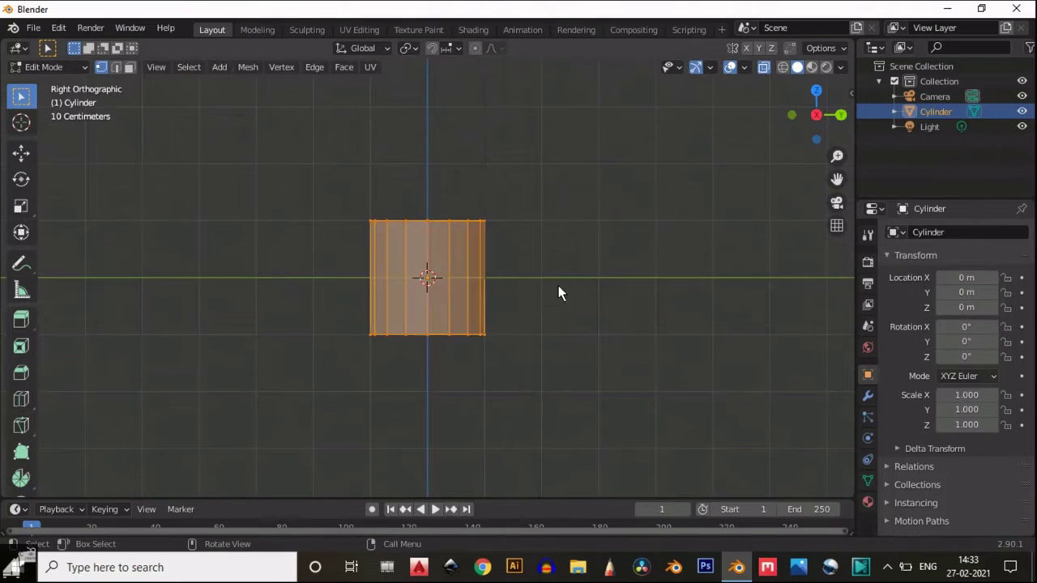
Delete the bottom ring of vertices of the cylinder, keeping only its top cap.
left_click_drag(530, 309, 357, 357)
key("x")
left_click(388, 352)
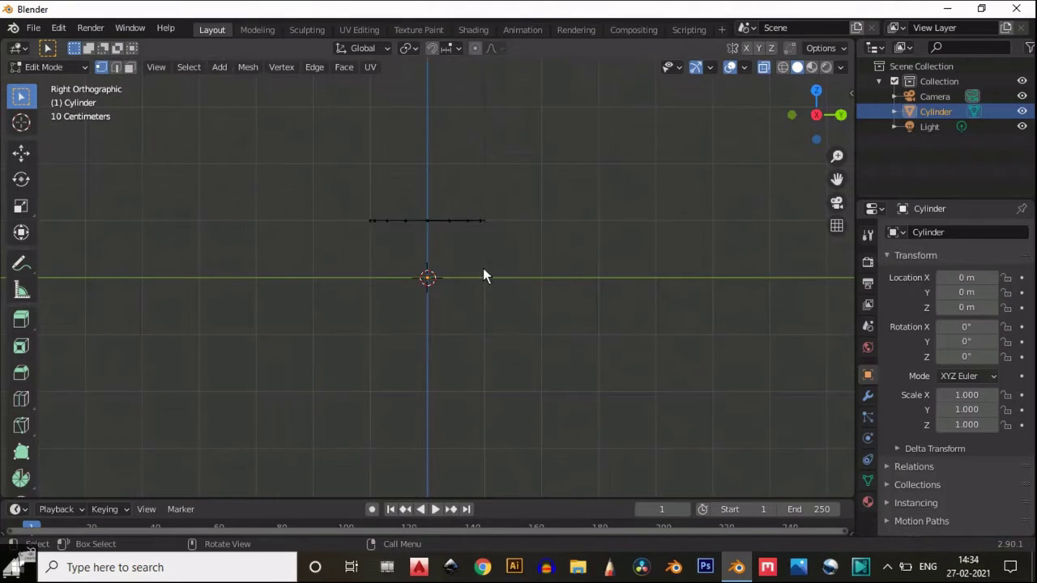
Move the remaining circular cap 1 m down along Z to the origin plane and switch to top view.
left_click_drag(525, 235, 315, 204)
left_click(21, 153)
left_click_drag(426, 162, 427, 224)
left_click(814, 91)
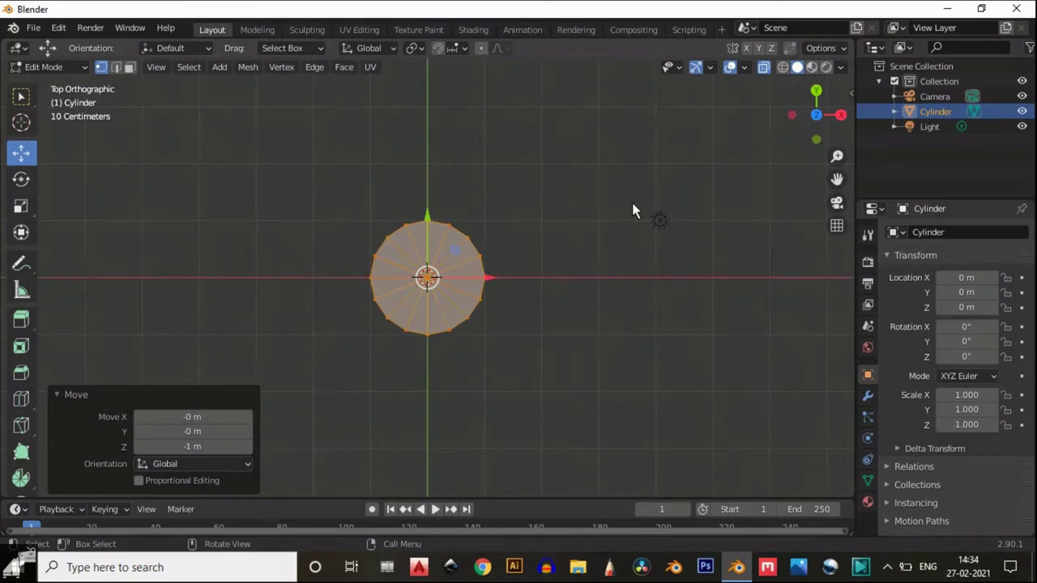
Bevel the edges running through the disc's centre along the Y axis by a very small width.
key("2")
key("alt+a")
left_click(425, 328)
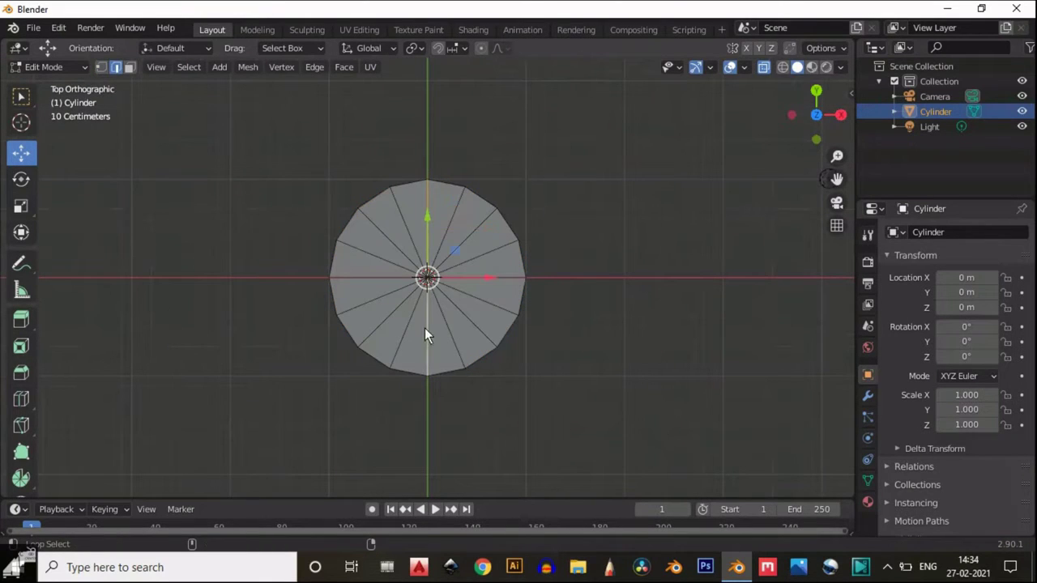
left_click(21, 372)
mouse_move(428, 279)
left_mouse_down()
mouse_move(440, 292)
mouse_move(431, 281)
left_mouse_up()
Move the half of the disc on the positive X side about 4 m along X.
left_click_drag(571, 98, 428, 414)
left_click(20, 153)
scroll(384, 321, "down", 1)
left_click_drag(519, 280, 851, 296)
Move the opposite half of the disc -4 m along X to form an elongated shape with rounded ends.
scroll(663, 296, "down", 2)
left_click_drag(448, 202, 356, 348)
left_click_drag(462, 279, 229, 289)
scroll(454, 313, "down", 3)
scroll(498, 350, "up", 1)
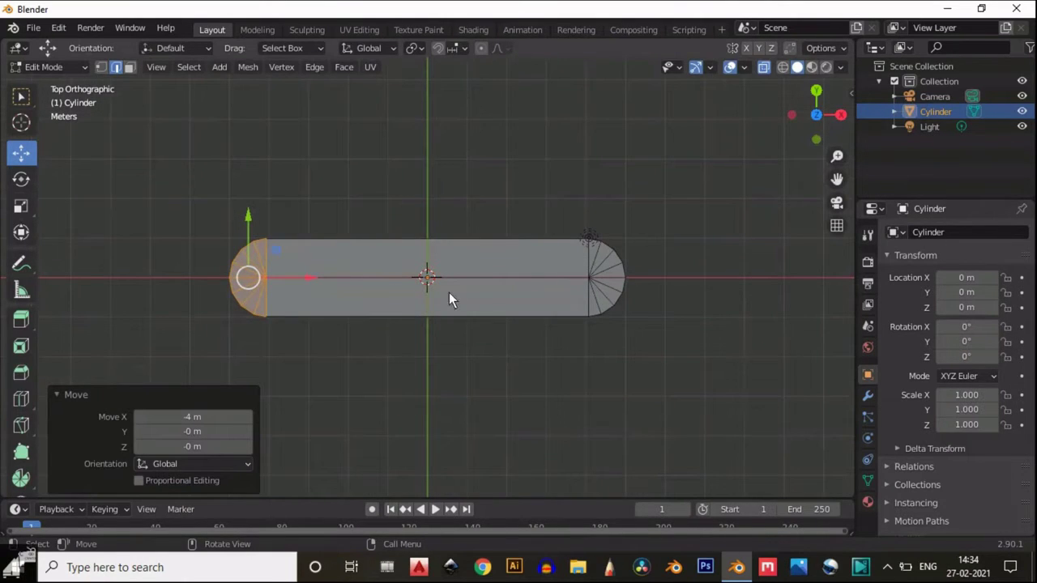
Turn off X-ray, select all faces of the elongated shape and inset them by 0.2138 m.
scroll(467, 262, "up", 1)
key("3")
left_click_drag(646, 247, 332, 296)
left_click_drag(268, 242, 212, 294, "shift")
left_click(763, 68)
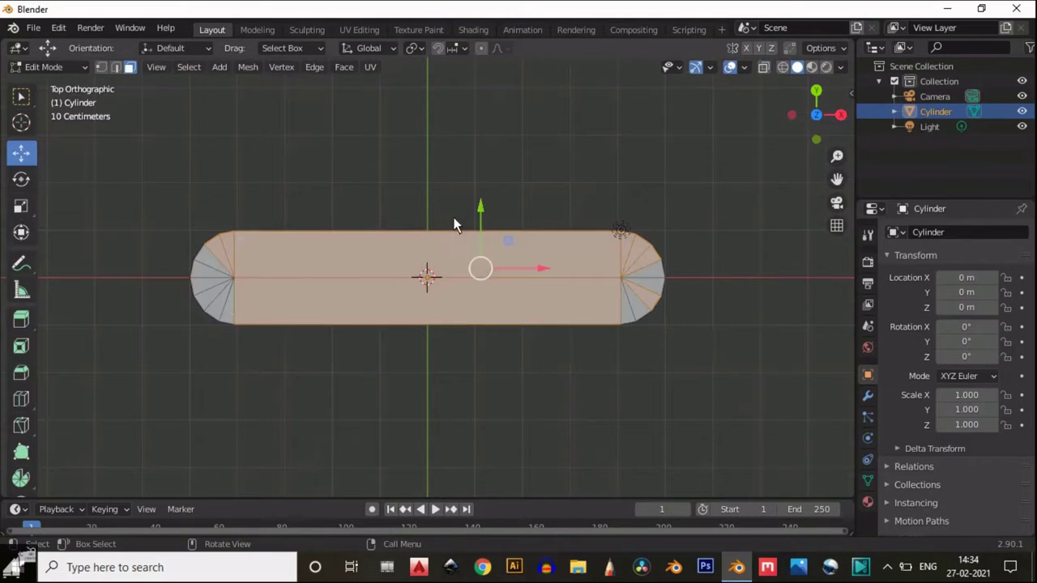
left_click_drag(286, 264, 211, 306, "shift")
left_click_drag(637, 270, 666, 312, "shift")
key("i")
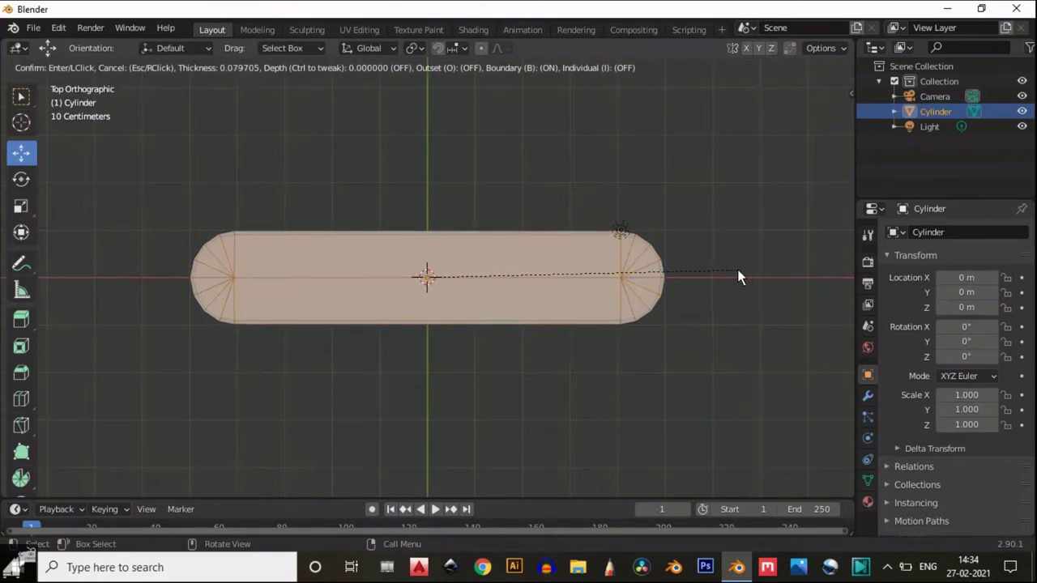
left_click(733, 274)
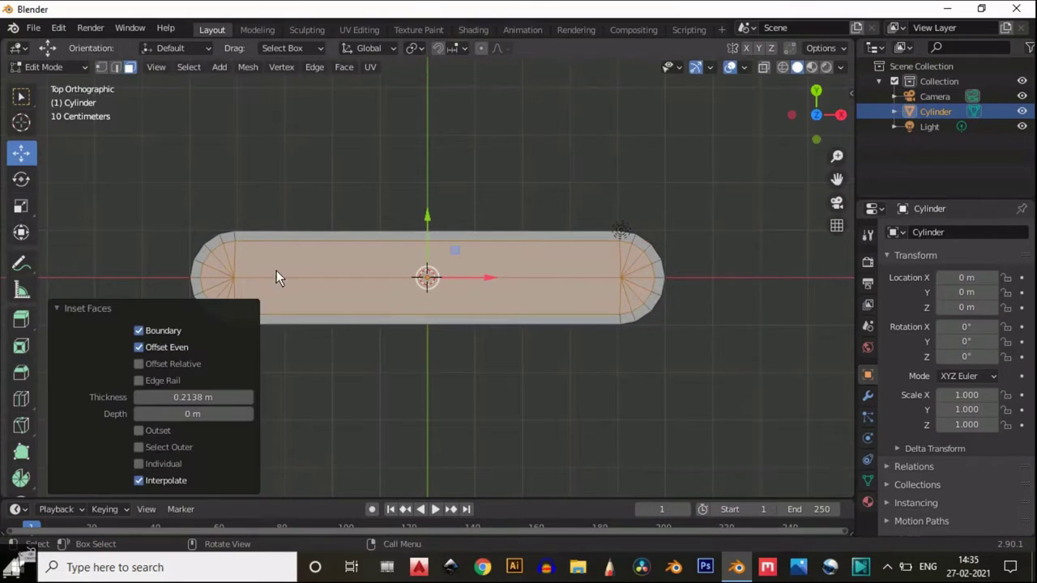
Delete the faces inside the inset border.
scroll(424, 264, "up", 3)
key("x")
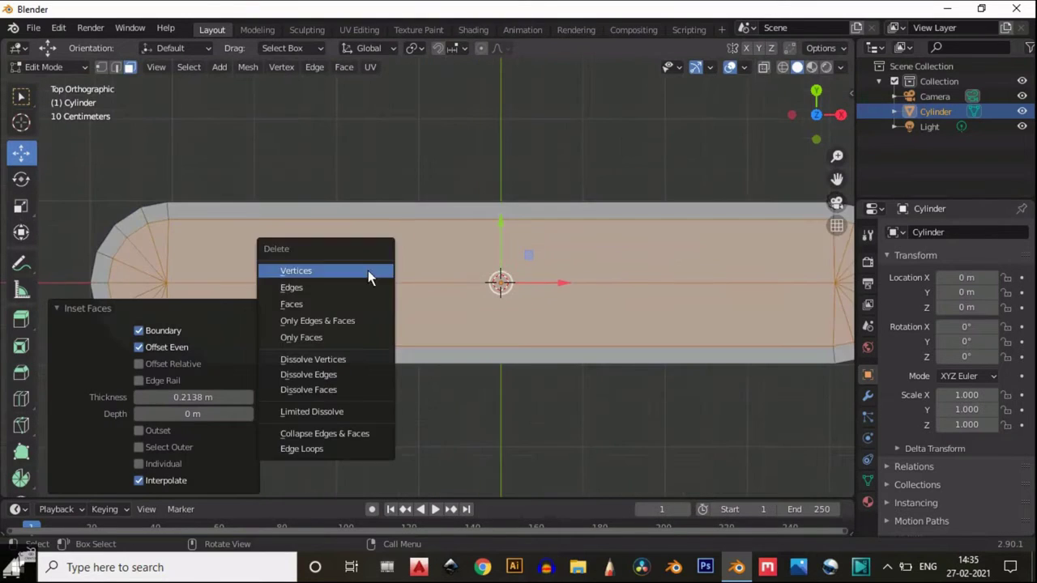
left_click(363, 303)
Create a face across the left end from the four inner vertices where the curve meets the straight sides.
key("1")
left_click(160, 222)
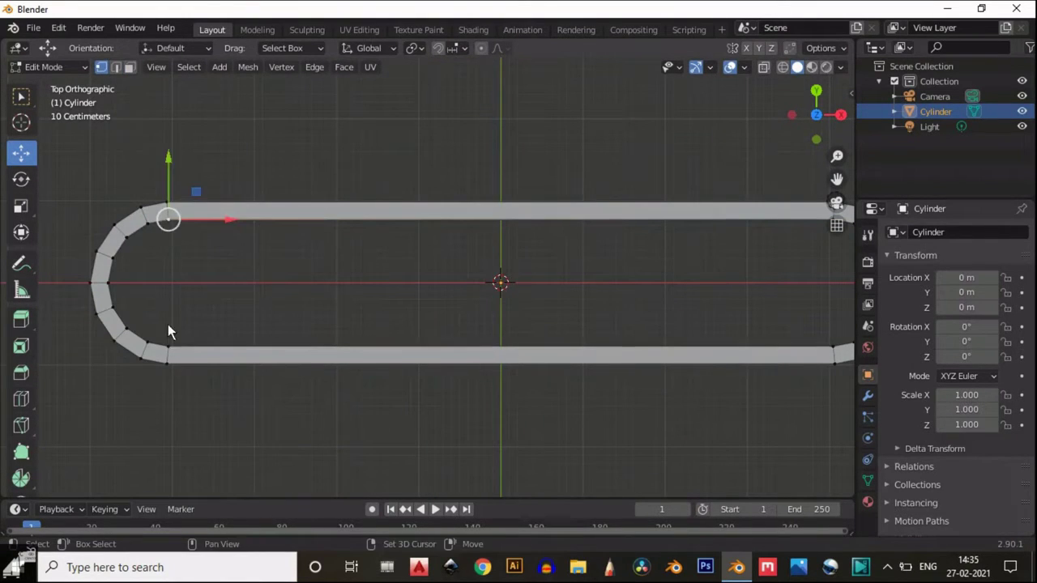
left_click(168, 348, "shift")
left_click(148, 220, "shift")
left_click(146, 348, "shift")
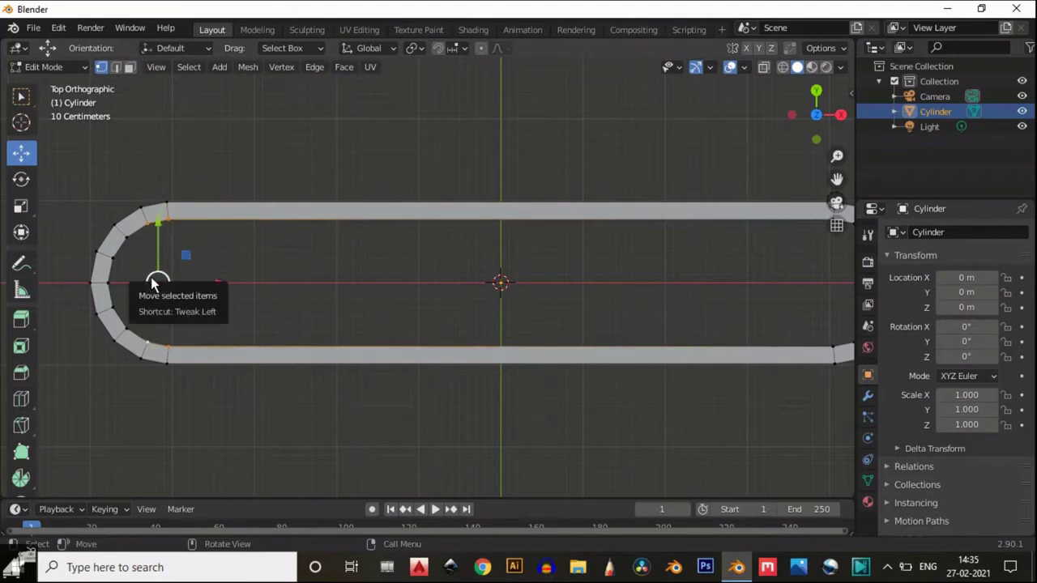
key("f")
Fill face strips across the rounded ends and the middle opening, leaving a gap at each tip.
key("alt+a")
key("2")
left_click(146, 275)
key("f")
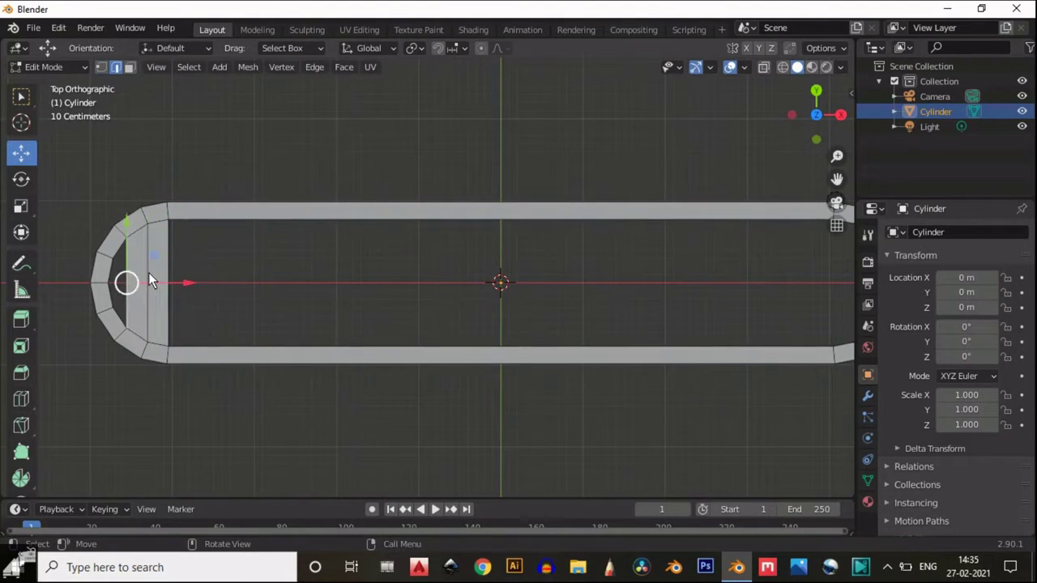
key("f")
scroll(390, 279, "down", 2)
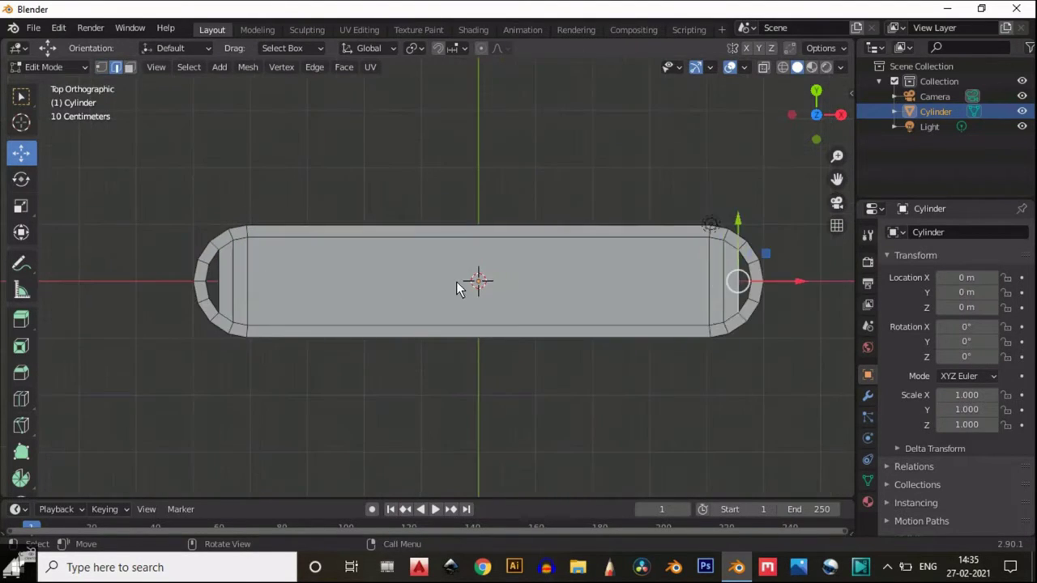
Add one centred loop cut lengthwise through the filled inner faces with a factor of 0.
scroll(456, 281, "up", 3)
left_click_drag(830, 183, 261, 184)
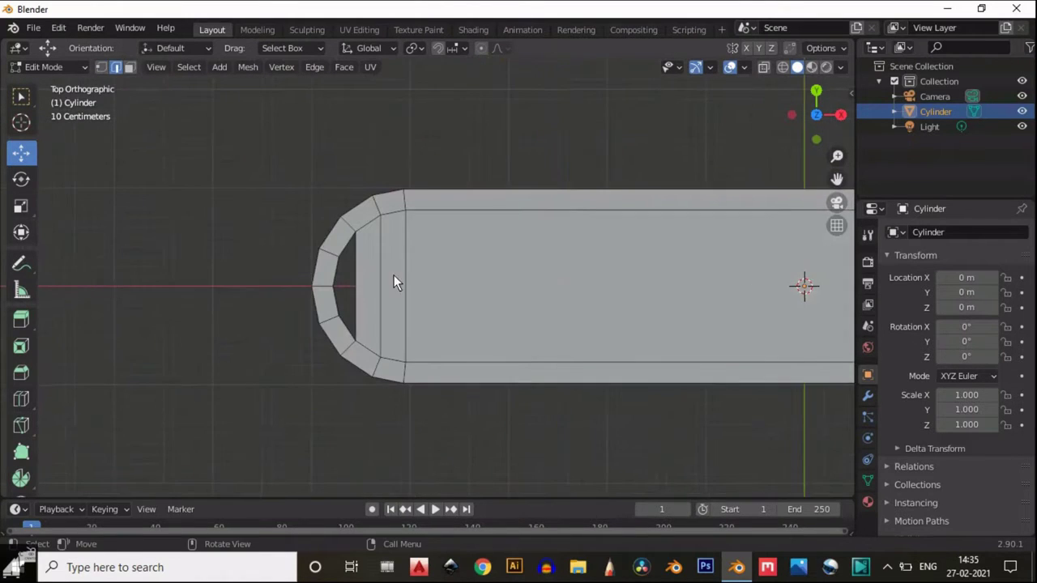
scroll(394, 281, "up", 3)
key("ctrl+r")
left_click(368, 294)
right_click(369, 294)
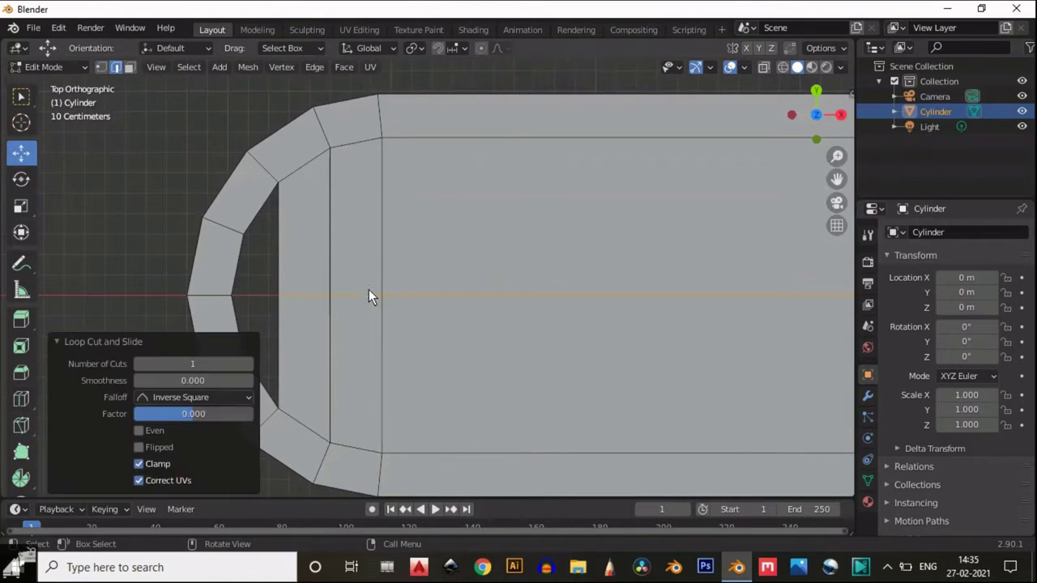
Fill the open gap at the left tip with faces between the inner edges.
left_click(270, 244)
left_click(246, 267, "shift")
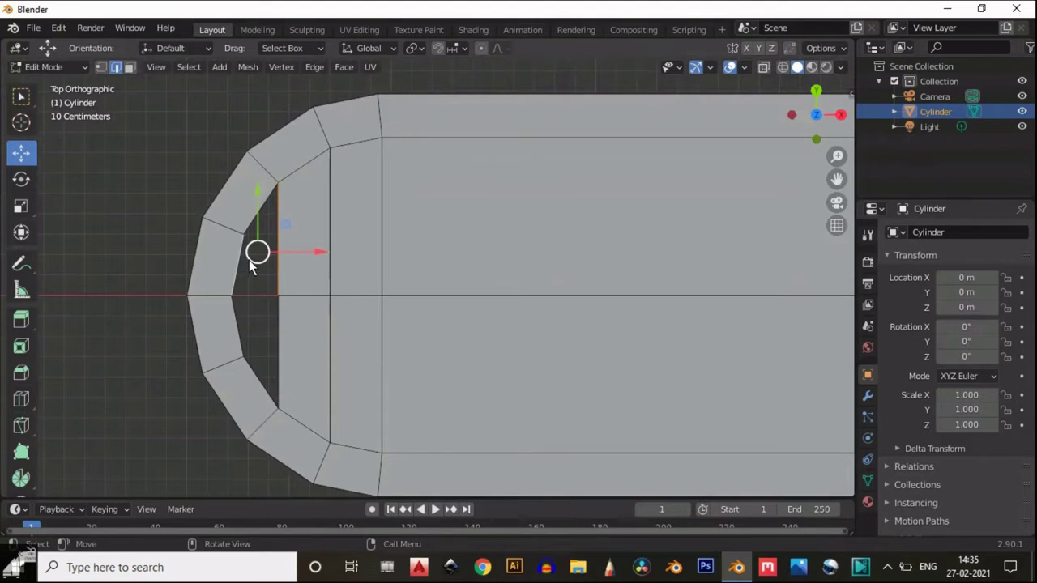
scroll(631, 268, "down", 6)
Fill the open gap at the right tip with two faces, one on each side of the centre line.
key("b")
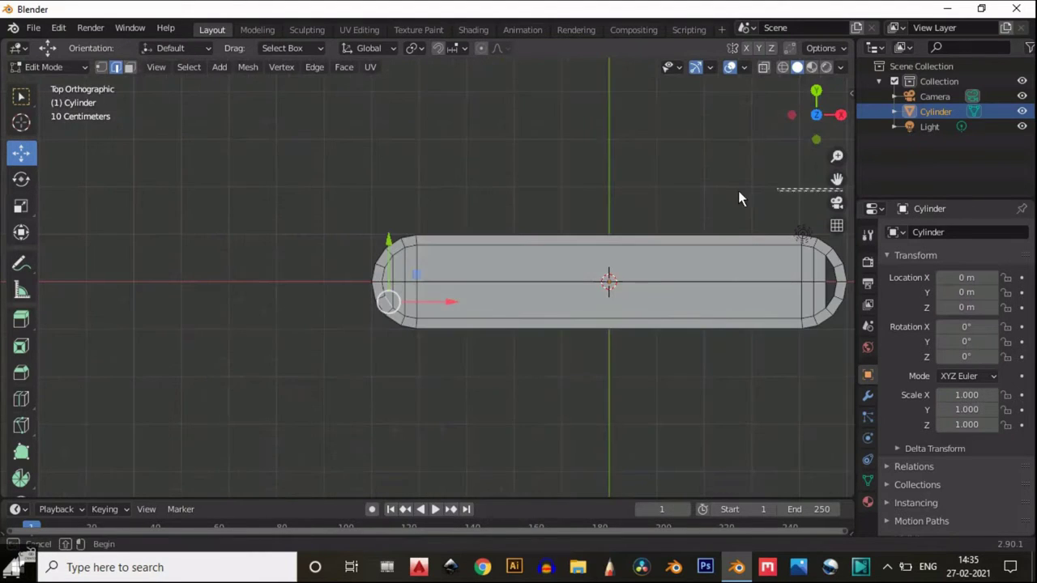
key("Escape")
middle_click_drag(755, 182, 486, 174, "shift")
scroll(715, 244, "up", 6)
left_click(798, 246)
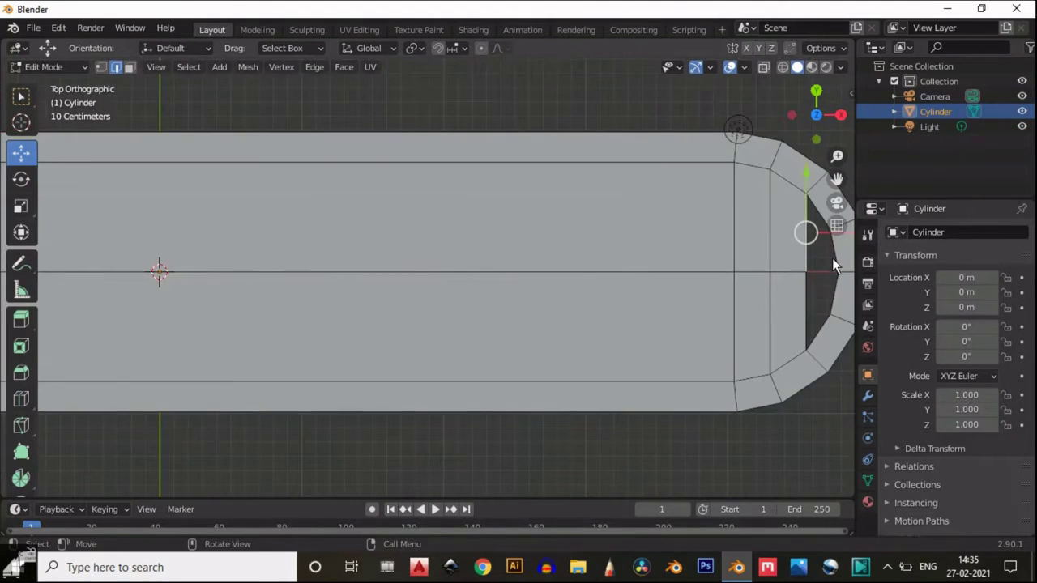
scroll(833, 258, "down", 1)
left_click(765, 253, "shift")
key("f")
left_click(749, 293)
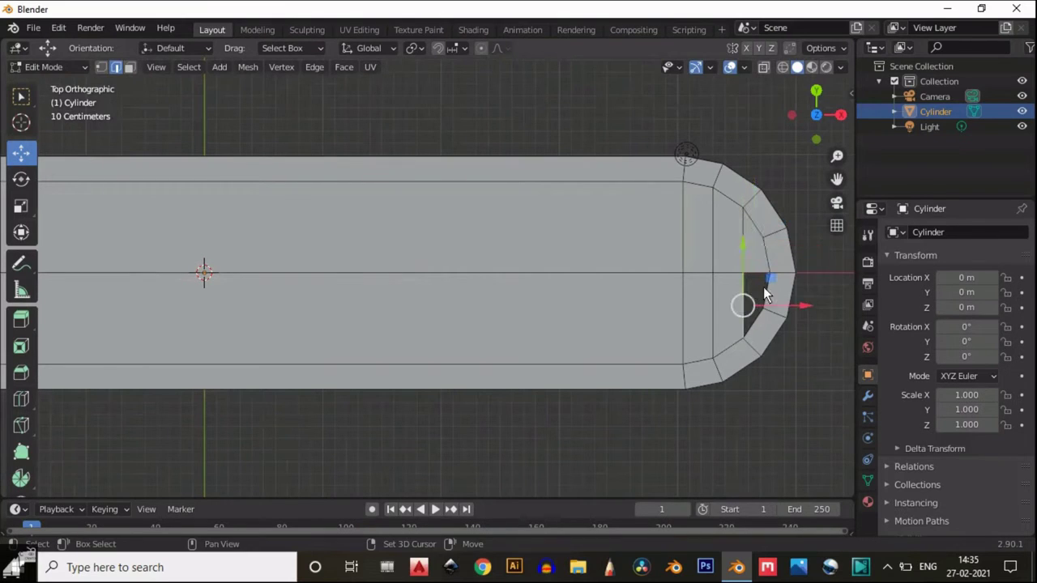
scroll(672, 248, "down", 4)
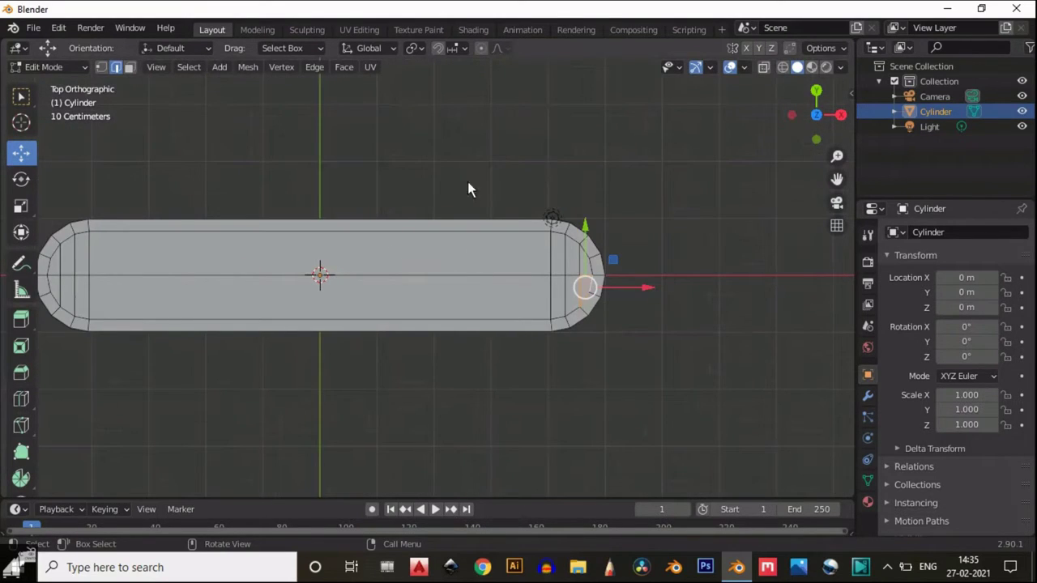
Extrude the whole flat shape 10 m upward along Z in front view.
left_click(817, 141)
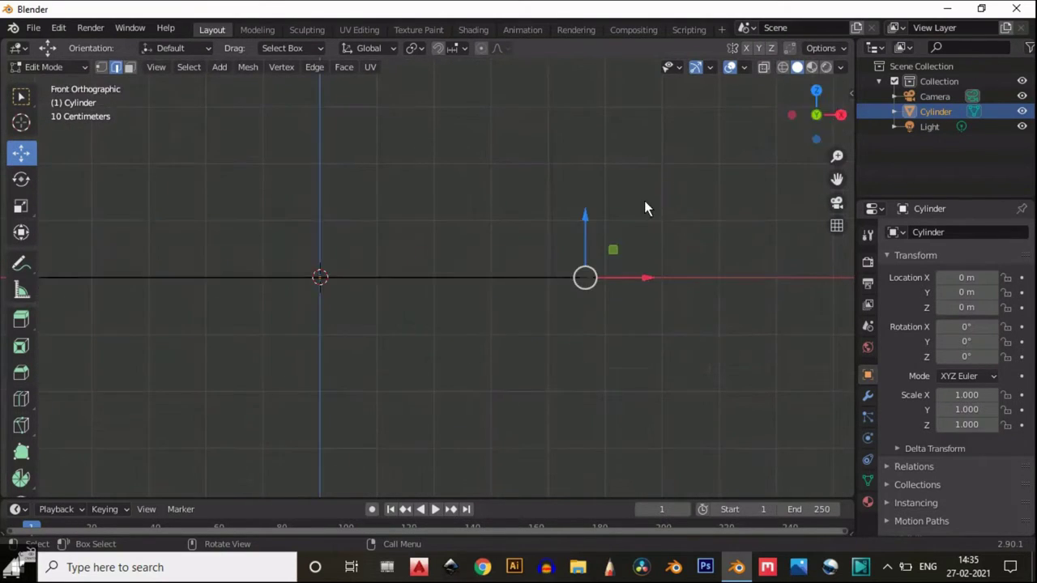
scroll(502, 246, "down", 3)
key("e")
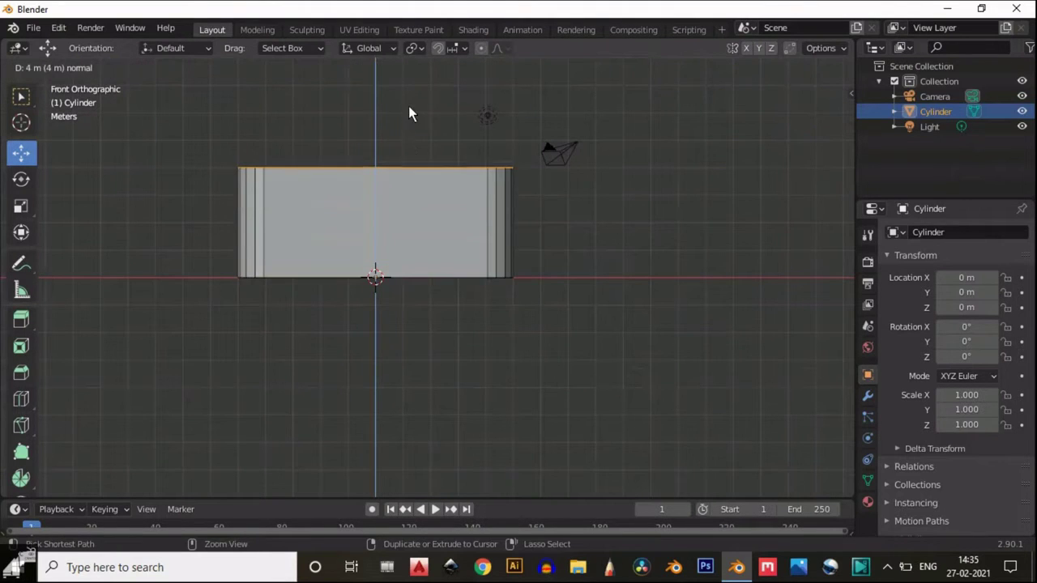
left_click(415, 399, "ctrl")
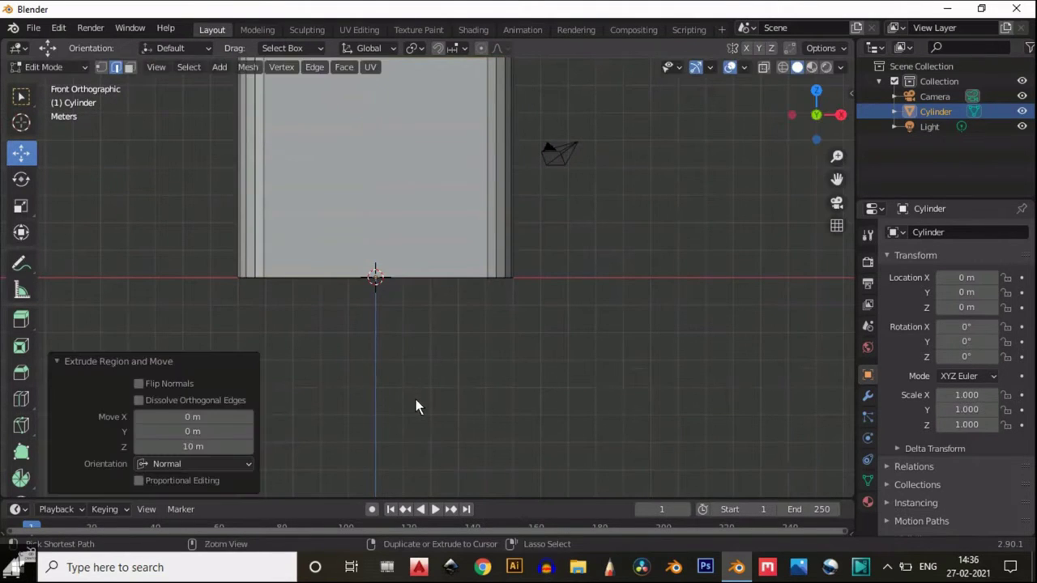
Raise the top of the extruded body another 2 m along Z.
scroll(415, 400, "down", 5)
left_click_drag(836, 179, 31, 249)
scroll(645, 252, "up", 4)
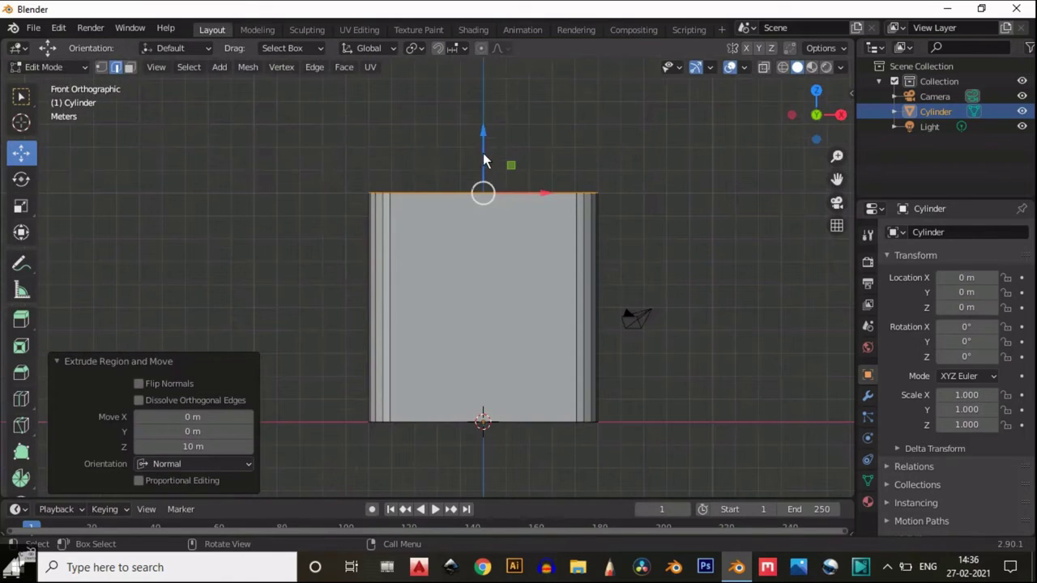
left_click_drag(483, 153, 489, 101, "ctrl")
scroll(737, 178, "down", 2)
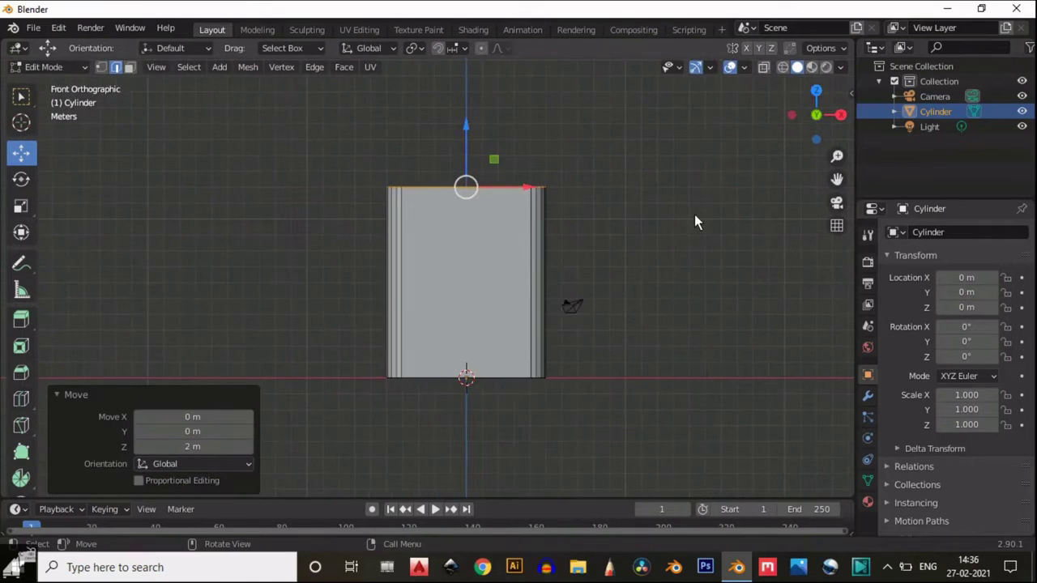
Extrude the top of the body upward by about 0.51 m.
scroll(694, 215, "up", 3)
left_click_drag(837, 203, 828, 306)
left_click(844, 209)
key("ctrl+z")
scroll(808, 191, "up", 1)
scroll(607, 215, "up", 2)
scroll(607, 214, "down", 1)
key("e")
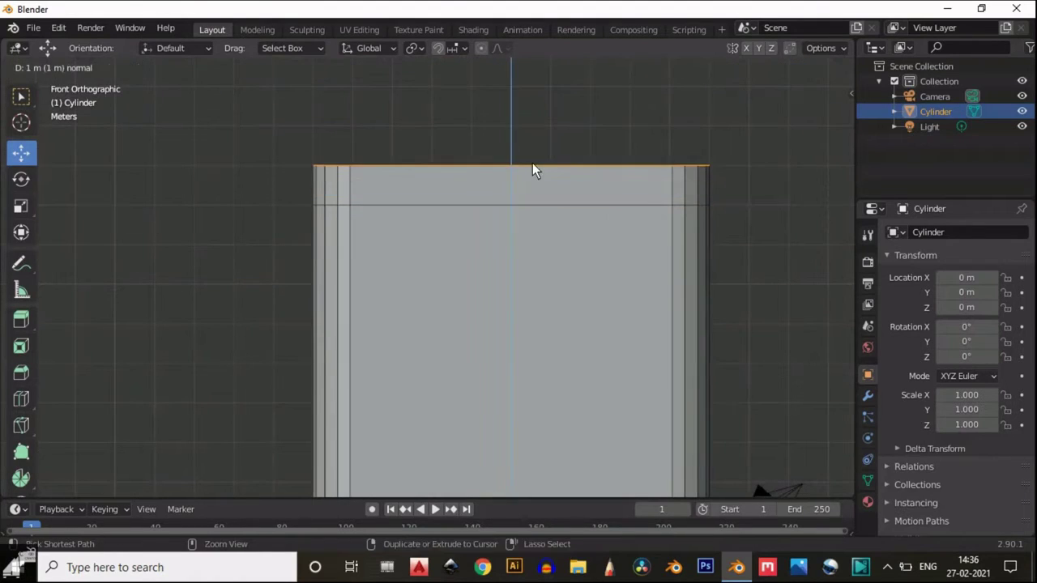
left_click(531, 163)
Scale the new top inward slightly and lower it a little to form a sloped shoulder.
key("s")
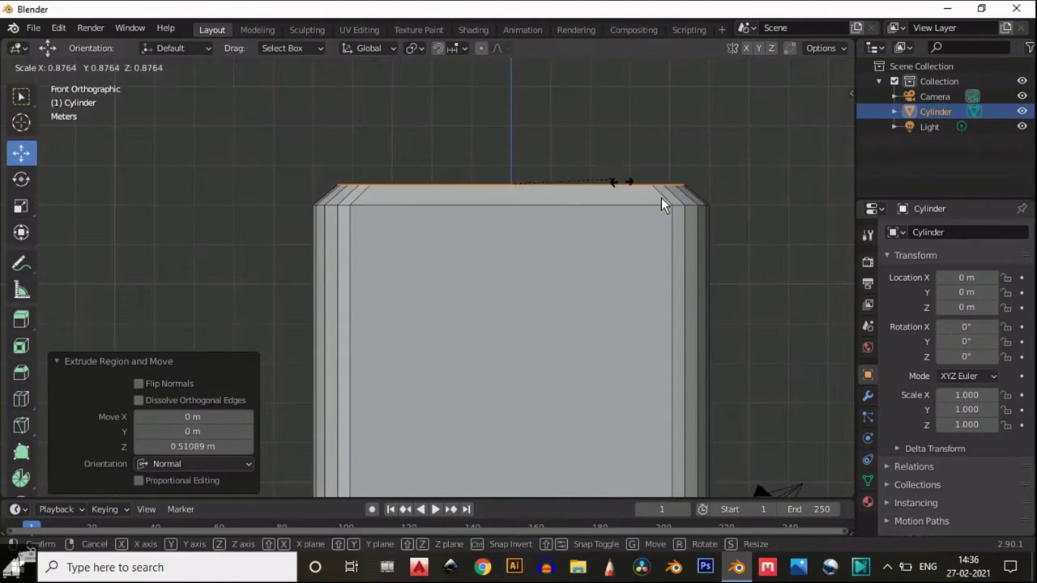
left_click(687, 210)
left_click_drag(512, 139, 512, 148)
Extrude the top upward by about 0.32 m and lower it by about 0.06 m.
scroll(512, 148, "up", 2)
scroll(512, 148, "down", 1)
key("e")
left_click(512, 141)
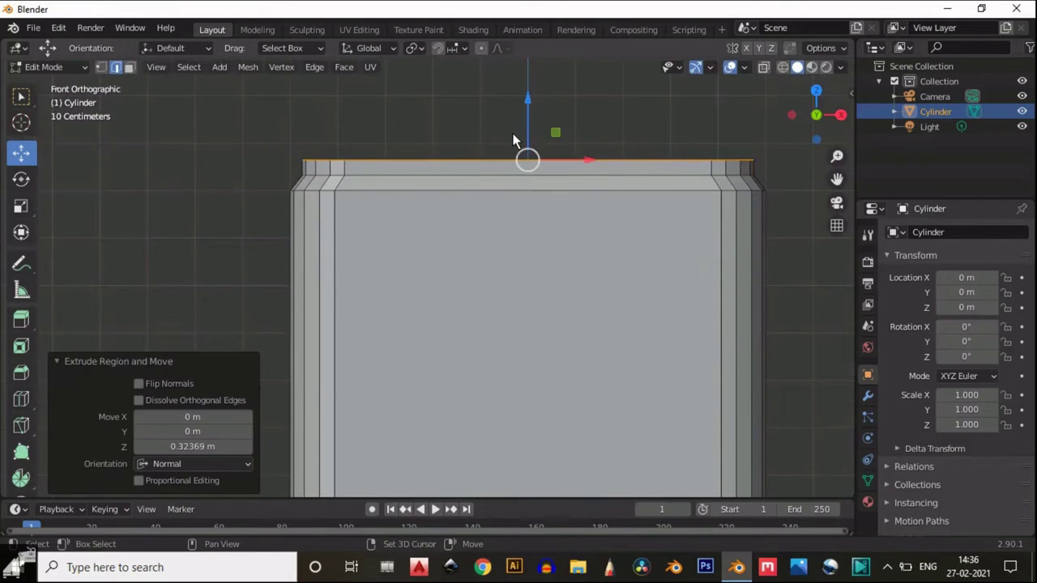
left_click_drag(527, 107, 527, 110)
Extrude the top upward by about 0.39 m and scale it inward to about 0.93.
key("e")
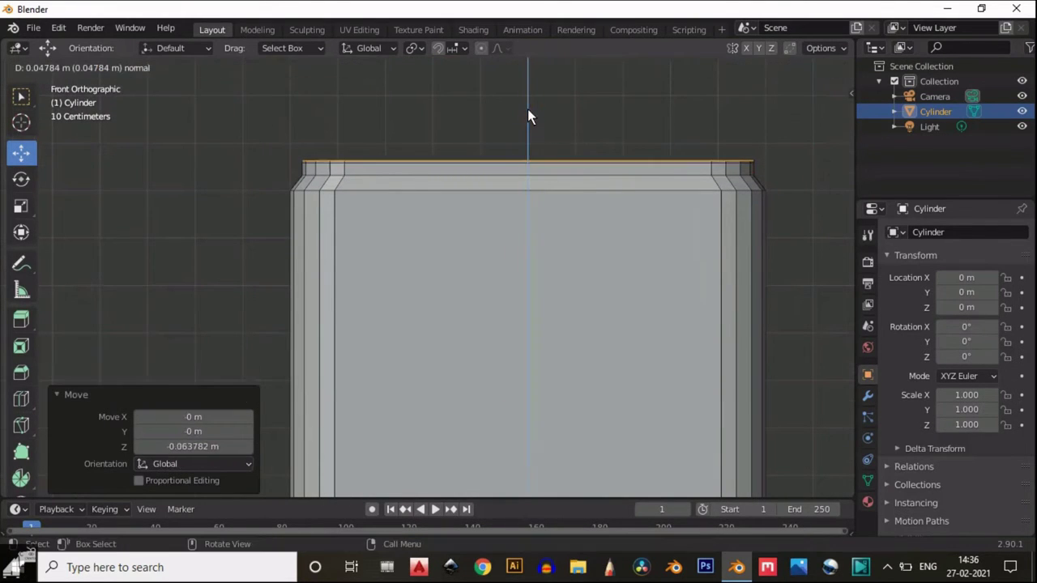
left_click(529, 81)
key("s")
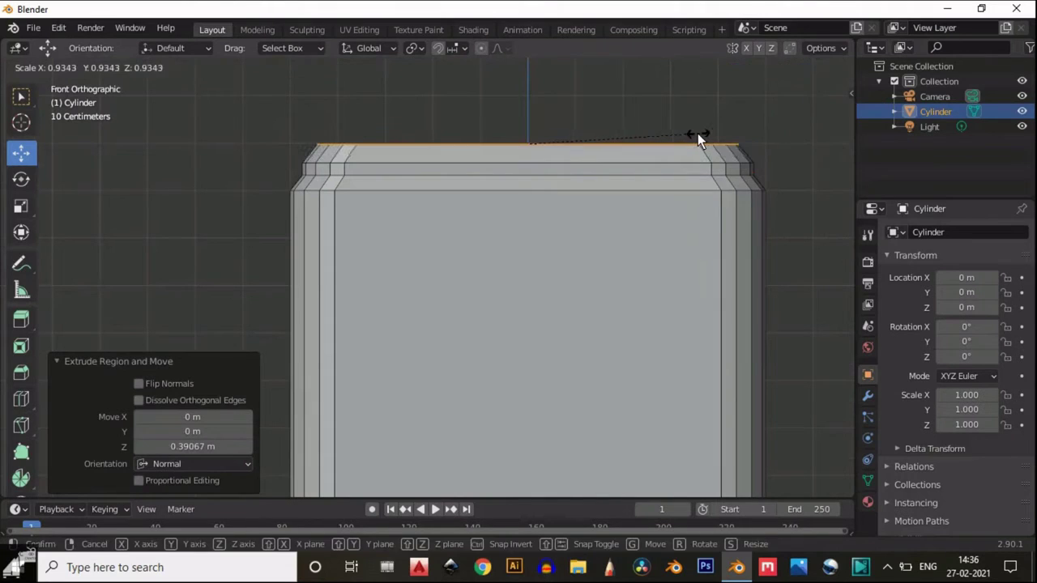
left_click(697, 135)
Lower the topmost faces slightly and scale them up by 1.030.
left_click_drag(526, 82, 527, 90)
key("s")
left_click(570, 108)
Scale the topmost faces to 0.948 along Y in top view.
left_click_drag(808, 96, 61, 168)
scroll(440, 173, "up", 2)
left_click(816, 96)
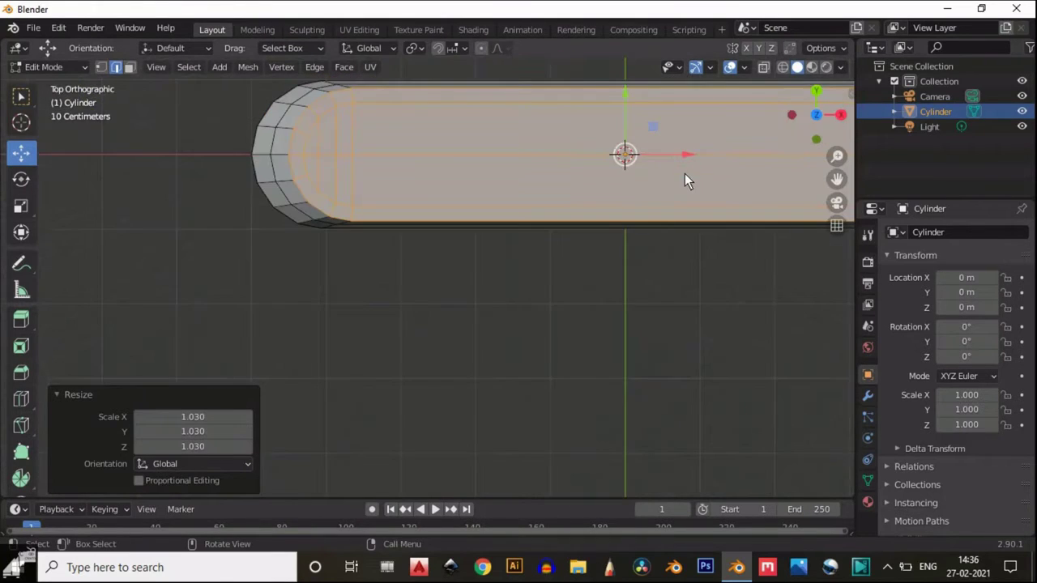
scroll(685, 179, "down", 1)
left_click(21, 206)
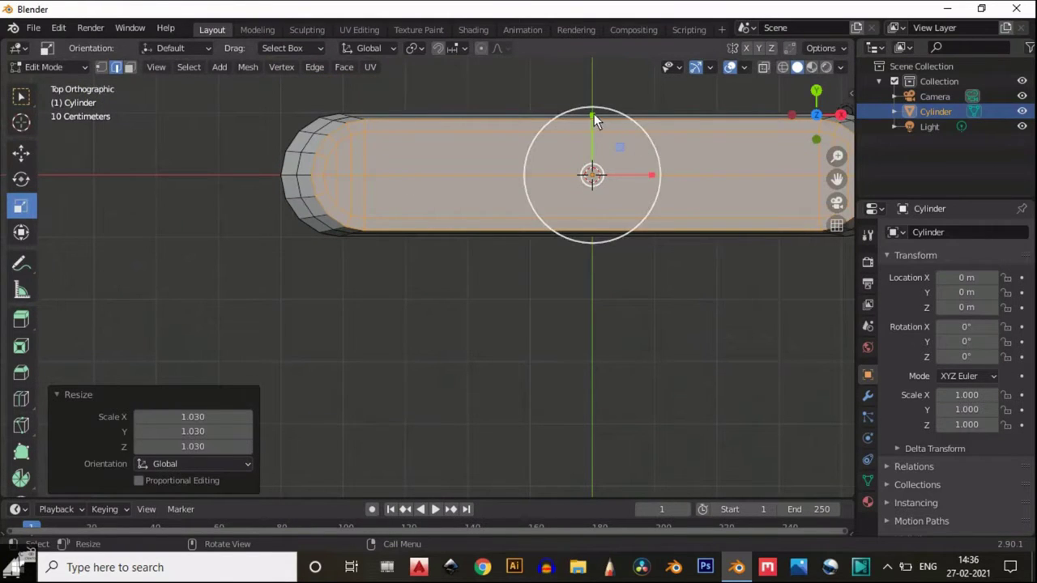
left_click_drag(592, 116, 592, 120)
scroll(569, 173, "down", 1)
left_click_drag(839, 182, 797, 256)
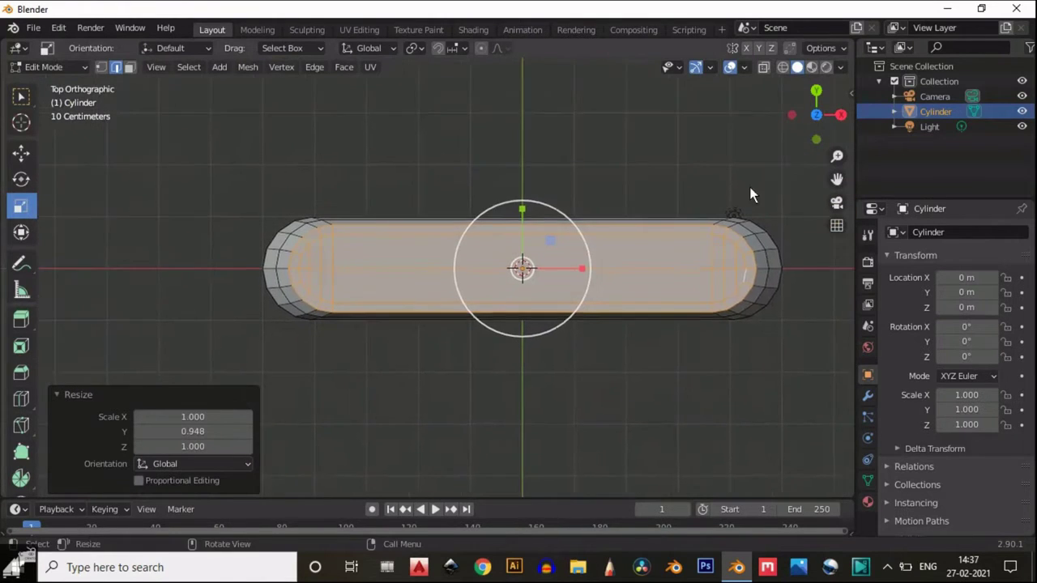
Add the surrounding sloped face loop to the top face selection and scale the selection along Y.
scroll(749, 188, "up", 1)
left_click(256, 247, "alt+shift")
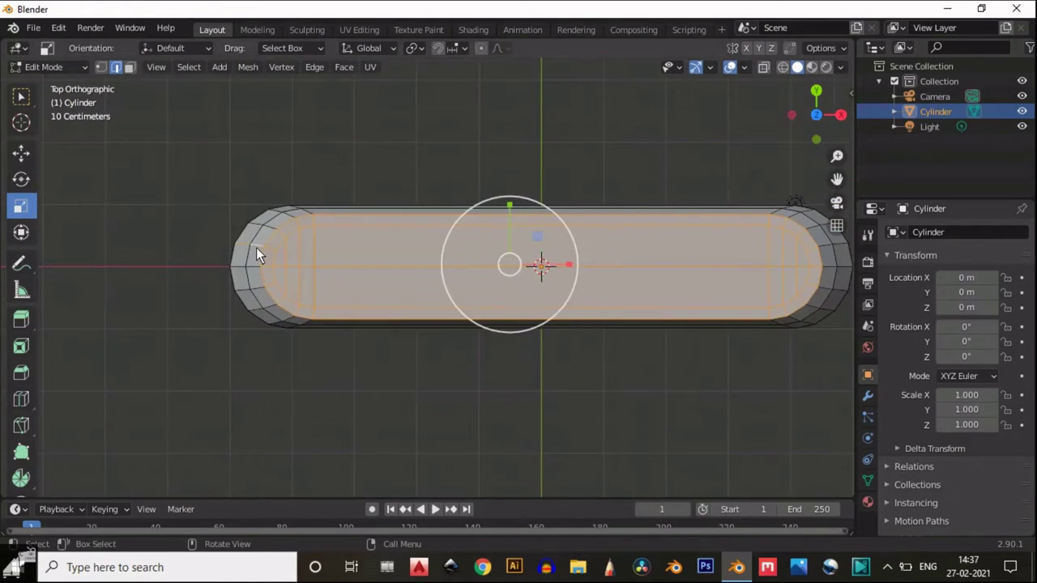
key("ctrl+z")
key("3")
left_click(256, 247, "alt+shift")
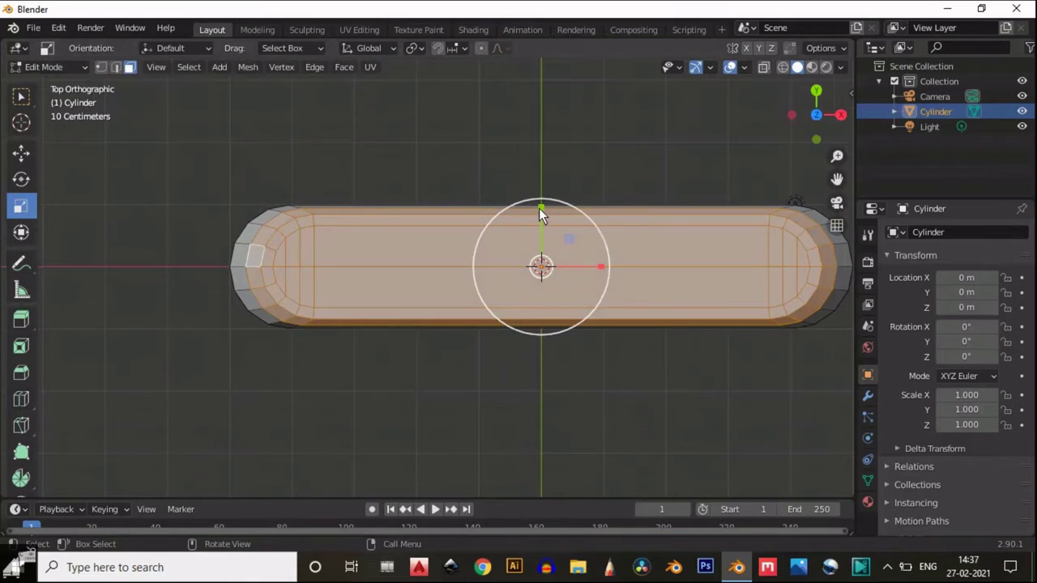
left_click_drag(540, 208, 543, 234)
Add the vertical face band below the top slope to the selection and scale all selected faces to 0.918 along Y.
scroll(391, 234, "up", 2)
middle_click_drag(391, 242, 446, 332)
left_click(226, 402, "alt+shift")
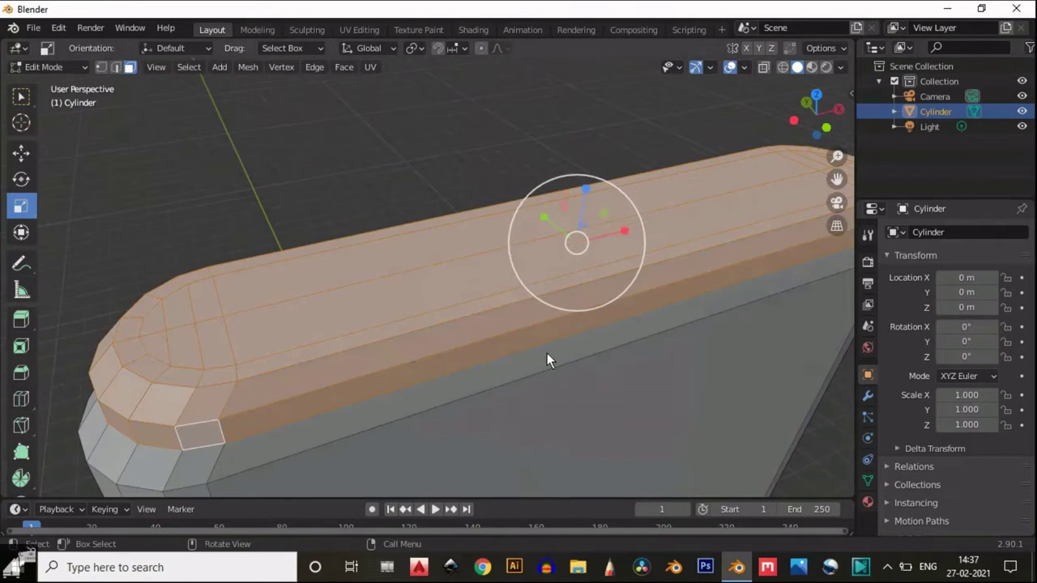
left_click(814, 95)
left_click_drag(620, 201, 624, 207)
scroll(615, 211, "down", 7)
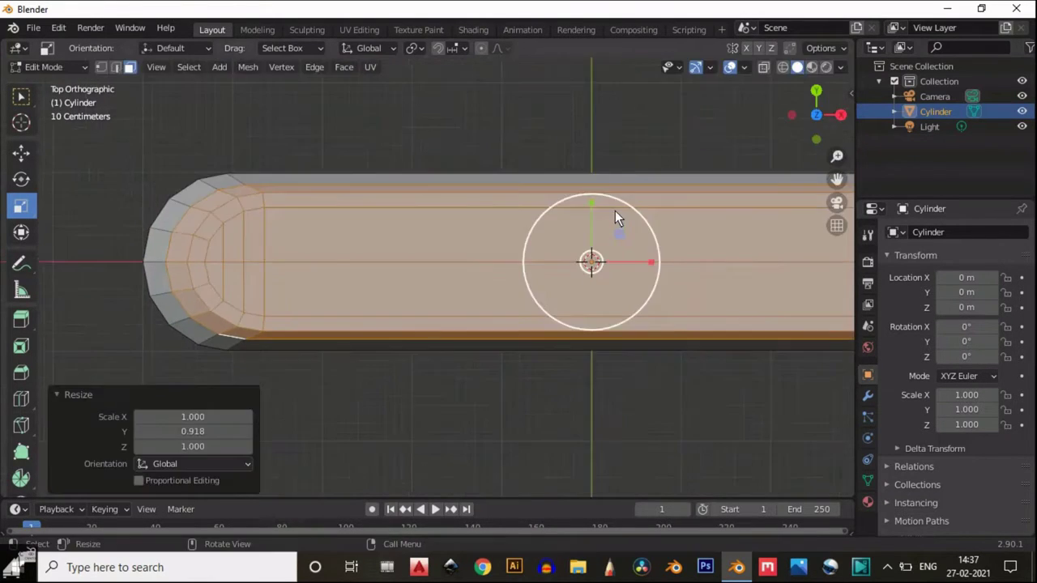
left_click_drag(808, 129, 84, 434)
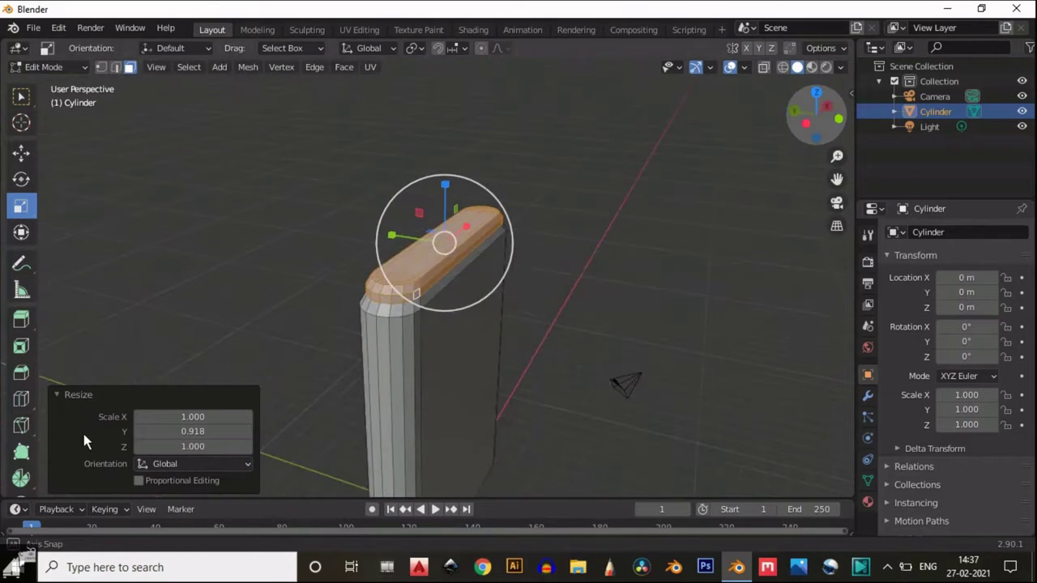
Try adding two loop cuts around the lower sloped shoulder and bevelling them about 0.027 m, and undo the attempt.
scroll(395, 344, "up", 4)
key("ctrl+r")
scroll(395, 351, "up", 1)
left_click(395, 351)
right_click(395, 351)
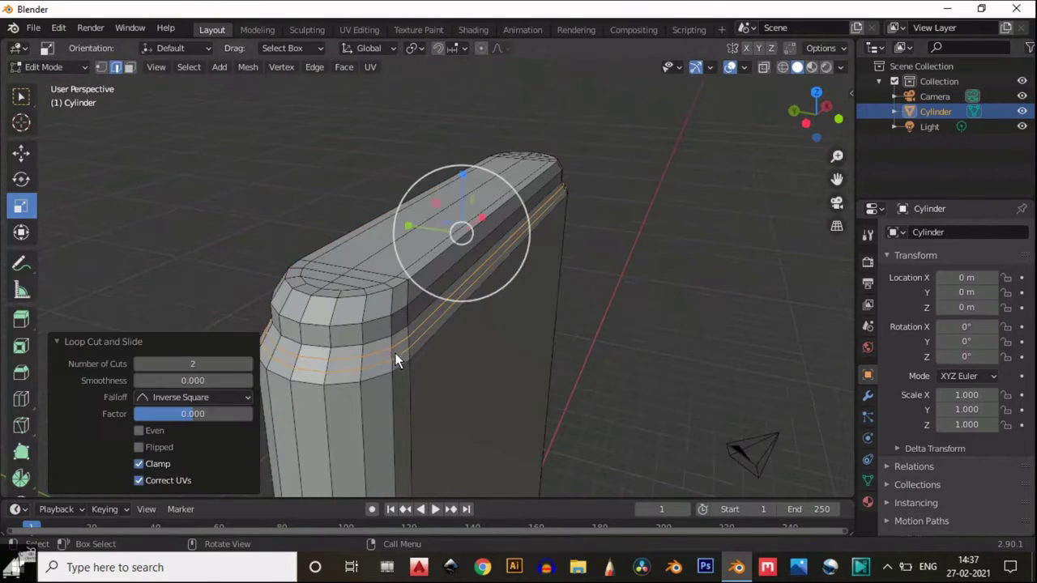
scroll(395, 353, "up", 1)
left_click(21, 372)
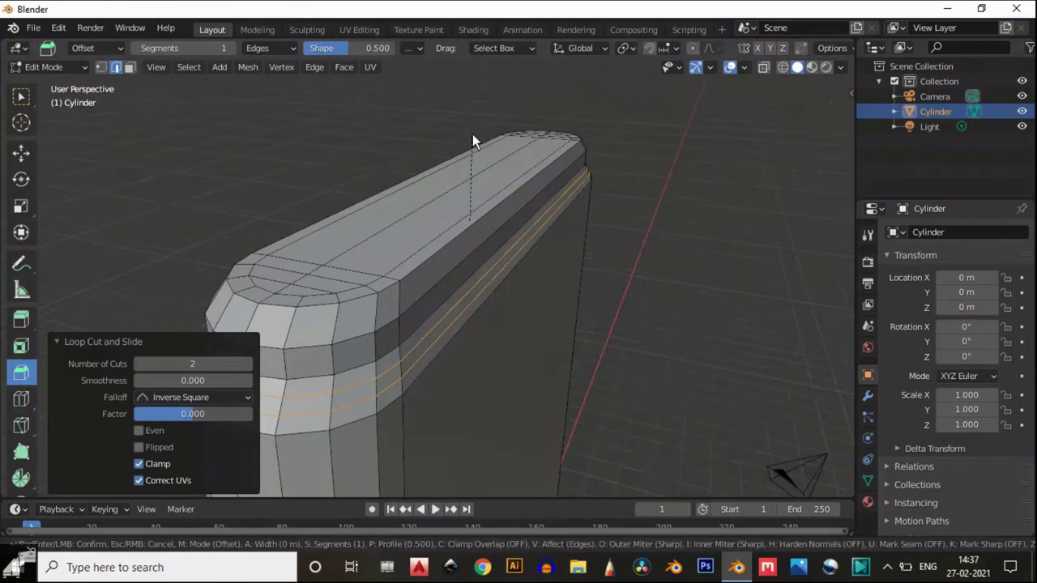
left_click_drag(472, 134, 472, 150)
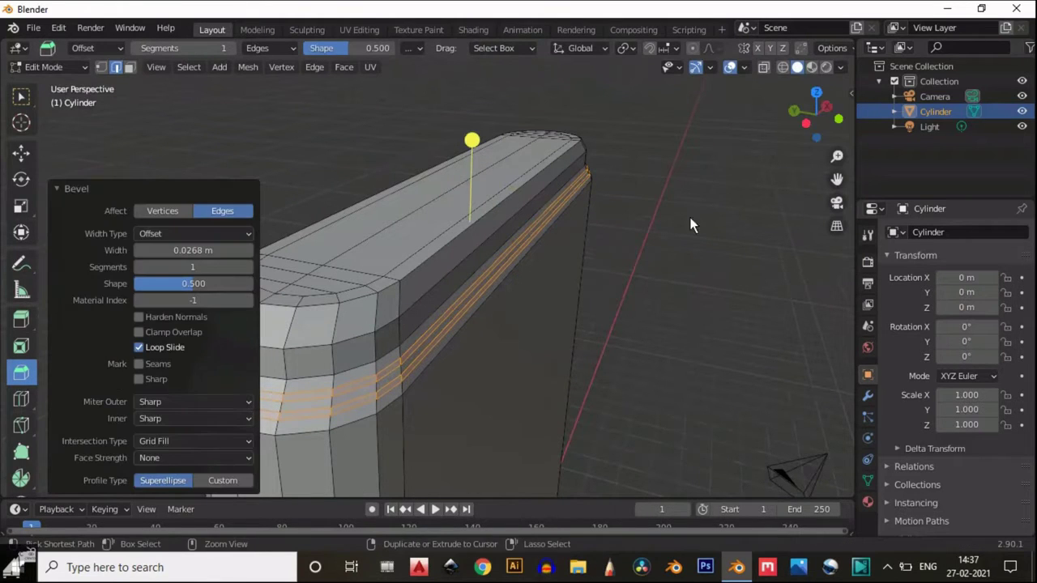
key("ctrl+z")
key("ctrl+z")
key("ctrl+z")
Add a horizontal loop cut around the tall body just below the shoulder, with slide factor -0.95.
scroll(672, 243, "up", 1)
scroll(715, 227, "down", 3)
middle_click_drag(715, 234, 466, 344)
key("ctrl+r")
left_click(466, 343)
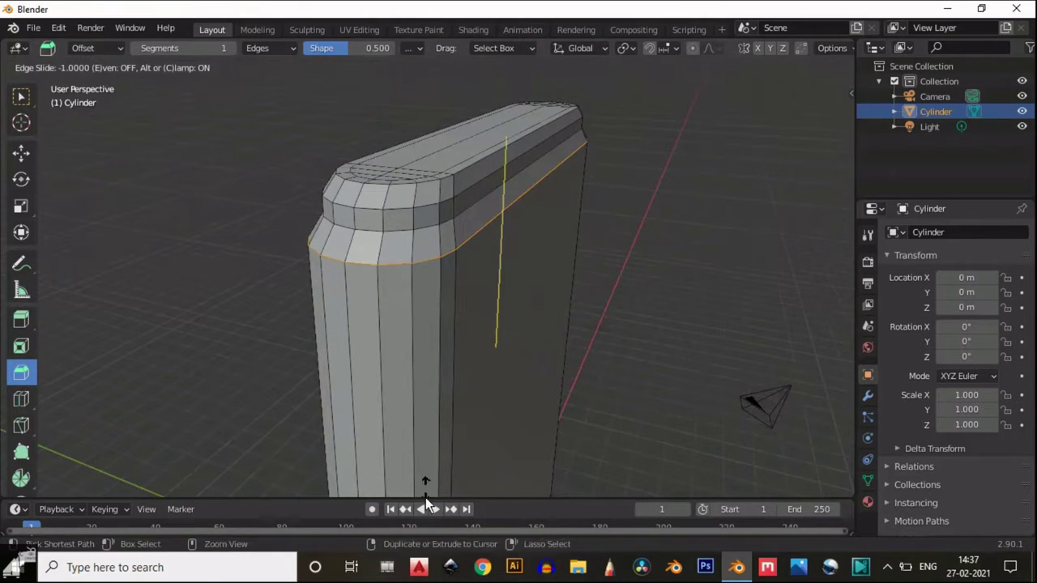
left_click(423, 71)
left_click(174, 412)
left_click(174, 413)
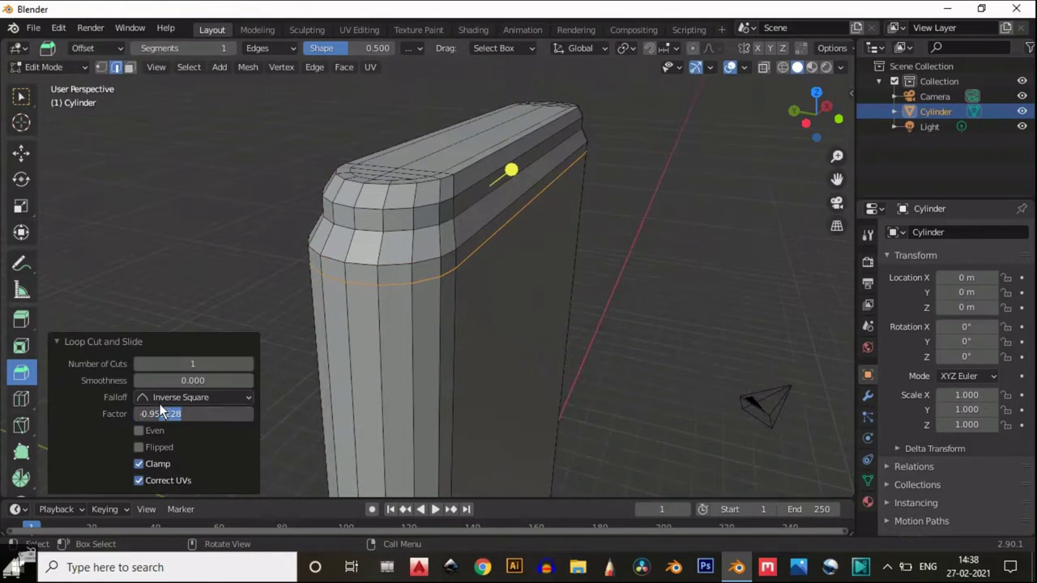
type("-0.95")
key("Return")
Add a horizontal loop cut around the body near its base in front view, with slide factor 0.95.
left_click(793, 111)
mouse_move(838, 176)
left_mouse_down()
mouse_move(837, 337)
mouse_move(845, 193)
left_mouse_up()
scroll(617, 236, "down", 3)
key("ctrl+r")
left_click(350, 174)
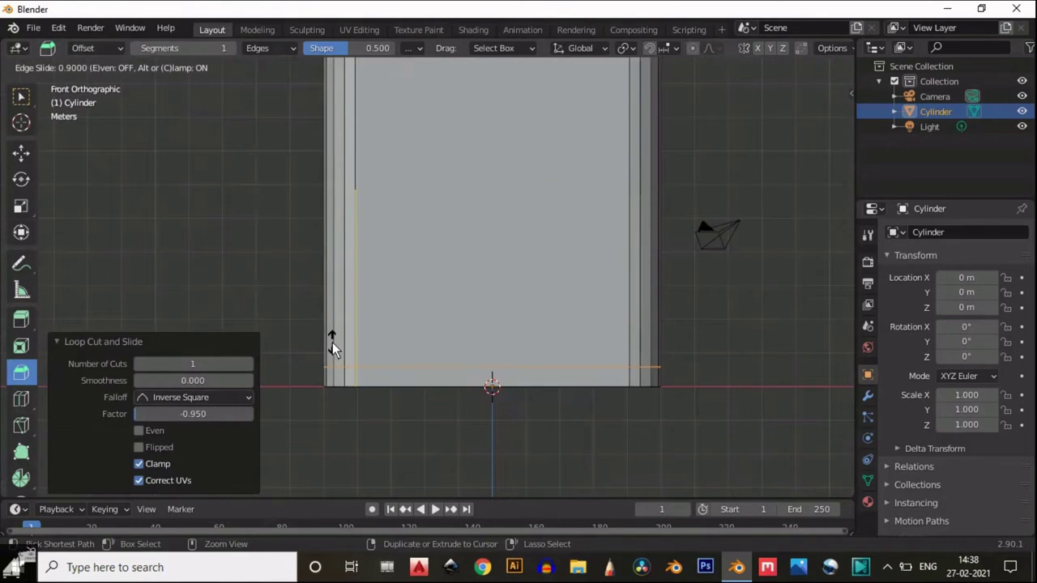
left_click(332, 342)
left_click(197, 412)
type("0.95")
key("Return")
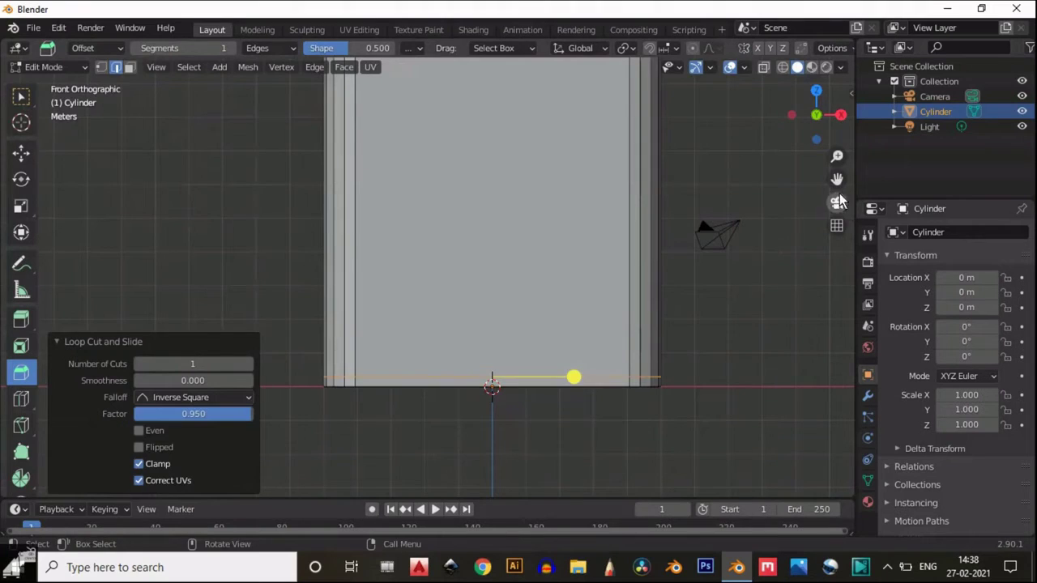
Add two loop cuts to the lower sloped shoulder, one close to its bottom edge and one near its top edge at factor -0.8.
left_click_drag(838, 178, 833, 461)
scroll(640, 174, "up", 4)
scroll(392, 227, "up", 2)
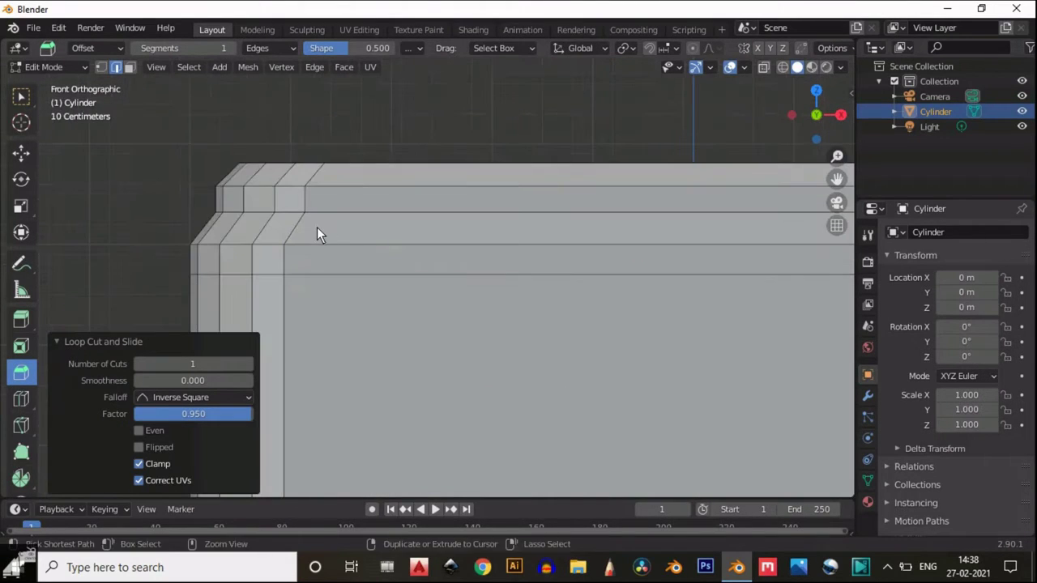
key("ctrl+r")
left_click(313, 231)
left_click(308, 239)
key("ctrl+r")
left_click(294, 231)
left_click(299, 225)
Add two loop cuts to the vertical band above the shoulder, one near its bottom edge and one near its top at factor -0.6.
scroll(256, 166, "up", 3)
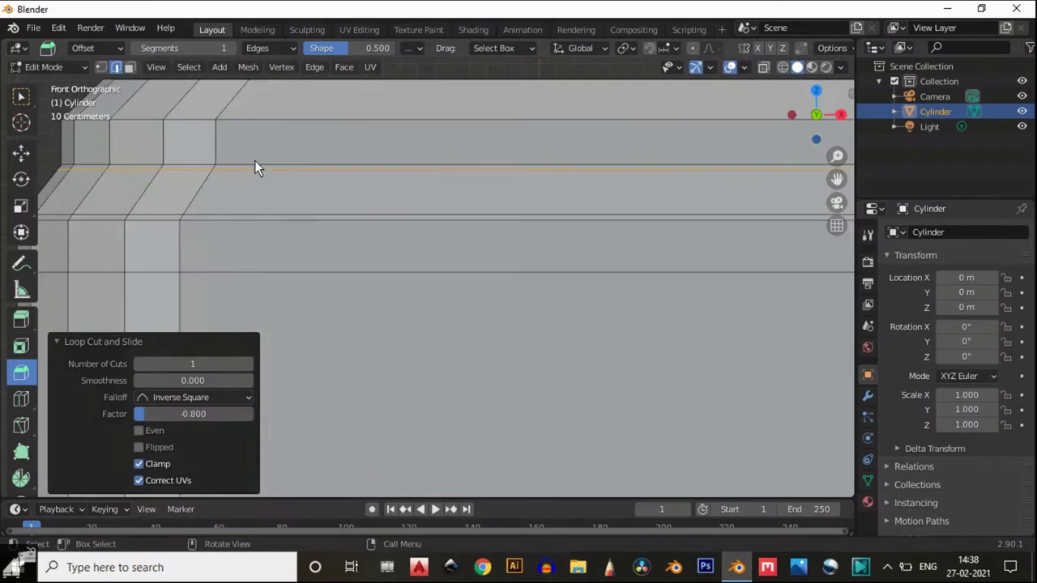
key("ctrl+r")
left_click(224, 152)
left_click(220, 156)
key("ctrl+r")
left_click(220, 149)
left_click(218, 138)
scroll(220, 136, "down", 2)
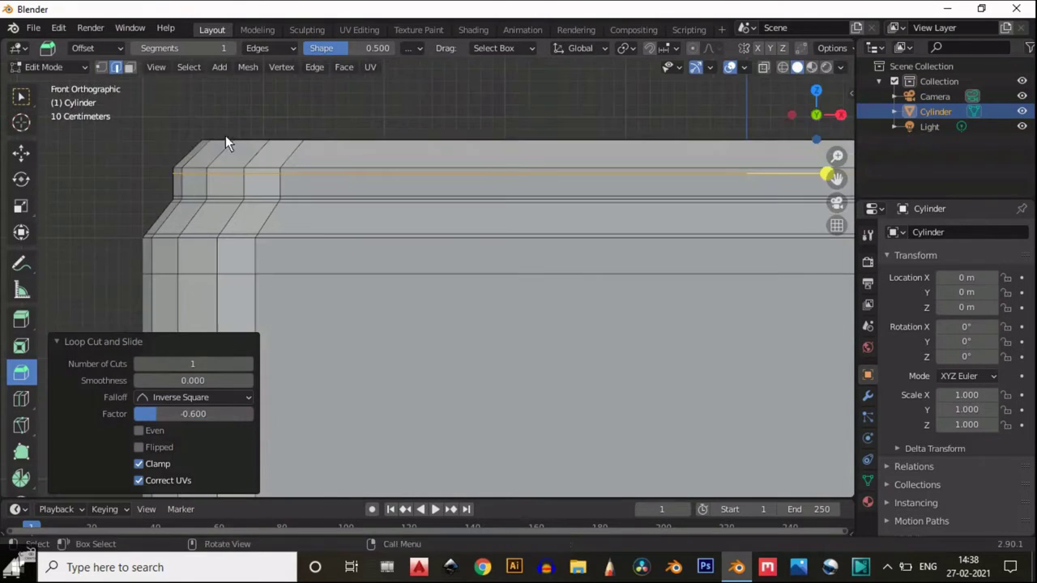
Add two loop cuts to the uppermost sloped band, near its lower edge at factor 0.7 and its upper edge at about -0.7.
key("g")
key("g")
left_click(293, 159)
key("g")
key("g")
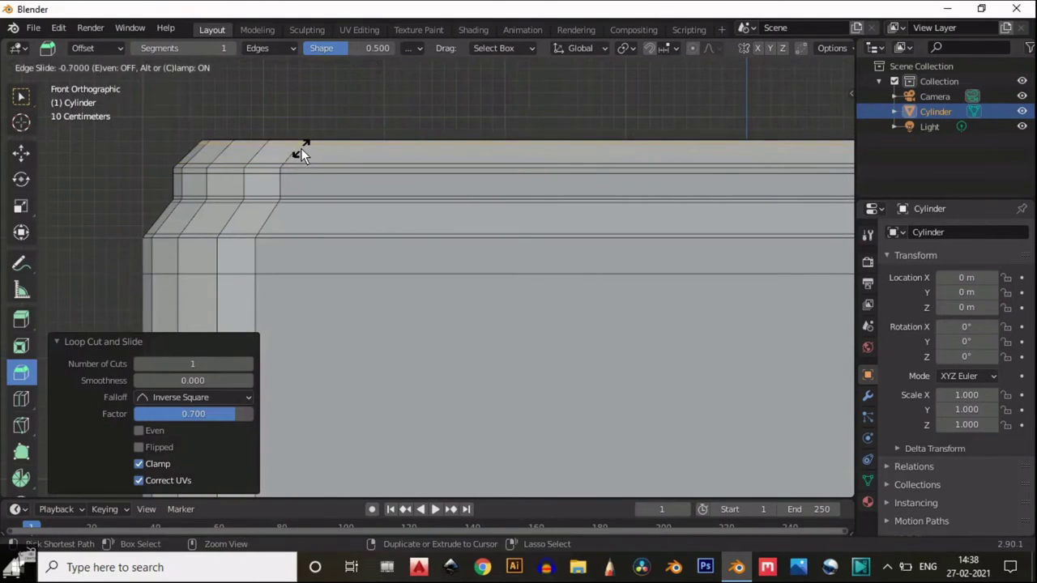
left_click(300, 148)
Apply smooth shading to the container in Object Mode and add a Subdivision Surface modifier.
left_click_drag(816, 122, 907, 182)
scroll(562, 247, "down", 3)
key("Tab")
scroll(561, 247, "up", 1)
right_click(564, 249)
left_click(573, 254)
left_click(867, 396)
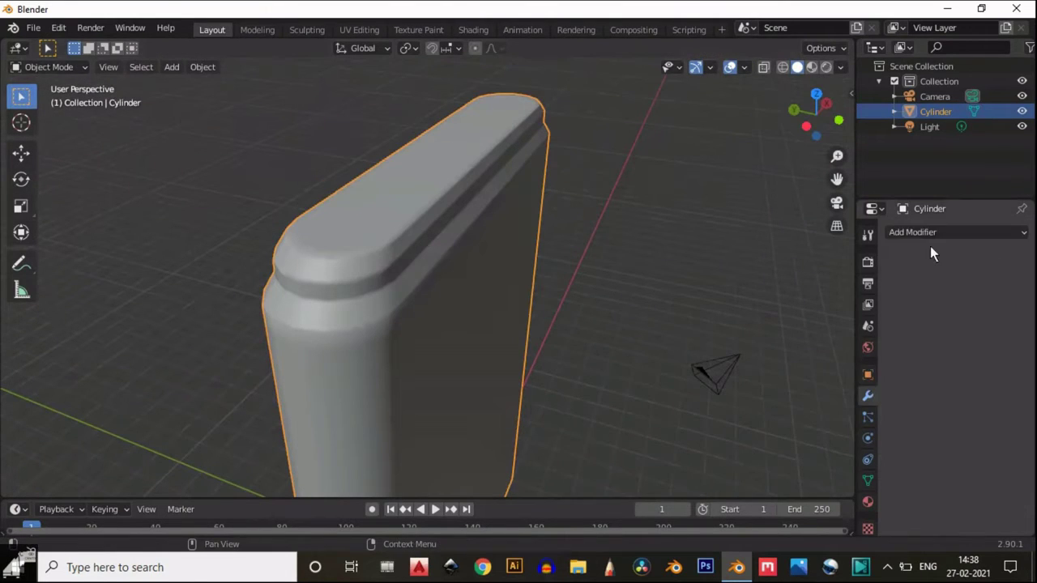
left_click(930, 234)
left_click(771, 476)
Return to Edit Mode and set the Subdivision Surface viewport level to 2.
scroll(753, 388, "down", 7)
mouse_move(816, 115)
left_mouse_down()
mouse_move(802, 73)
mouse_move(769, 70)
mouse_move(835, 163)
mouse_move(750, 442)
mouse_move(822, 125)
left_mouse_up()
scroll(330, 324, "up", 6)
left_click(817, 132)
scroll(826, 150, "down", 3)
left_click_drag(838, 177, 857, 75)
scroll(578, 365, "up", 3)
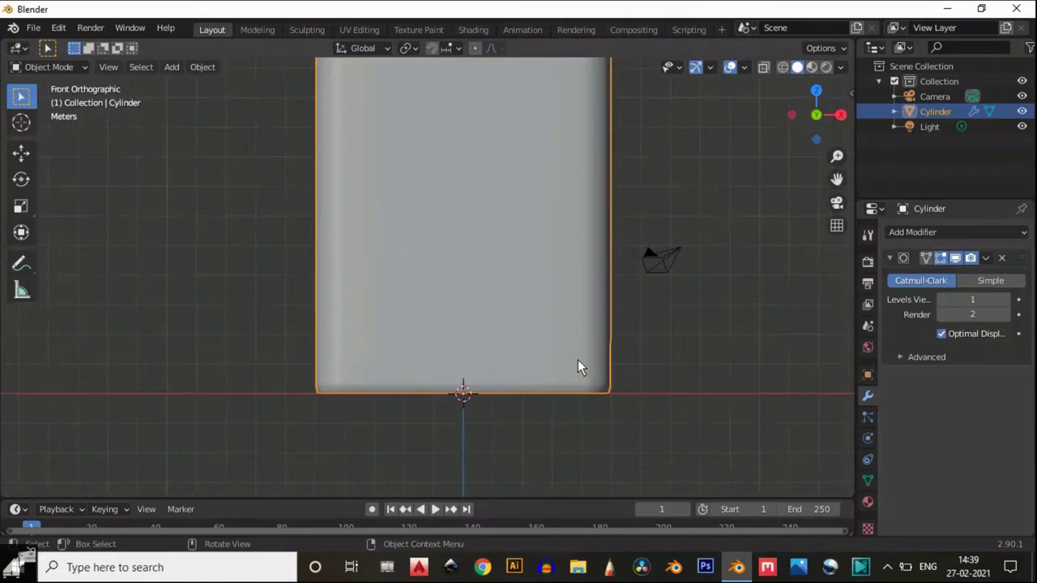
key("Tab")
left_click(1006, 298)
Add one centred loop cut around the narrow outer rim of the container's underside.
left_click(815, 140)
left_click(816, 139)
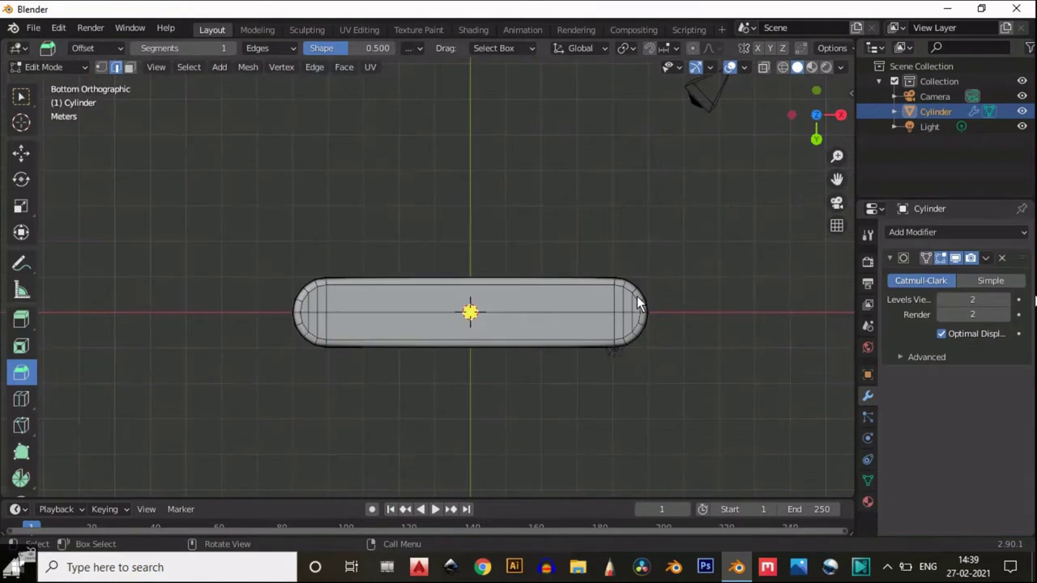
scroll(596, 328, "up", 4)
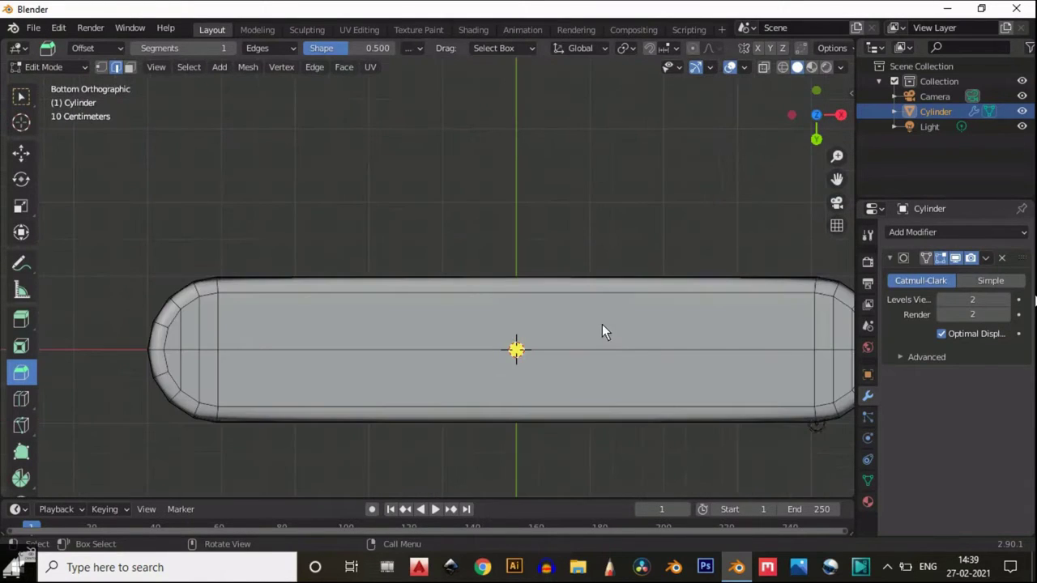
left_click(195, 293)
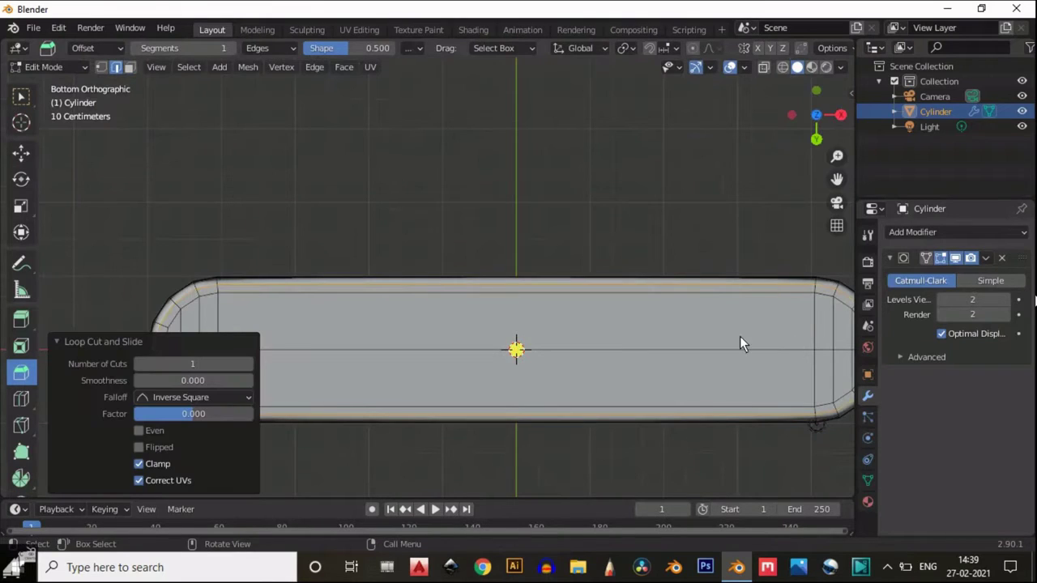
scroll(740, 340, "down", 2)
Select all inner faces of the underside and raise them about 0.086 m along Z using X-ray in front view.
key("3")
left_click_drag(726, 320, 254, 344)
scroll(285, 330, "up", 2)
key("b")
left_click_drag(194, 330, 175, 363)
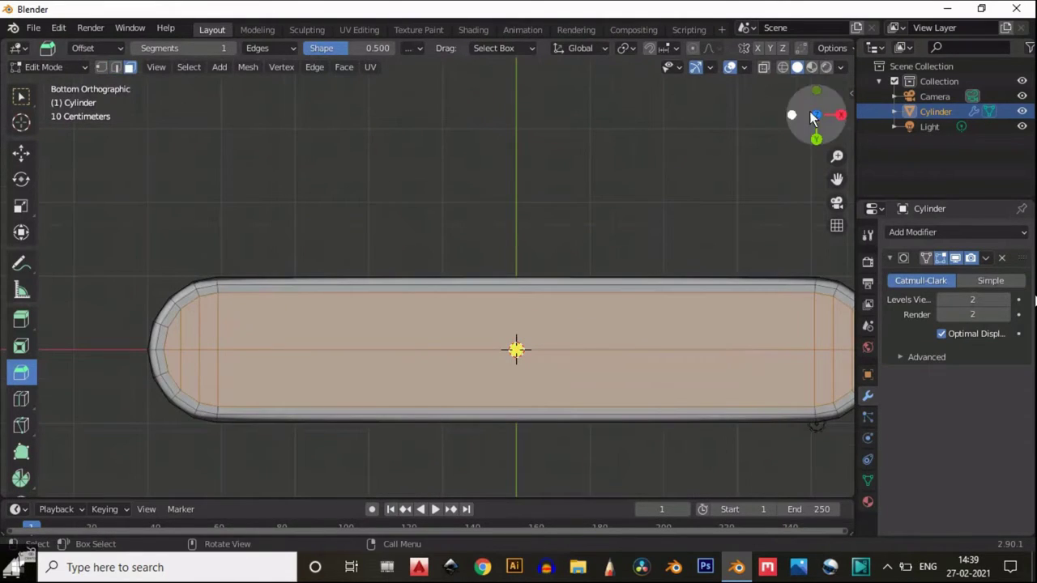
left_click(817, 90)
left_click(21, 152)
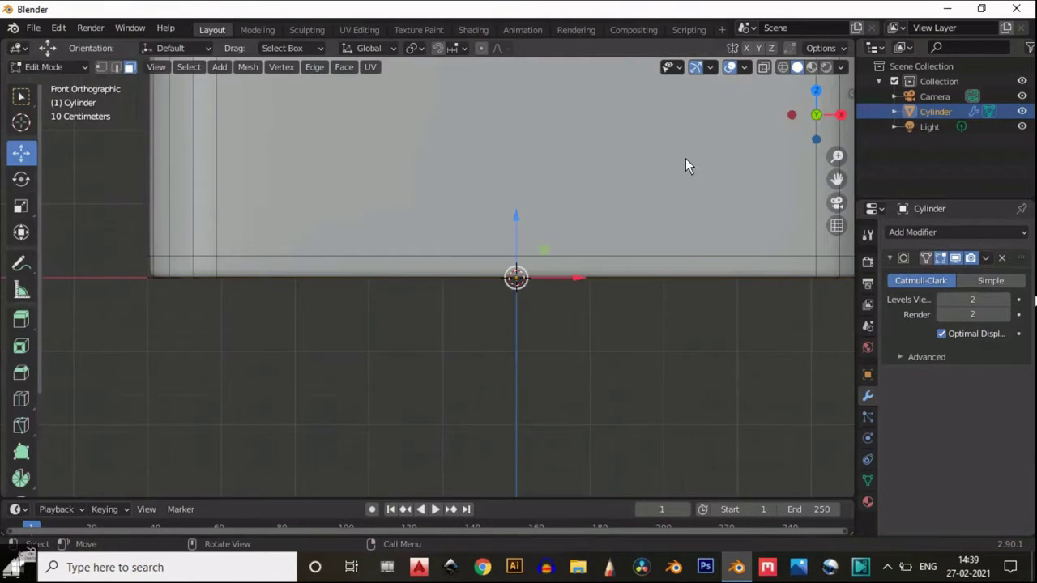
left_click(763, 68)
scroll(558, 226, "up", 2)
left_click_drag(552, 224, 552, 222)
scroll(640, 285, "down", 3)
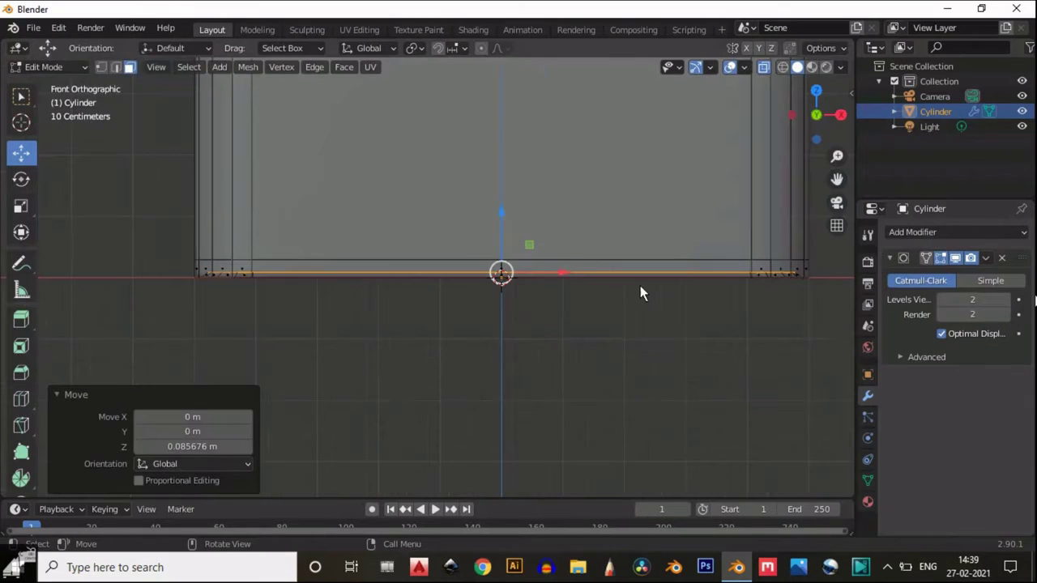
Inset the raised underside faces by about 0.155 m and turn off X-ray display.
key("i")
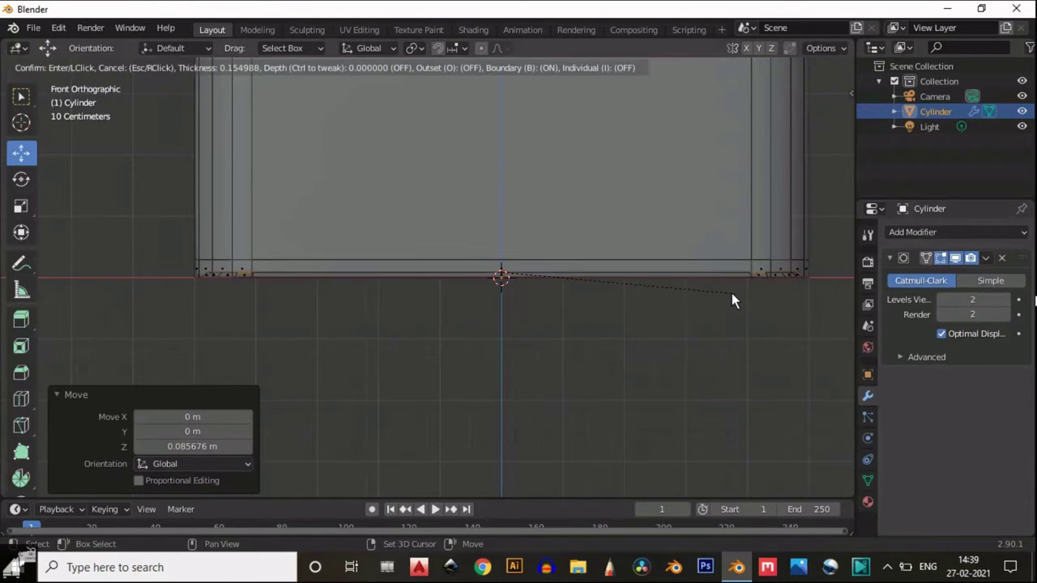
left_click(732, 293)
left_click(815, 140)
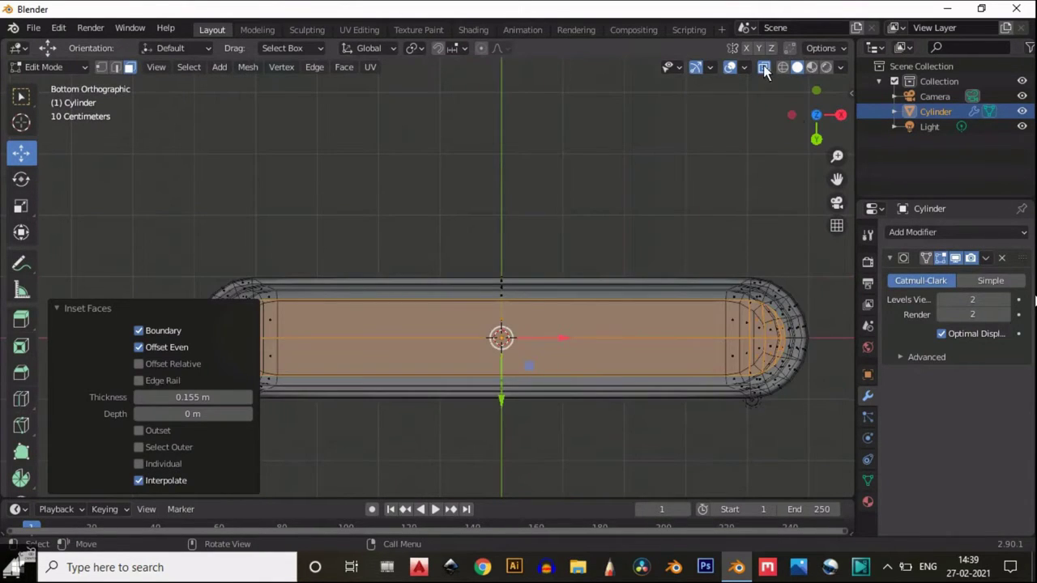
scroll(722, 319, "up", 1)
scroll(724, 319, "down", 2)
scroll(726, 319, "up", 1)
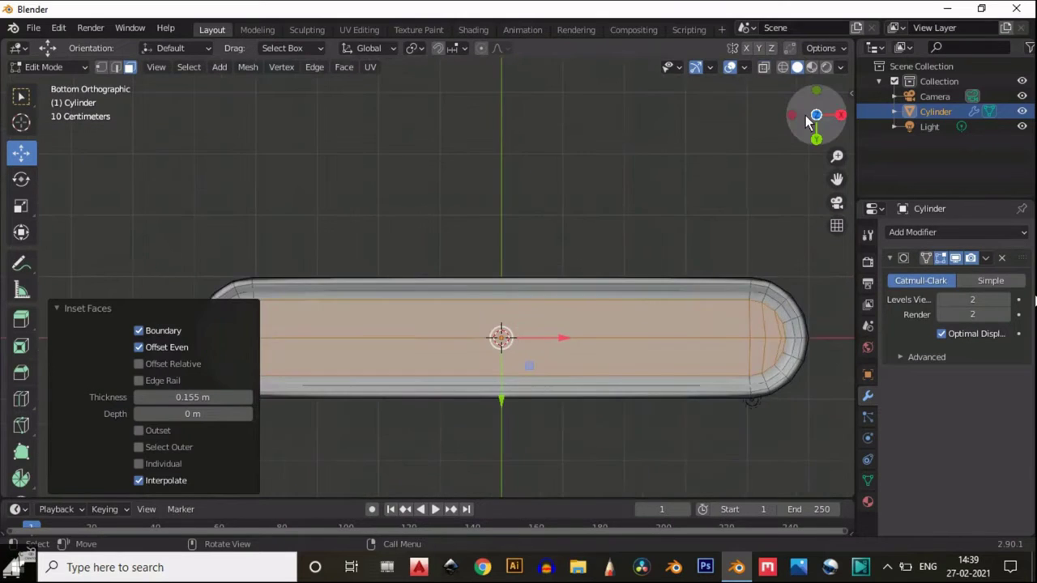
left_click_drag(807, 121, 179, 264)
scroll(539, 182, "up", 2)
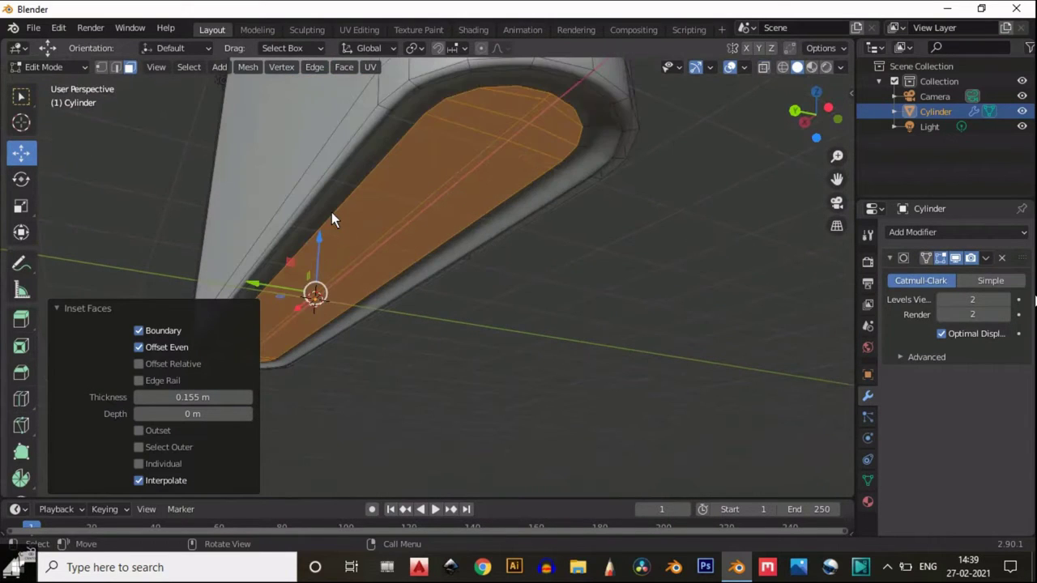
Adjust the height of the inset underside faces along Z and return to Object Mode.
left_click_drag(319, 238, 319, 248)
right_click(321, 243)
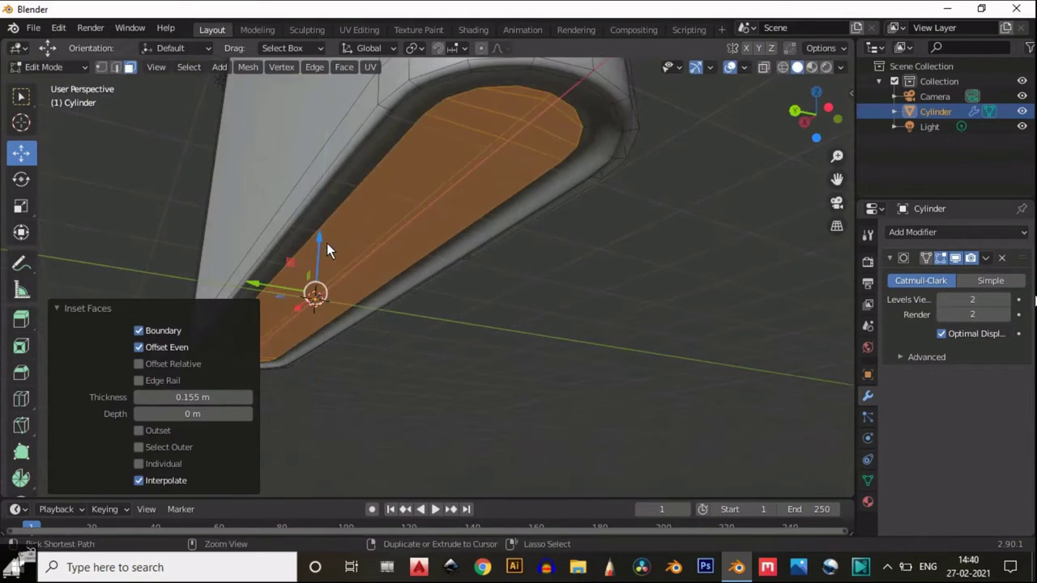
key("ctrl+KP_Add")
left_click_drag(316, 246, 325, 279)
key("Tab")
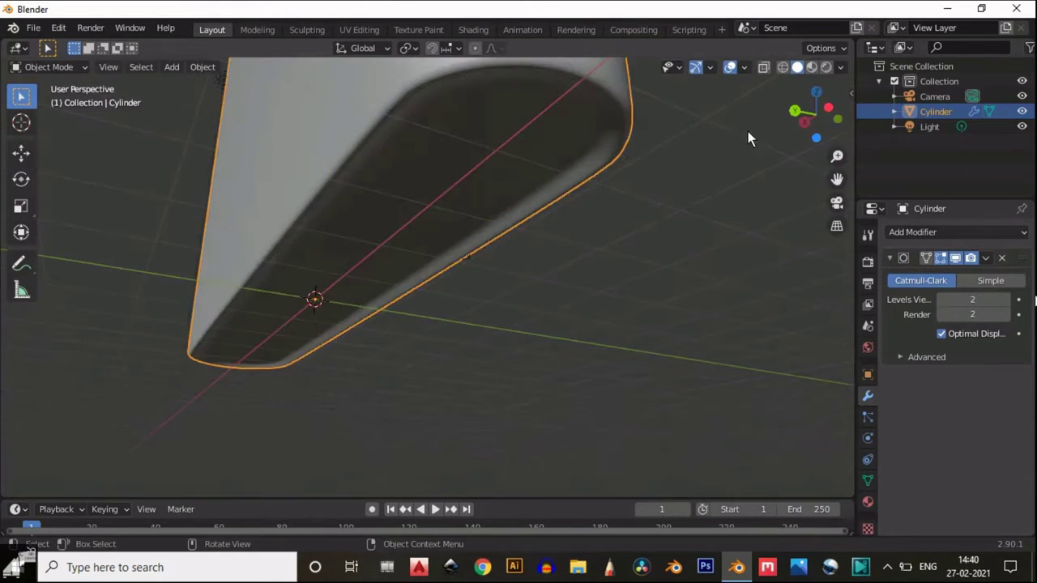
Add a Solidify modifier to the container and place it above the Subdivision Surface modifier in the stack.
left_click_drag(812, 111, 816, 313)
left_click(818, 127)
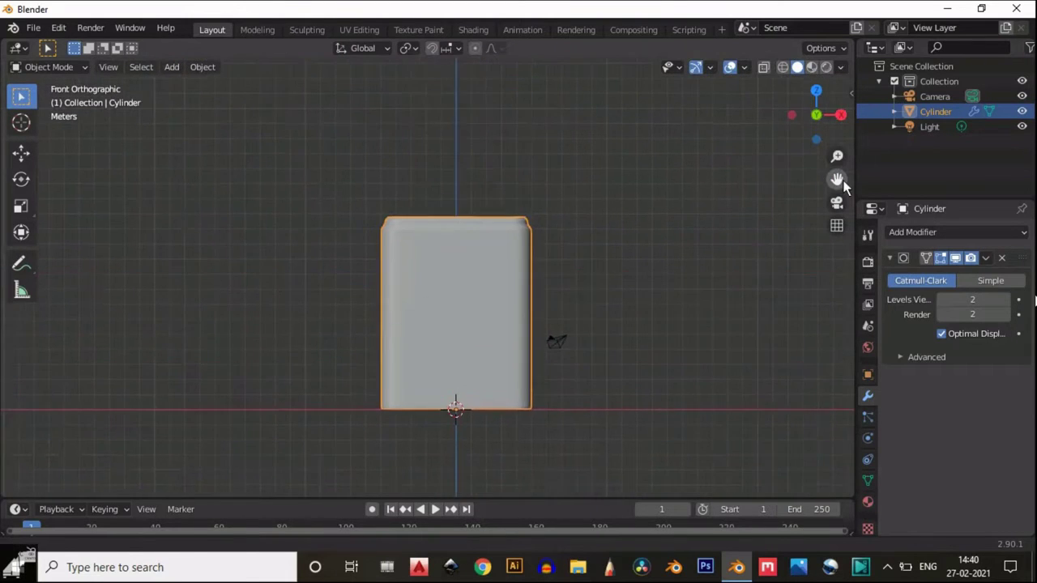
scroll(817, 279, "up", 4)
left_click(889, 258)
left_click(928, 235)
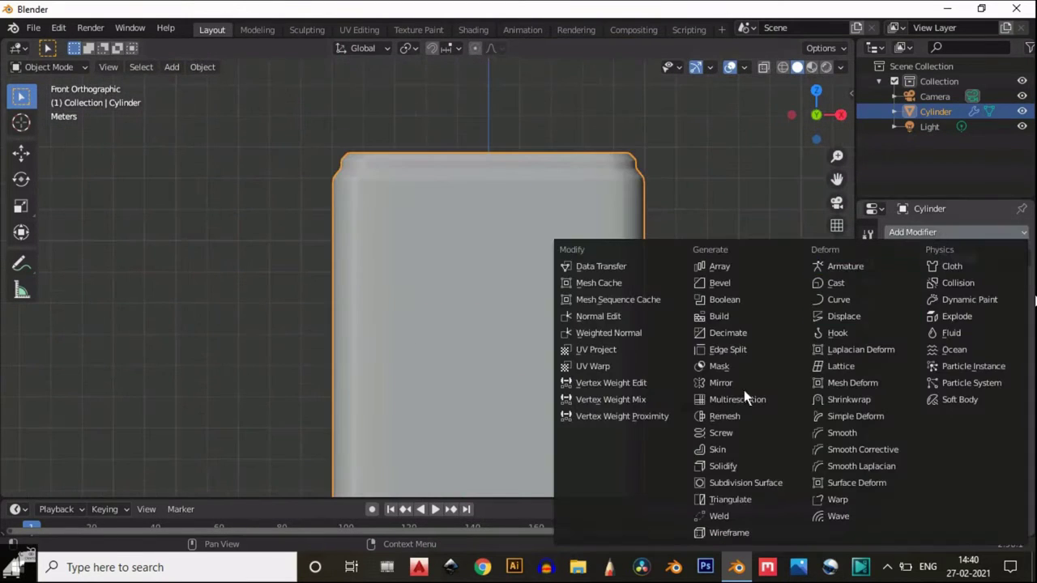
left_click(738, 463)
left_click_drag(794, 111, 856, 270)
left_click(890, 278)
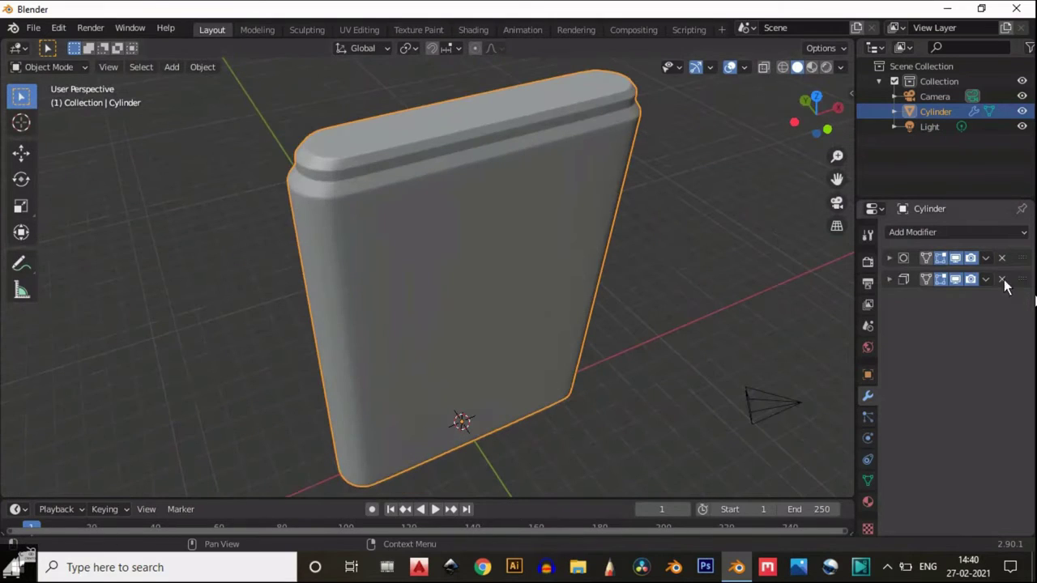
left_click_drag(1022, 279, 1026, 257)
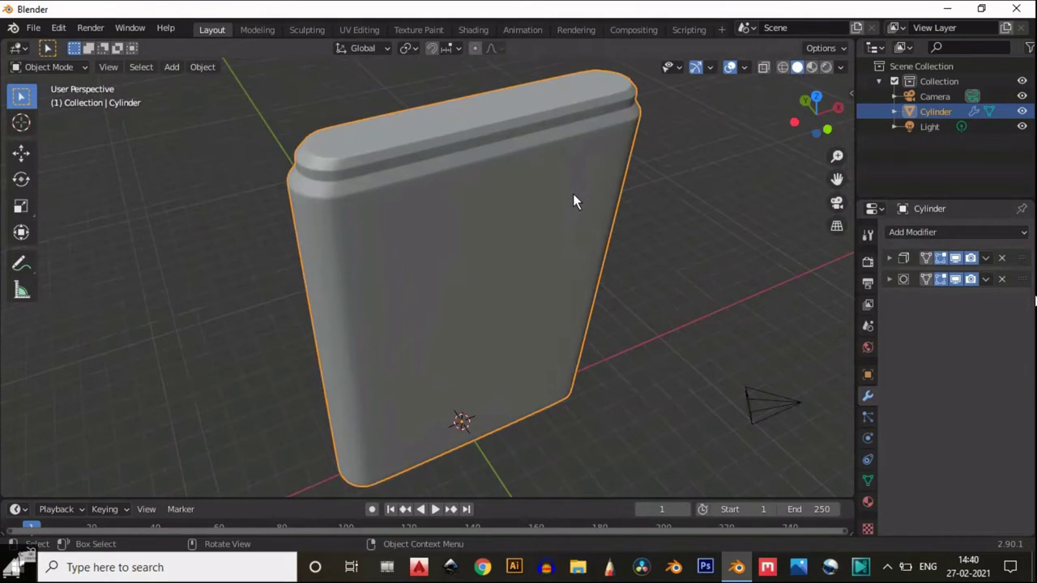
Turn off viewport display of both modifiers and add a centred loop cut across the container's middle at factor 0.
left_click(945, 258)
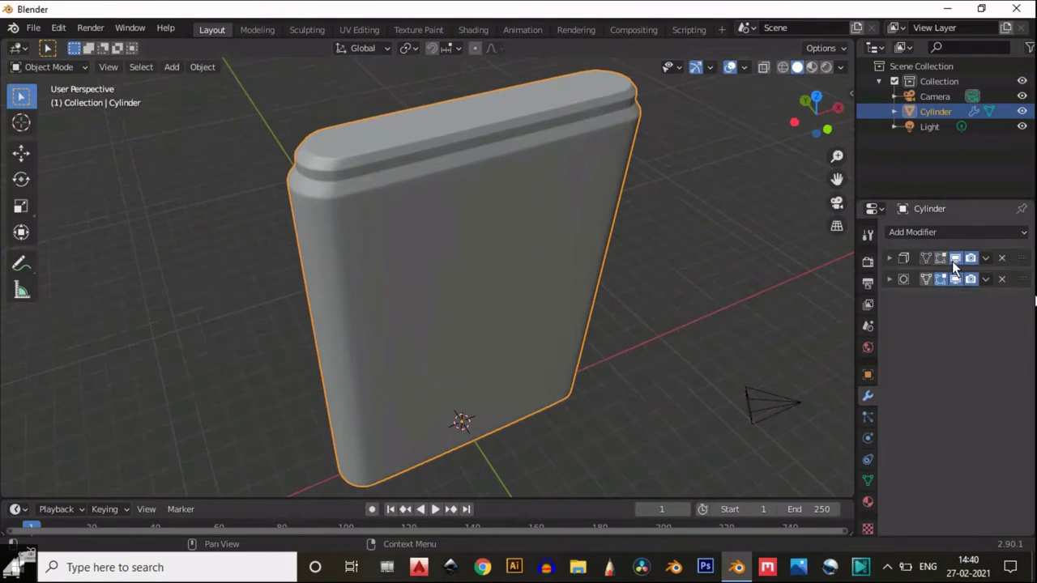
left_click(816, 97)
key("Tab")
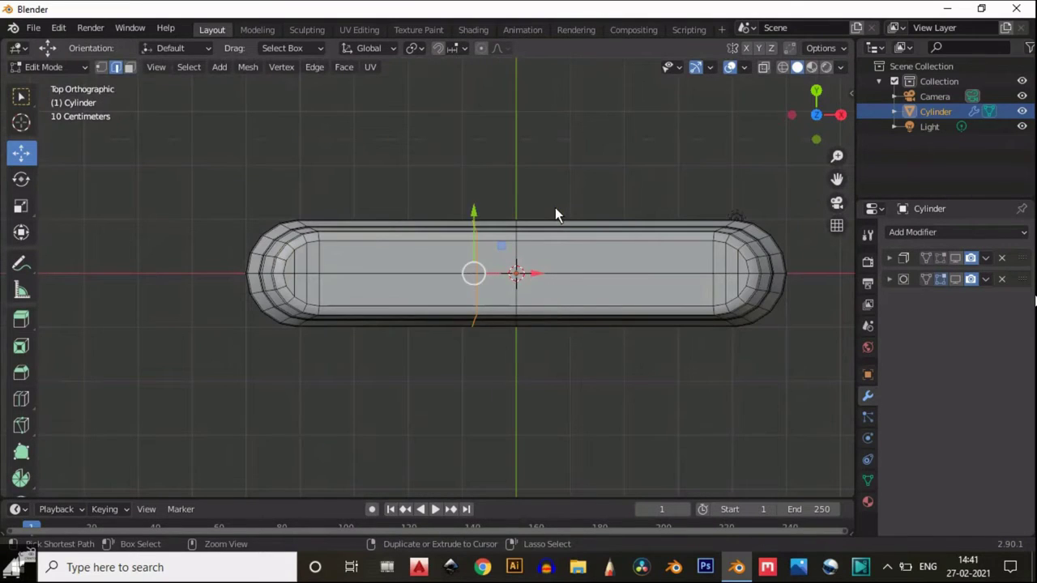
key("ctrl+r")
left_click(513, 234)
right_click(522, 229)
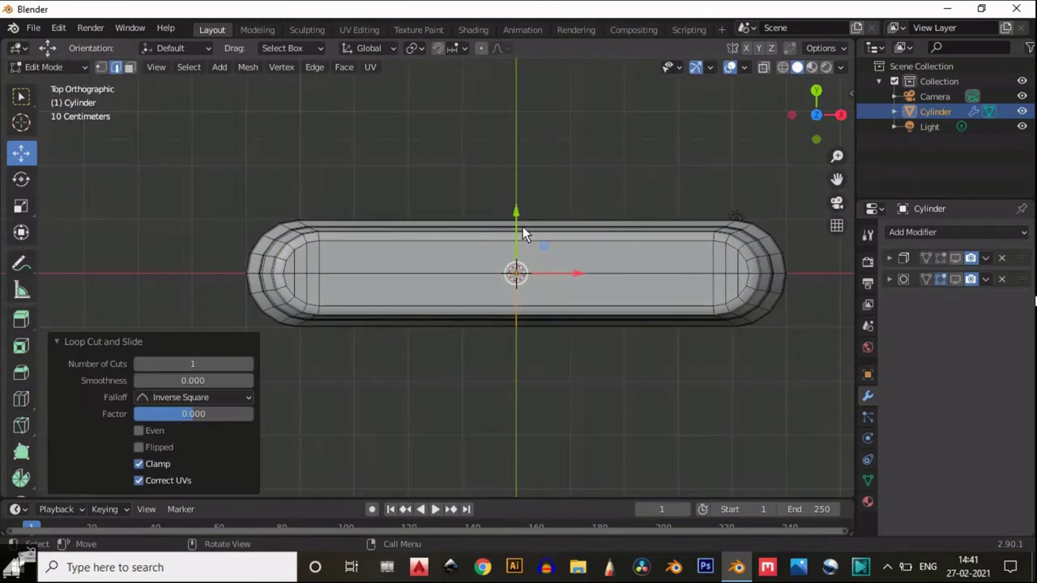
Add two more loop cuts across the container, one on each side of the centre loop, sliding each towards it by factor 0.6.
key("ctrl+r")
left_click(618, 228)
left_click(559, 230)
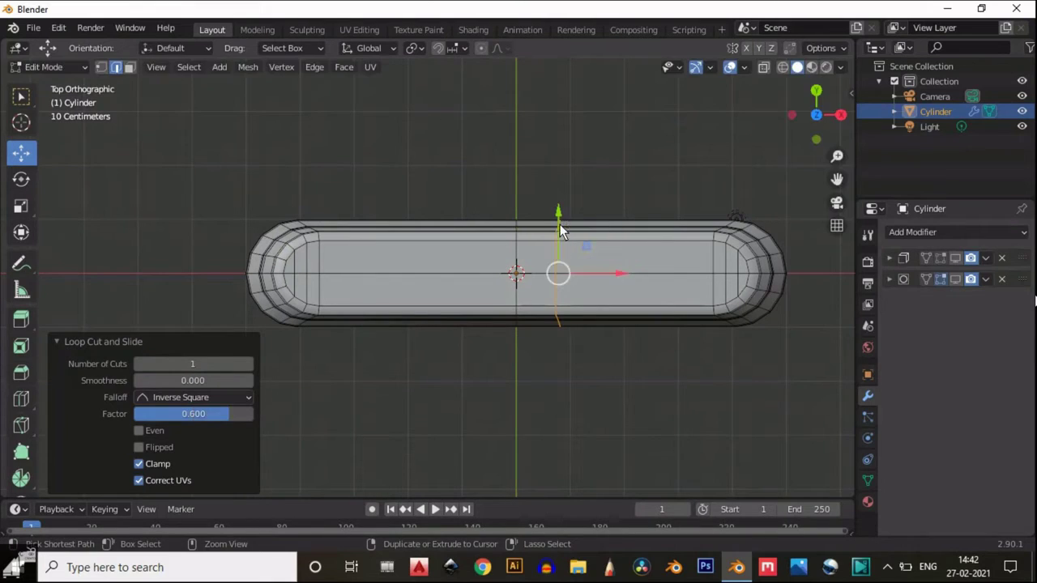
key("ctrl+r")
left_click(472, 221)
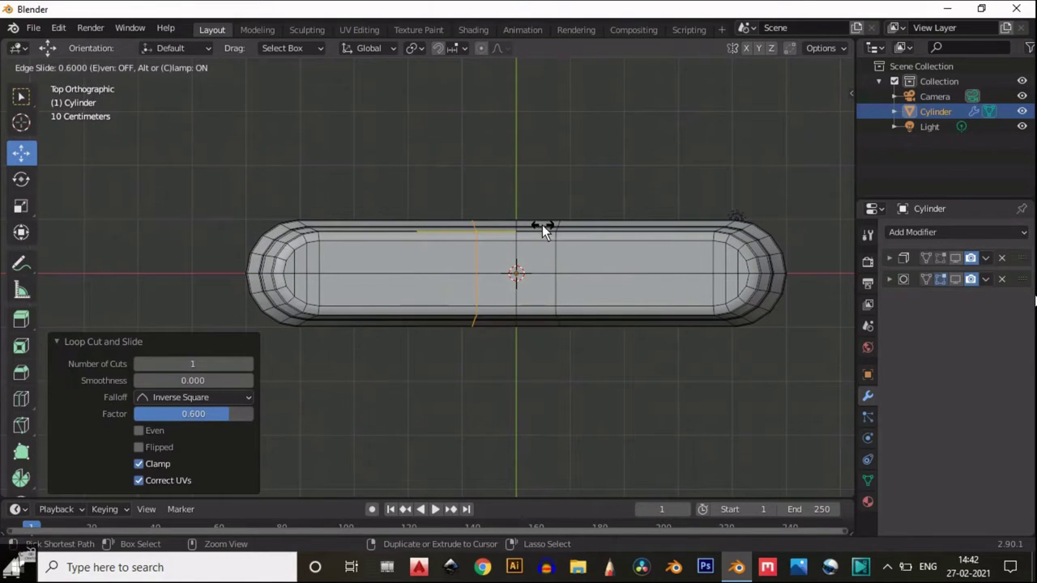
left_click(542, 224)
Scale the whole mesh by 1.2 along Y to make the container deeper.
key("a")
left_click(27, 206)
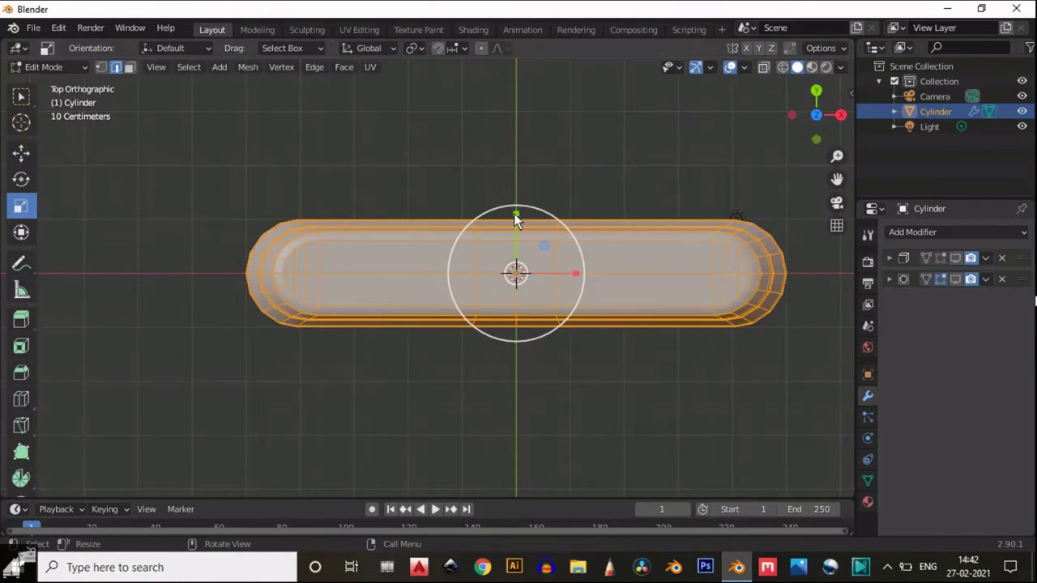
left_click_drag(515, 213, 515, 196)
scroll(622, 137, "up", 4)
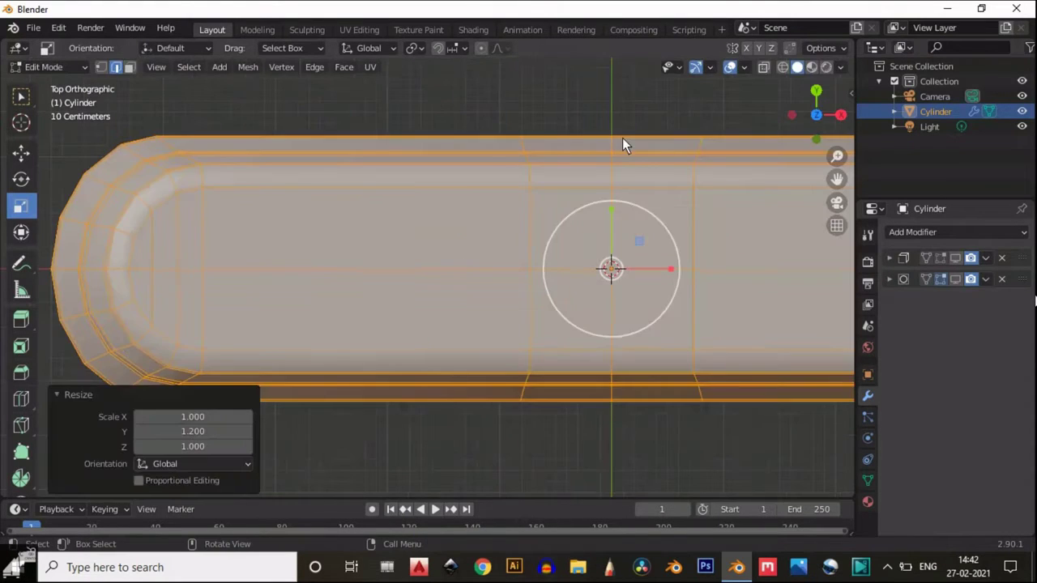
Move the two side loop cuts slightly outward along X, away from the centre loop.
left_click(531, 233, "alt")
left_click(22, 152)
left_click_drag(589, 273, 572, 270)
left_click(690, 236, "alt")
scroll(692, 255, "down", 2)
left_click_drag(678, 270, 689, 268)
Inset the four central faces on the container's top by about 0.097 m.
key("3")
left_click(534, 300)
key("i")
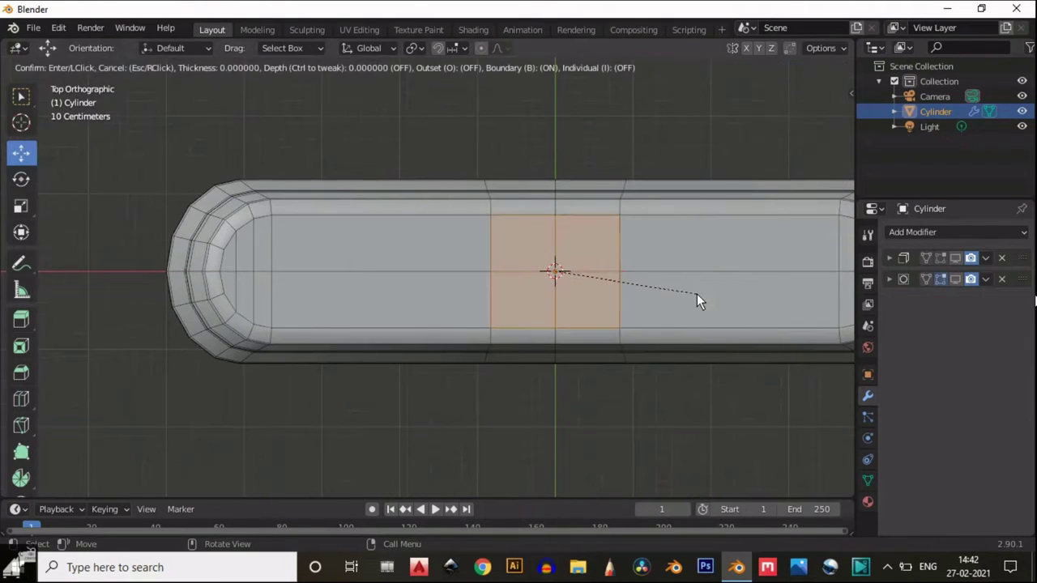
left_click(669, 284)
Reshape the inset top faces into a circle with LoopTools and scale them to about 0.79.
right_click(531, 222)
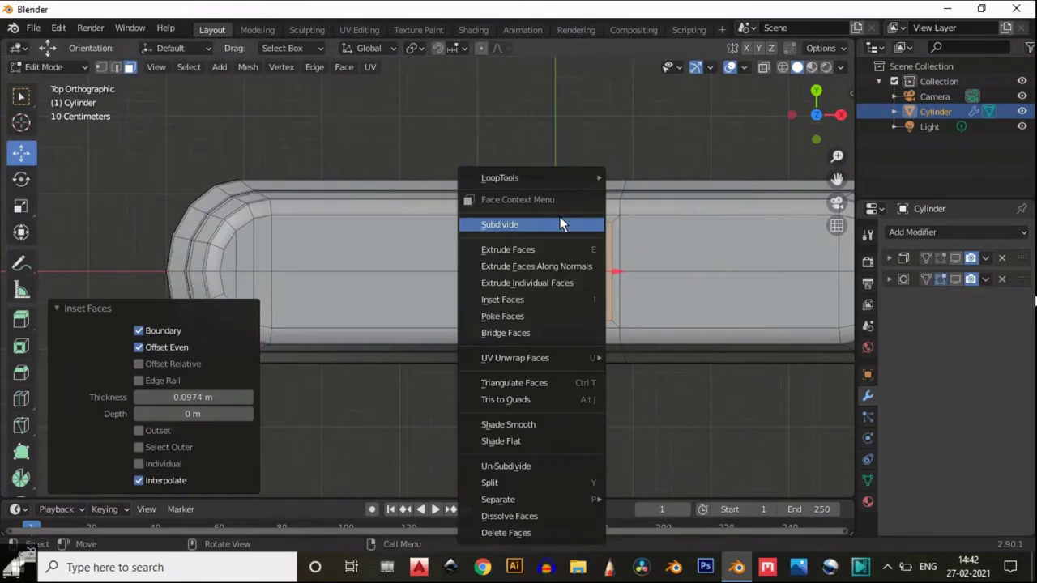
mouse_move(535, 176)
left_click(640, 192)
key("s")
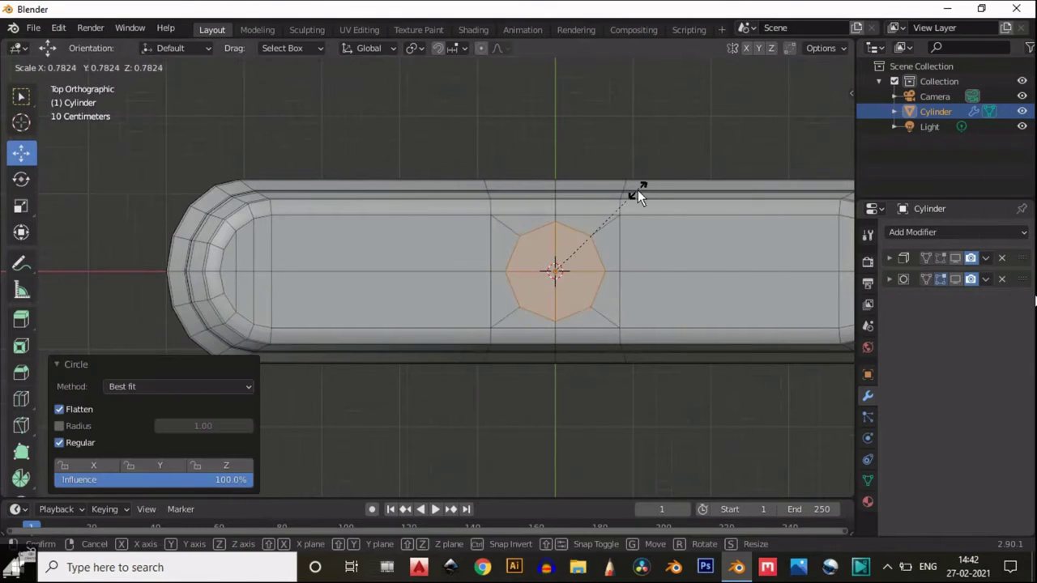
left_click(654, 181)
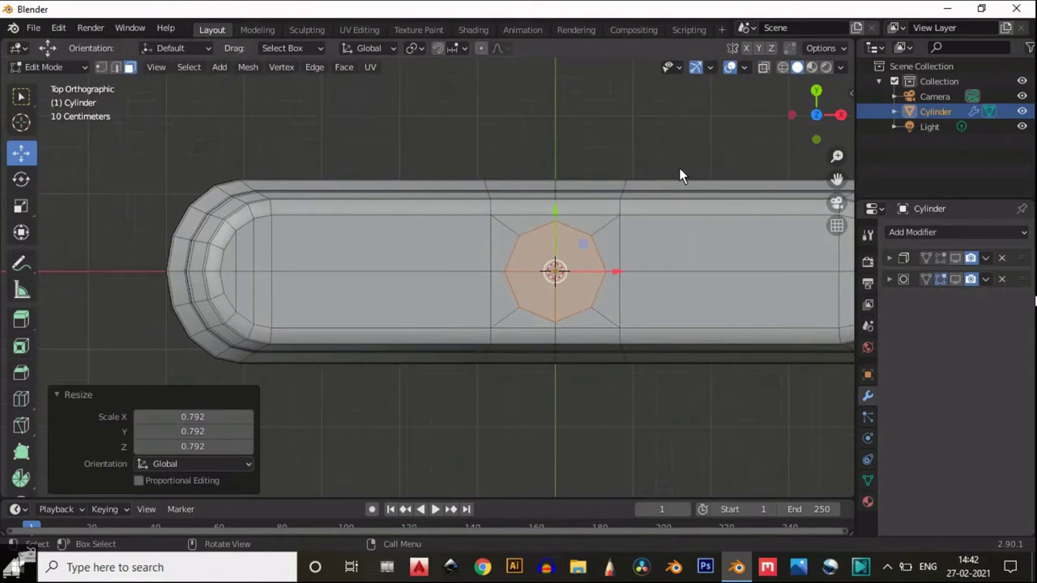
Inset the circular top faces by about 0.052 m and extrude them upward about 1.2 m as a neck.
key("i")
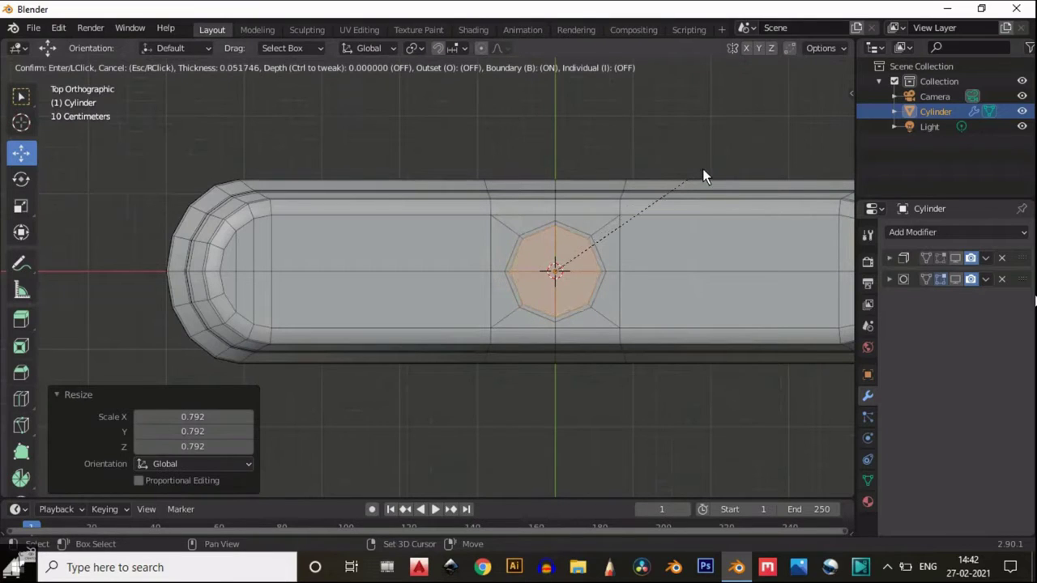
left_click(702, 172)
left_click(809, 138)
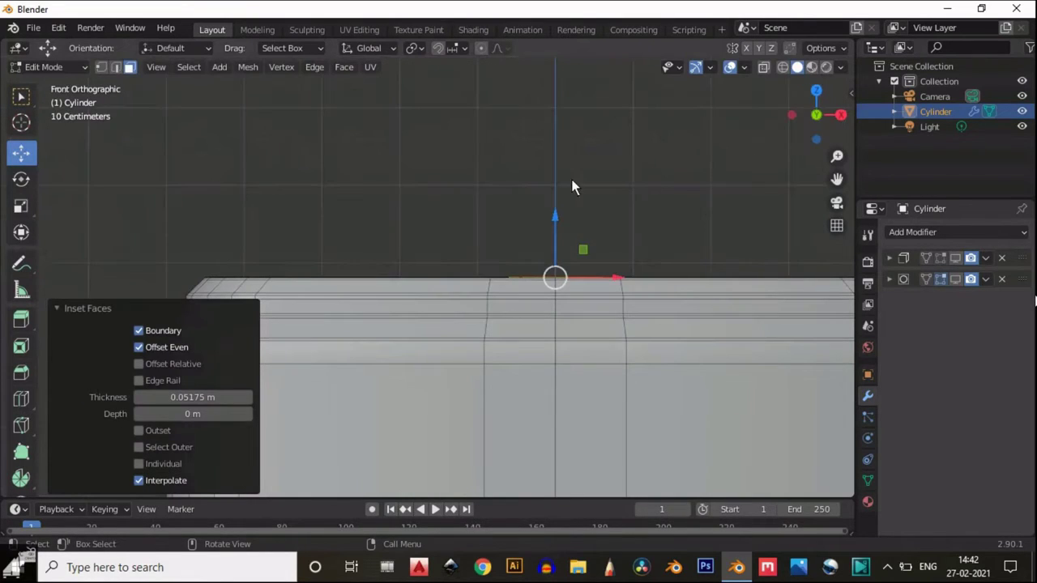
key("e")
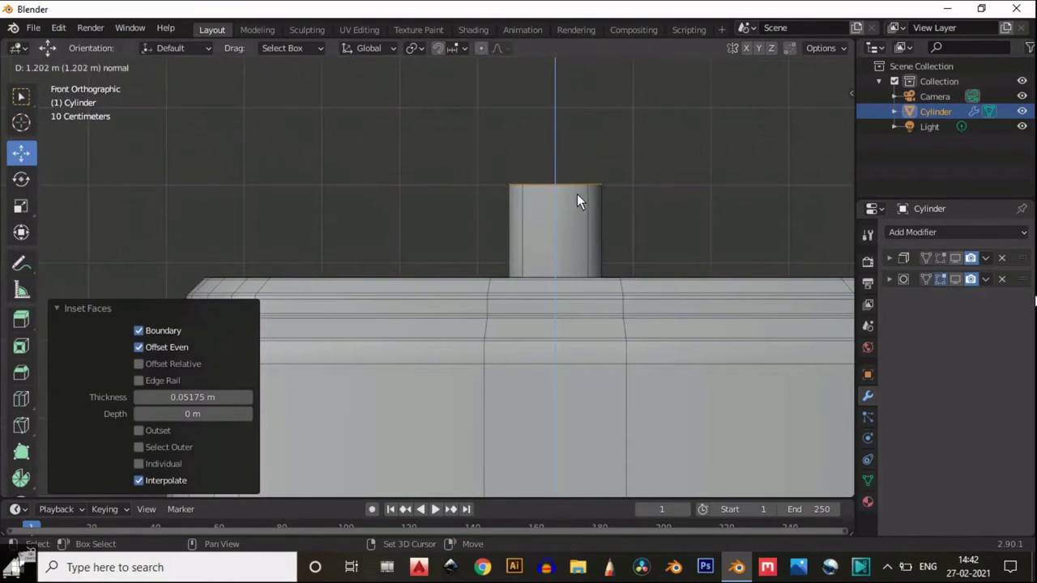
left_click(580, 190)
Delete the faces closing the top of the neck to leave it open.
left_click_drag(801, 116, 628, 159)
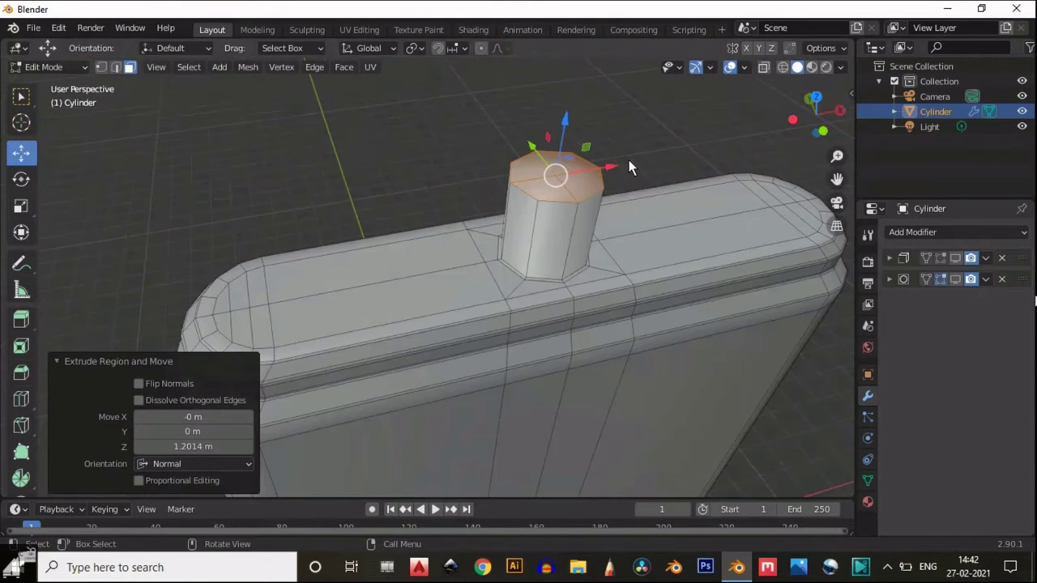
key("x")
left_click(628, 159)
middle_click_drag(631, 157, 611, 142)
scroll(612, 141, "down", 3)
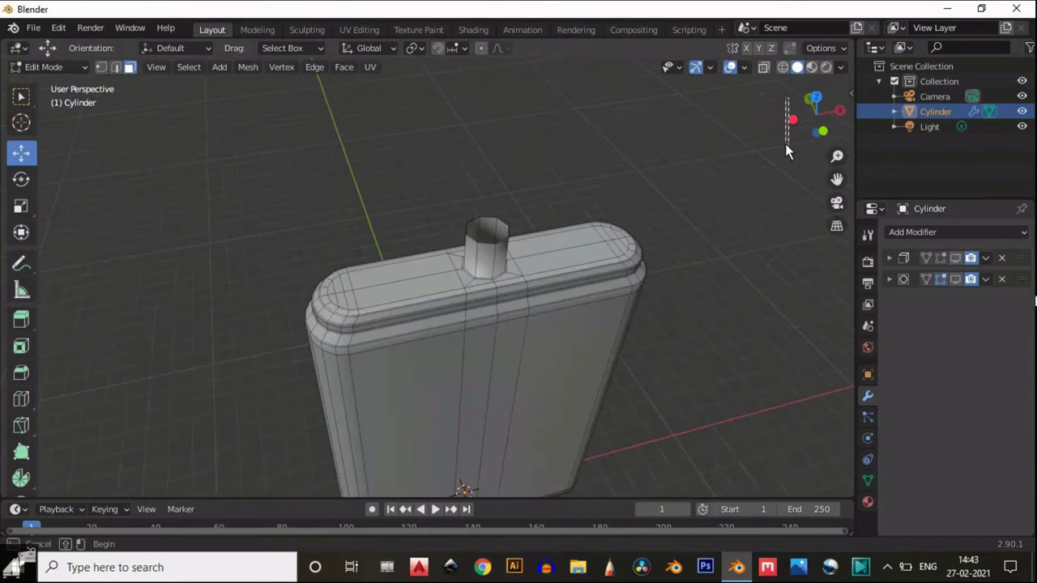
mouse_move(574, 248)
middle_mouse_down()
mouse_move(578, 310)
mouse_move(569, 171)
mouse_move(331, 195)
mouse_move(567, 257)
middle_mouse_up()
scroll(753, 292, "up", 3)
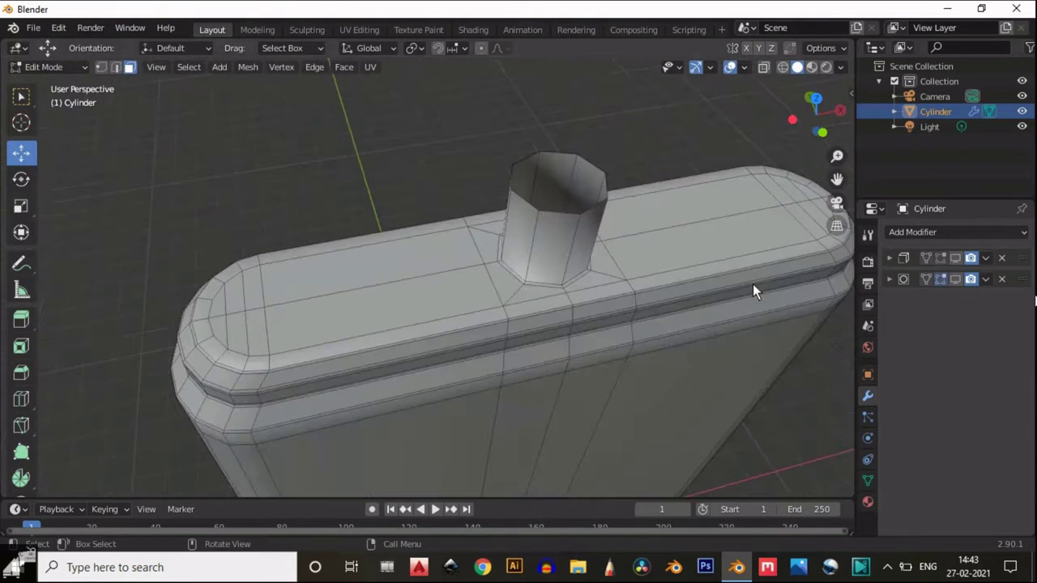
Turn on the Solidify modifier's display in Edit Mode and on the cage, and set its thickness to 0.13 m.
left_click(890, 258)
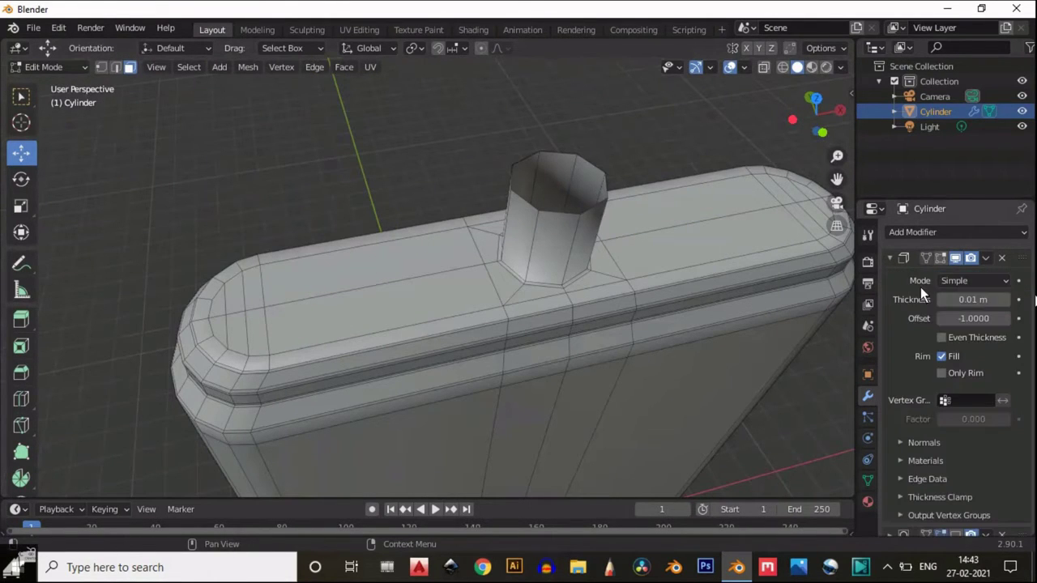
left_click(941, 259)
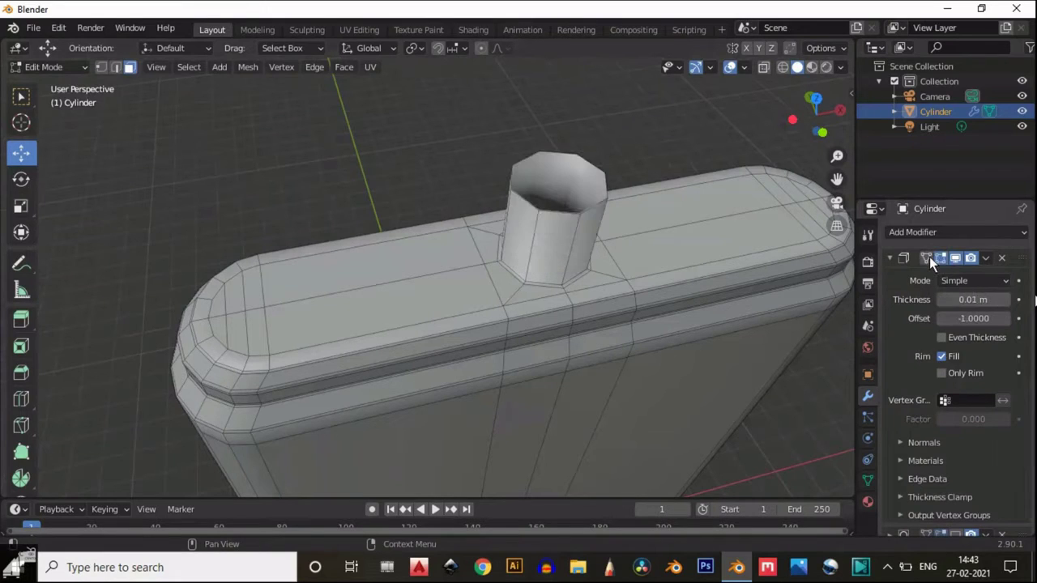
left_click(928, 257)
left_click_drag(966, 298, 978, 299)
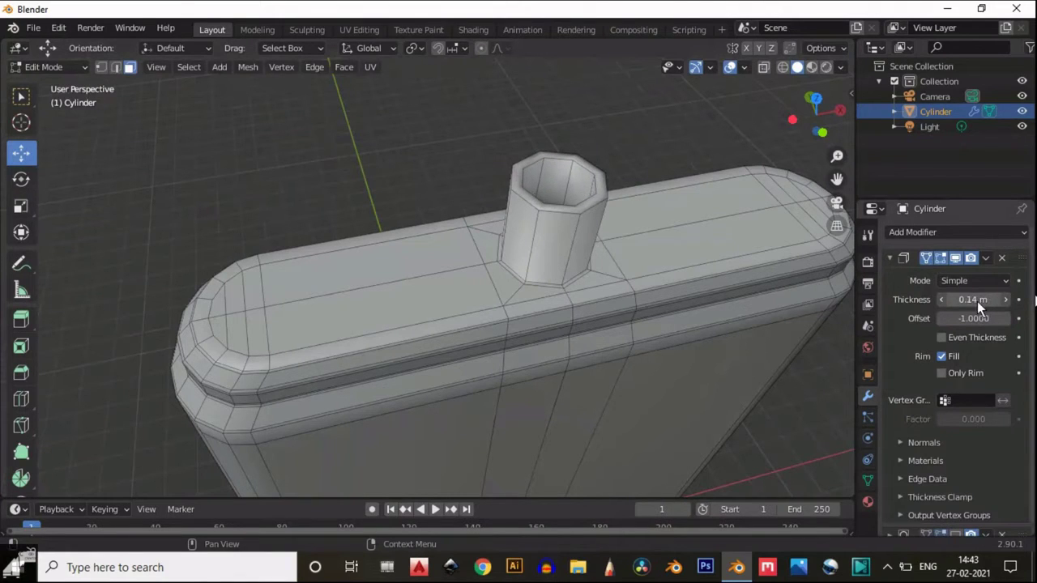
left_click(976, 301)
type("0.13")
key("Return")
Return to Object Mode and apply the Solidify modifier.
middle_click_drag(636, 216, 806, 117)
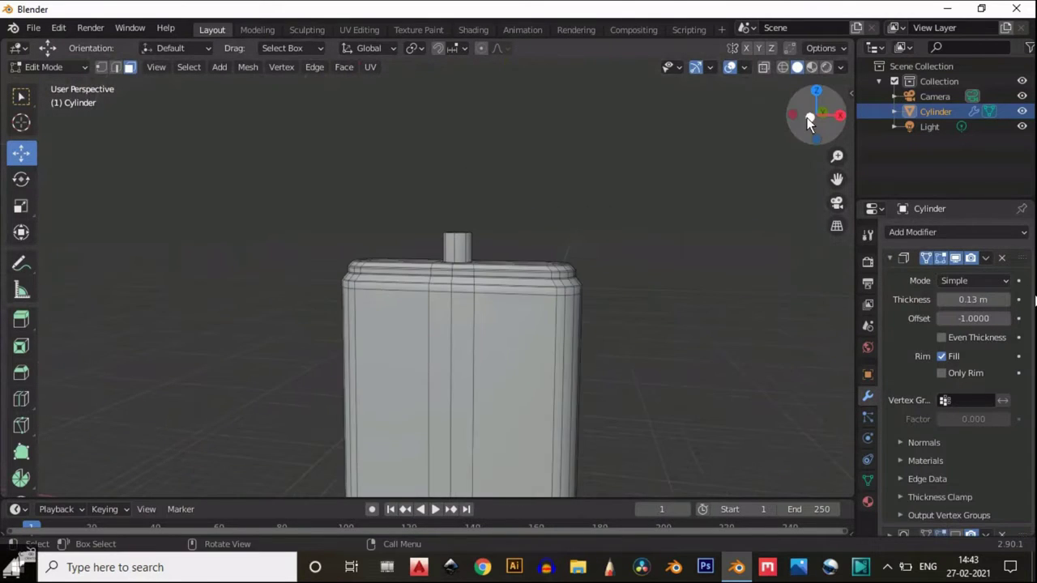
left_click(807, 118)
left_click_drag(836, 182, 839, 466)
scroll(593, 351, "up", 3)
scroll(593, 351, "down", 2)
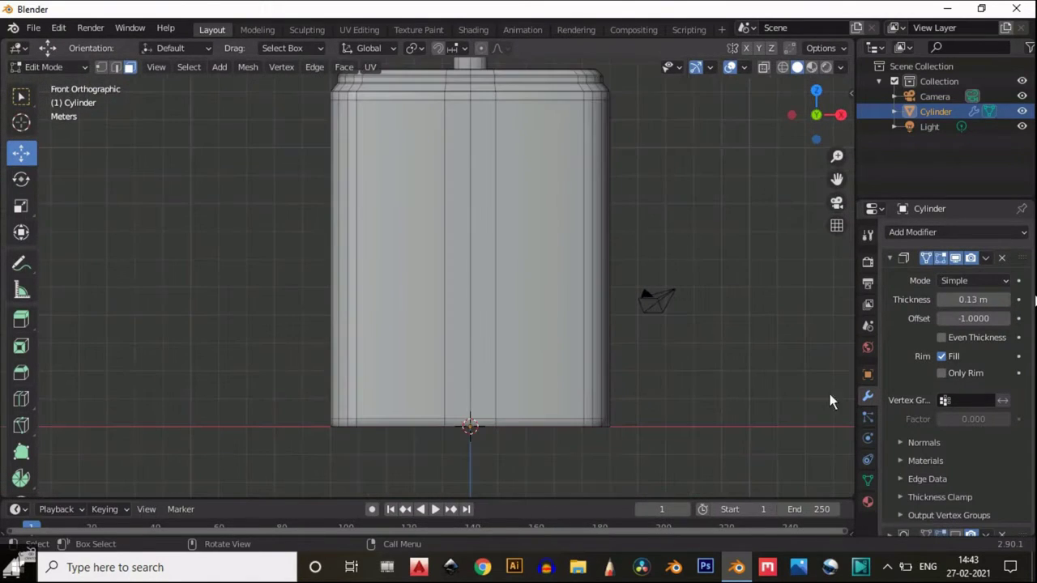
left_click(986, 258)
key("Tab")
left_click(988, 258)
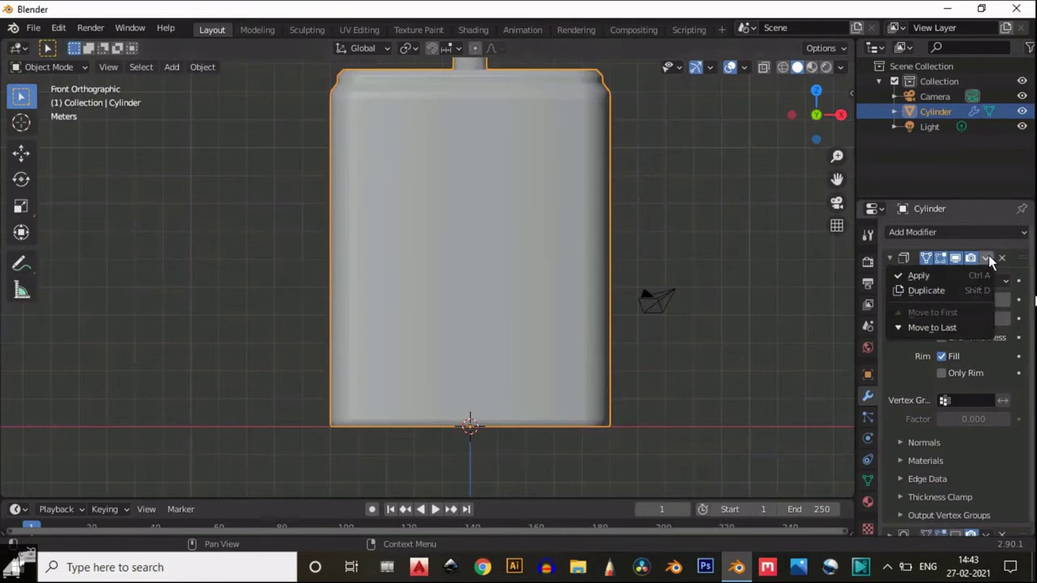
left_click(964, 276)
In Edit Mode, select the loop of outer side-wall faces around the container and hide it.
key("Tab")
scroll(615, 360, "up", 2)
scroll(608, 381, "down", 3)
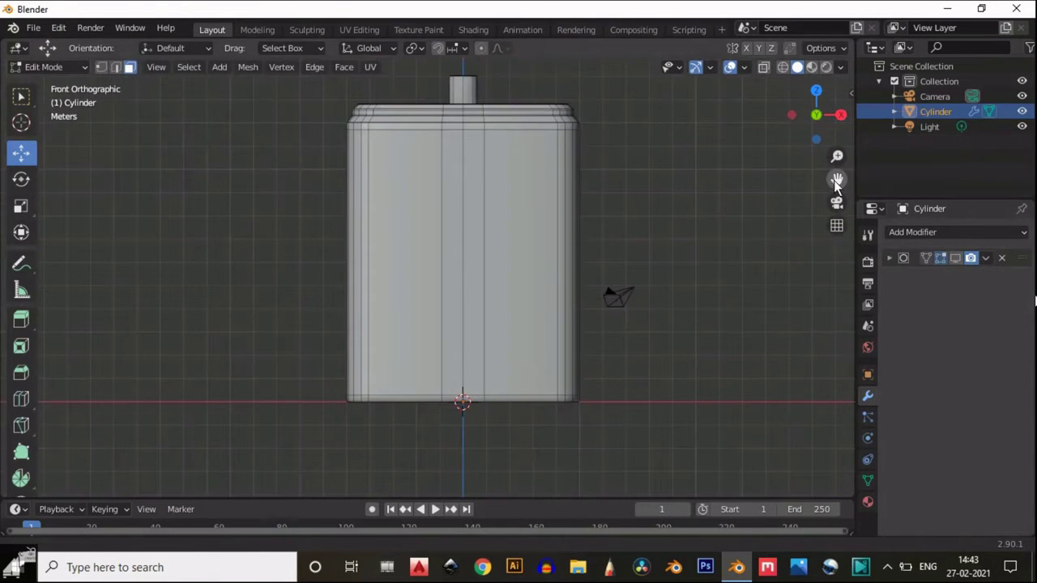
left_click_drag(836, 181, 637, 213)
scroll(523, 356, "up", 5)
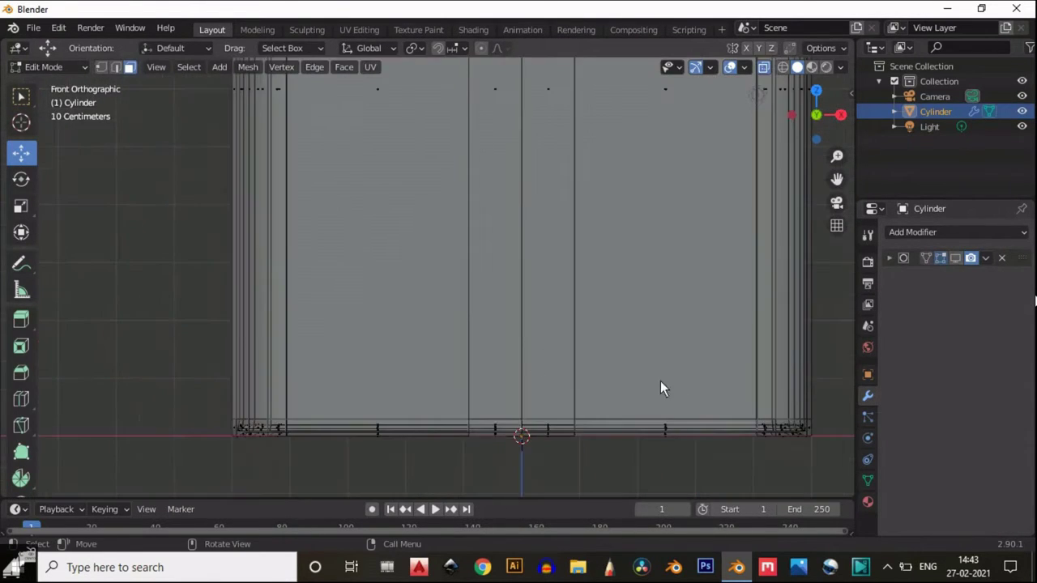
left_click(568, 212, "alt")
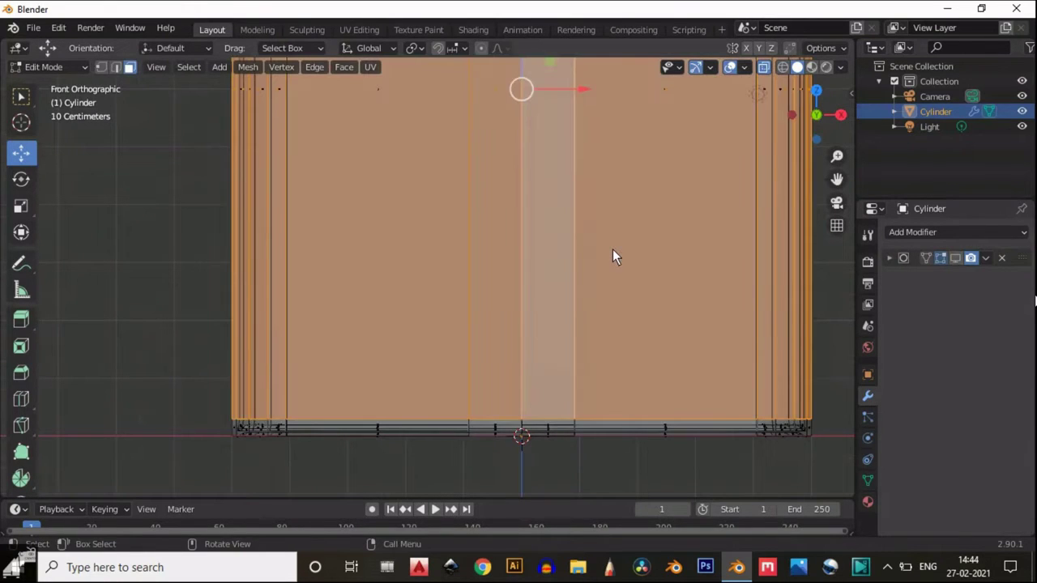
key("ctrl+KP_Add")
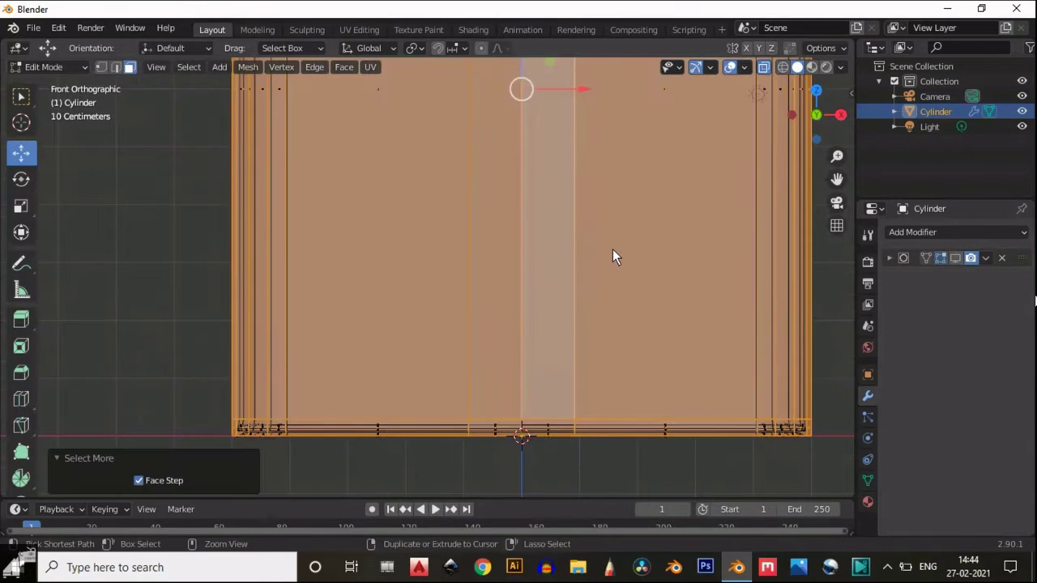
left_click(763, 68)
middle_click_drag(570, 350, 611, 228)
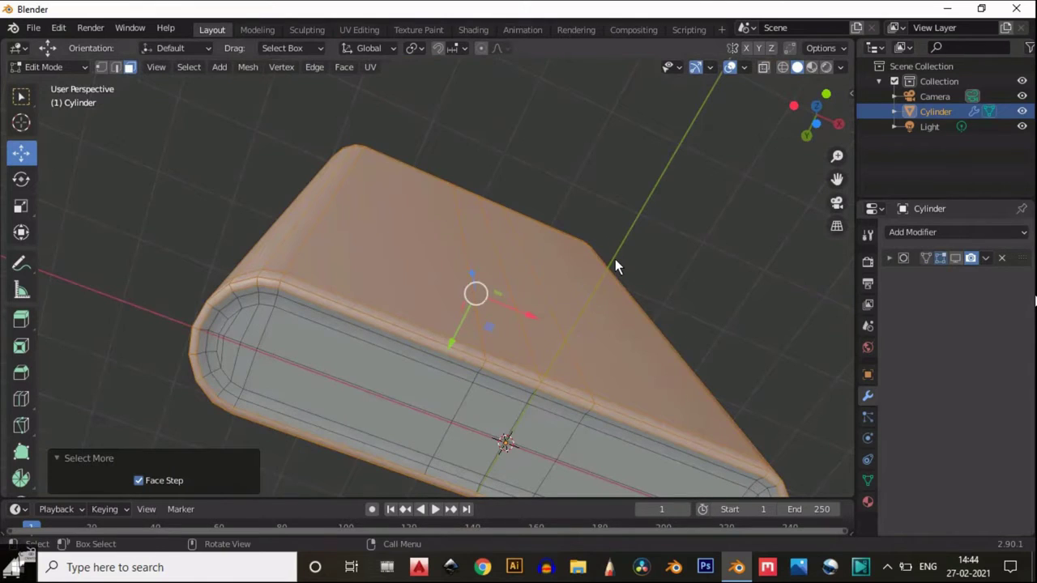
key("ctrl+KP_Subtract")
key("h")
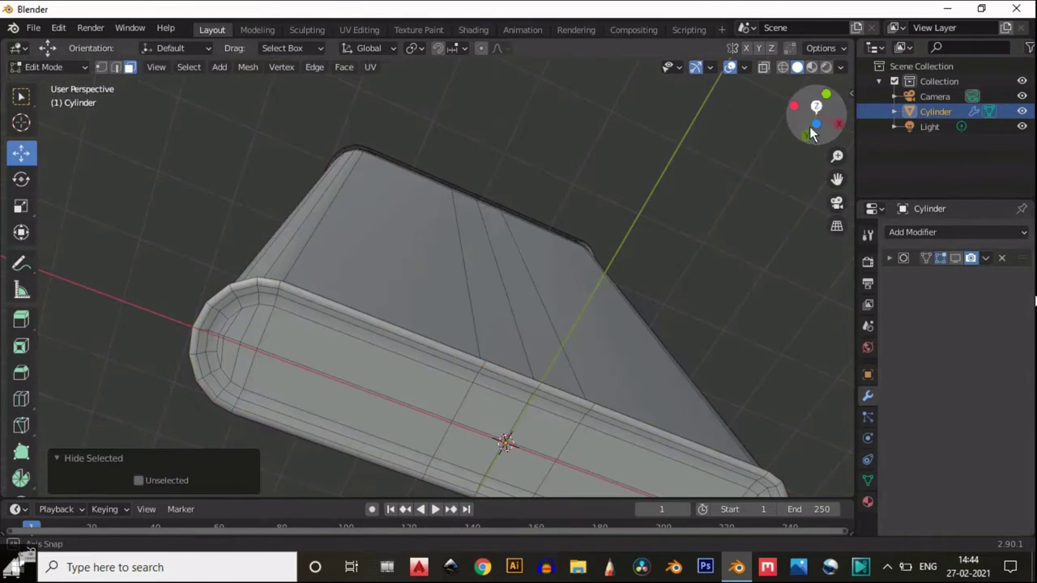
Try selecting the lowest band of inner side faces and growing the selection.
left_click_drag(816, 114, 784, 234)
scroll(401, 310, "up", 4)
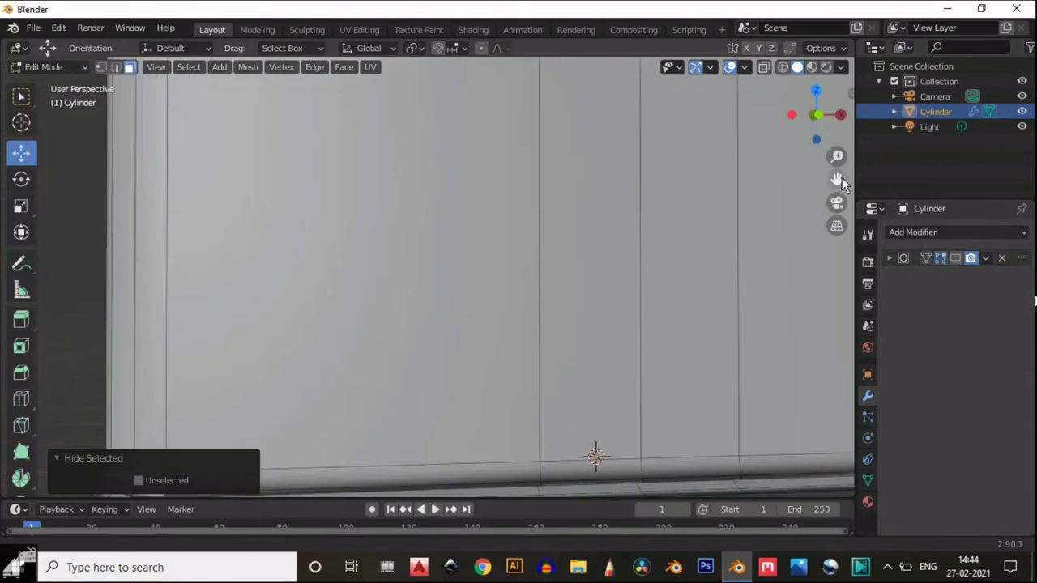
left_click_drag(838, 179, 926, 26)
scroll(505, 290, "up", 3)
left_click(161, 291, "alt")
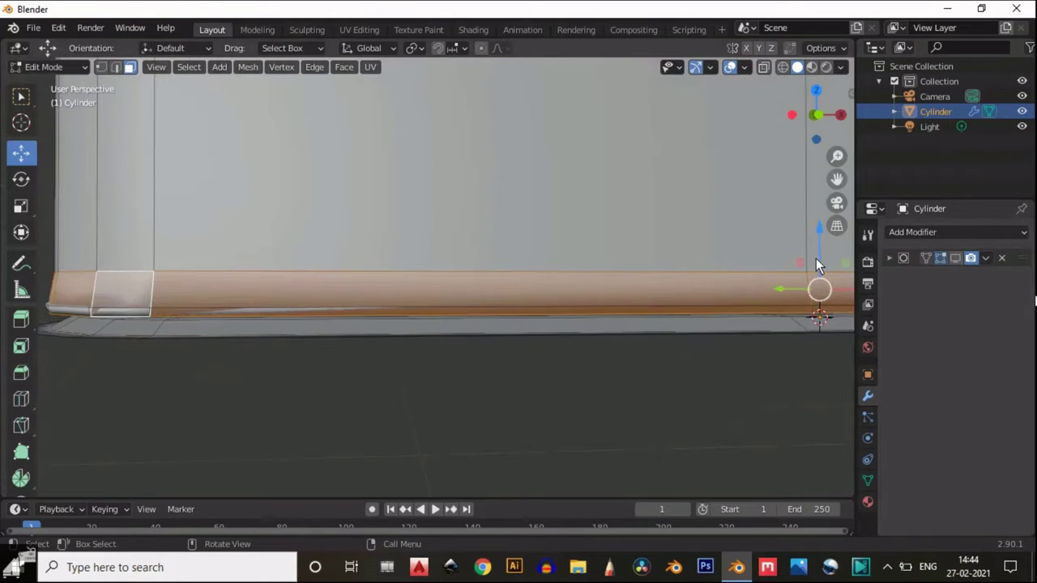
left_click_drag(815, 260, 783, 257)
key("ctrl+KP_Add")
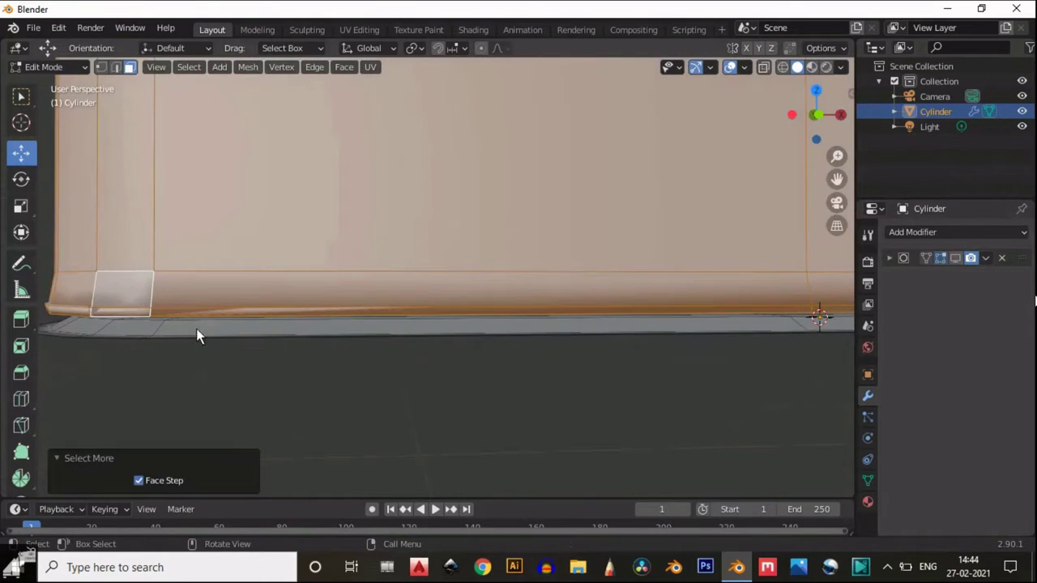
With X-ray on, delete the loop of faces linking the inner side wall to the base.
scroll(196, 328, "down", 1)
left_click(818, 114)
scroll(820, 114, "down", 4)
left_click(763, 69)
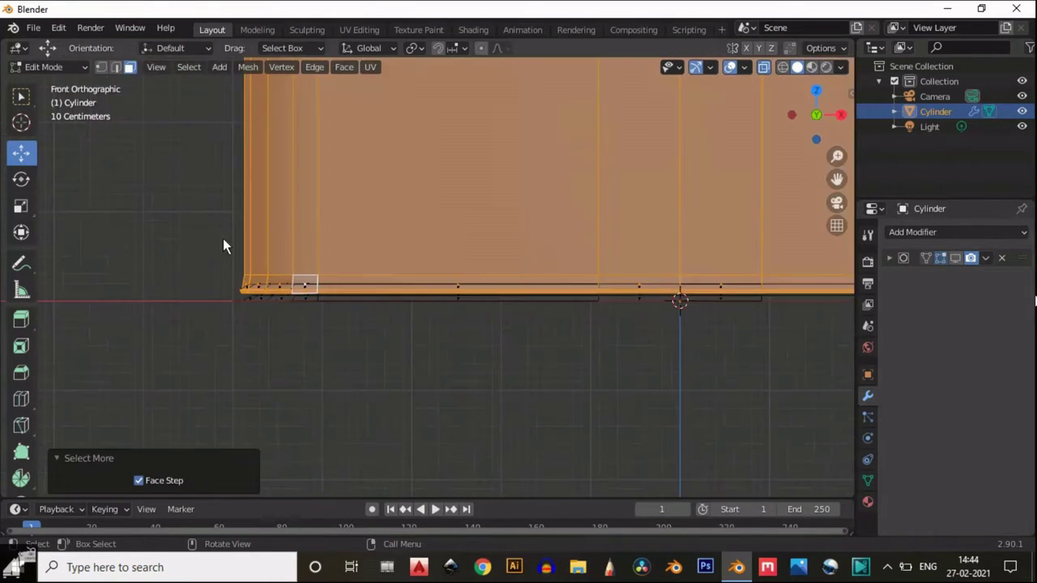
left_click(264, 284, "alt")
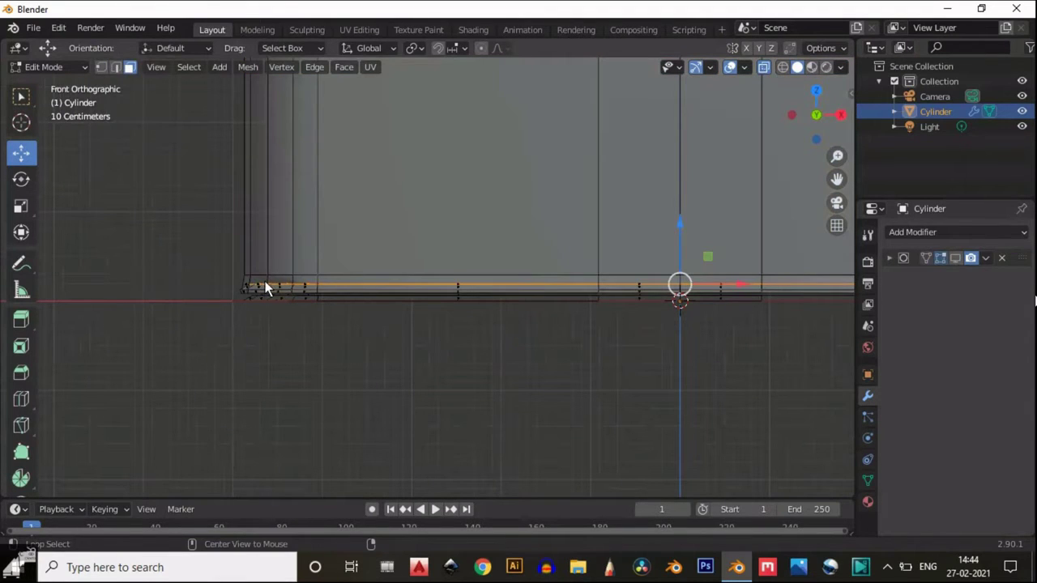
key("x")
left_click(261, 287)
Select the next face loop around the inner base, grow the selection once and delete those faces.
scroll(243, 289, "up", 2)
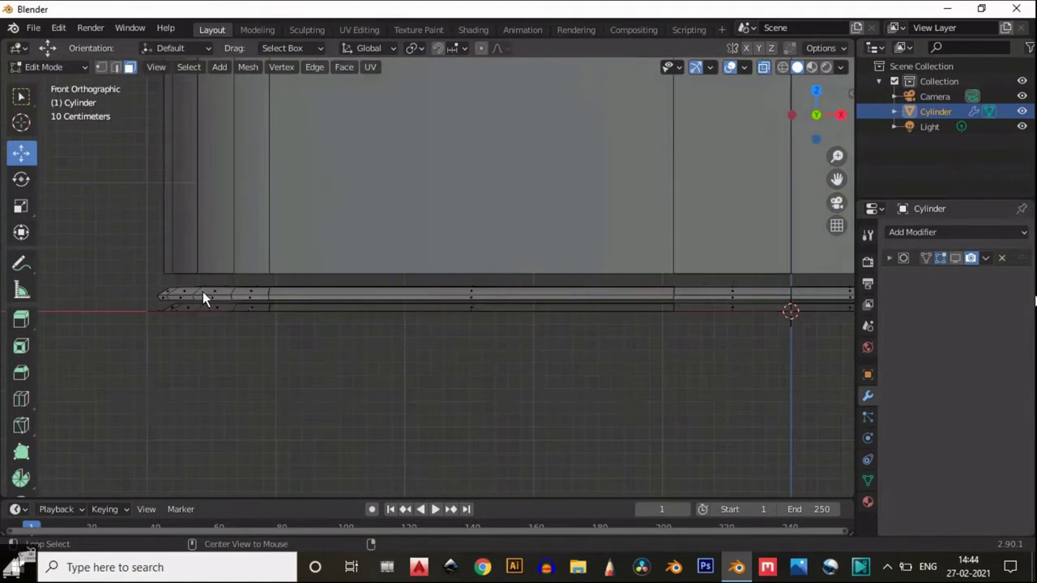
left_click(189, 294, "alt")
key("ctrl+KP_Add")
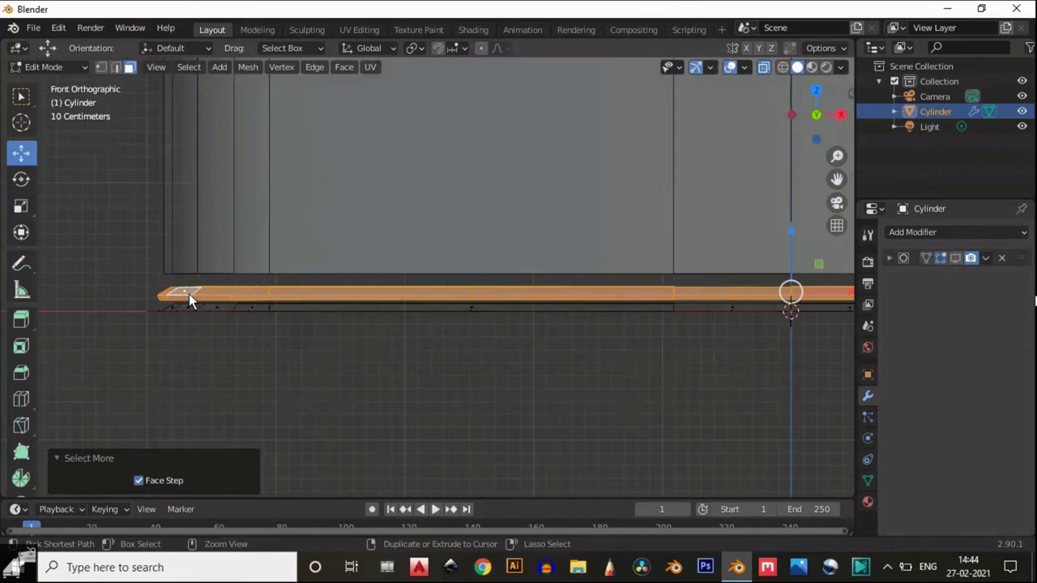
key("x")
left_click(184, 295)
Select all the outer base faces at the very bottom of the container and hide them.
scroll(585, 257, "down", 5)
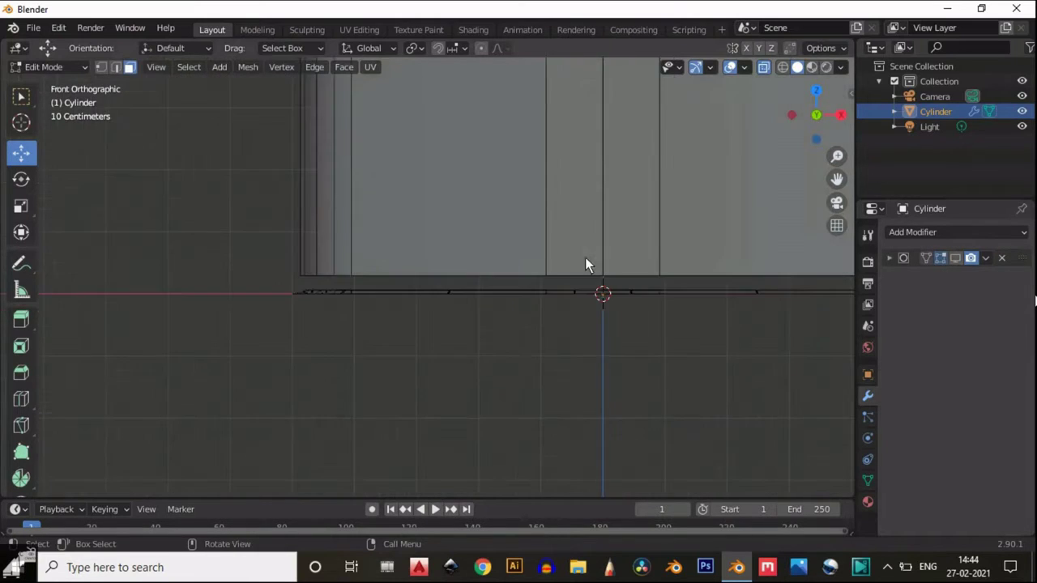
scroll(718, 314, "down", 3)
left_click_drag(682, 280, 332, 319)
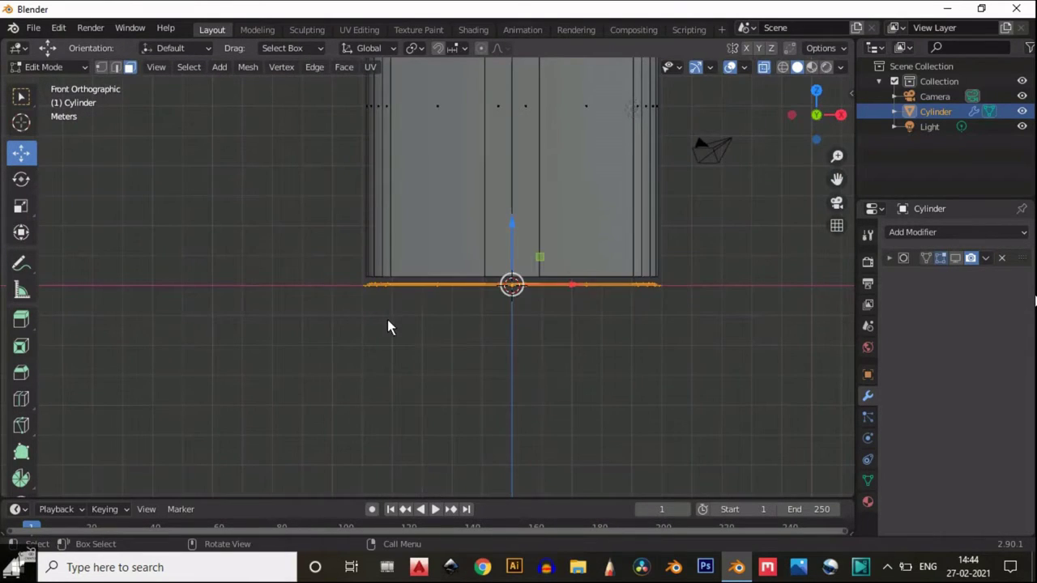
key("h")
With X-ray off, select the open edge loop at the base of the inner wall and fill it with a face.
scroll(569, 221, "up", 3)
left_click_drag(808, 120, 823, 454)
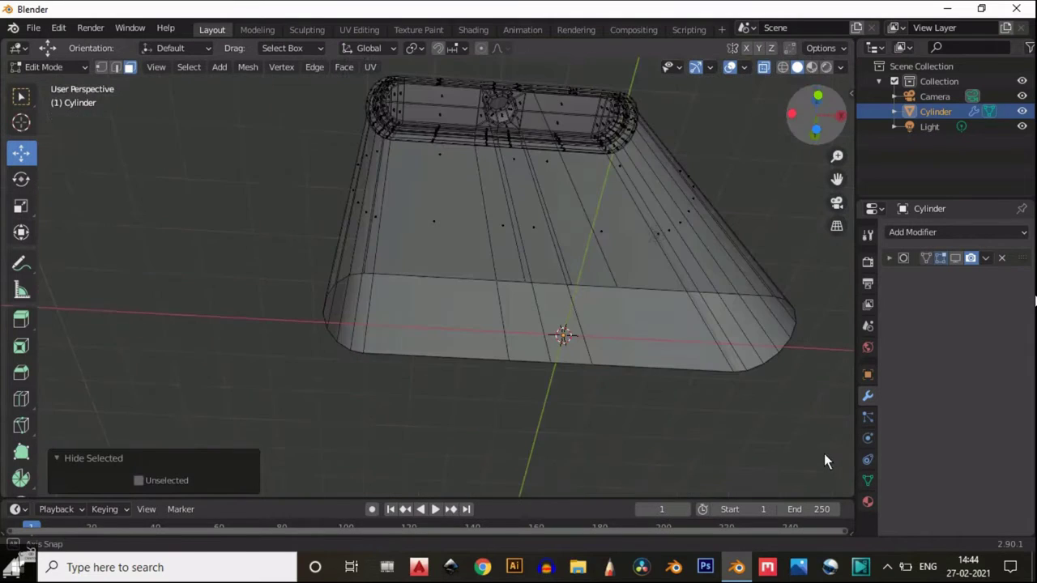
left_click(762, 67)
left_click(558, 284, "alt")
scroll(504, 306, "up", 4)
key("2")
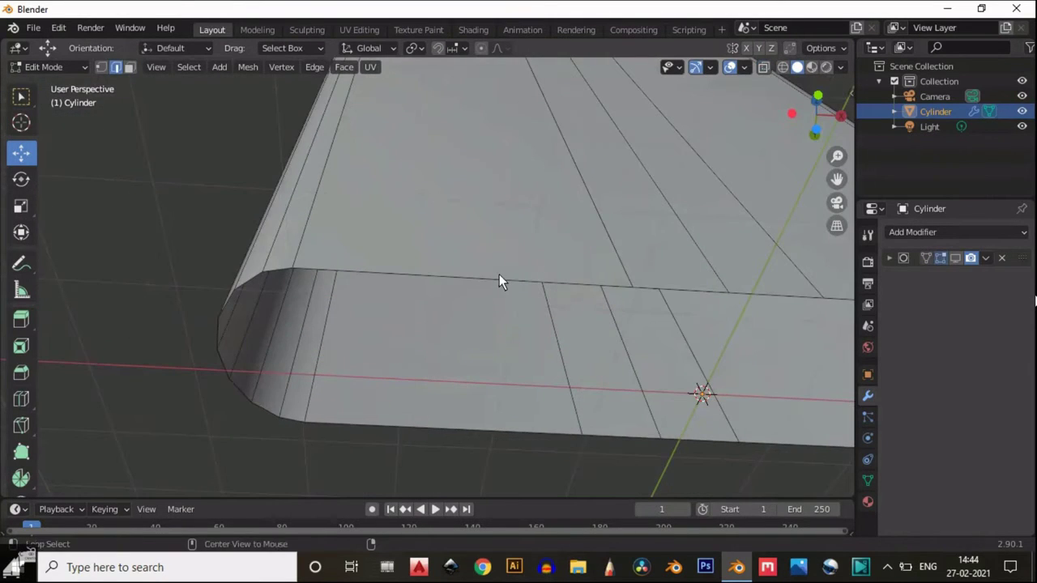
left_click(499, 277, "alt")
scroll(505, 299, "down", 4)
scroll(505, 299, "down", 3)
key("f")
Inset the filled bottom face by 0.18 m.
scroll(523, 302, "up", 2)
key("i")
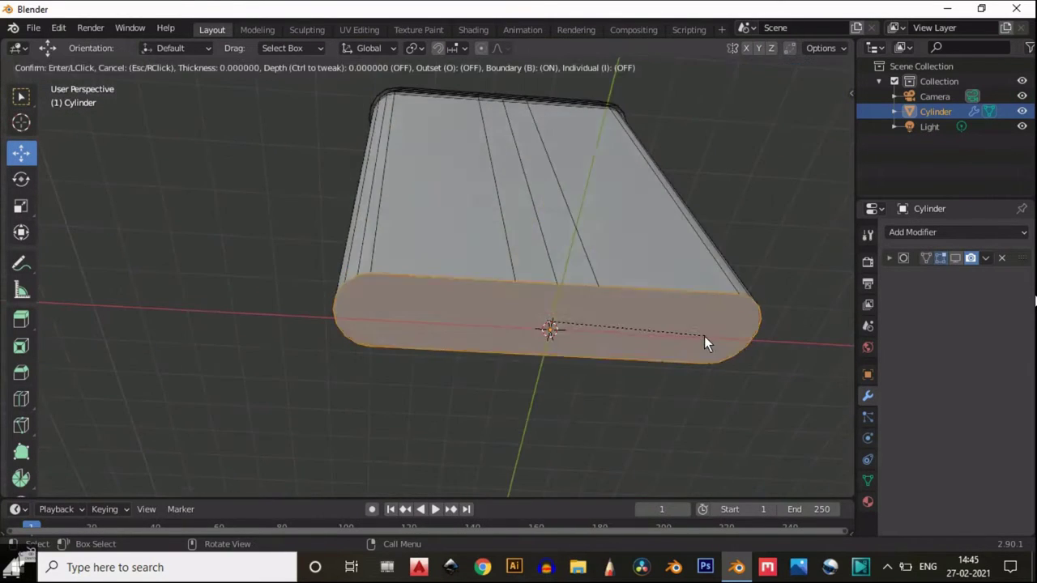
left_click(698, 337)
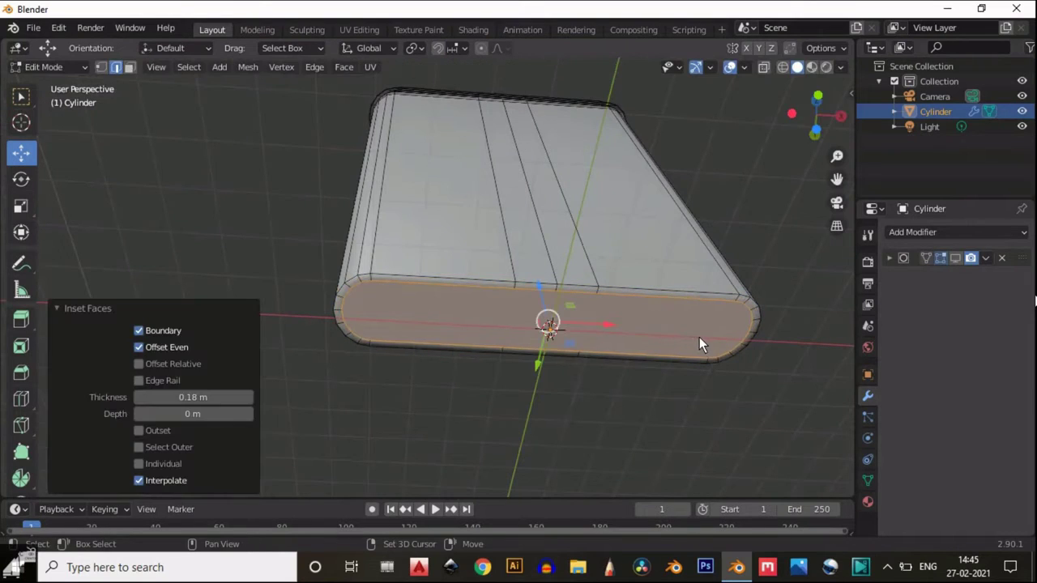
key("g")
key("z")
right_click(540, 288)
Inset the bottom face again by about 0.088 m and move it along Z by about 0.042 m.
key("i")
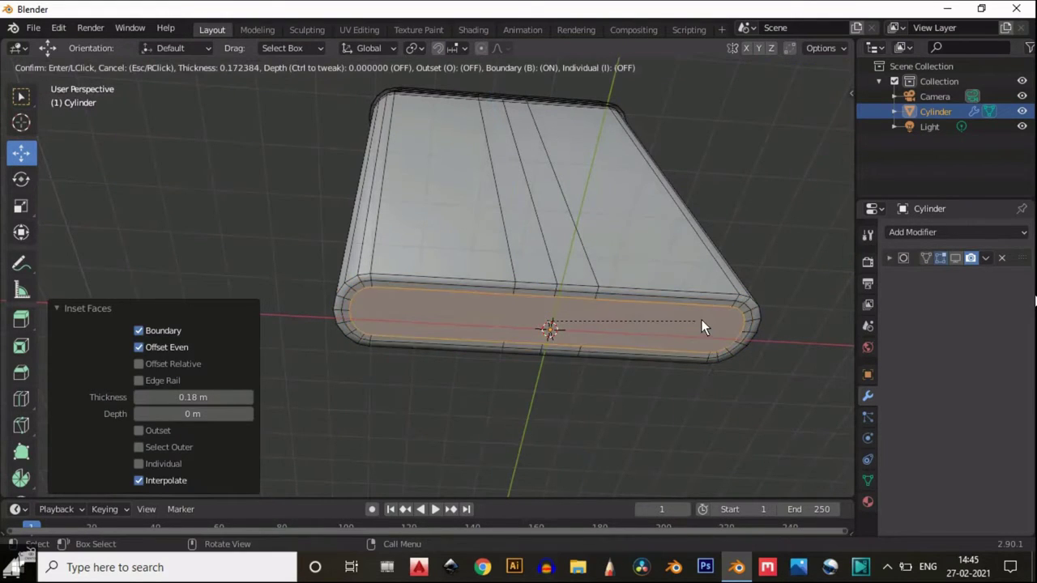
left_click(683, 316)
key("g")
key("z")
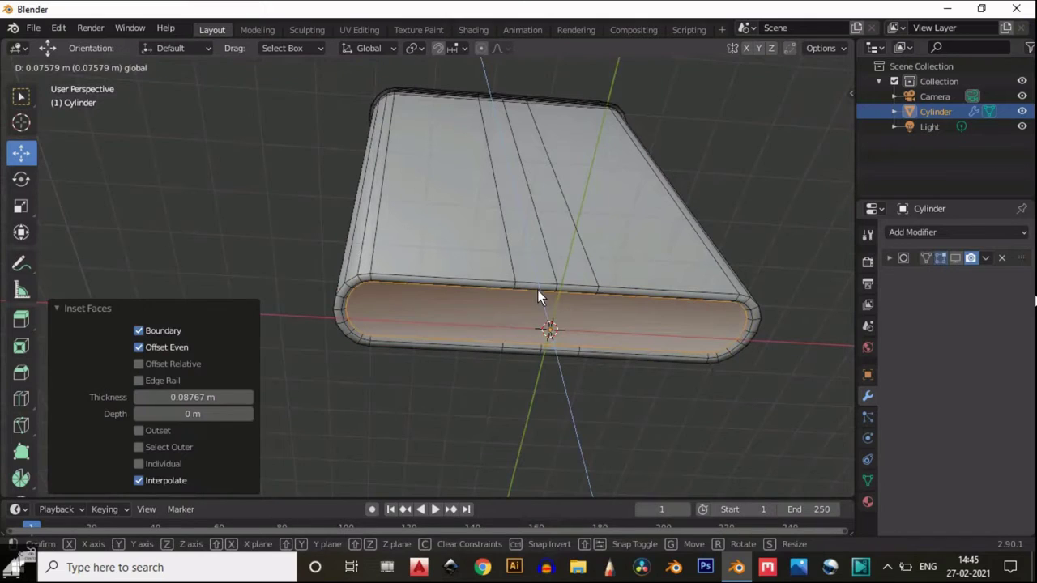
left_click(537, 290)
From the bottom view, connect the first two pairs of opposite floor vertices at the rounded -X end with cross edges.
scroll(518, 301, "up", 3)
left_click_drag(799, 124, 801, 130)
left_click(816, 121)
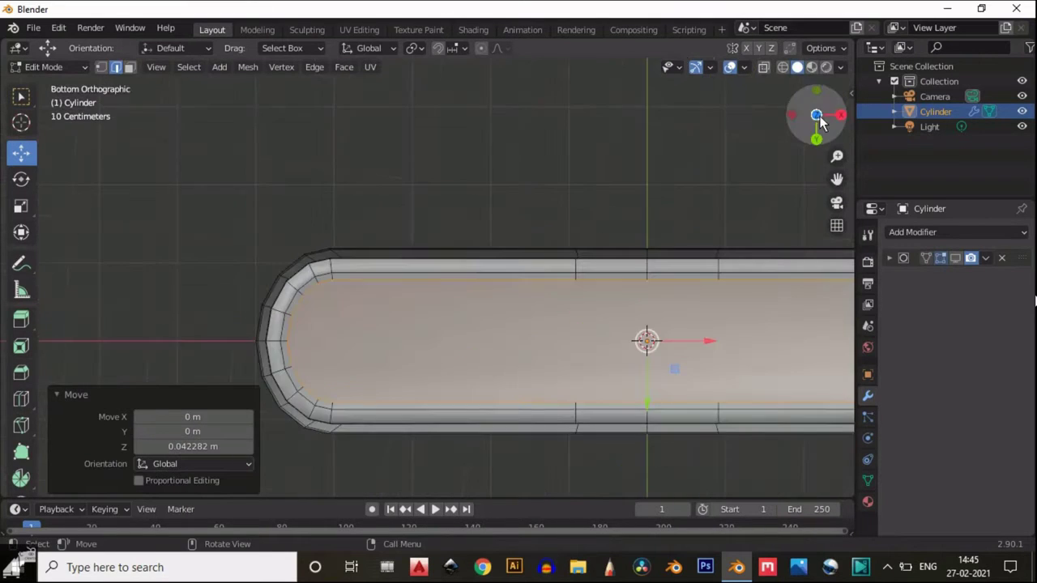
scroll(307, 333, "down", 1)
scroll(307, 338, "down", 1)
key("1")
left_click(361, 278)
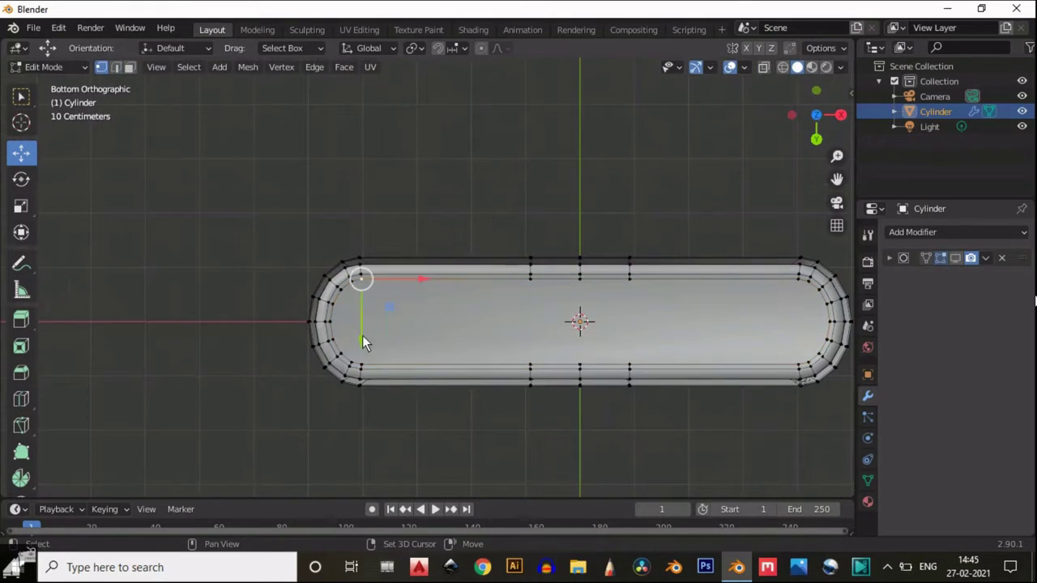
right_click(364, 316)
left_click(363, 274)
scroll(336, 297, "up", 3)
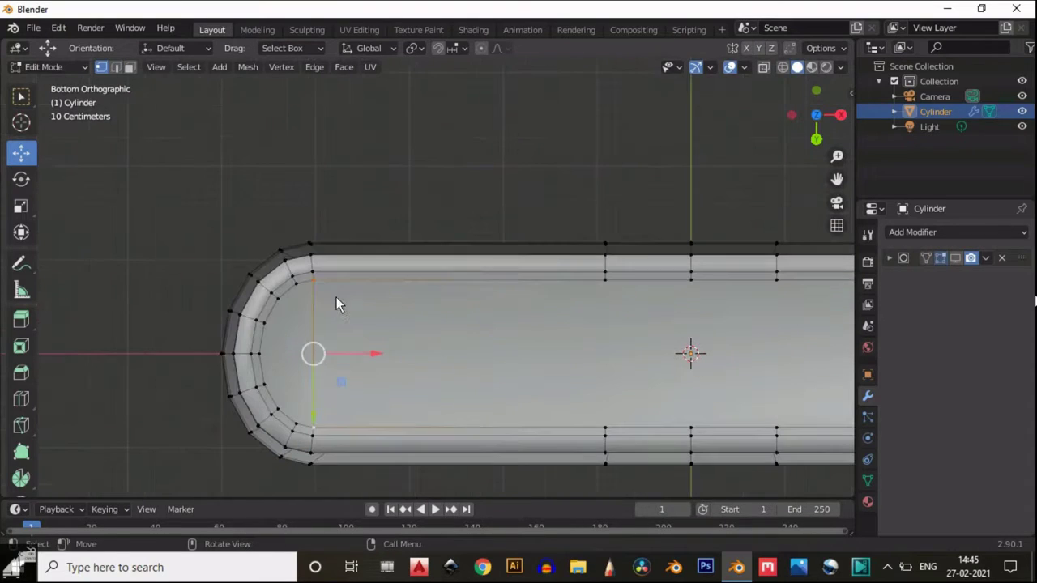
left_click(297, 413, "shift")
right_click(288, 275)
left_click(285, 274)
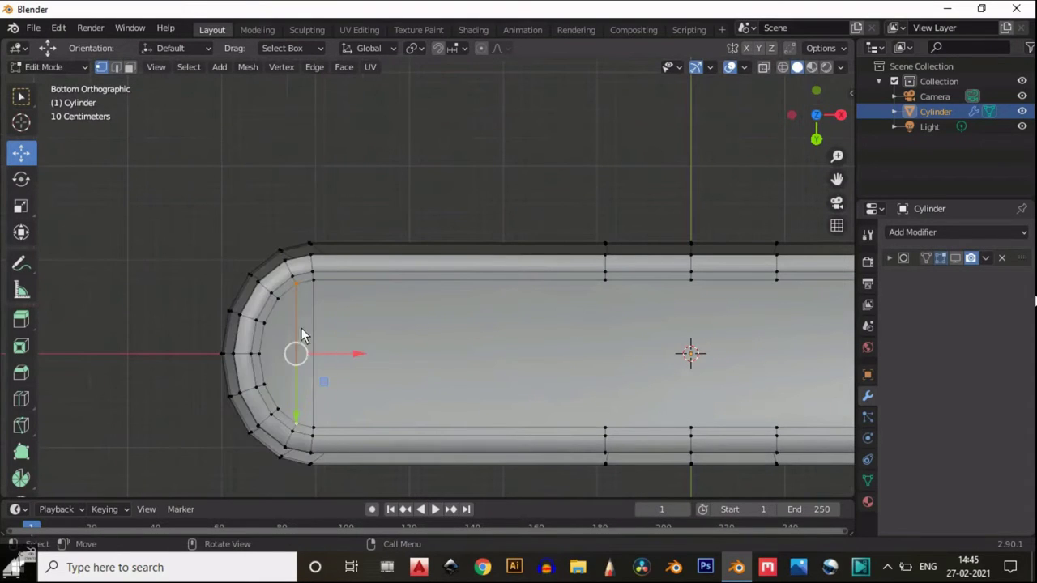
Try to connect the middle vertices of the floor's two rounded ends along the X axis.
left_click(260, 354)
scroll(341, 359, "down", 4)
left_click(762, 314, "shift")
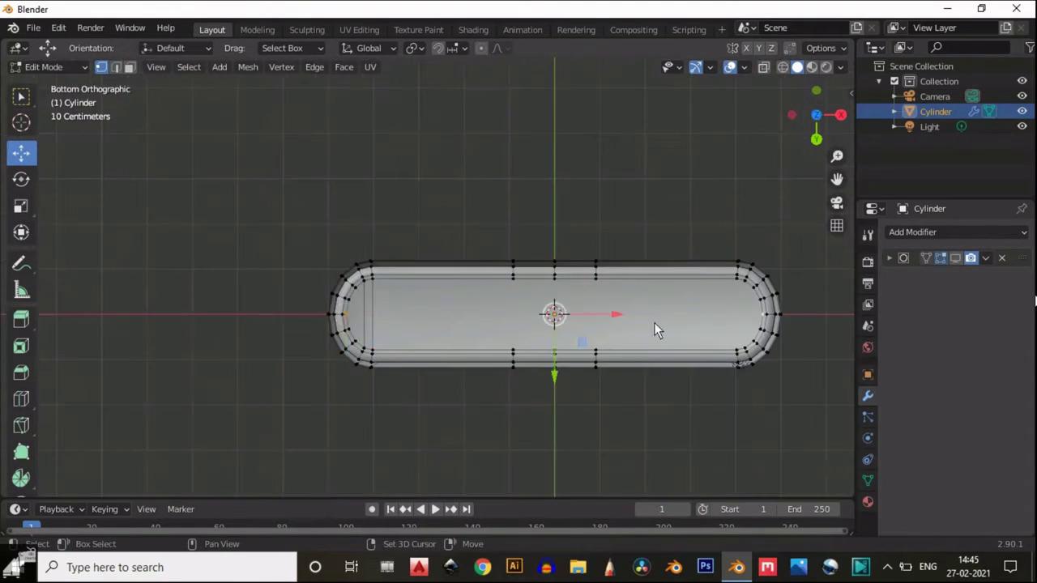
right_click(516, 312)
scroll(400, 344, "up", 4)
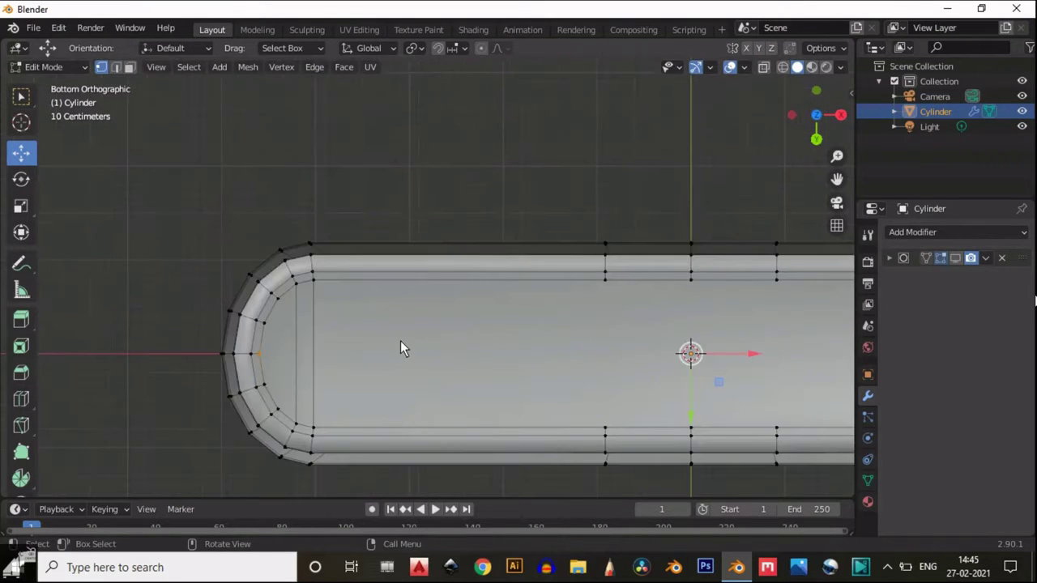
Delete the large remaining face of the recessed floor.
key("3")
key("x")
left_click(360, 352)
scroll(405, 356, "down", 3)
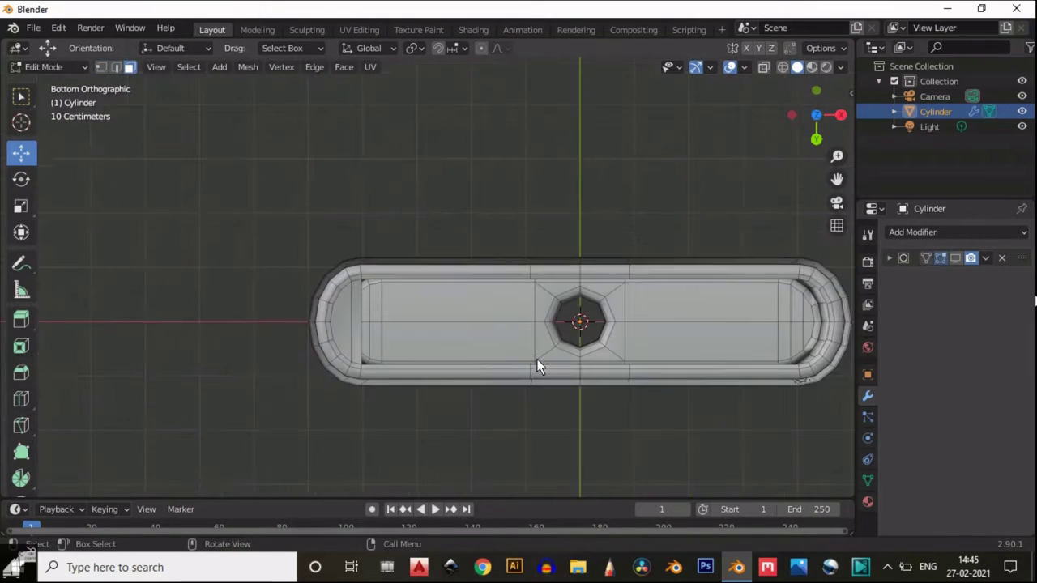
Starting from the cross edge at the -X end, fill the floor face by face towards the +X end.
scroll(313, 326, "up", 4)
key("2")
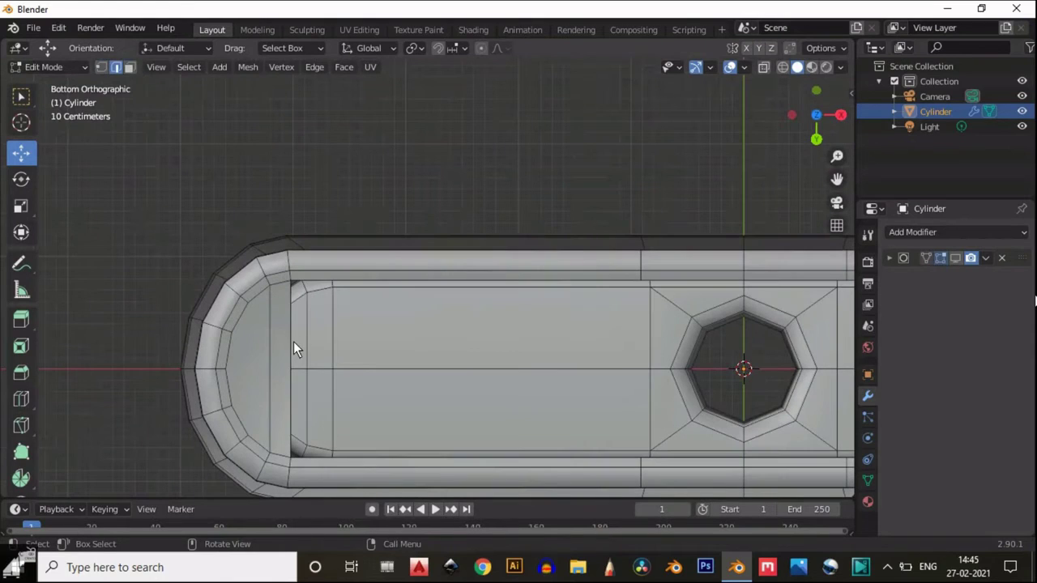
left_click(293, 341)
key("f")
scroll(537, 325, "down", 3)
key("f")
key("f")
key("f")
scroll(729, 324, "down", 3)
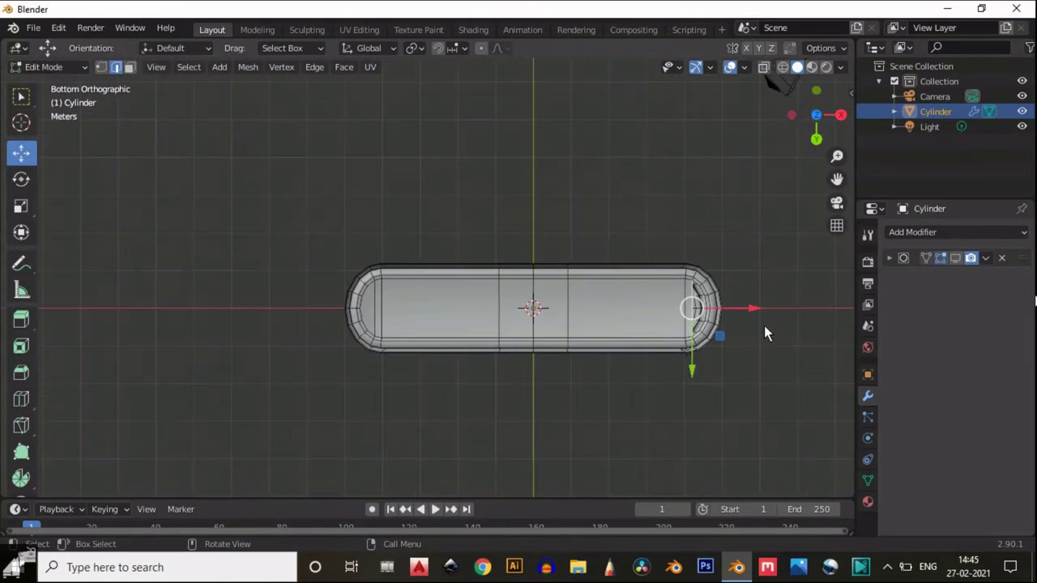
key("f")
Add one centred loop cut running lengthwise along the rebuilt floor.
scroll(325, 326, "up", 5)
key("ctrl+r")
left_click(297, 352)
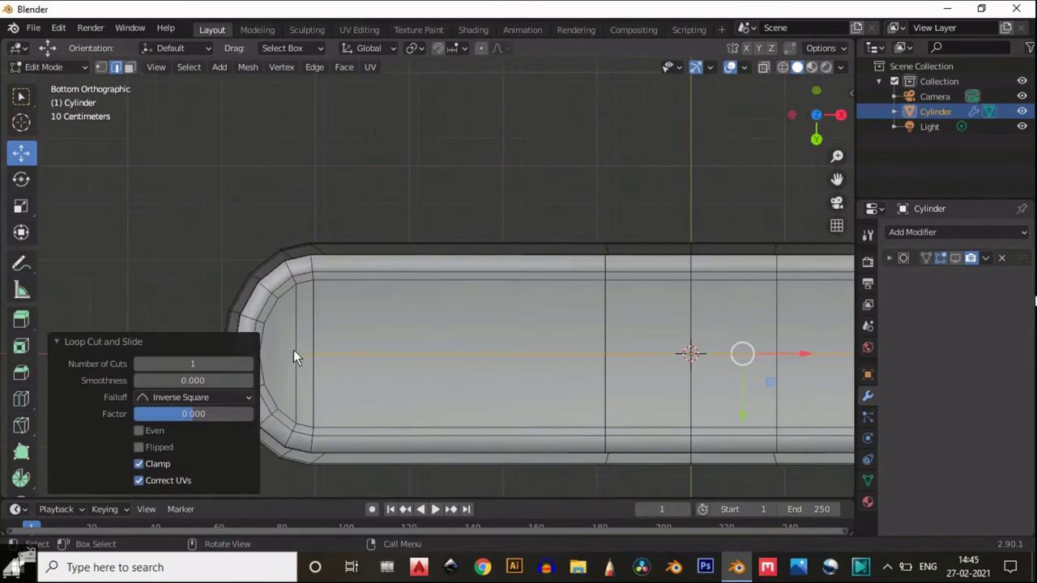
scroll(298, 335, "up", 2)
scroll(298, 327, "down", 1)
Connect the next pair of opposite vertices in the rounded -X end of the floor with a cross edge.
key("1")
left_click(278, 299)
left_click(279, 412, "shift")
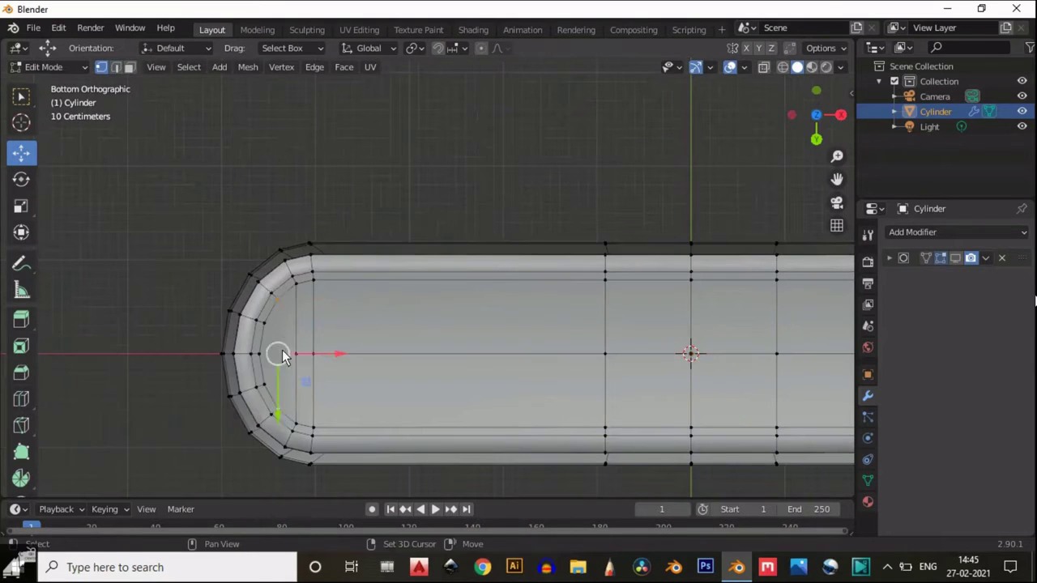
right_click(280, 354)
left_click(269, 274)
Connect the outermost centreline vertex of the -X end to the nearest vertex of the lengthwise centre edge.
scroll(284, 357, "up", 4)
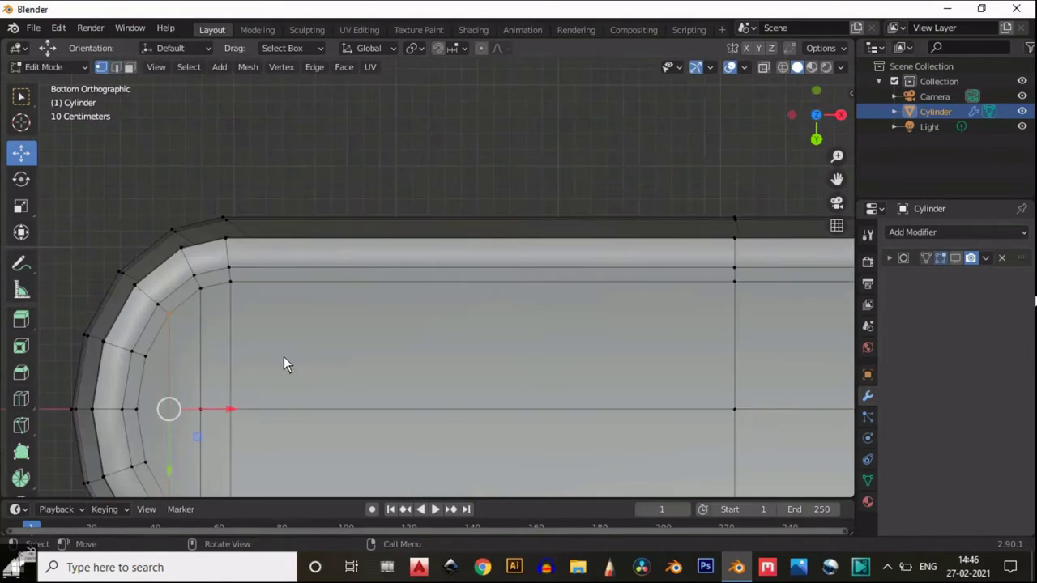
left_click(79, 435)
left_click(154, 435, "shift")
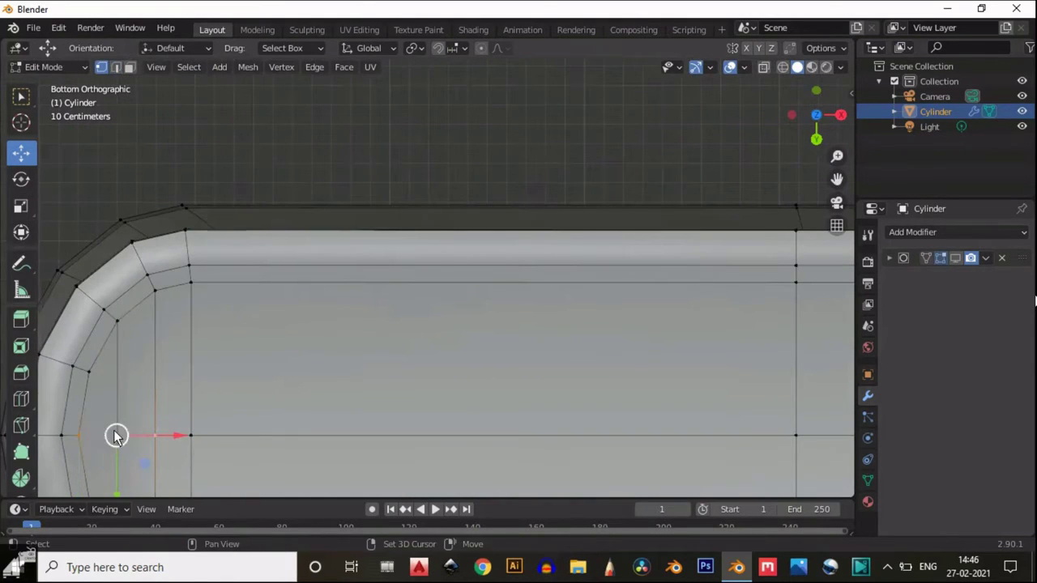
key("ctrl+z")
key("ctrl+z")
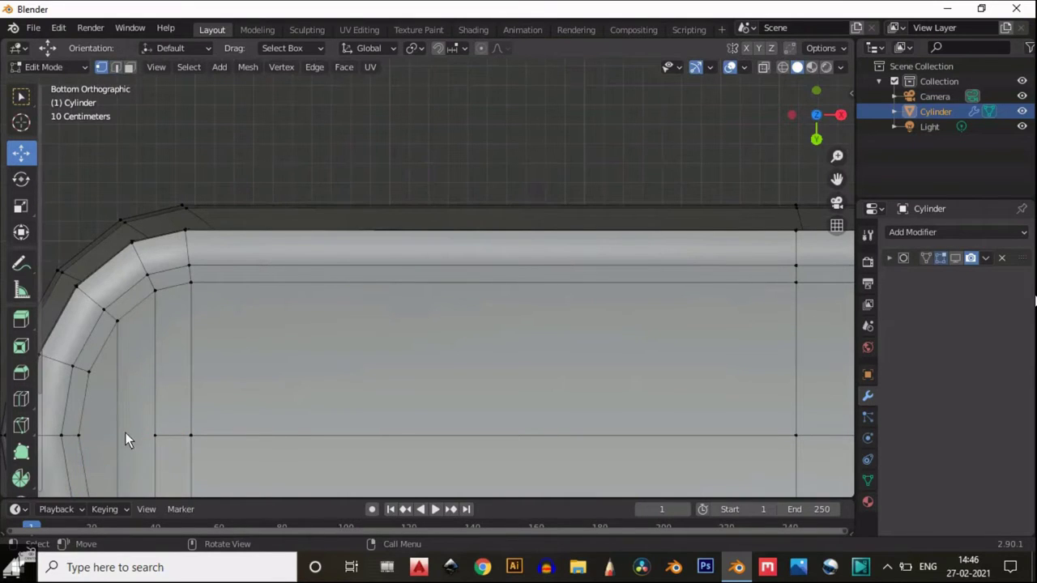
key("ctrl+shift+z")
middle_click_drag(465, 311, 698, 197, "shift")
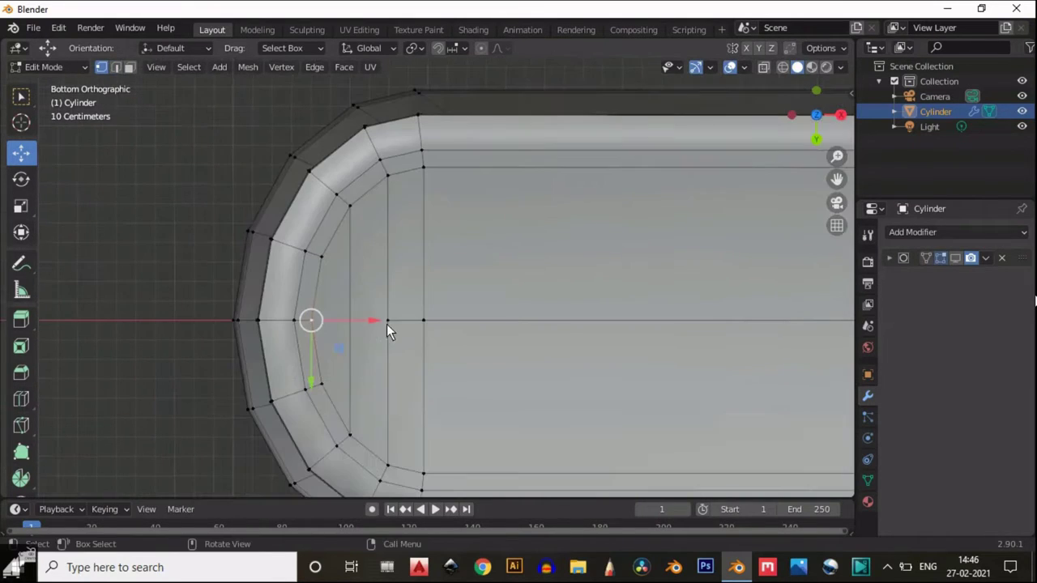
left_click(385, 319, "shift")
right_click(357, 271)
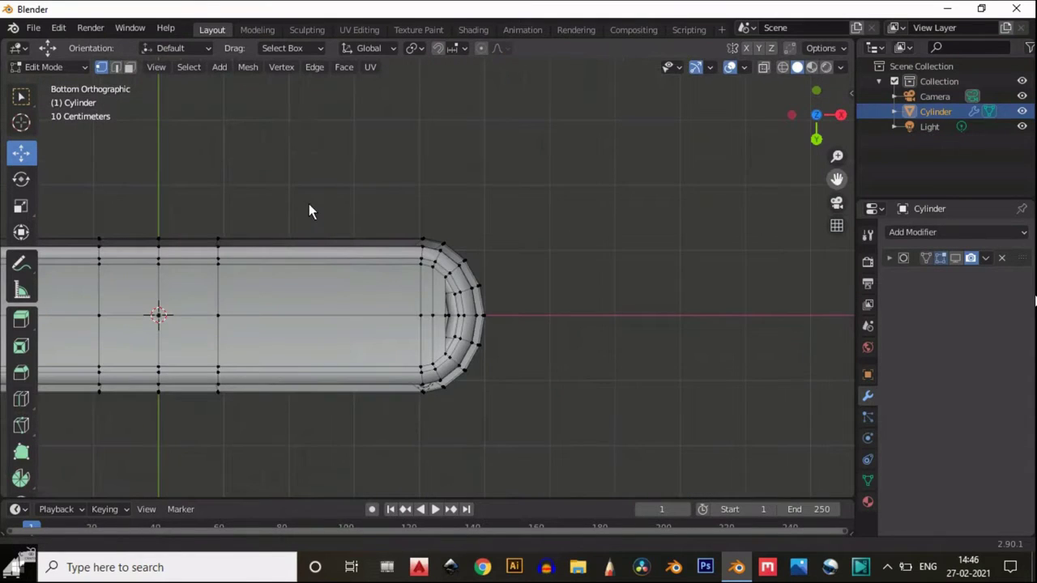
Fill both halves of the opening at the rounded +X end of the floor with faces.
scroll(654, 365, "up", 6)
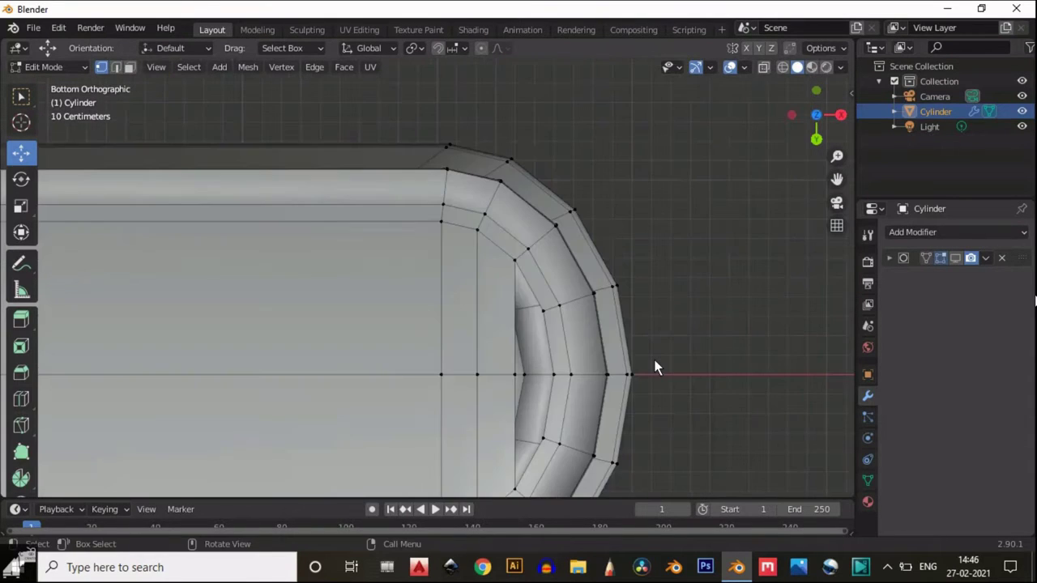
left_click(607, 421)
left_click(593, 327, "shift")
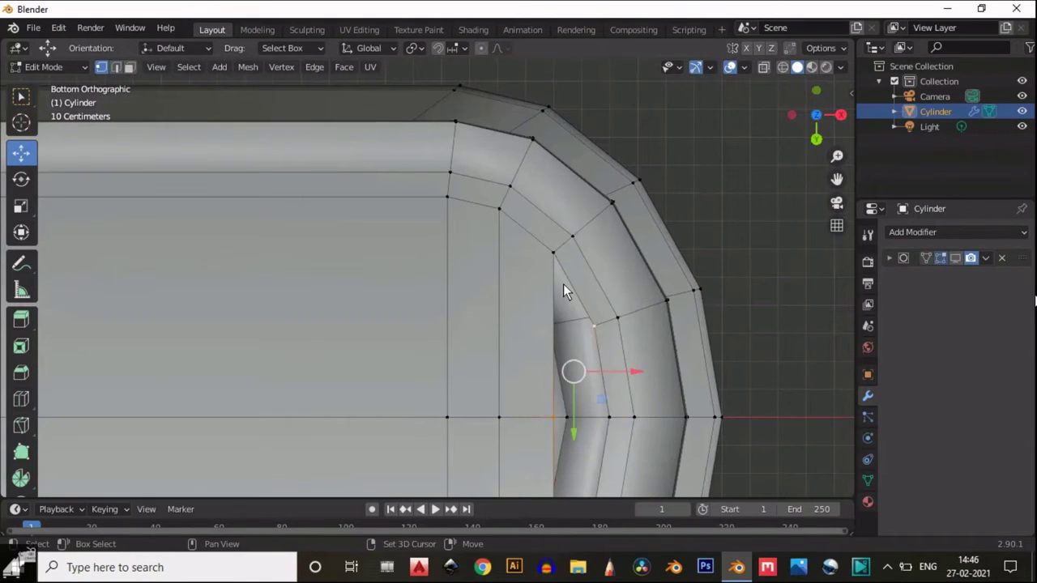
left_click(553, 256, "shift")
left_click(616, 409, "shift")
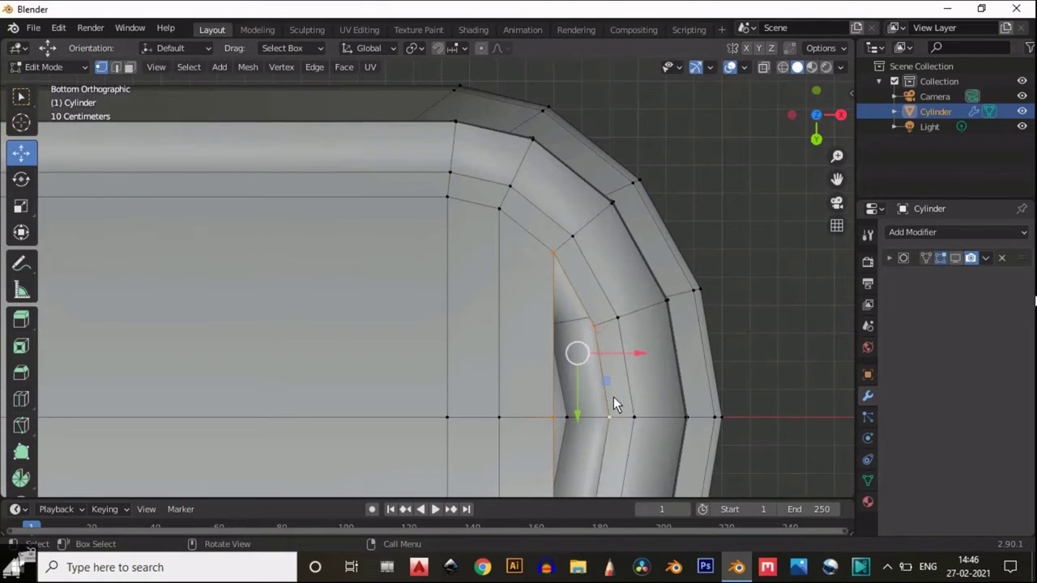
key("f")
key("2")
left_click(578, 415)
scroll(581, 405, "down", 3)
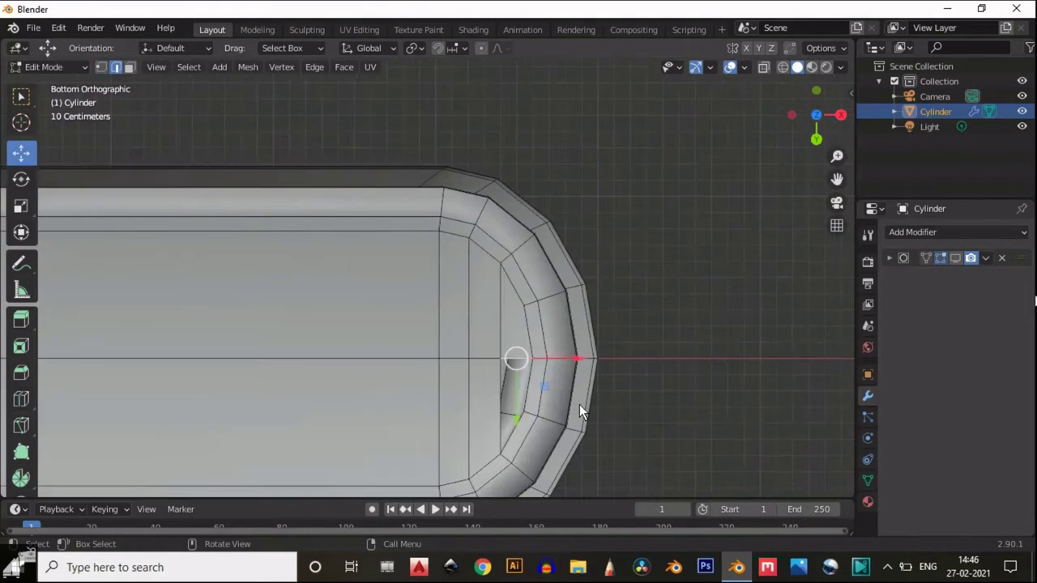
key("f")
key("Tab")
key("Tab")
Add one centred loop cut around the rim of the recessed base.
scroll(643, 240, "down", 1)
middle_click_drag(643, 240, 494, 158)
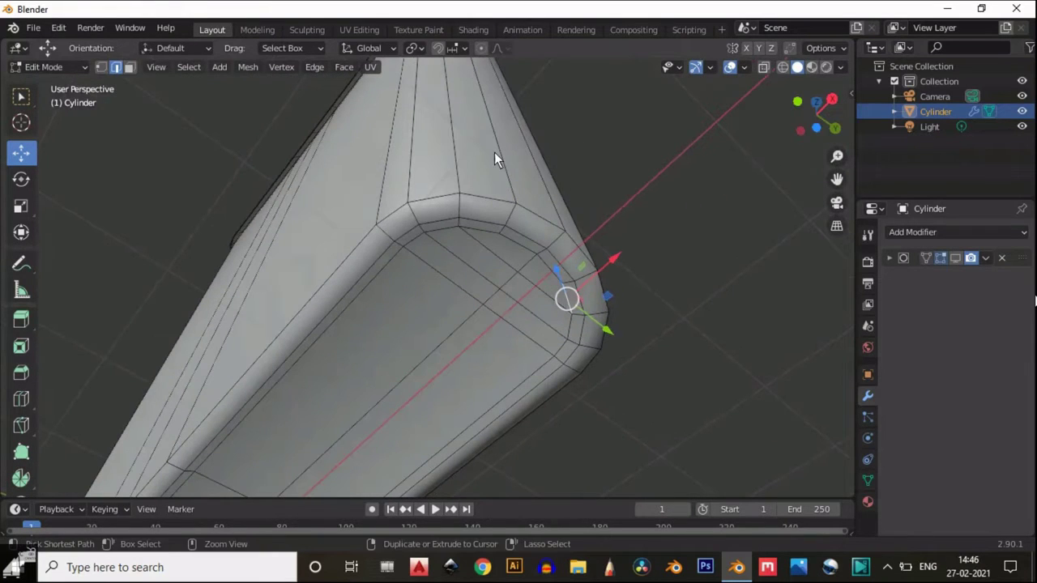
key("ctrl+r")
left_click(413, 217)
right_click(481, 240)
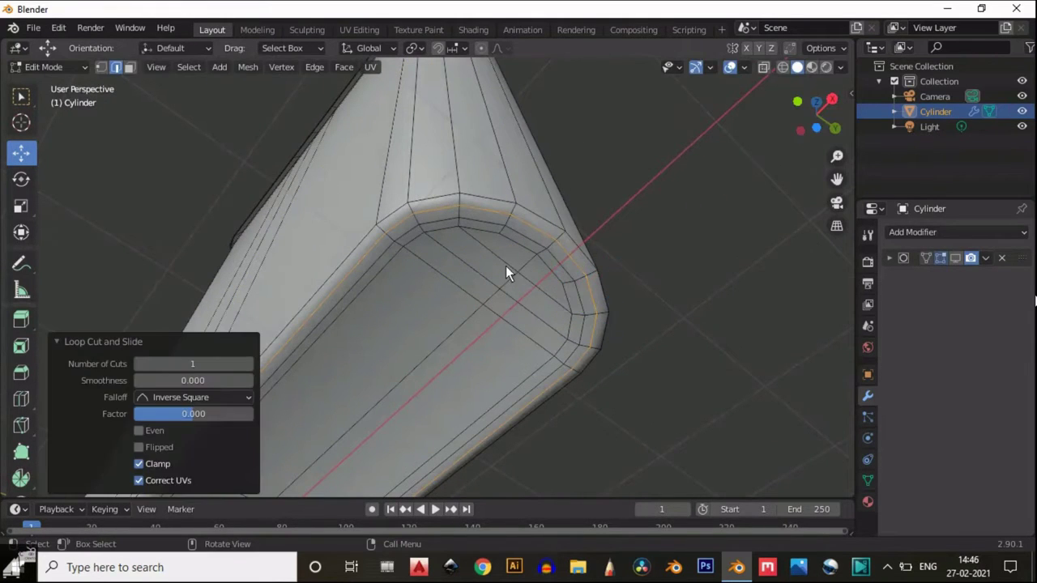
Select the faces at the +X side of the recessed floor and turn on the modifier's viewport display.
key("3")
left_click(514, 257, "alt")
scroll(535, 296, "down", 3)
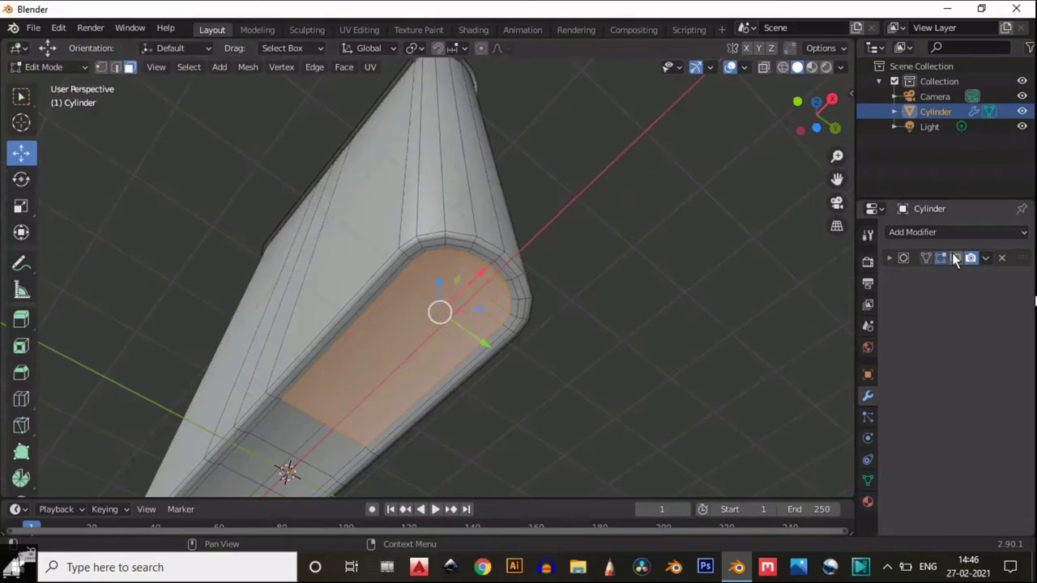
key("i")
left_click(669, 251)
scroll(672, 196, "up", 4)
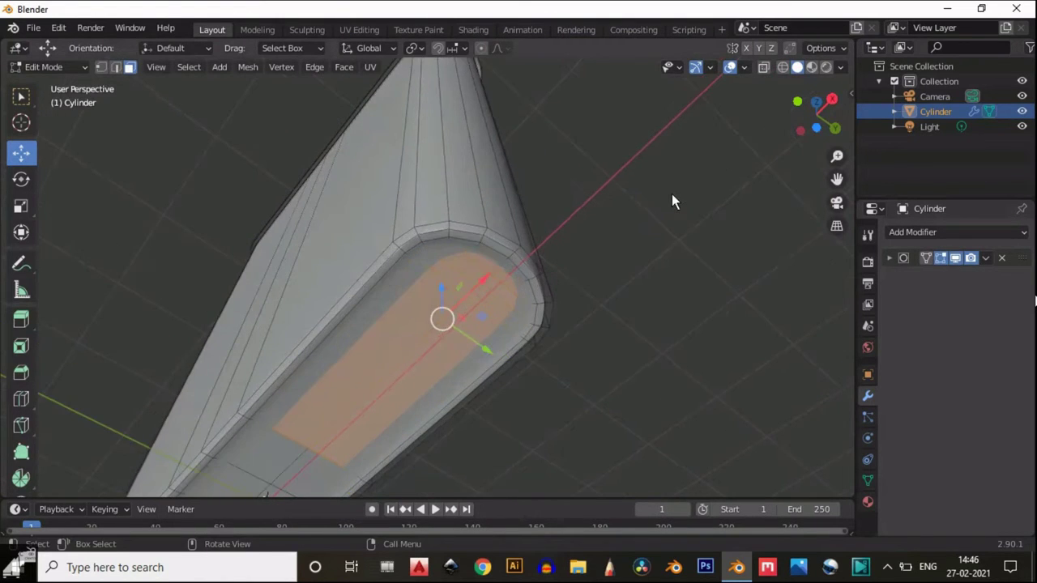
Examine the smoothed base in Object Mode, and in Edit Mode with the viewport overlays hidden.
key("Tab")
left_click_drag(814, 109, 832, 122)
scroll(607, 173, "down", 4)
scroll(631, 180, "up", 4)
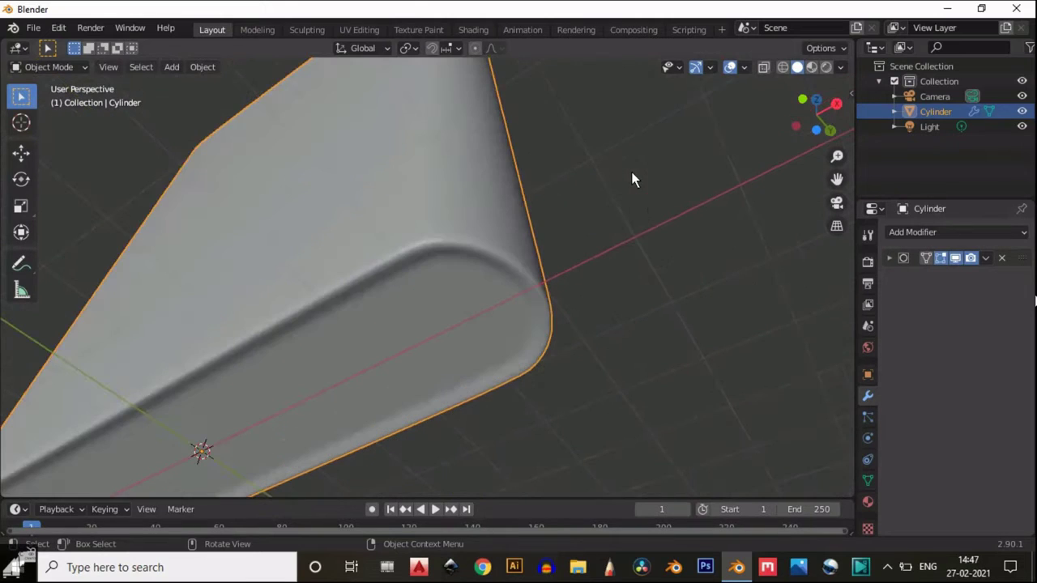
key("Tab")
left_click(730, 66)
scroll(515, 213, "down", 3)
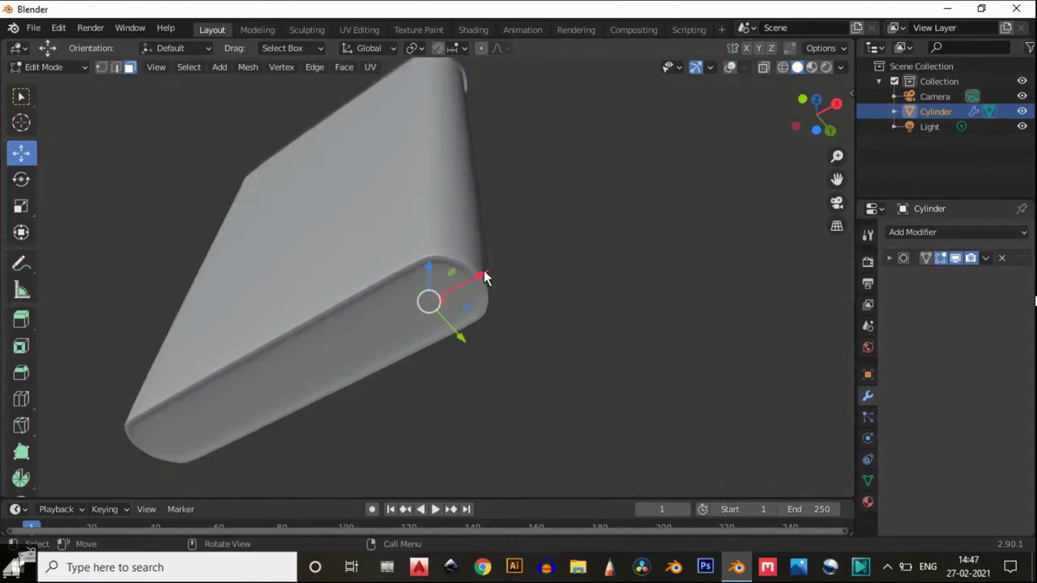
Show the viewport overlays again and dissolve the middle edge loop around the rim of the recessed base.
scroll(529, 218, "up", 5)
left_click(730, 67)
left_click(484, 211, "alt")
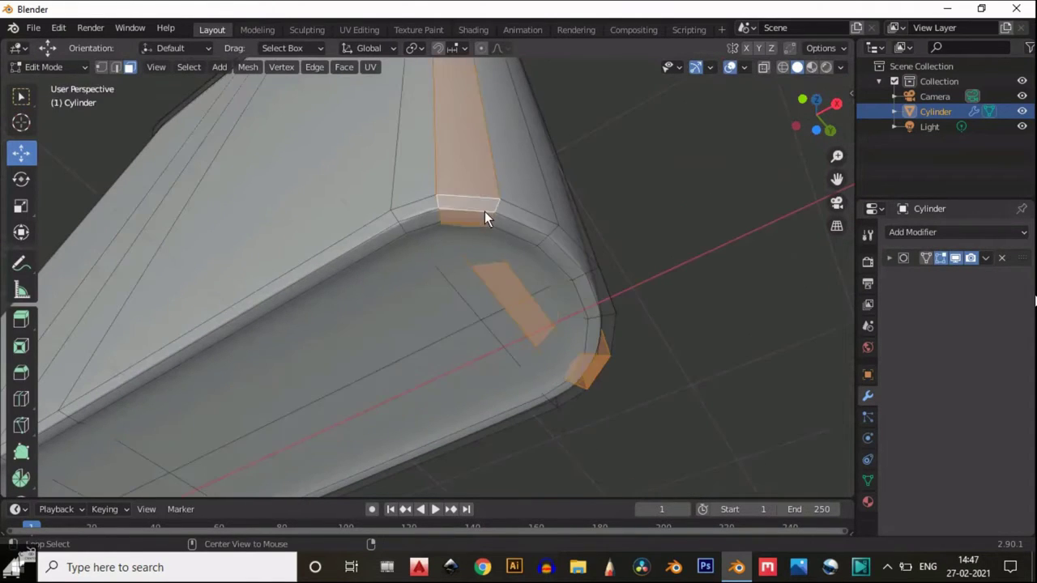
key("2")
left_click(484, 211, "alt")
key("ctrl+x")
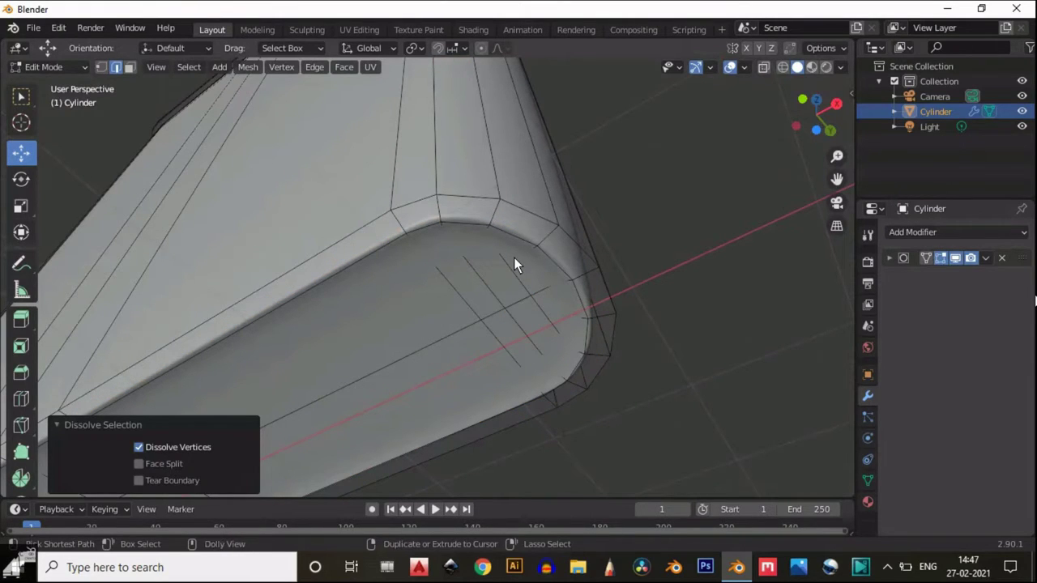
Add one centred loop cut around the rim of the recessed base and check its smoothed look with overlays hidden.
key("ctrl+r")
left_click(497, 212)
right_click(497, 212)
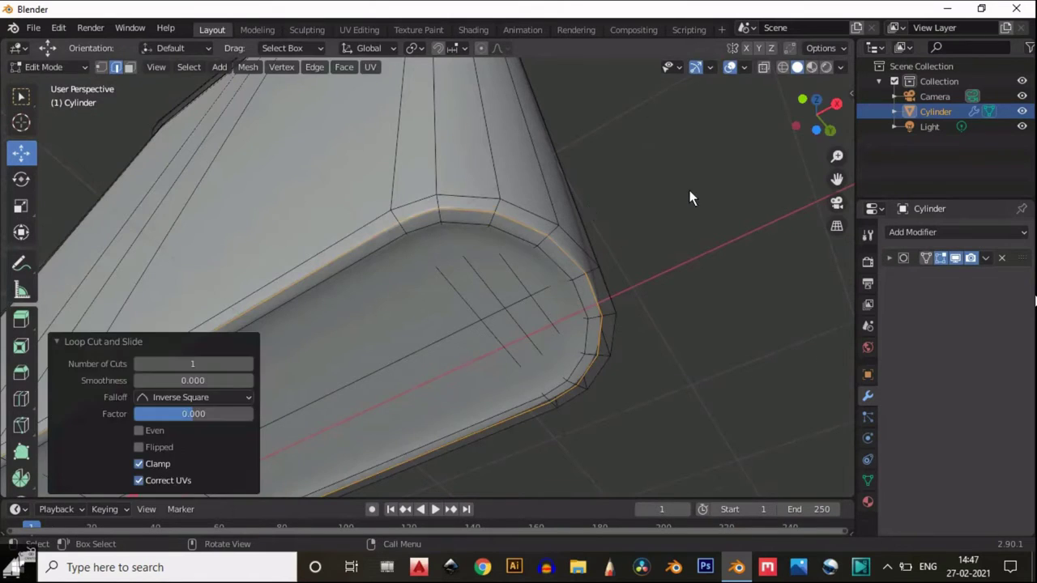
key("Tab")
key("Tab")
left_click(730, 68)
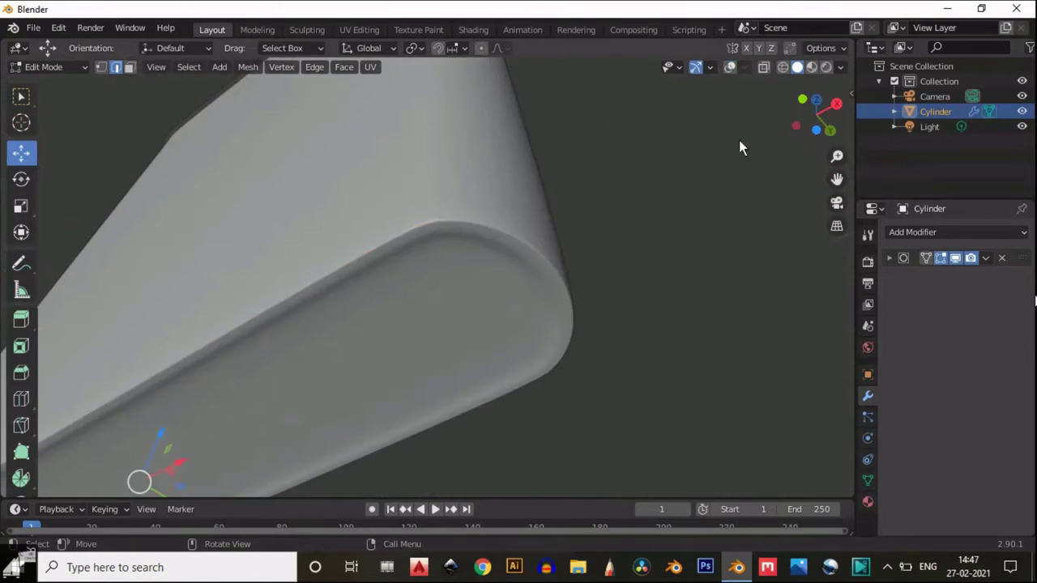
With overlays shown, add two loop cuts around the inner edge of the base recess, sliding the first to a factor of -0.6.
left_click_drag(836, 179, 972, 109)
left_click_drag(818, 130, 826, 442)
middle_click_drag(592, 324, 586, 262)
scroll(586, 262, "up", 1)
left_click(730, 67)
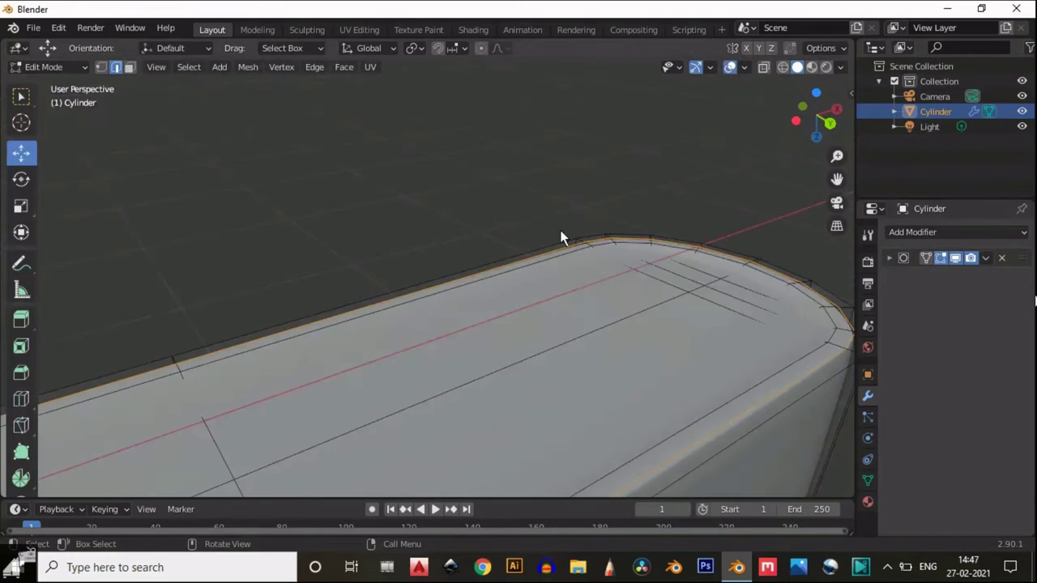
scroll(606, 281, "up", 4)
scroll(607, 290, "down", 2)
key("ctrl+r")
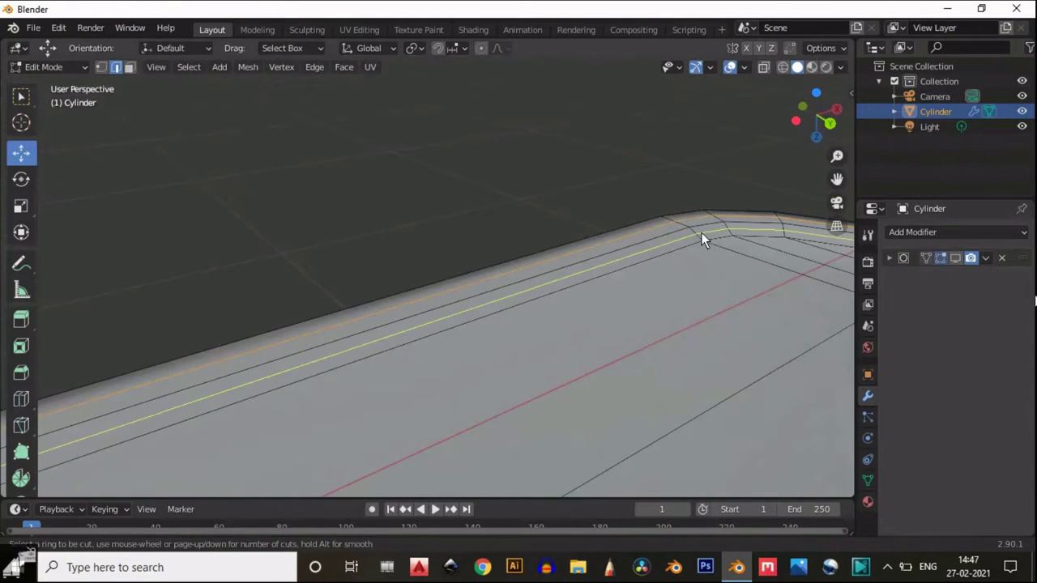
left_click(701, 233)
left_click(698, 229)
key("ctrl+r")
left_click(698, 235)
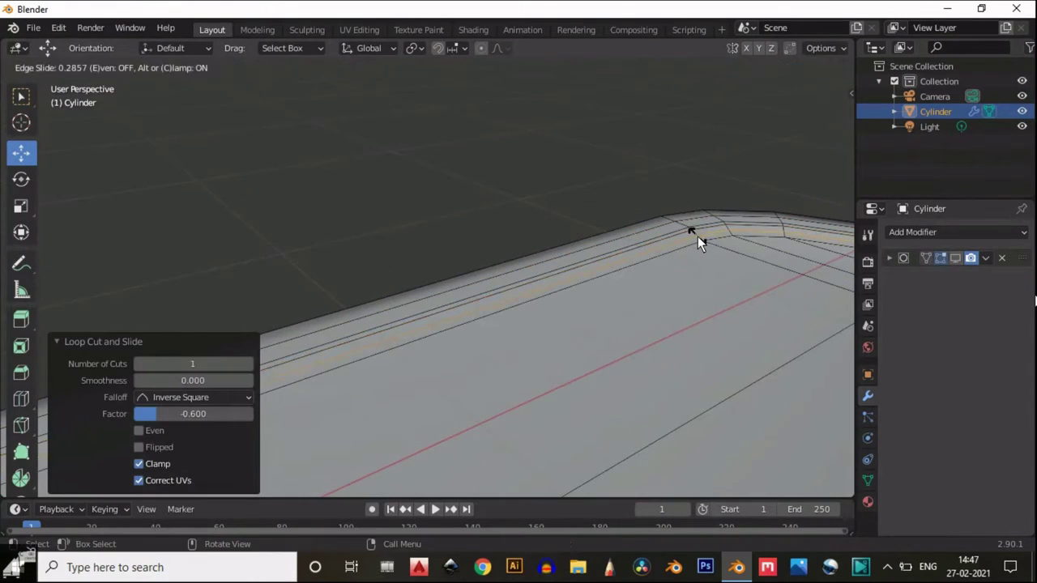
left_click(700, 236)
Examine the new loops around the base recess in Object Mode and Edit Mode.
key("Tab")
middle_click_drag(700, 235, 643, 232)
scroll(587, 210, "down", 4)
scroll(545, 296, "up", 2)
key("Tab")
key("alt+h")
middle_click_drag(587, 255, 900, 232)
left_click(706, 152)
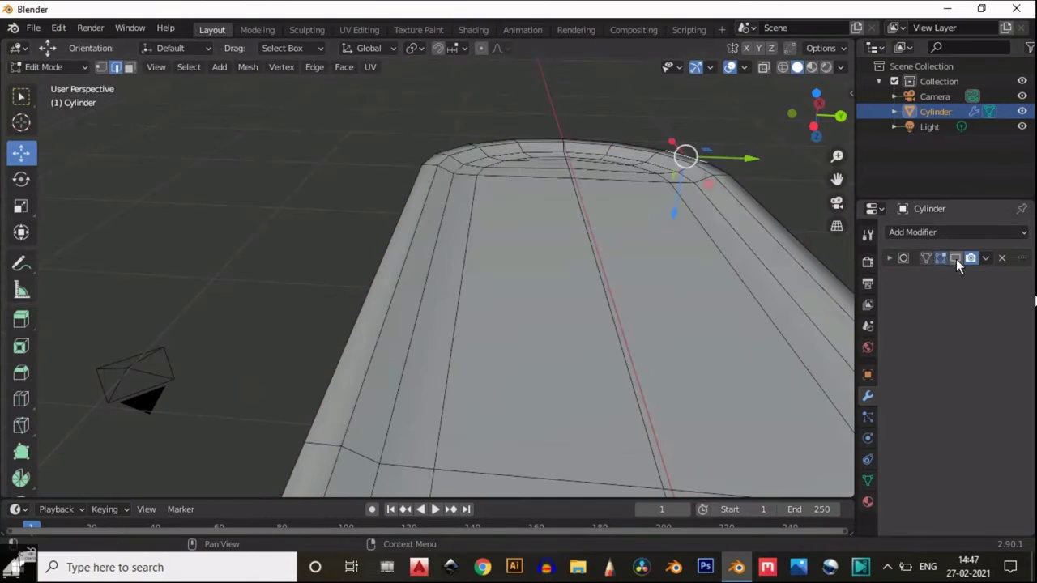
Turn on the modifier's viewport display and examine the smoothed base recess with the overlays hidden.
left_click(956, 259)
left_click(731, 67)
scroll(792, 135, "down", 4)
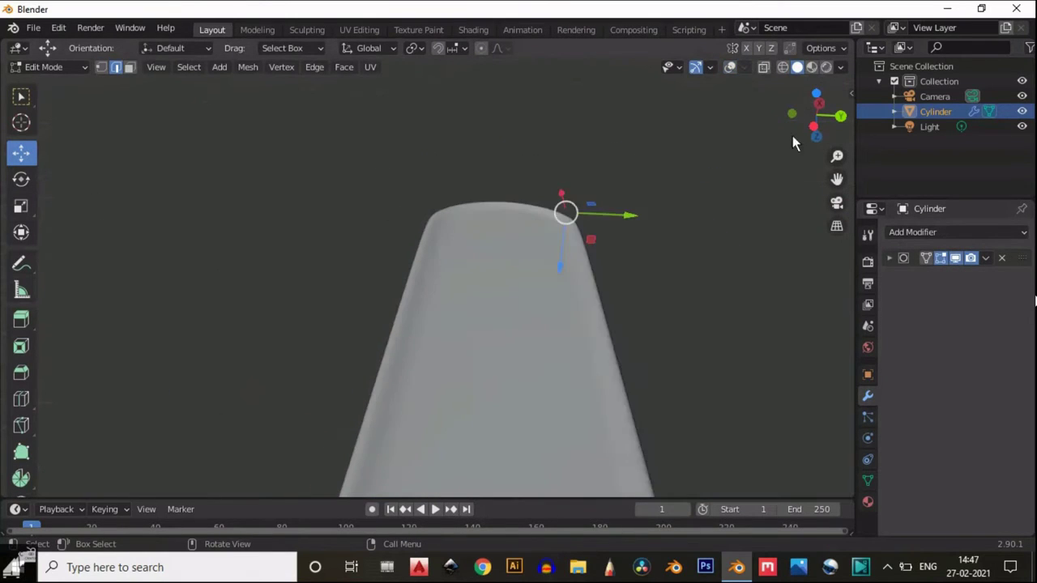
left_click_drag(810, 117, 575, 244)
scroll(518, 284, "up", 3)
key("Tab")
left_click(732, 68)
key("Tab")
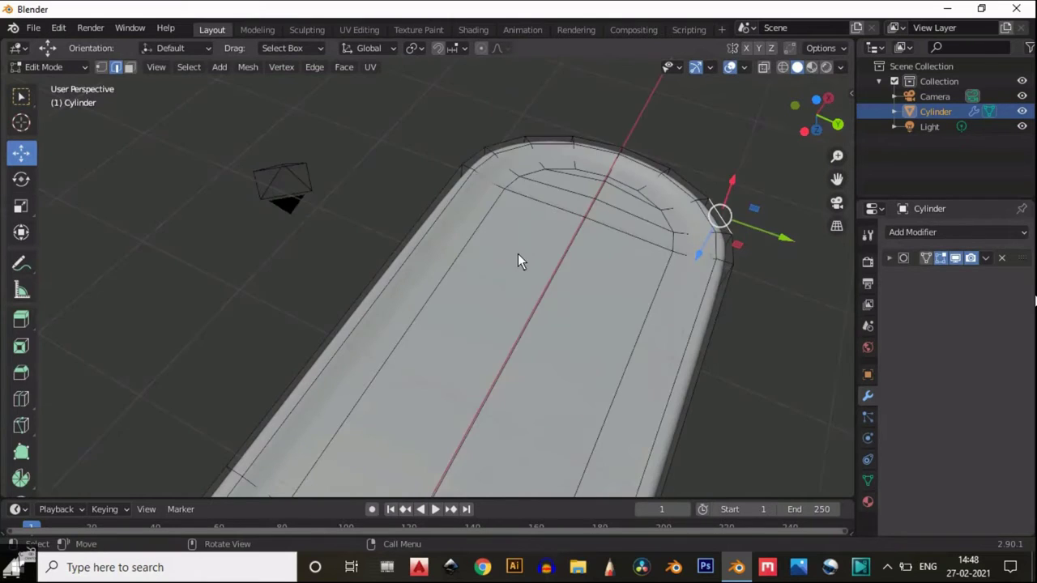
Turn off the modifier's viewport display, select all faces of the recessed floor, and move them about 0.069 m along Z.
scroll(523, 259, "down", 2)
key("3")
left_click(525, 264)
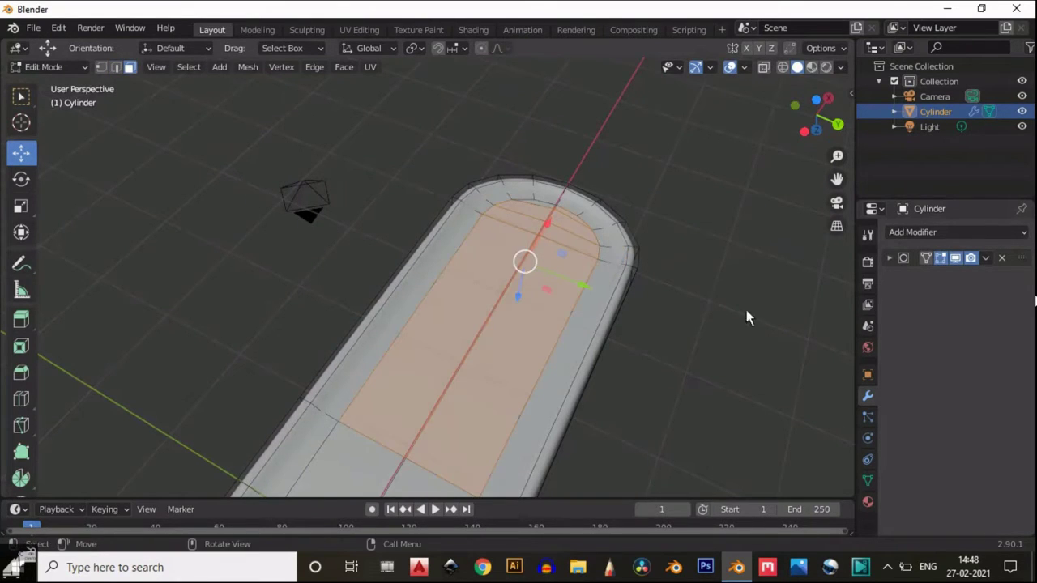
left_click(954, 257)
scroll(620, 219, "up", 3)
scroll(546, 250, "down", 5)
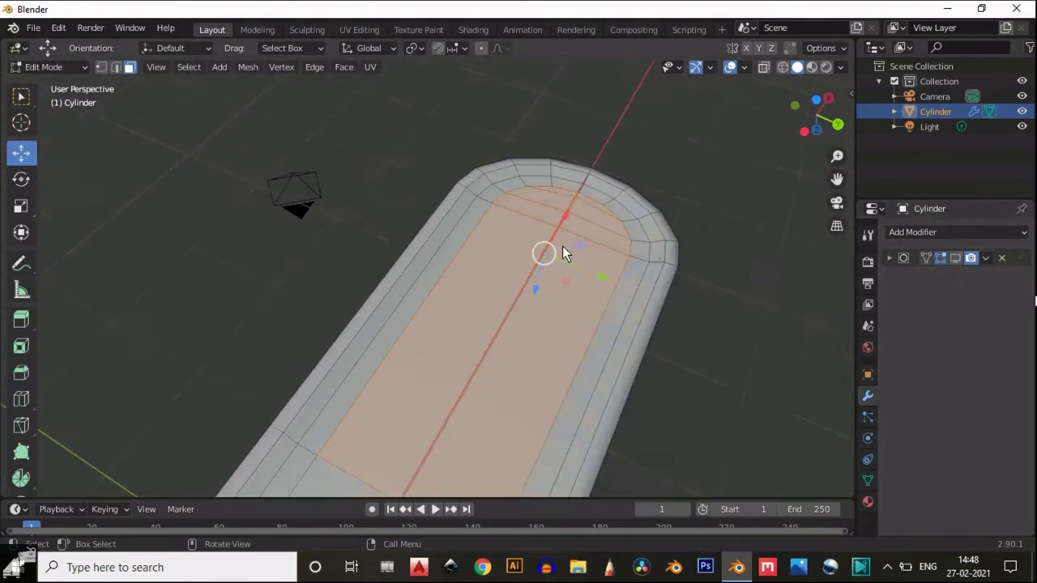
left_click_drag(377, 412, 397, 425, "shift")
middle_click_drag(397, 425, 501, 142, "shift")
left_click_drag(339, 248, 373, 260, "shift")
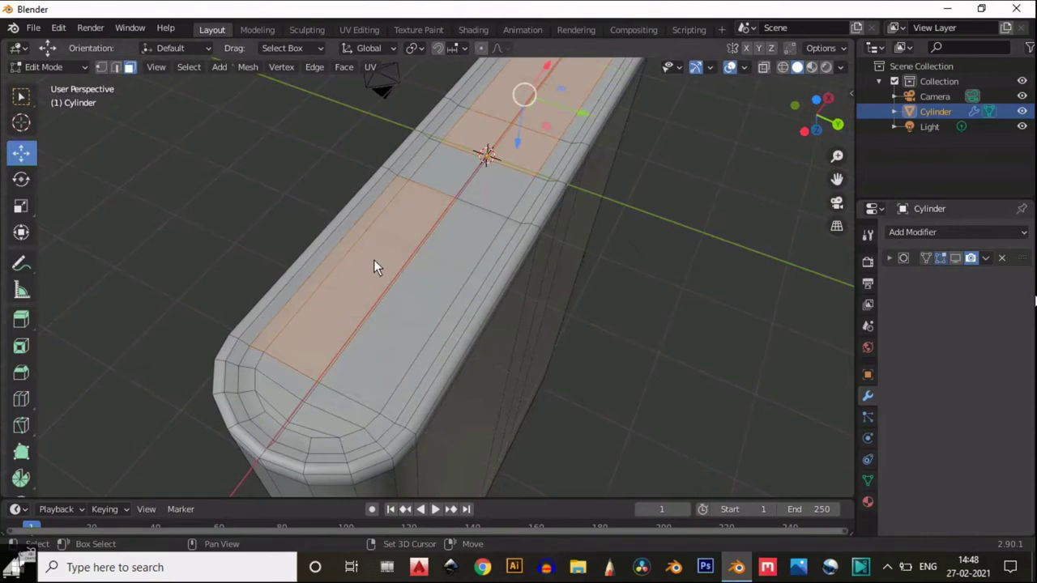
left_click_drag(435, 167, 462, 209, "shift")
left_click_drag(290, 370, 291, 431, "shift")
left_click(296, 313, "shift")
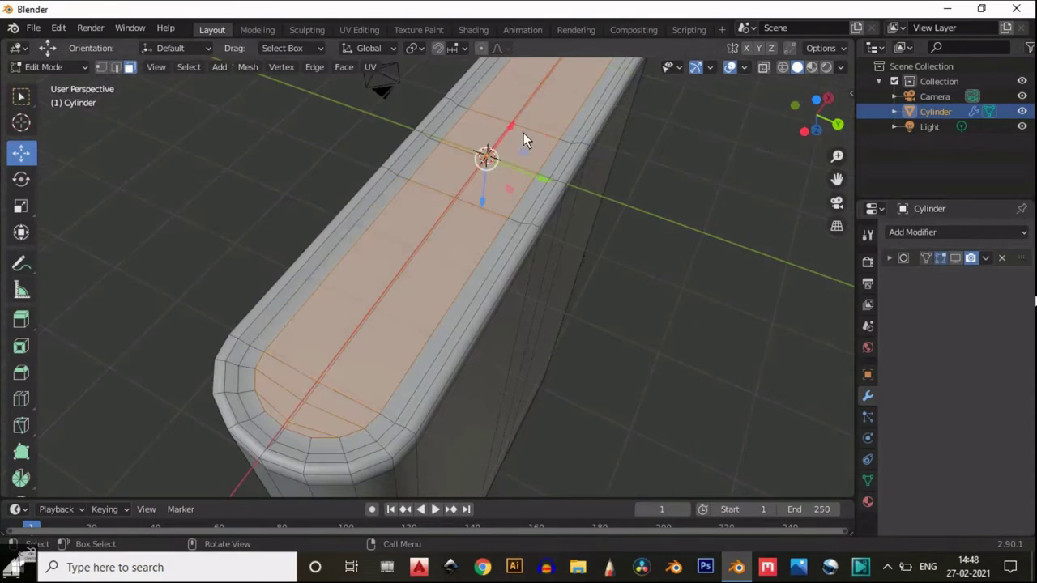
left_click_drag(481, 197, 481, 199)
Inset the selected floor faces with a thickness of about 0.019 m.
key("i")
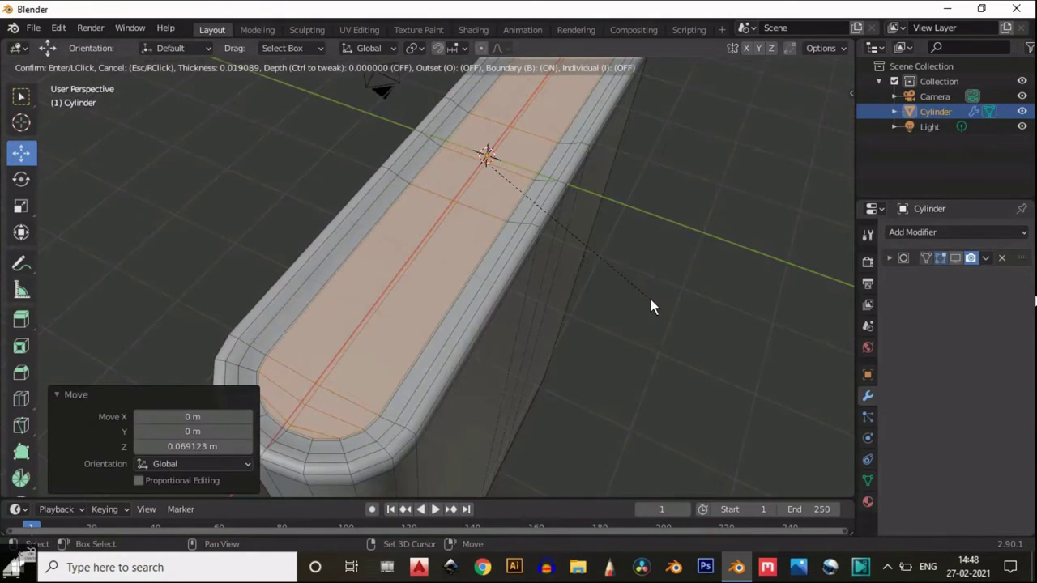
left_click(650, 299)
scroll(608, 213, "down", 3)
scroll(437, 240, "up", 4)
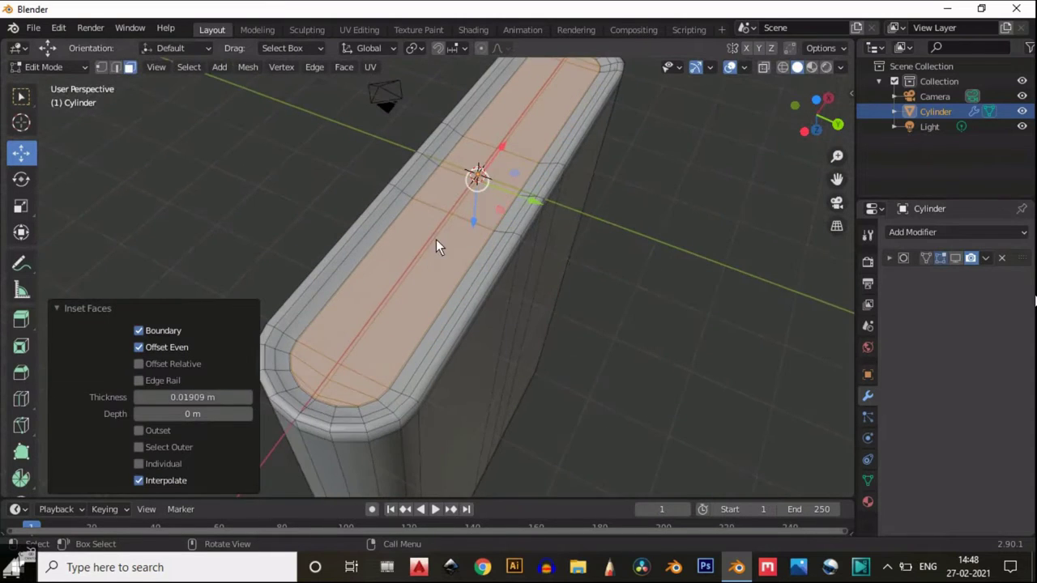
Select the edge loop around the recessed floor and slide it along the surface.
key("2")
left_click(381, 436, "alt")
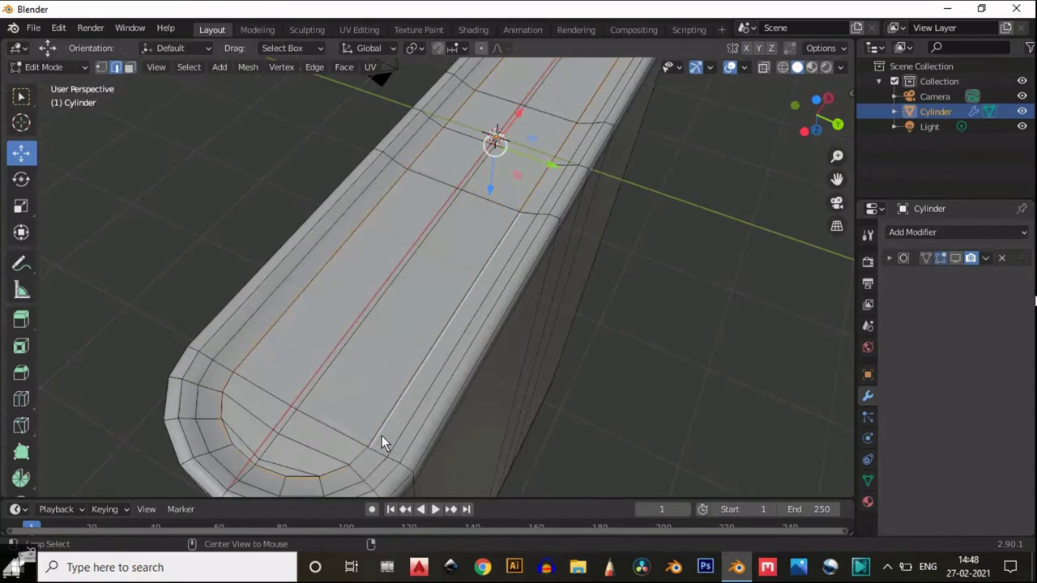
key("g")
key("g")
left_click(482, 307)
Turn on the modifier's viewport display and examine the whole bottle in Object Mode, ending in the front view.
key("Tab")
scroll(479, 305, "down", 2)
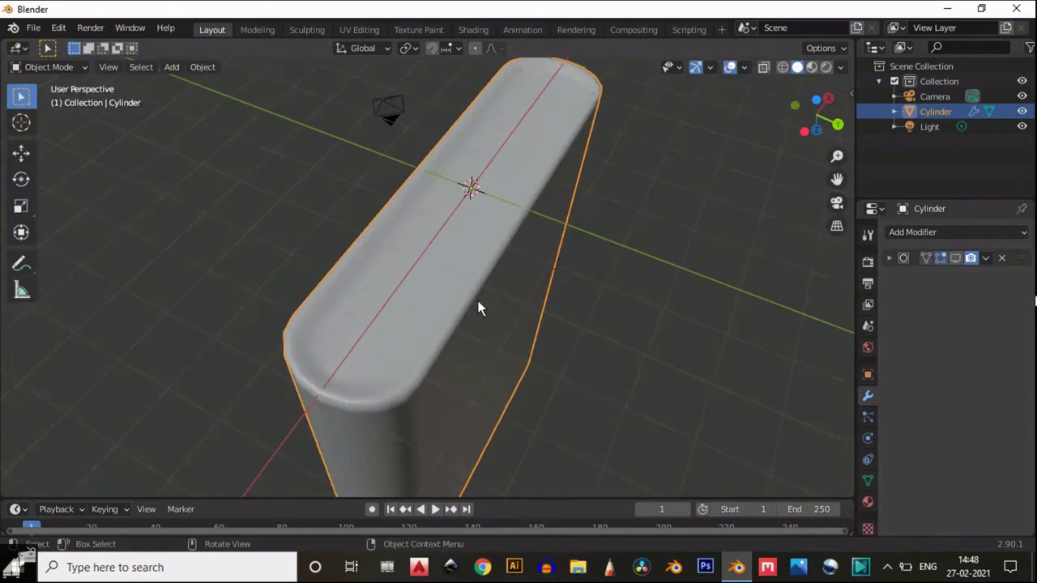
left_click(958, 253)
scroll(485, 266, "up", 2)
scroll(483, 266, "down", 3)
left_click_drag(825, 122, 687, 348)
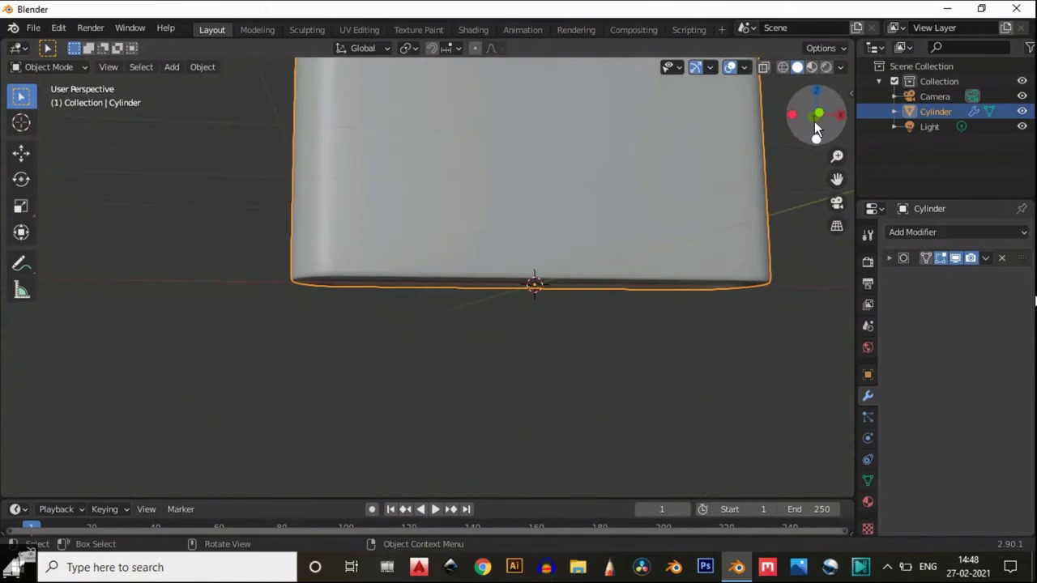
middle_click_drag(644, 154, 541, 269, "shift")
scroll(571, 276, "up", 3)
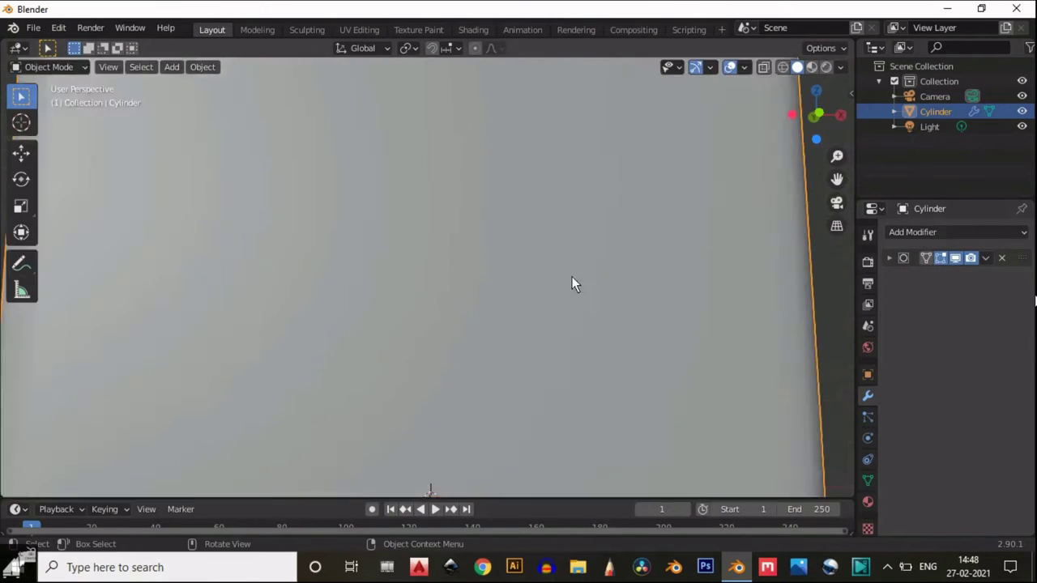
left_click(817, 114)
scroll(729, 168, "down", 5)
middle_click_drag(696, 169, 564, 289, "shift")
scroll(571, 285, "up", 1)
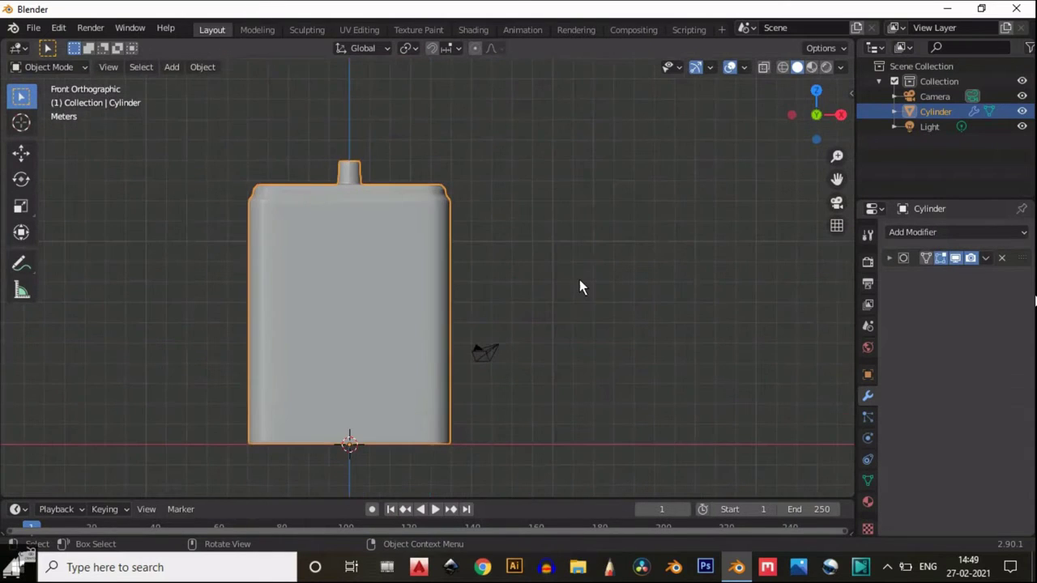
In Edit Mode with X-Ray on, select the bottle's whole +X end and move it -1 m along X.
key("Tab")
left_click(762, 70)
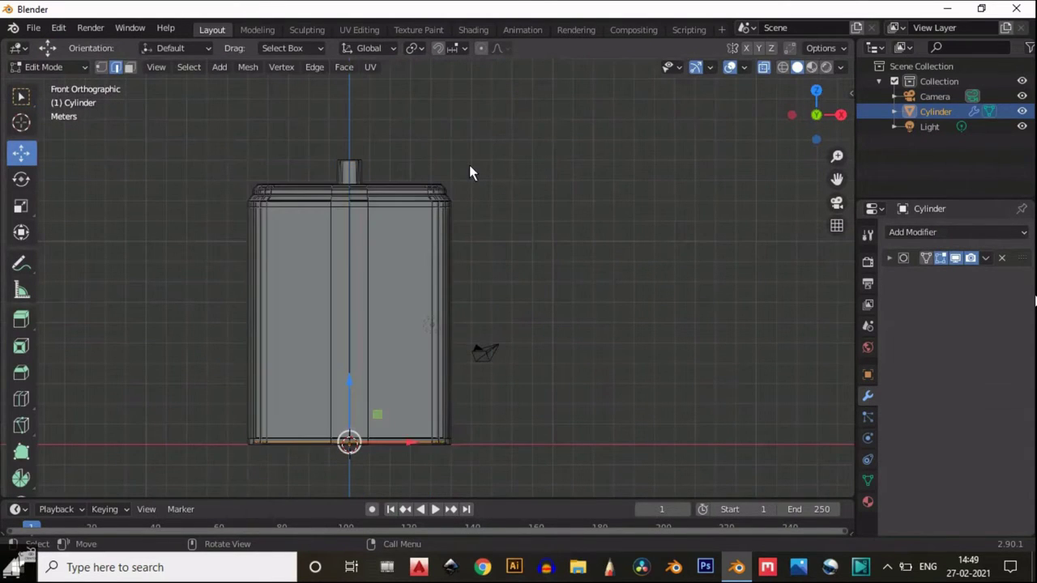
left_click_drag(479, 143, 398, 476)
type("gx")
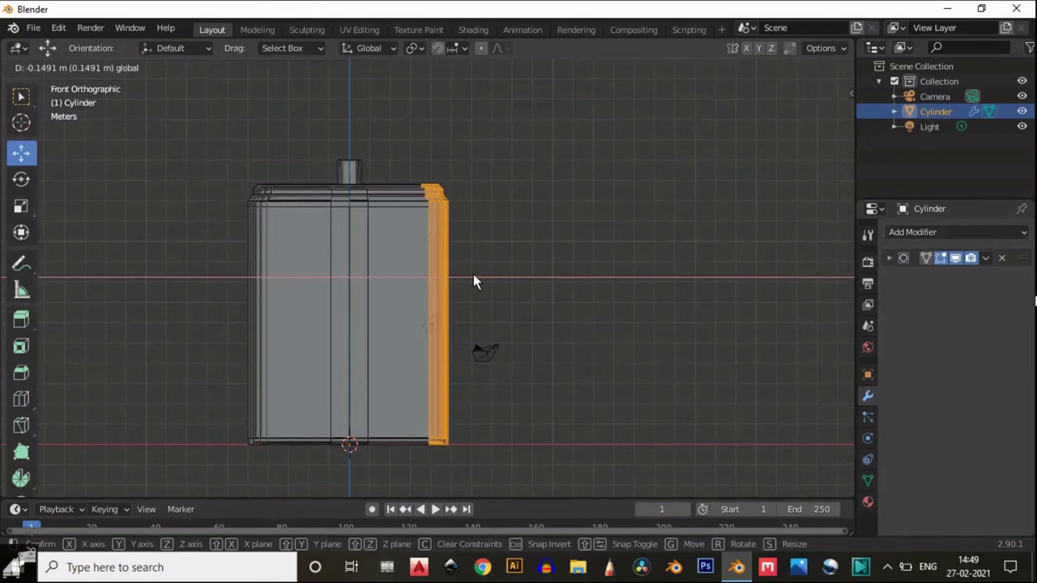
type("-1")
key("Return")
Select the bottle's whole -X end, move it 1 m along X, and clear the selection.
left_click_drag(295, 152, 240, 481)
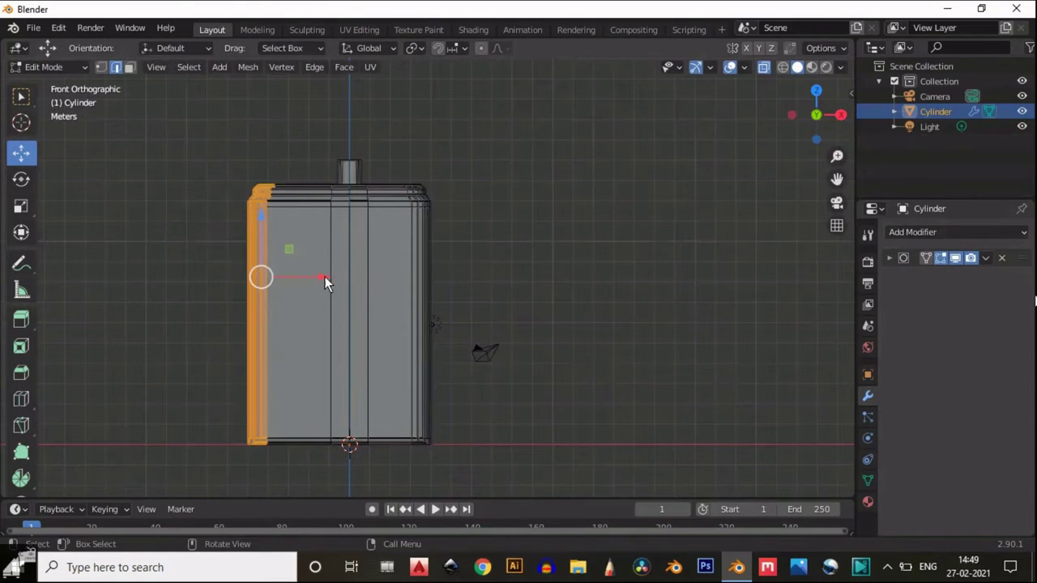
key("g")
key("x")
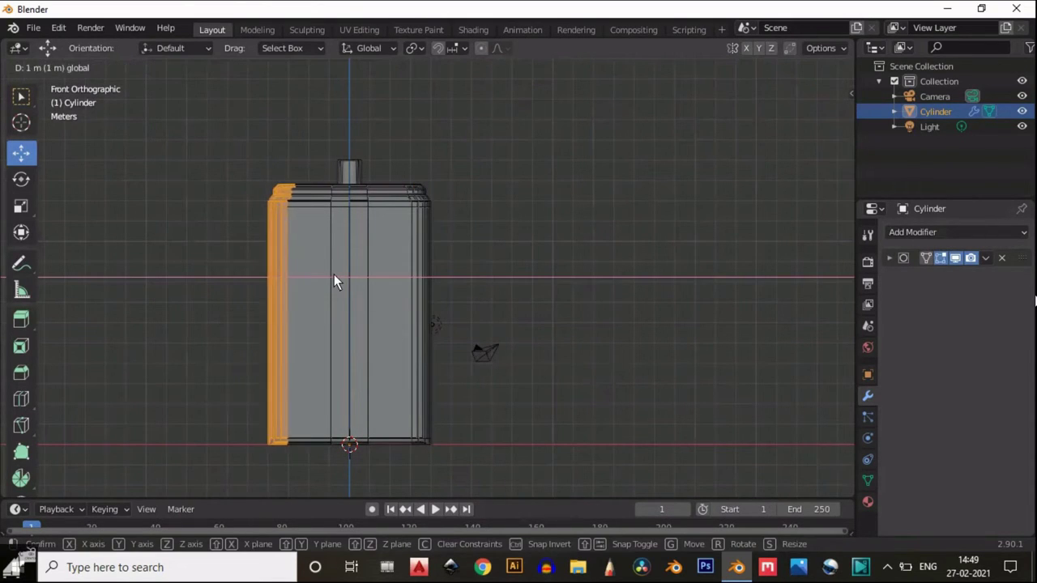
left_click(334, 280)
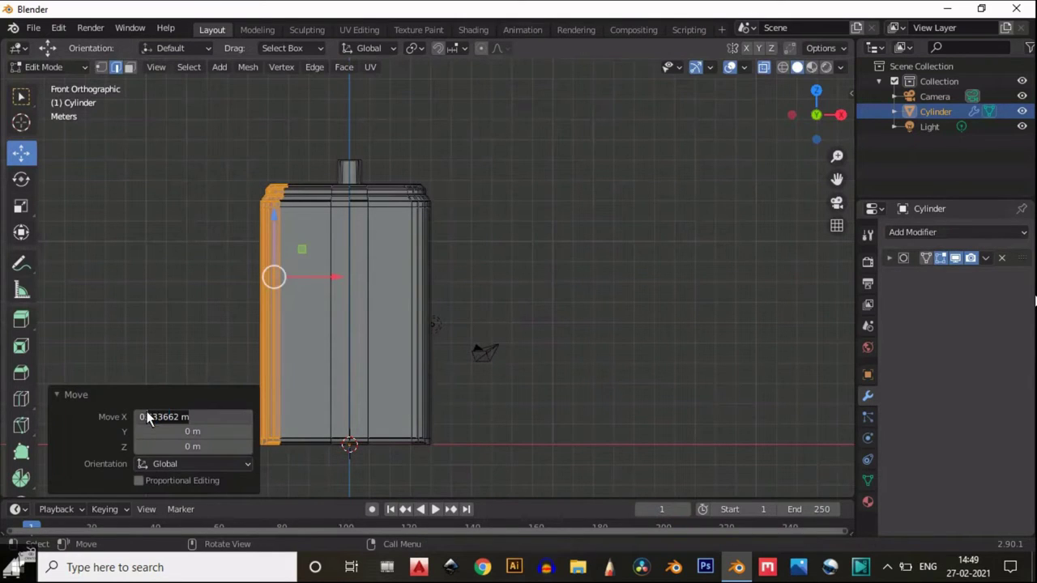
type("1")
key("Return")
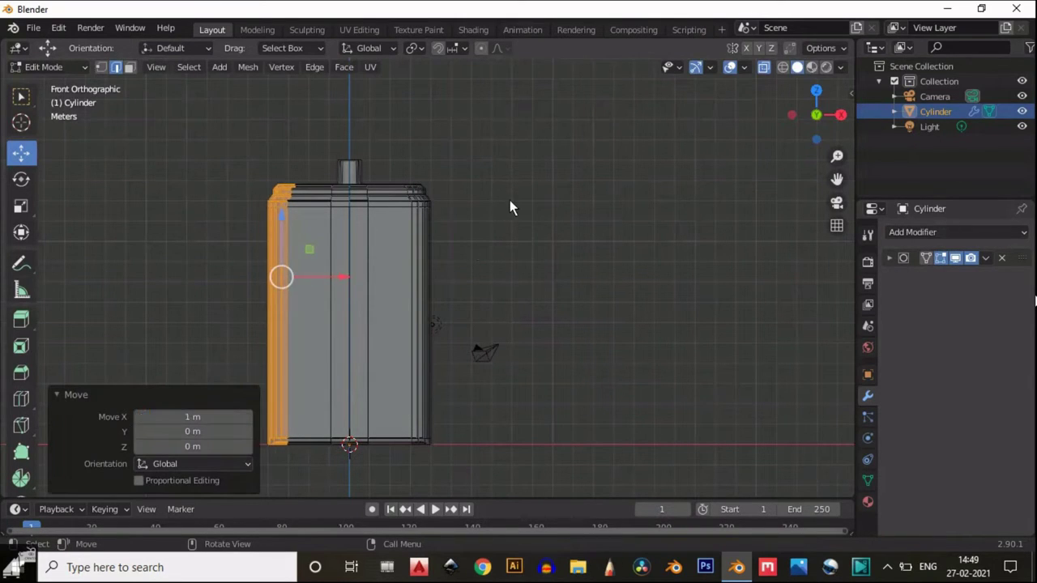
left_click(509, 200)
Try to add a loop cut around the neck in the back view, slid fully to its top edge.
middle_click_drag(539, 288, 678, 364, "shift")
scroll(674, 245, "up", 4)
middle_click_drag(674, 246, 675, 215)
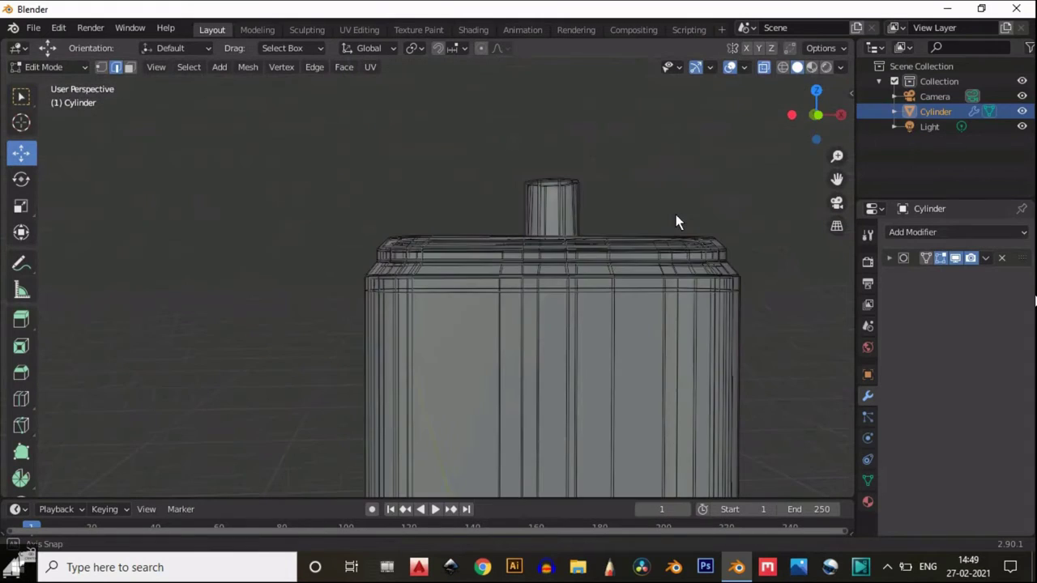
left_click(816, 114)
scroll(325, 192, "up", 4)
scroll(325, 192, "up", 1)
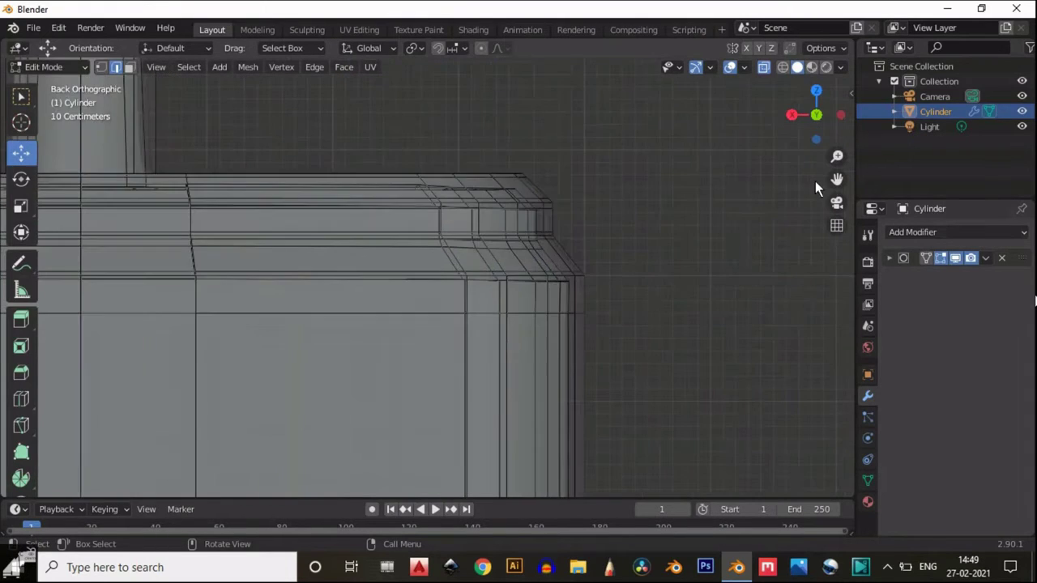
middle_click_drag(9, 194, 170, 302, "shift")
key("ctrl+r")
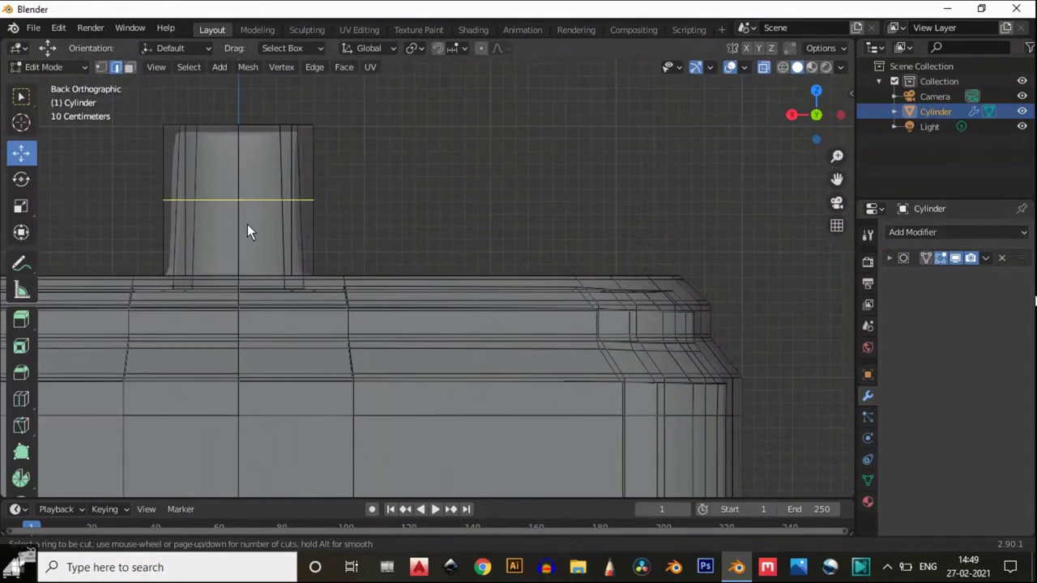
left_click(243, 166)
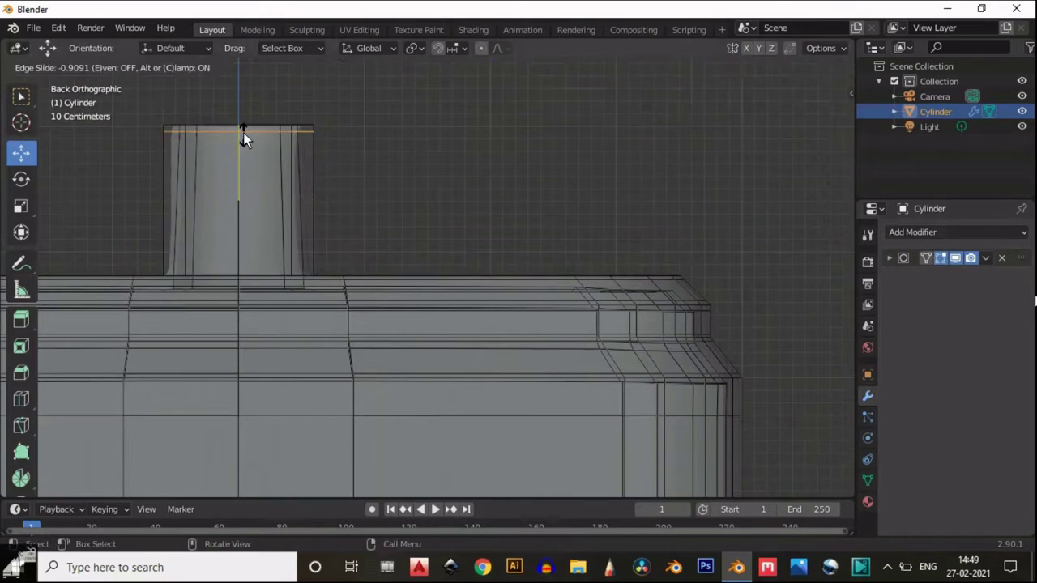
left_click(964, 256)
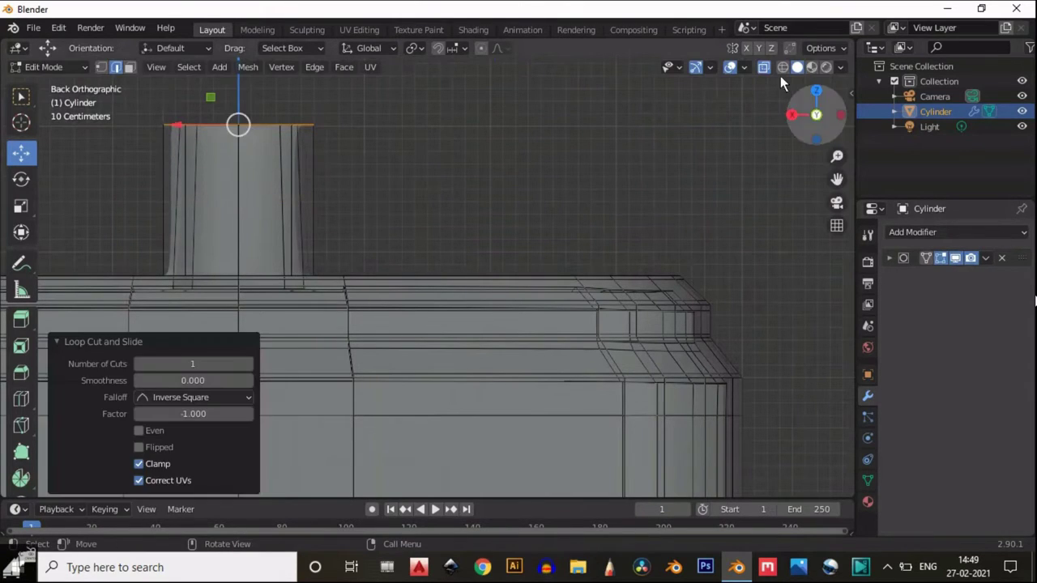
Turn off X-Ray and undo the loop cut at the top of the neck.
left_click(764, 67)
scroll(406, 199, "down", 3)
middle_click_drag(405, 199, 532, 311, "shift")
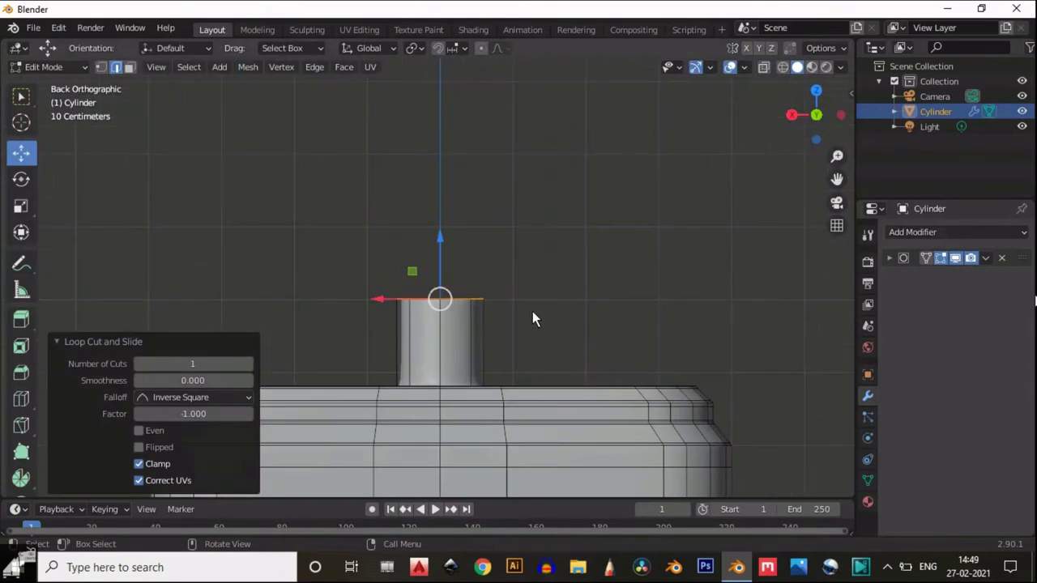
scroll(618, 273, "up", 7)
key("ctrl+z")
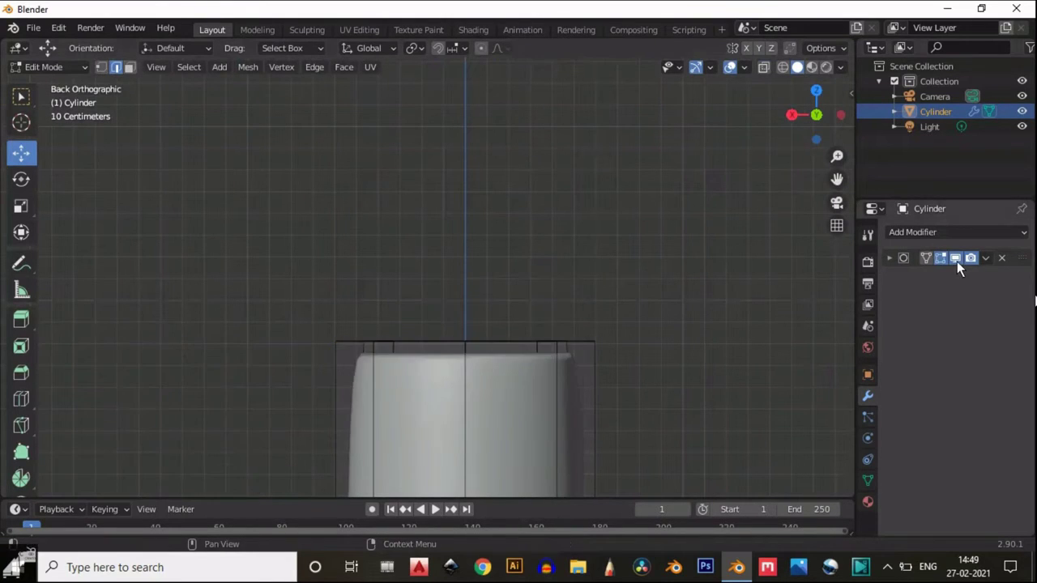
Turn off the modifier's viewport display and add a loop cut around the neck near its top, at factor -0.9.
left_click(956, 261)
scroll(578, 378, "down", 4)
middle_click_drag(542, 366, 527, 279, "shift")
key("ctrl+r")
left_click(453, 283)
left_click(454, 284)
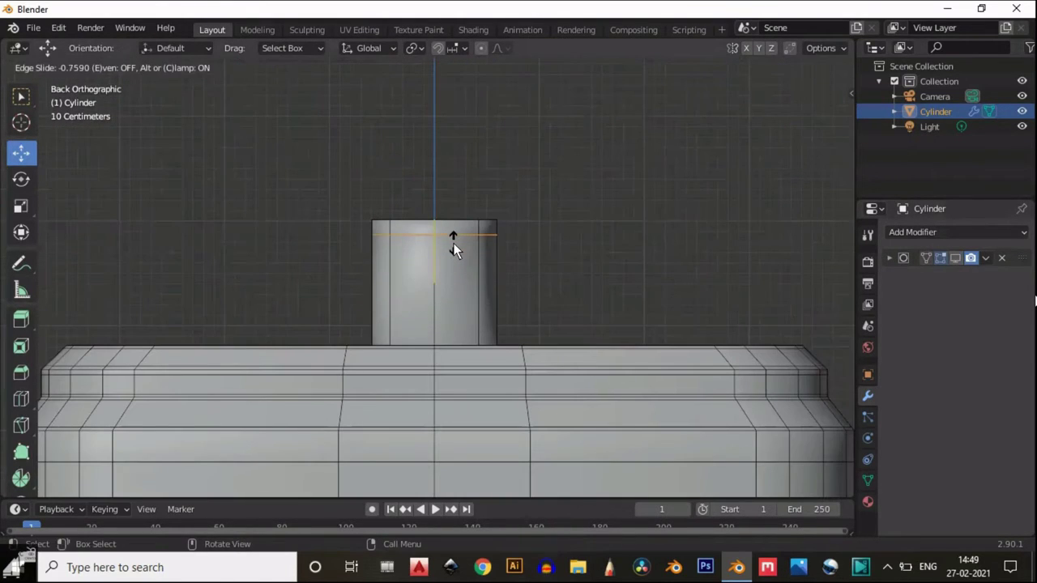
left_click(454, 236)
Add a loop cut around the neck near its base, at factor 0.9.
key("ctrl+r")
left_click(448, 290)
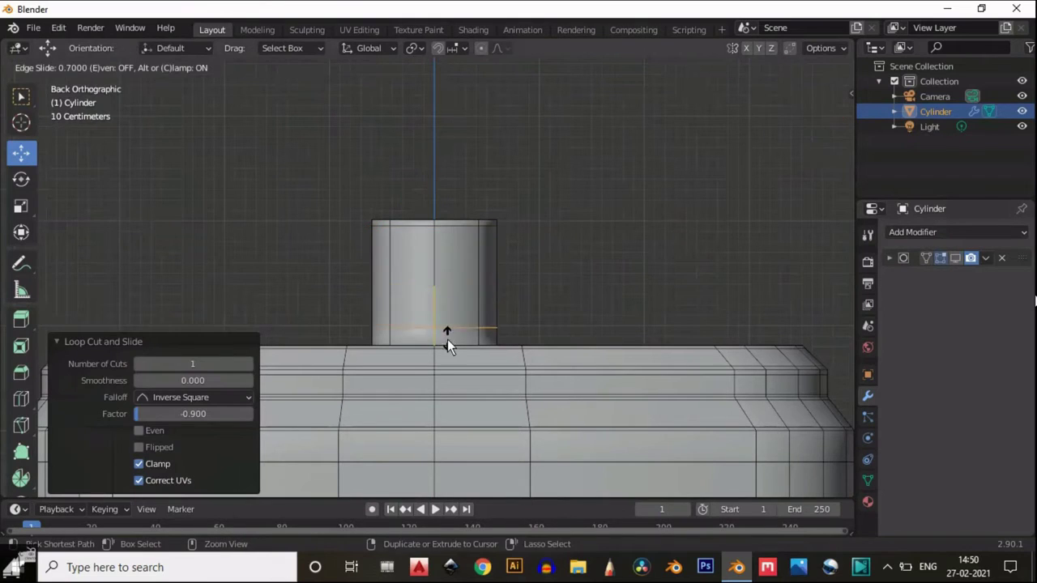
left_click(447, 345)
Add two loop cuts on the neck's rim face, near the inner edge at factor -0.8 and near the outer edge at 0.7.
middle_click_drag(491, 256, 497, 294)
scroll(498, 294, "up", 5)
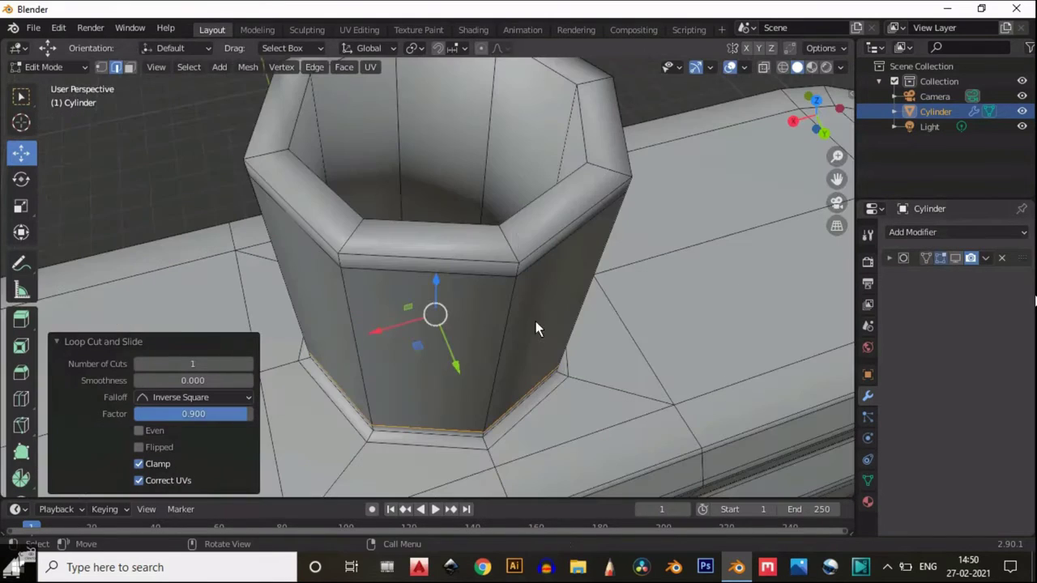
key("ctrl+r")
left_click(509, 236)
left_click(502, 230)
key("ctrl+r")
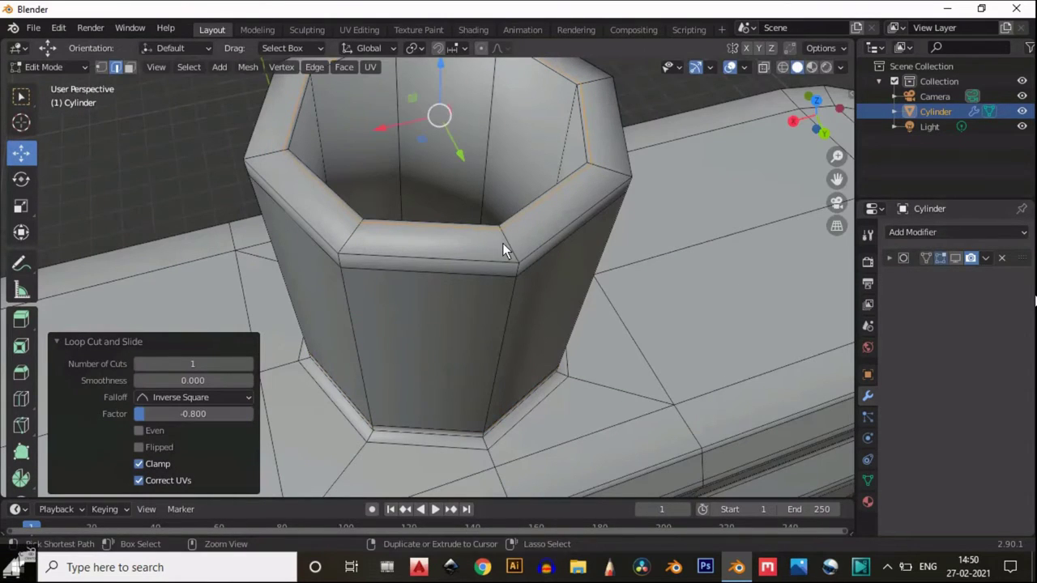
left_click(504, 240)
left_click(508, 249)
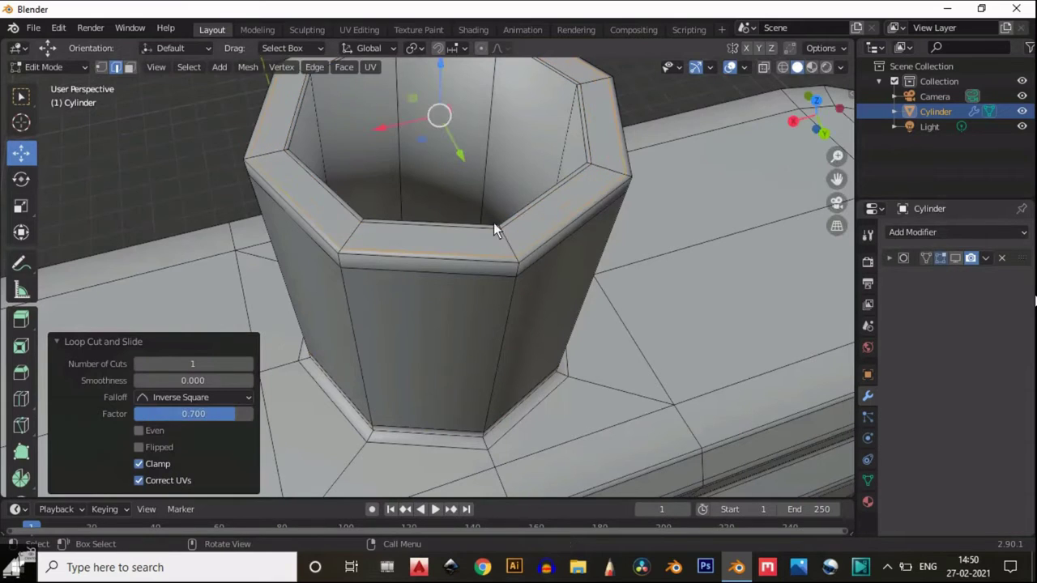
Add a loop cut on the neck's inner wall just below the rim, at factor -0.9.
scroll(454, 147, "down", 3)
key("ctrl+r")
left_click(451, 181)
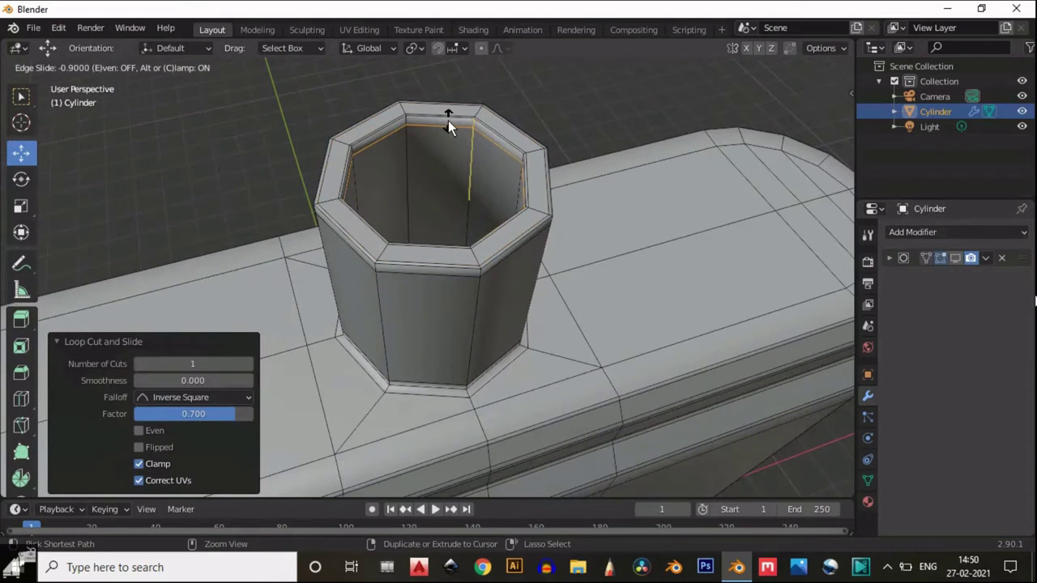
left_click(447, 120)
Return to Object Mode and turn the modifier's viewport display back on to check the neck.
key("Tab")
scroll(464, 151, "down", 3)
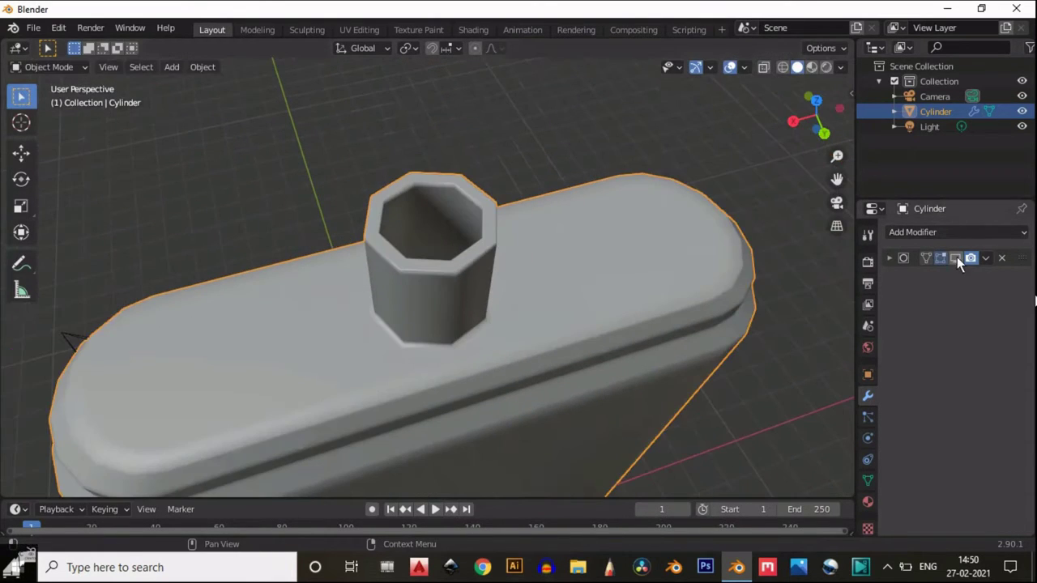
left_click(956, 257)
middle_click_drag(526, 203, 528, 249)
In Edit Mode, add seven evenly spaced, unslid horizontal loop cuts around the bottle's body in the back view.
key("Tab")
left_click(818, 119)
scroll(566, 275, "down", 4)
scroll(528, 248, "up", 2)
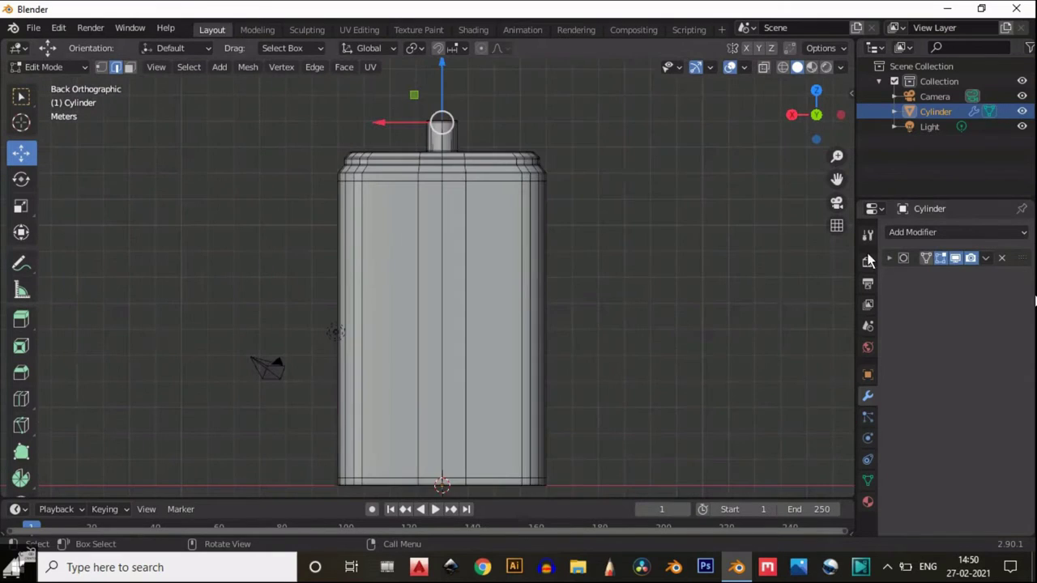
key("ctrl+r")
key("7")
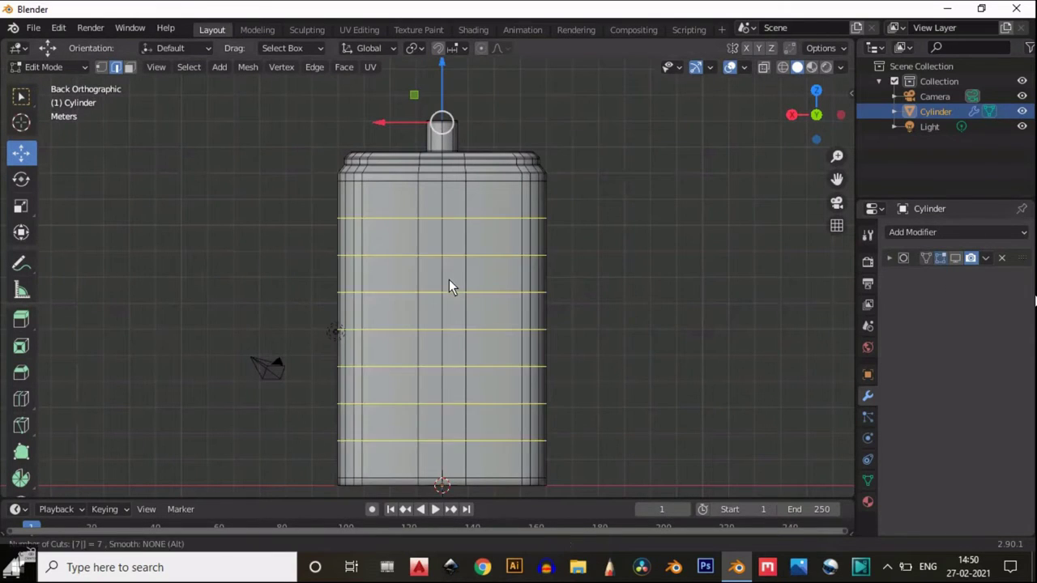
left_click(450, 281)
right_click(448, 283)
Bevel the seven new edge loops into bands with a width of 0.2 m.
left_click(21, 371)
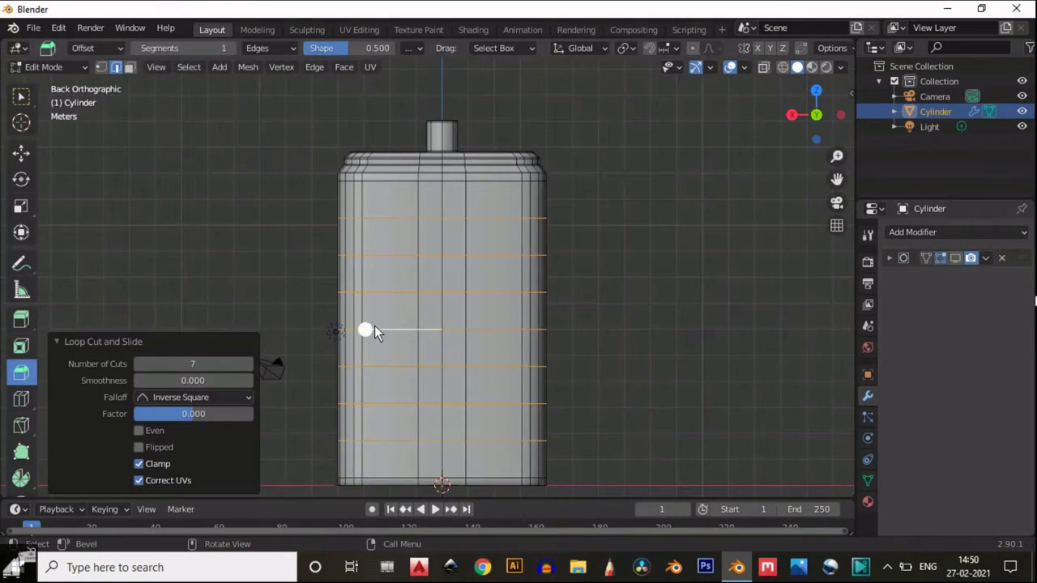
key("ctrl+b")
left_click(336, 294)
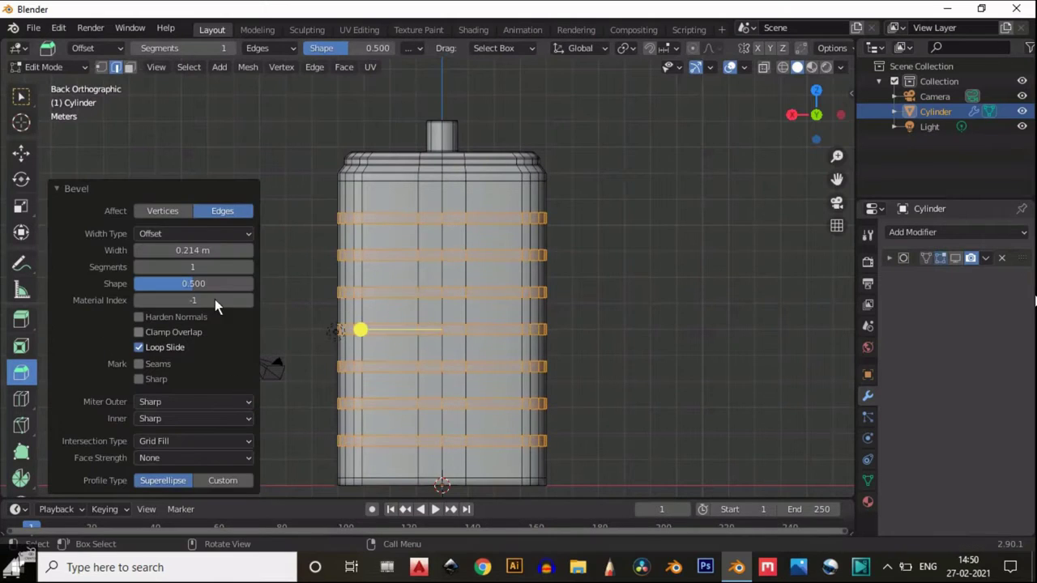
left_click(194, 251)
key("BackSpace")
key("BackSpace")
key("BackSpace")
key("BackSpace")
key("BackSpace")
key("BackSpace")
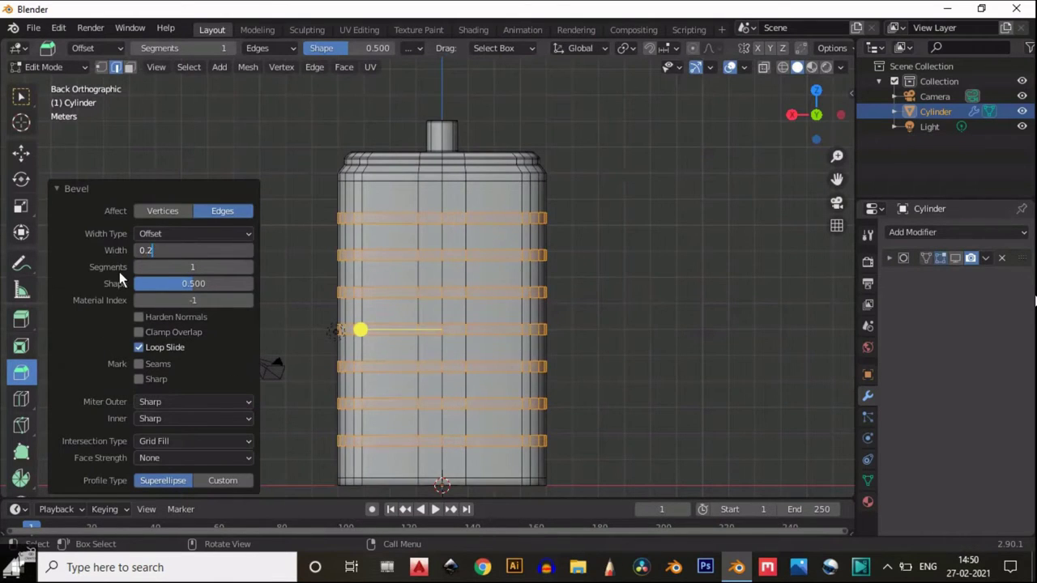
key("Return")
middle_click_drag(341, 219, 567, 291)
left_click(193, 251)
key("Return")
Extrude the seven beveled bands along their normals with an offset of 0.12 m to form ribs.
left_click_drag(21, 319, 72, 382)
mouse_move(497, 451)
left_mouse_down()
mouse_move(498, 475)
mouse_move(494, 468)
left_mouse_up()
left_click(196, 444)
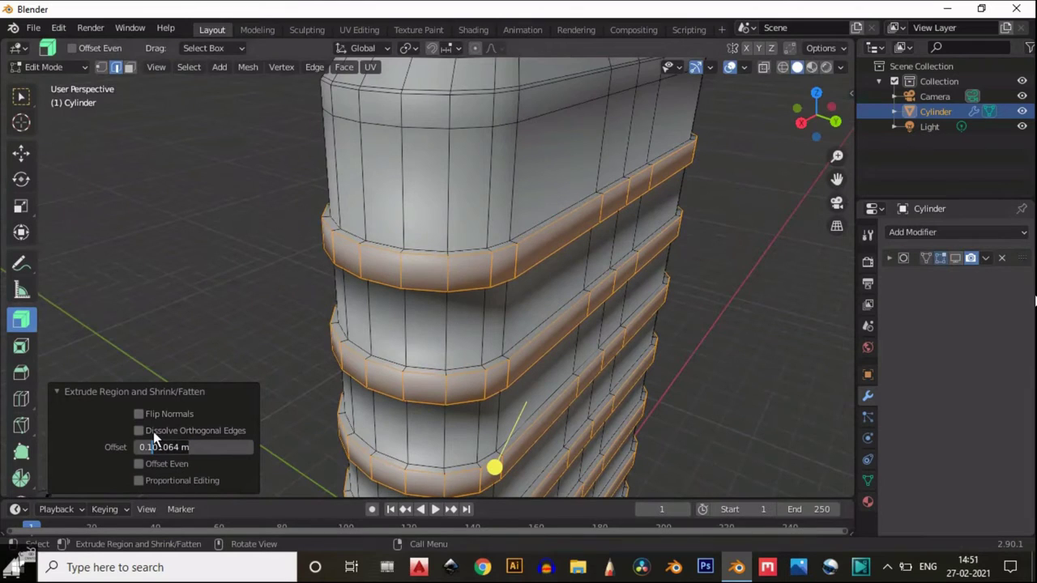
type("0.12")
left_click(111, 443)
Add a loop cut around the body just above the topmost rib, at factor 0.9.
scroll(486, 303, "down", 4)
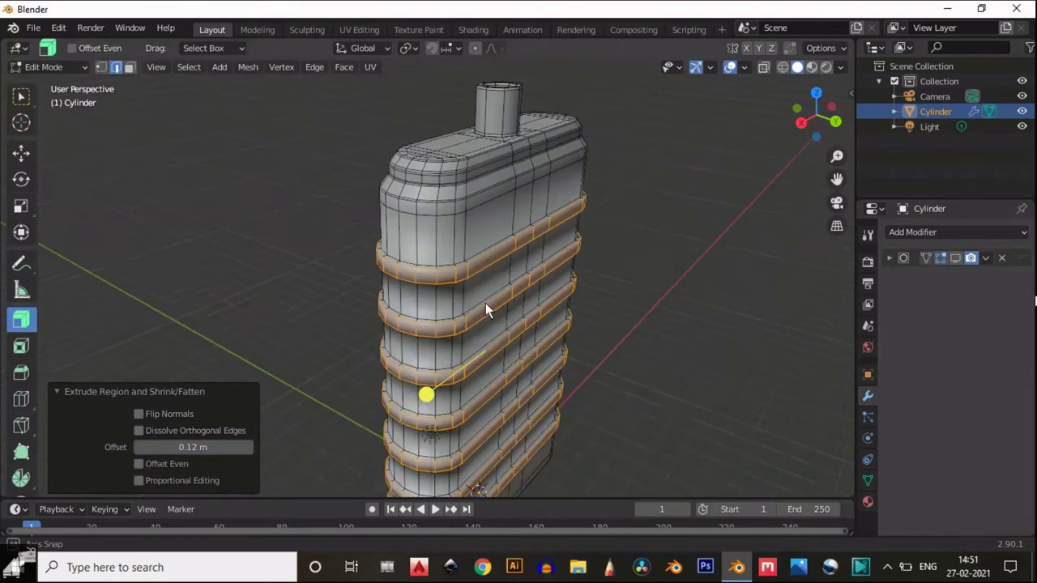
middle_click_drag(486, 303, 606, 340)
scroll(607, 340, "up", 4)
scroll(607, 340, "down", 4)
middle_click_drag(530, 309, 612, 332)
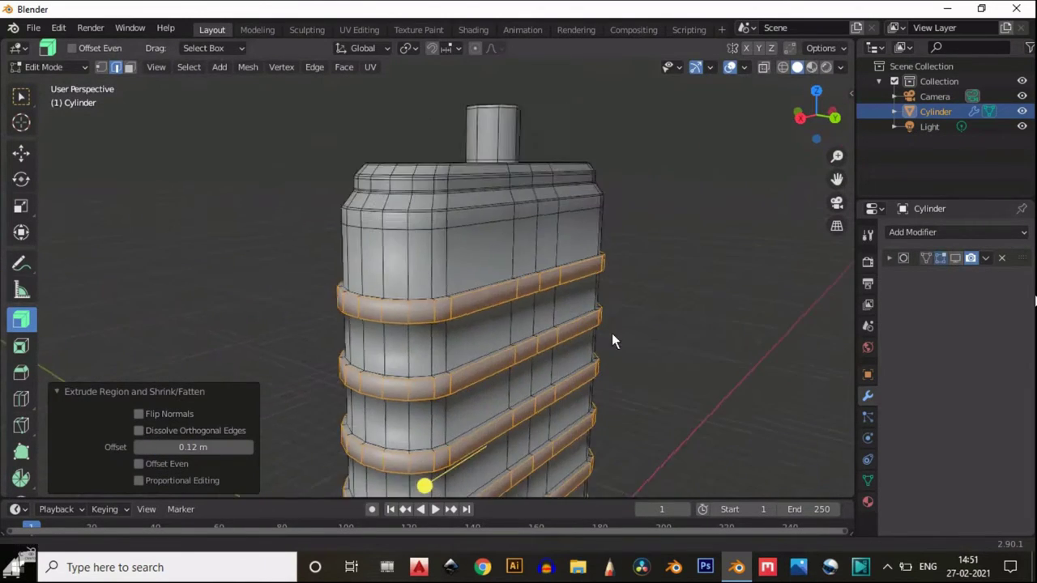
scroll(557, 310, "up", 4)
key("ctrl+r")
left_click(473, 256)
left_click(470, 297)
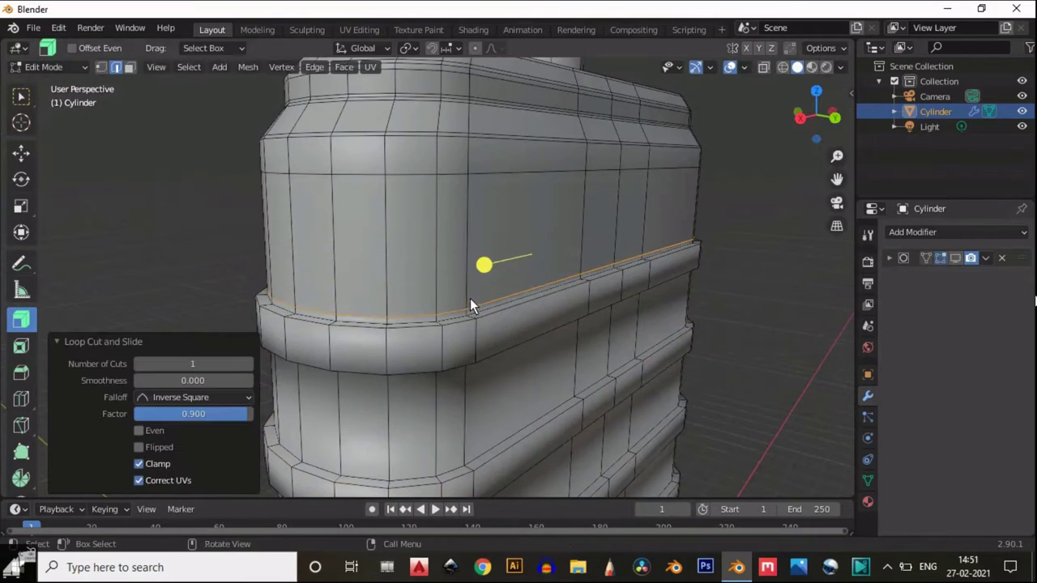
Add two loop cuts between the first and second ribs from the top, at factors -0.9 and 0.9.
middle_click_drag(479, 368, 494, 298, "shift")
key("ctrl+r")
left_click(483, 331)
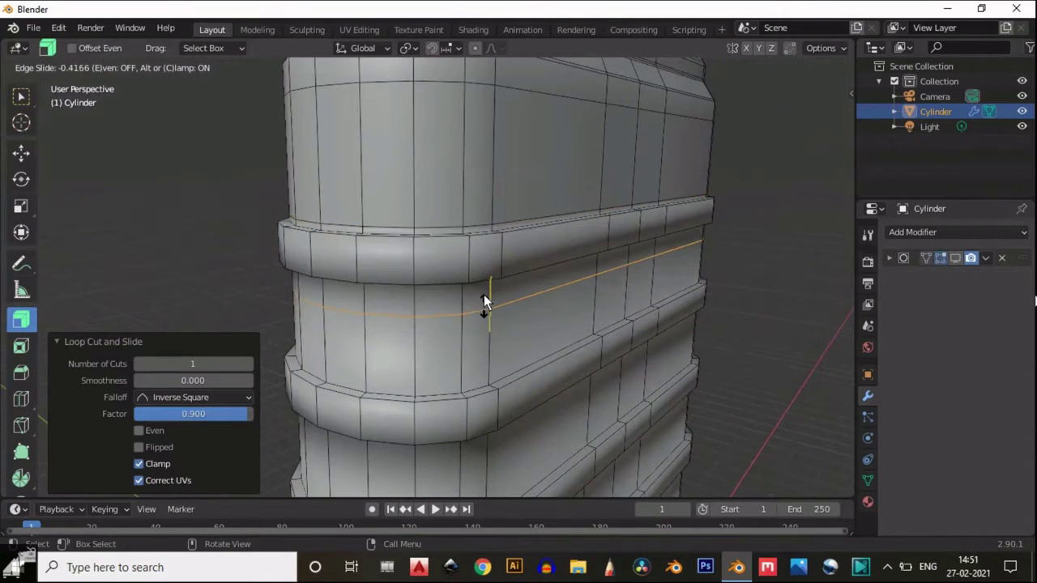
left_click(483, 310)
key("ctrl+r")
left_click(452, 353)
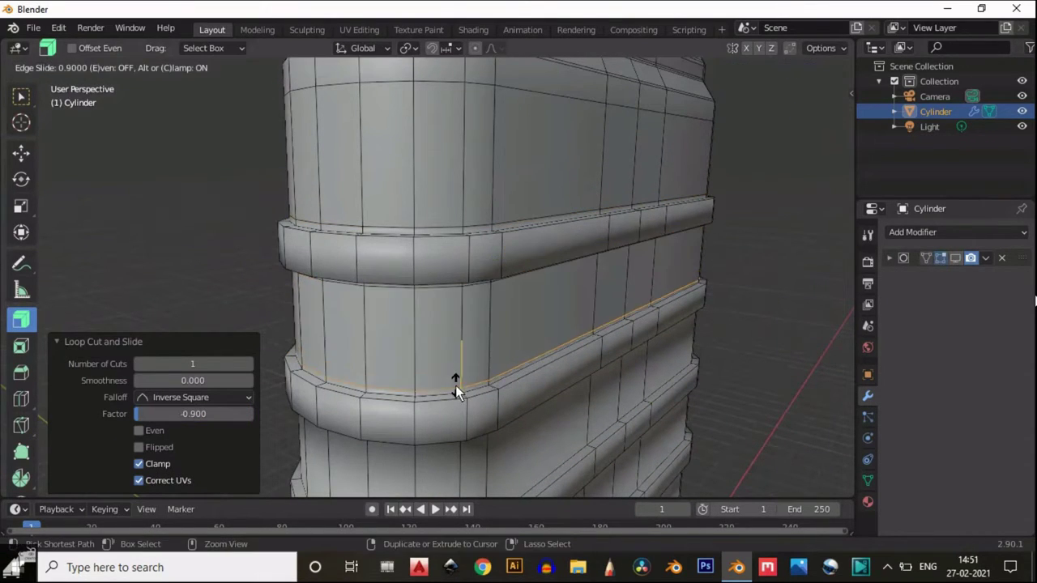
left_click(455, 381)
Add two loop cuts between the second and third ribs from the top, at factors -0.9 and 0.9.
middle_click_drag(455, 381, 489, 312, "shift")
left_click_drag(489, 312, 486, 264)
left_click(487, 265, "ctrl")
key("ctrl+r")
left_click(481, 336)
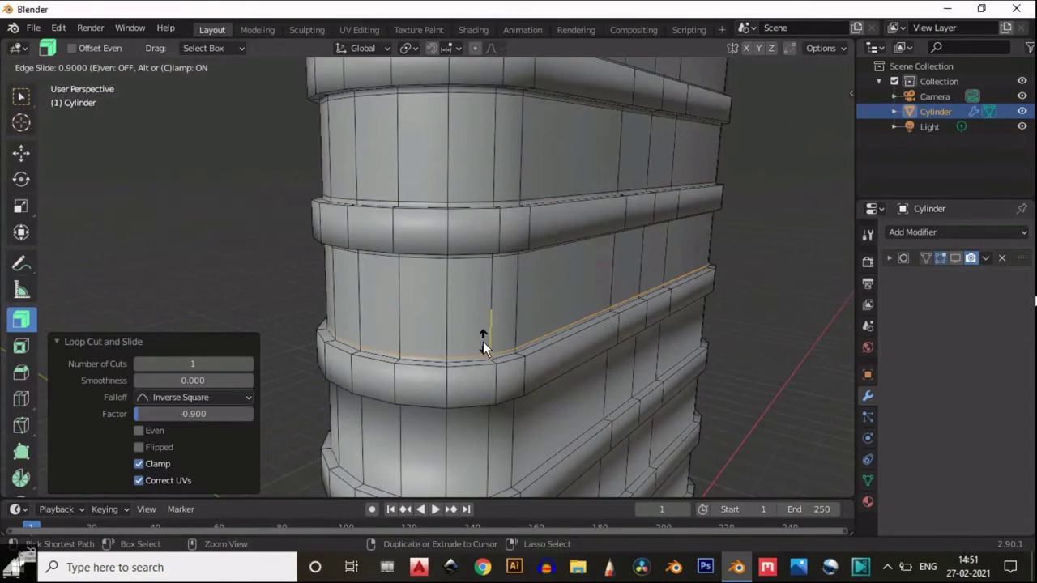
left_click(483, 341, "ctrl")
Add two loop cuts between the third and fourth ribs from the top, at factors -0.9 and 0.9.
middle_click_drag(482, 341, 489, 174, "shift")
key("ctrl+r")
left_click(487, 274)
left_click(487, 250)
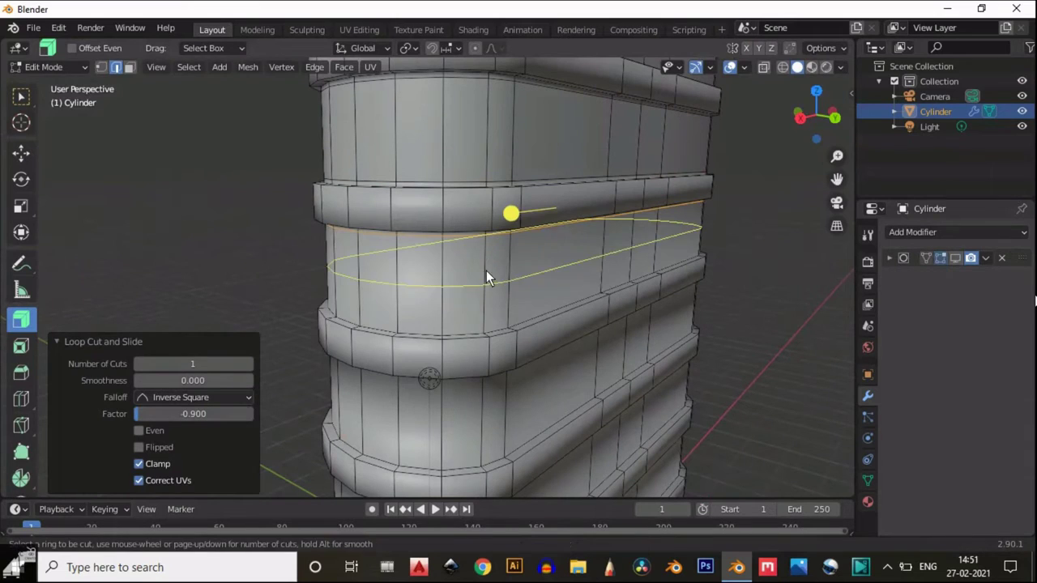
left_click_drag(486, 270, 476, 349)
Add two loop cuts between the fourth and fifth ribs, one close under the upper rib and one above the lower rib at factor 0.9.
middle_click_drag(476, 349, 453, 260, "shift")
scroll(454, 260, "up", 1)
key("ctrl+r")
left_click(453, 332)
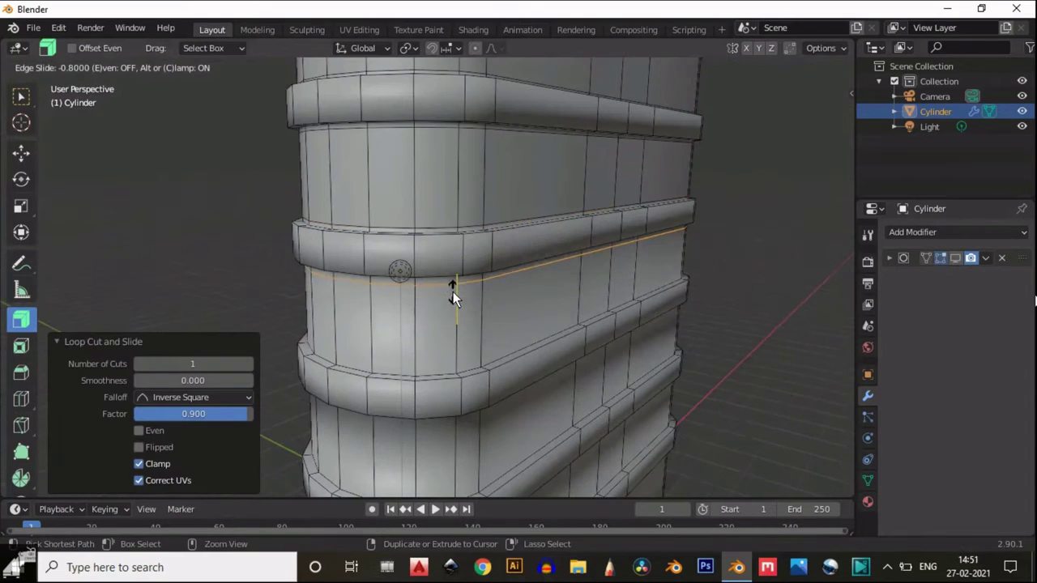
left_click(453, 292)
key("ctrl+r")
left_click(454, 306)
left_click(456, 372)
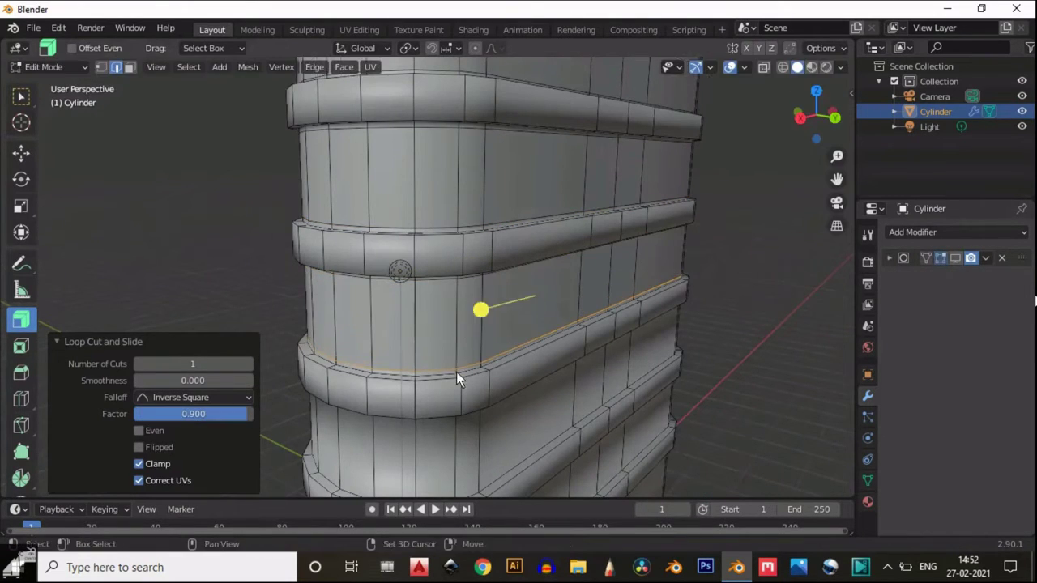
Add two loop cuts between the fifth and sixth ribs from the top, at factors -0.9 and 0.9.
key("ctrl+r")
middle_click_drag(456, 372, 468, 266, "shift")
left_click(473, 342)
left_click(474, 303)
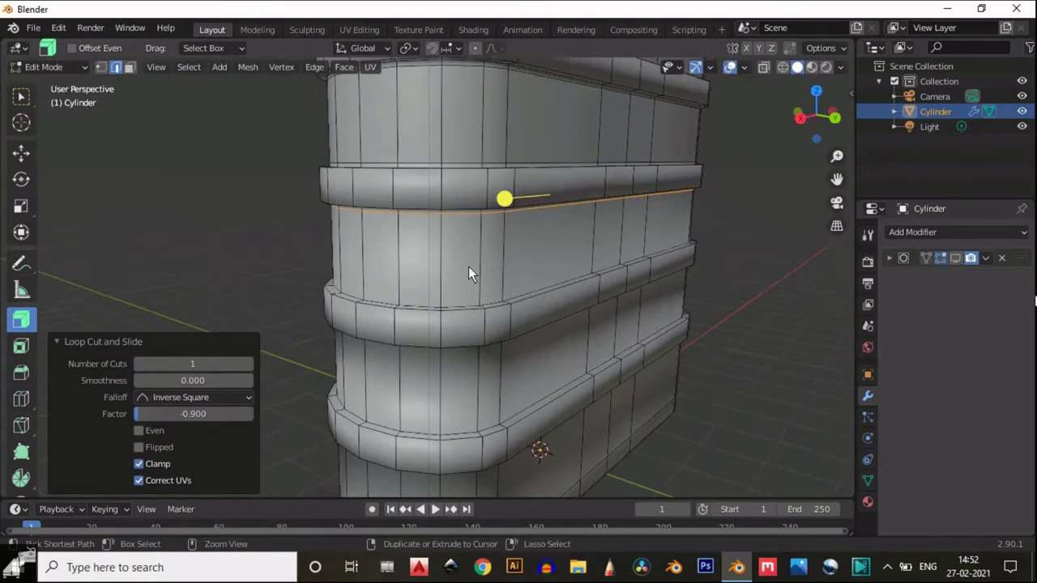
key("ctrl+r")
left_click(468, 267)
left_click(464, 310)
Add two loop cuts between the sixth and seventh ribs, close to each rib, setting the lower cut's factor to 0.9.
middle_click_drag(464, 310, 462, 249, "shift")
key("ctrl+r")
left_click(461, 304)
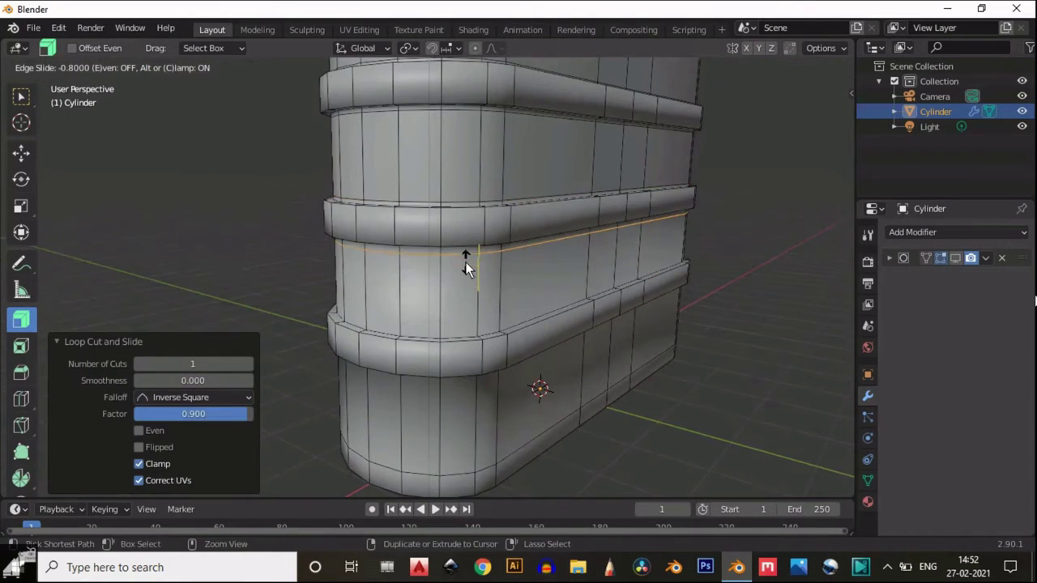
left_click(465, 260, "ctrl")
key("ctrl+r")
left_click(466, 288)
left_click(466, 323, "ctrl")
left_click(203, 411)
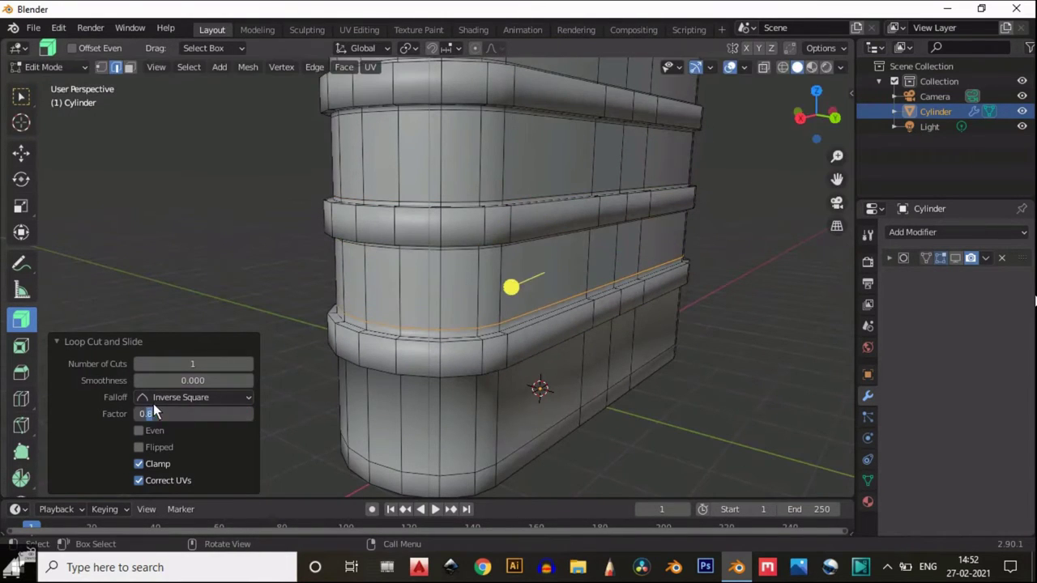
type(".9")
key("Return")
Add a loop cut just under the lowest rib at factor -0.9, and another just above the band at the bottle's base.
middle_click_drag(438, 353, 443, 314)
key("ctrl+r")
left_click(461, 325)
left_click(462, 289, "ctrl")
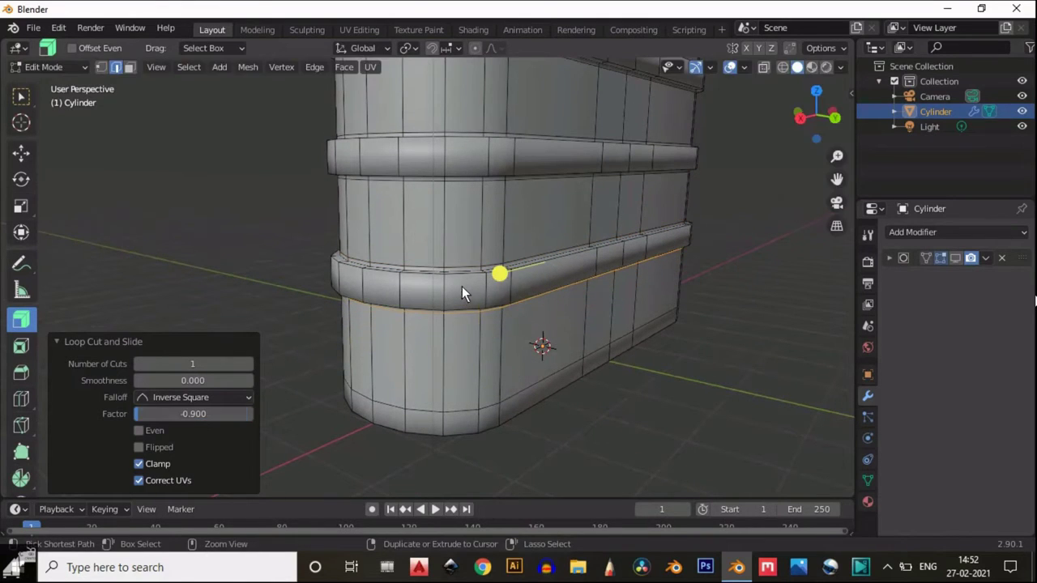
key("ctrl+r")
left_click(454, 366)
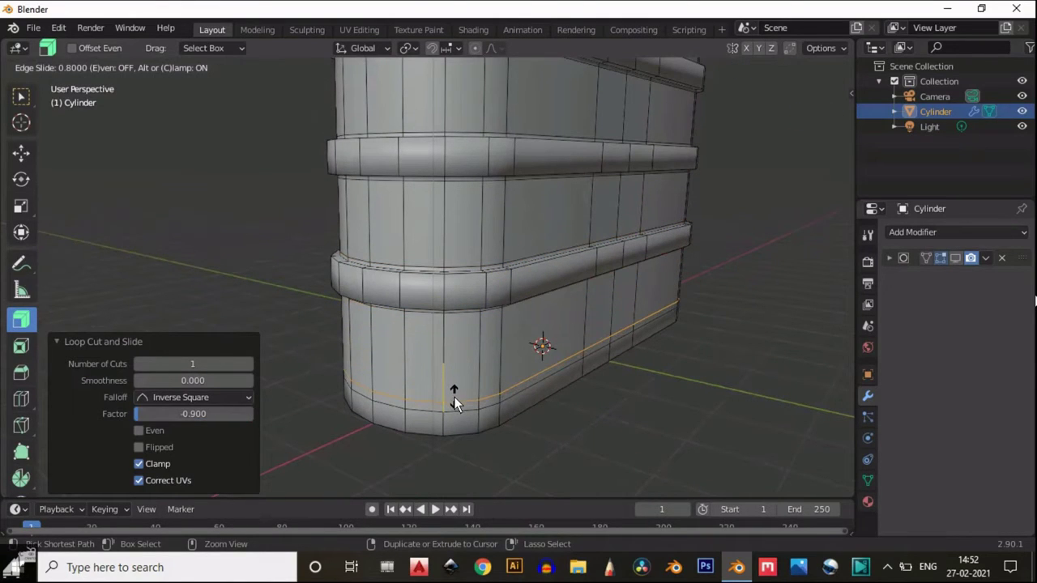
left_click(454, 400)
Select the face loop around the bottle's base and extrude it outward along its normals.
key("3")
left_click(438, 423, "alt")
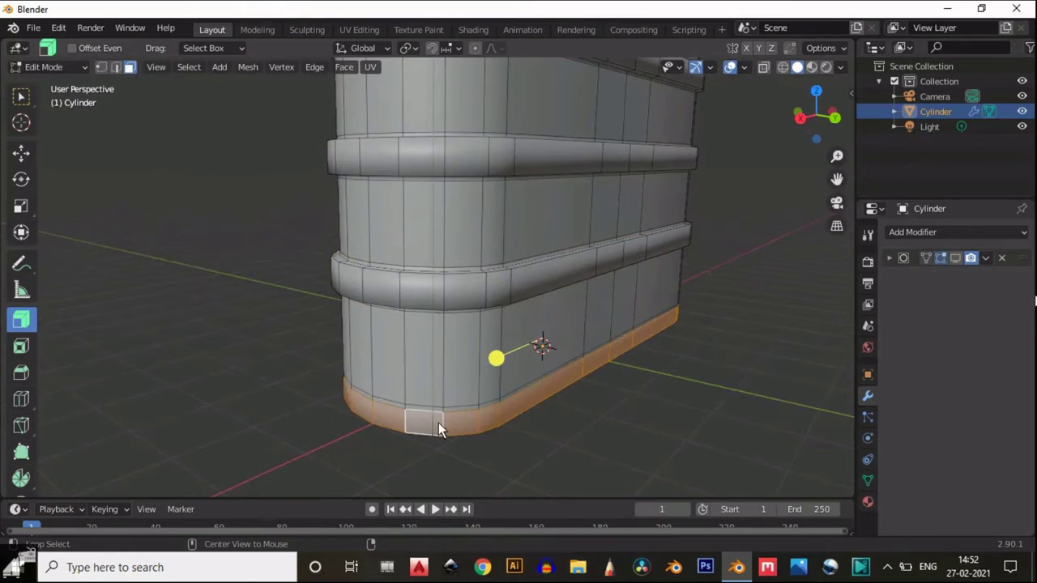
mouse_move(493, 360)
left_mouse_down()
mouse_move(490, 343)
mouse_move(486, 358)
left_mouse_up()
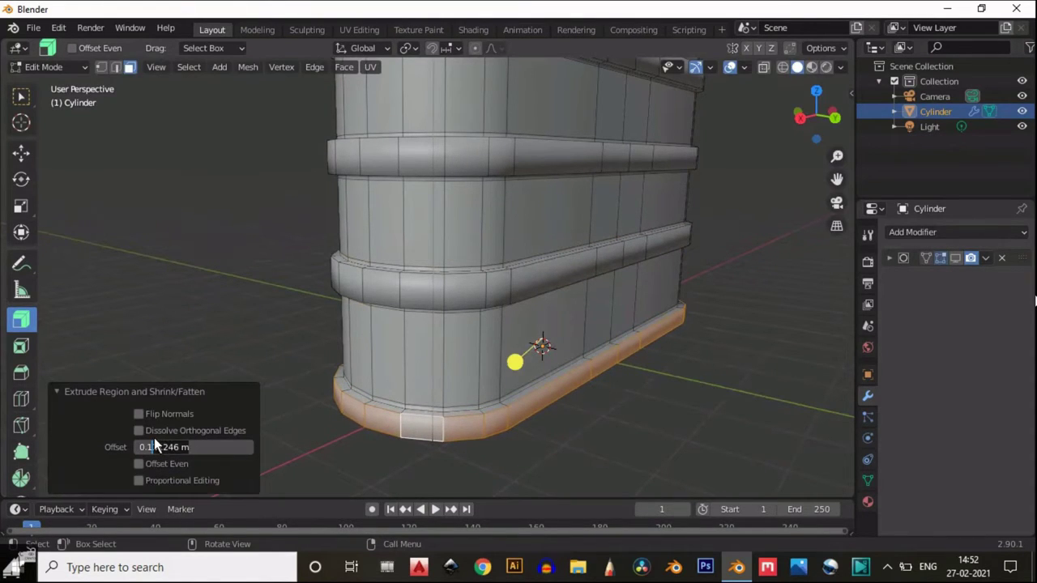
Return to Object Mode, turn on the modifier's viewport display, and inspect the smoothed ribs, base and top.
key("Tab")
left_click(956, 257)
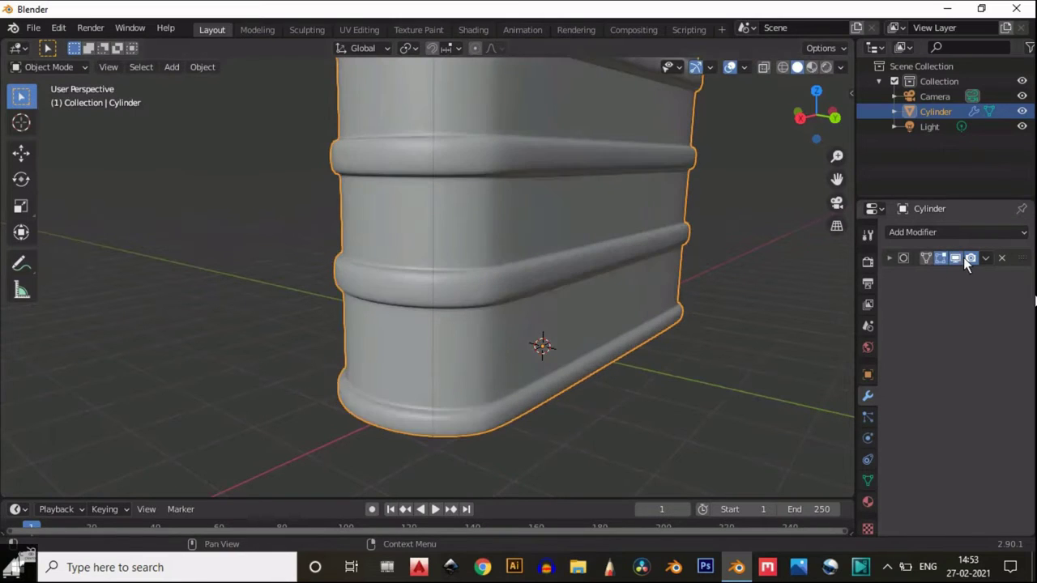
scroll(660, 247, "down", 4)
scroll(730, 188, "down", 1)
left_click_drag(837, 179, 786, 273)
middle_click_drag(491, 237, 509, 321, "shift")
middle_click_drag(496, 191, 468, 212)
scroll(506, 223, "up", 6)
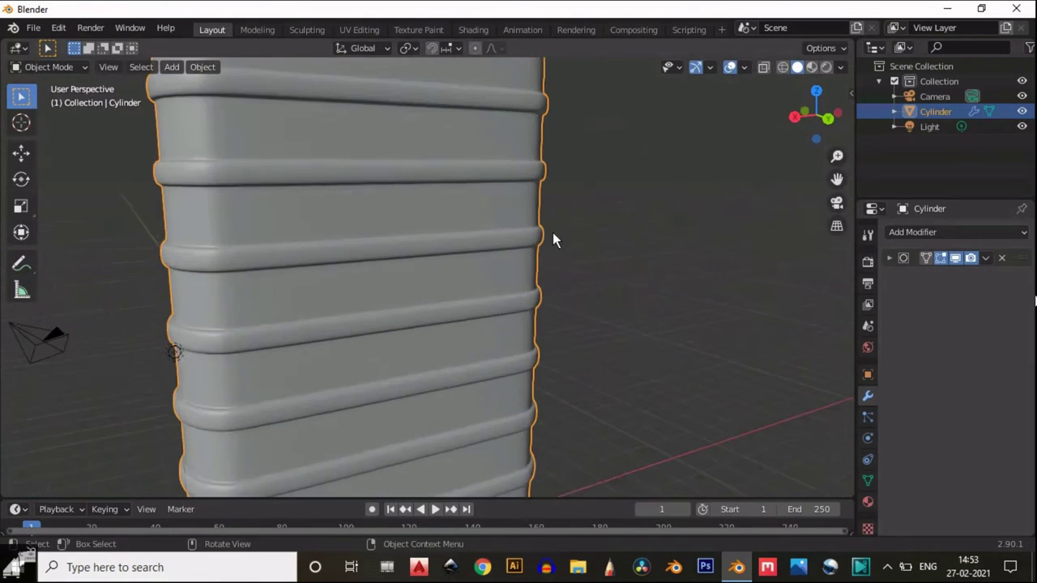
middle_click_drag(553, 232, 460, 265)
scroll(459, 266, "down", 4)
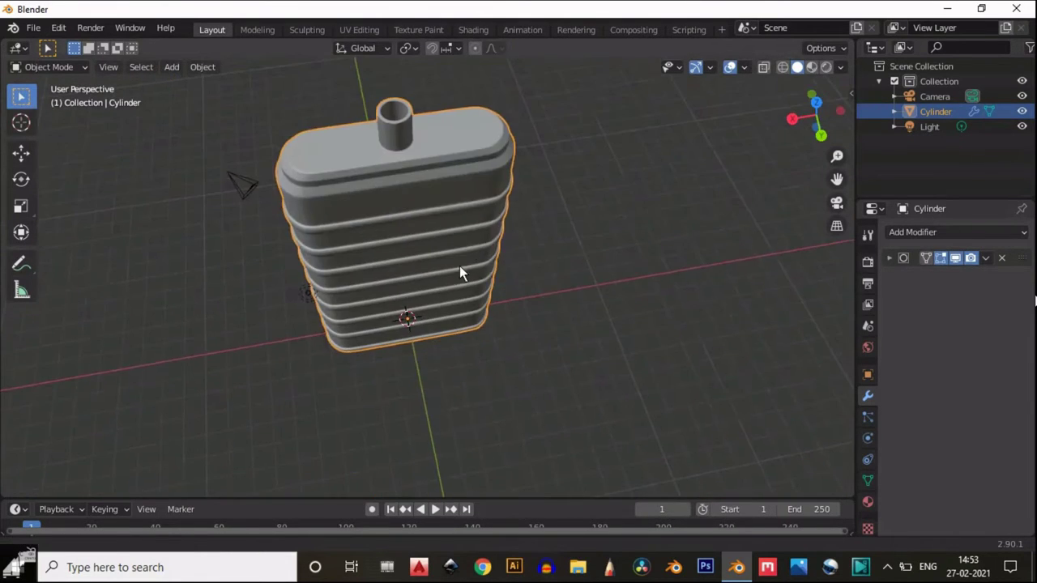
scroll(487, 359, "up", 4)
In Edit Mode, add a loop cut midway between the neck and the bottle's -X end in the top view, at factor 0.
key("Tab")
left_click(816, 102)
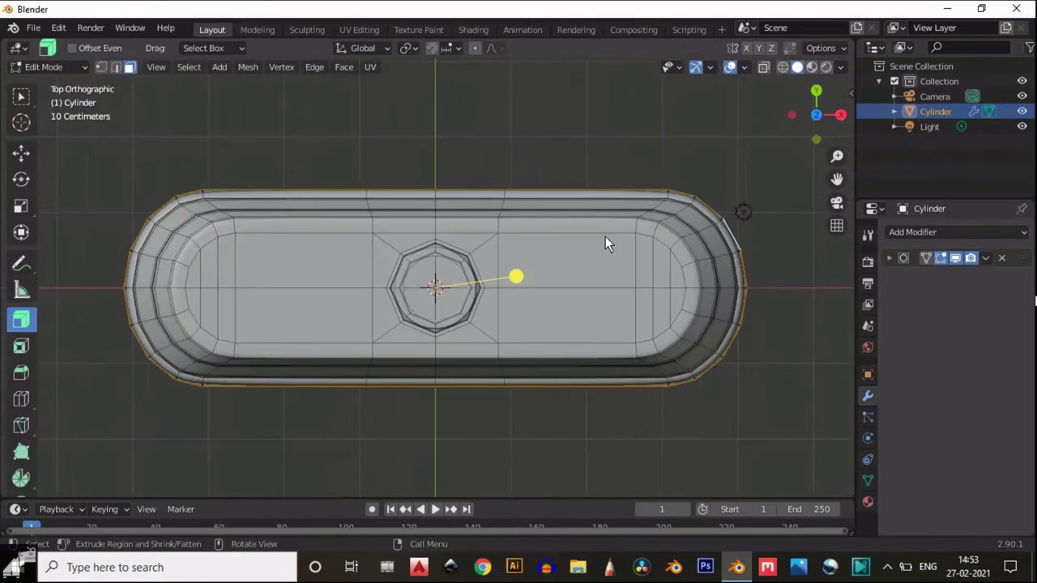
key("ctrl+r")
left_click(298, 269)
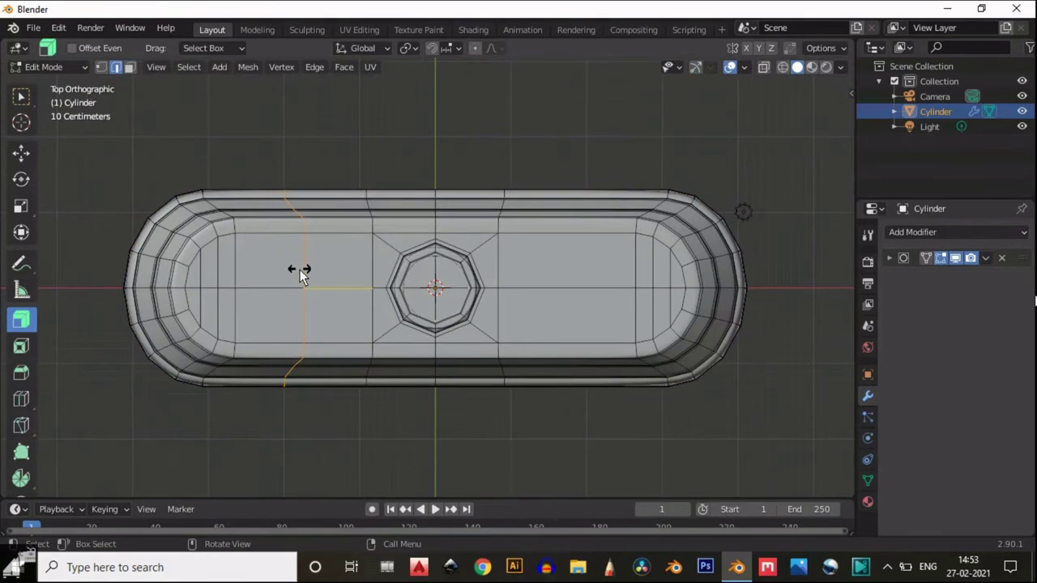
left_click(300, 269)
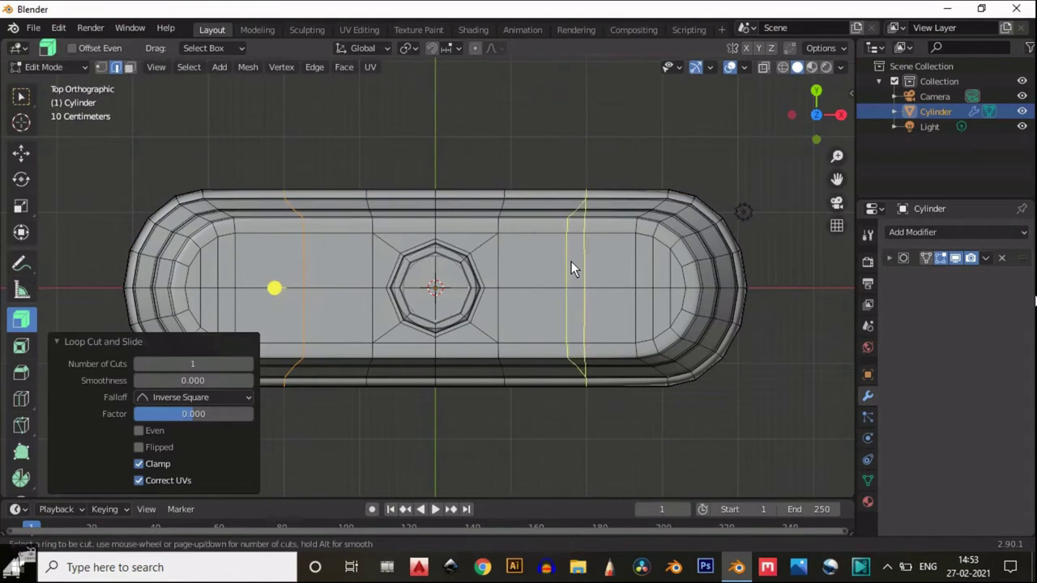
Add a loop cut midway between the neck and the +X end, and inset the face blocks on both sides by about 0.165 m.
left_click(571, 262)
left_click(565, 265)
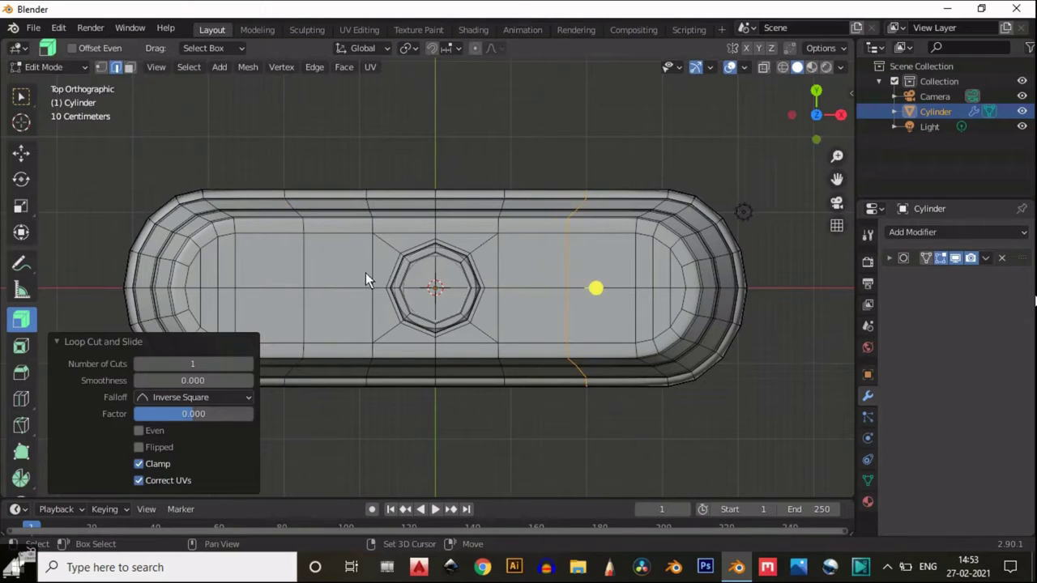
scroll(365, 275, "up", 3)
key("3")
left_click_drag(425, 283, 386, 319)
scroll(437, 308, "down", 2)
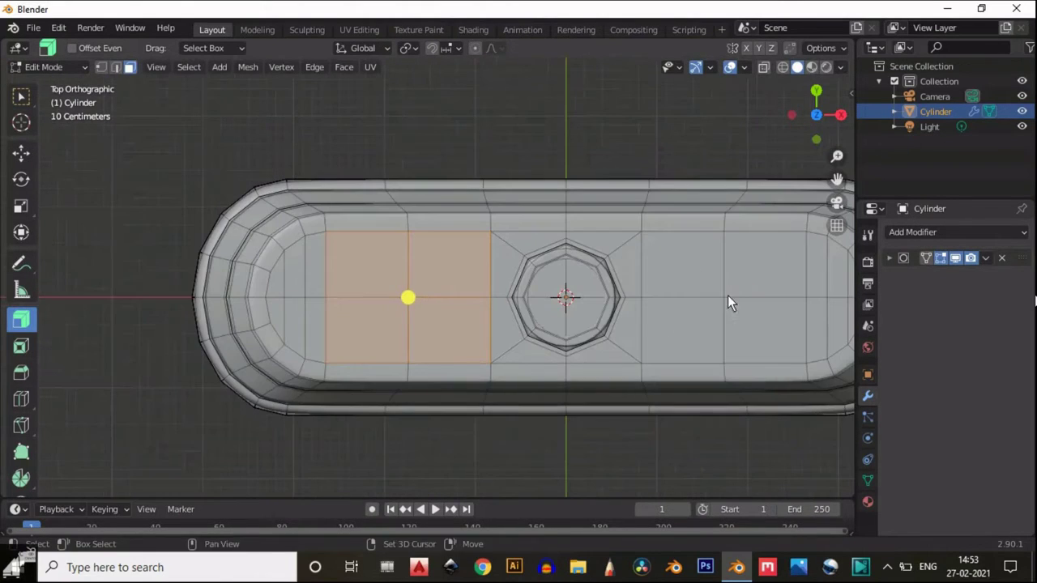
left_click_drag(728, 293, 707, 311, "shift")
scroll(486, 296, "up", 2)
key("i")
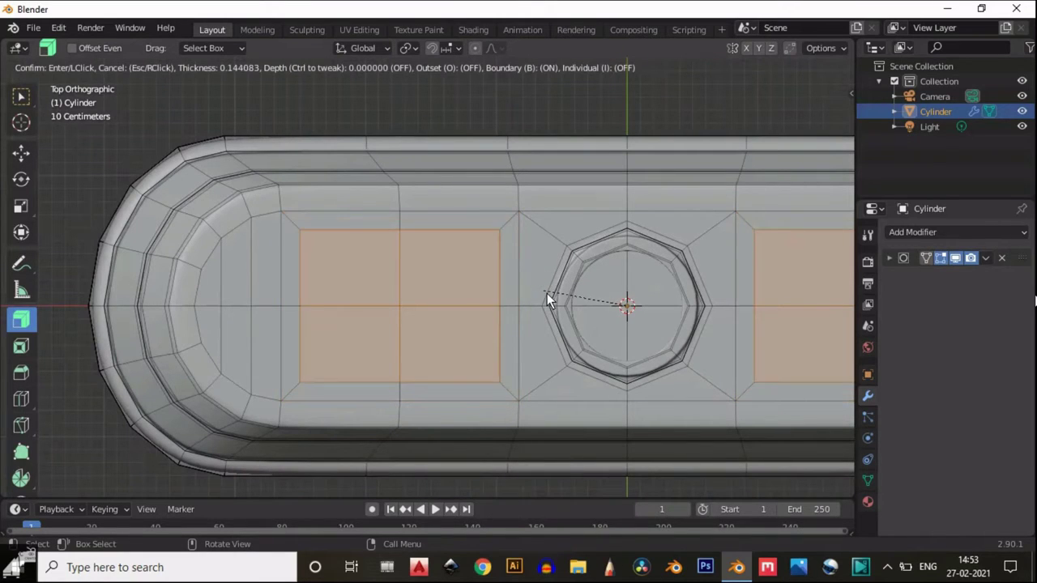
left_click(539, 286)
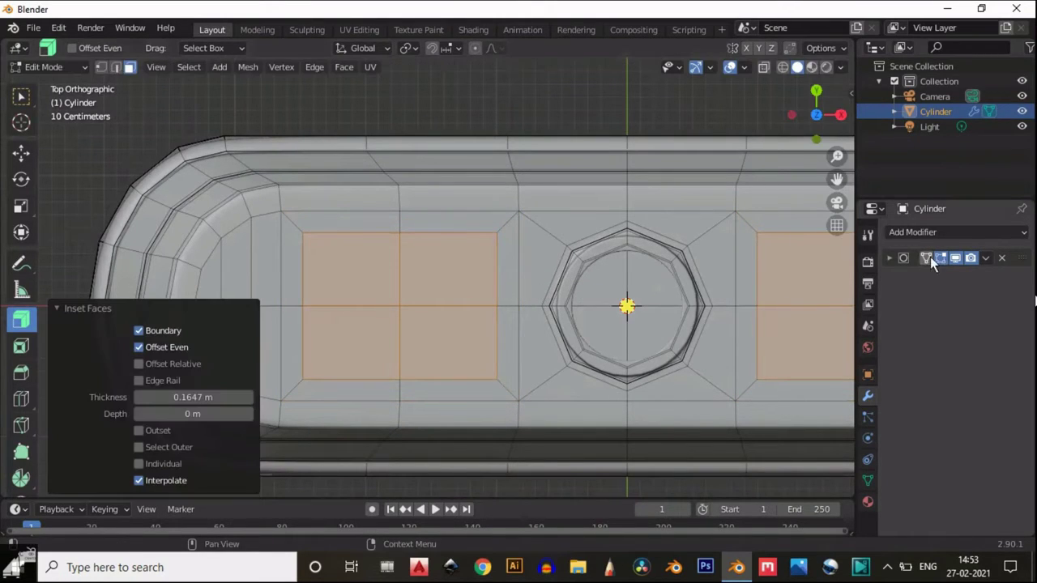
Turn off the modifier's viewport display and scale the inset face block on the neck's -X side to 0.8 along X.
left_click(954, 258)
left_click(441, 280)
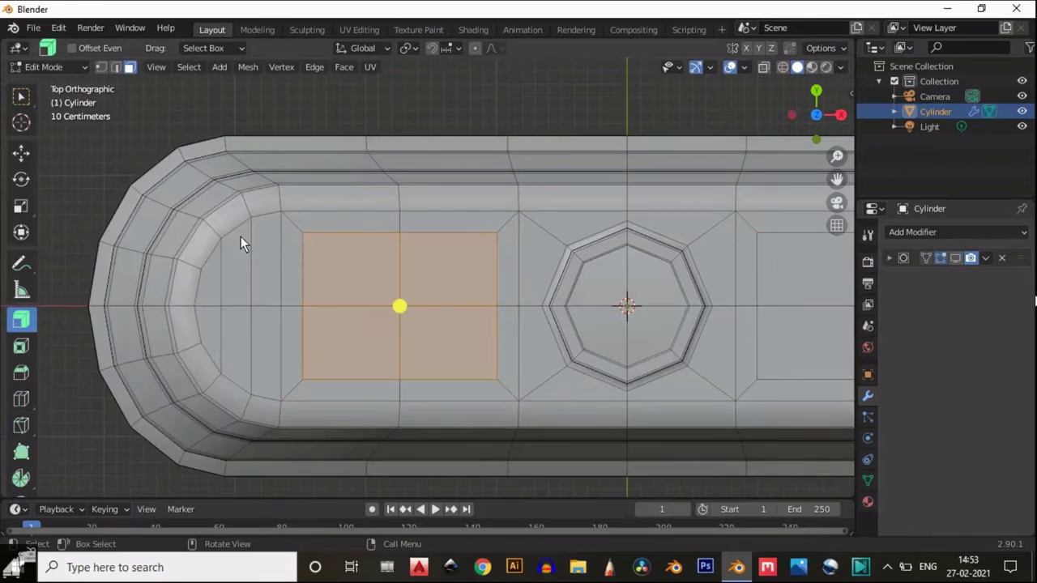
left_click(21, 205)
left_click_drag(458, 306, 443, 304)
scroll(581, 321, "down", 3)
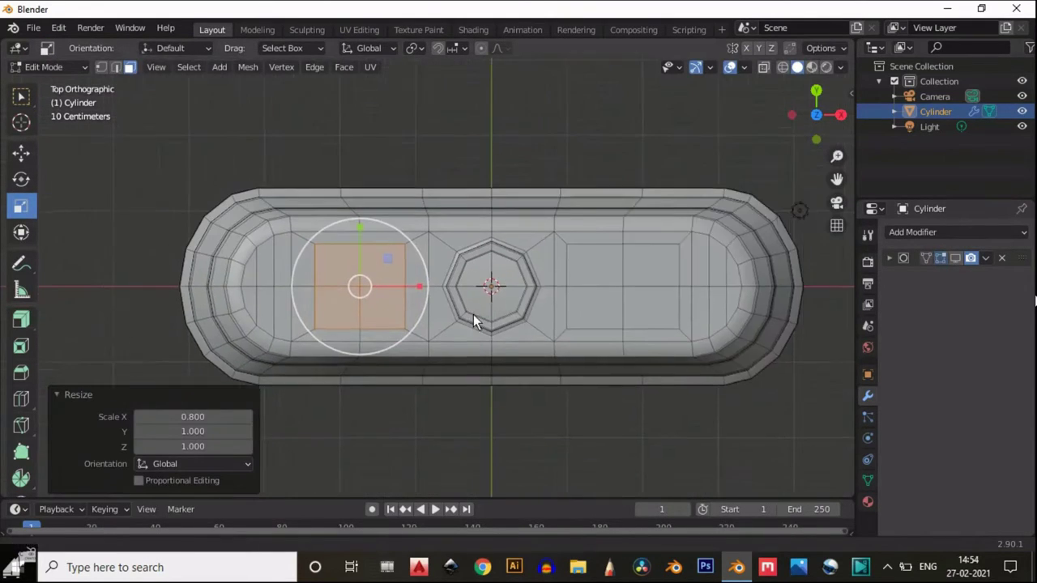
Scale the inset face block on the neck's +X side along X to match the one on the -X side.
left_click_drag(507, 307, 506, 307)
scroll(612, 278, "up", 3)
left_click_drag(685, 284, 669, 295)
scroll(418, 280, "down", 1)
scroll(418, 278, "down", 2)
Select the face blocks on both sides of the neck, inset them slightly, and shape each into a regular circle with LoopTools.
left_click_drag(298, 259, 263, 302, "shift")
middle_click_drag(303, 315, 392, 329, "shift")
scroll(425, 285, "up", 3)
key("i")
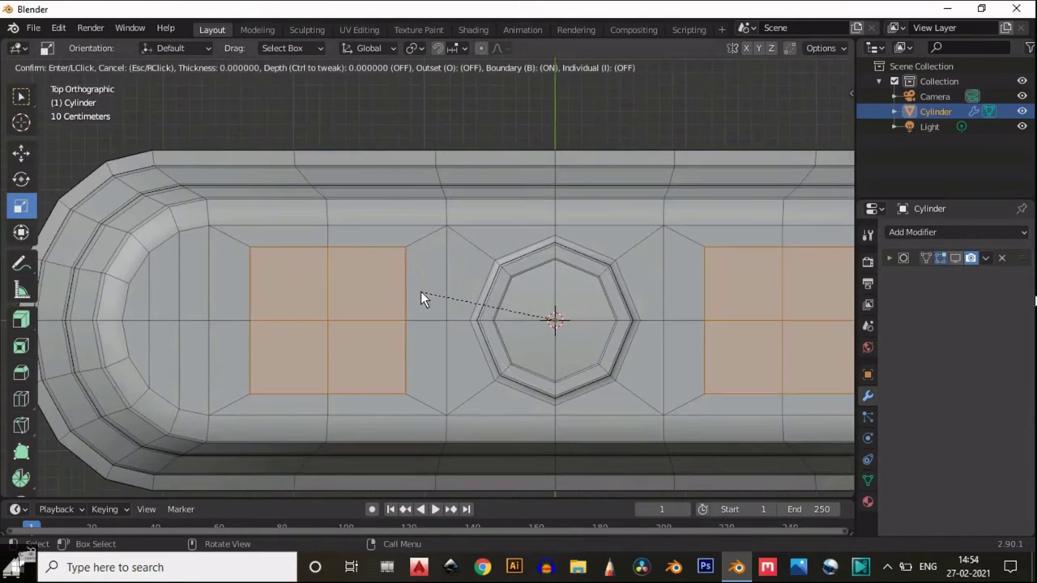
left_click(424, 292)
right_click(341, 275)
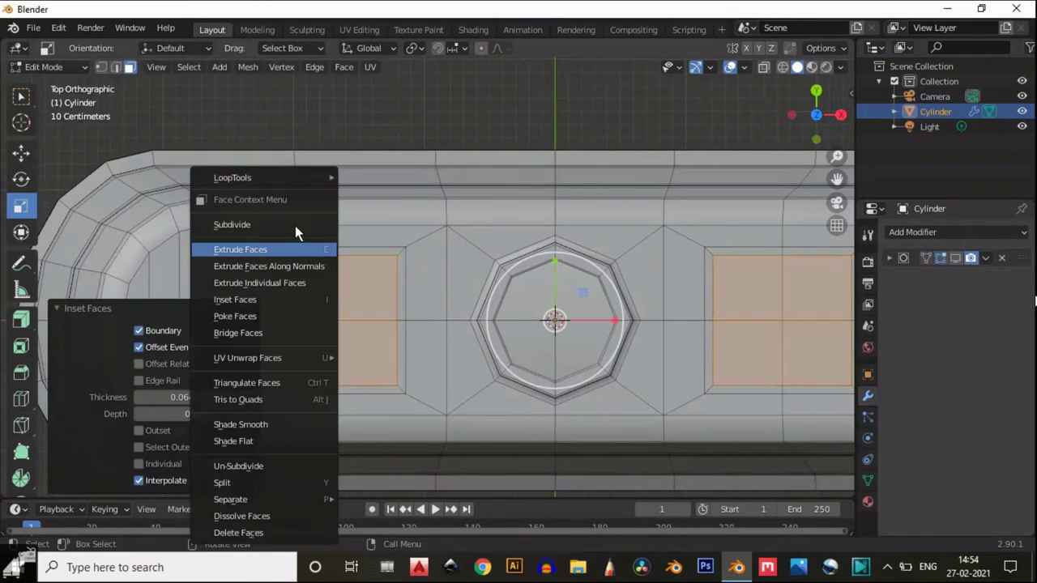
mouse_move(267, 174)
left_click(370, 192)
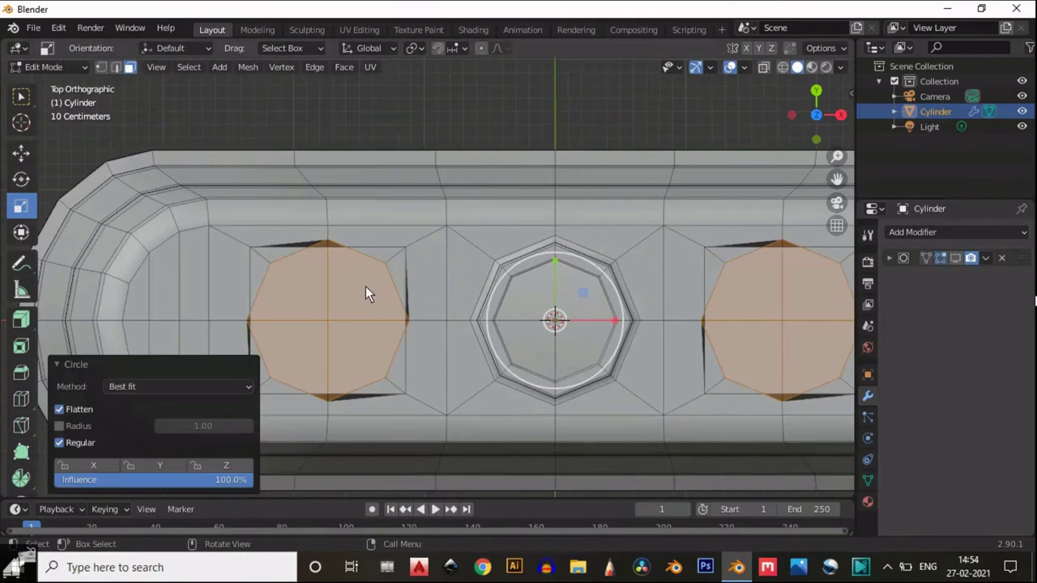
Scale the circular faces on each side of the neck separately to 0.8 about their own centres.
left_click(303, 358)
key("s")
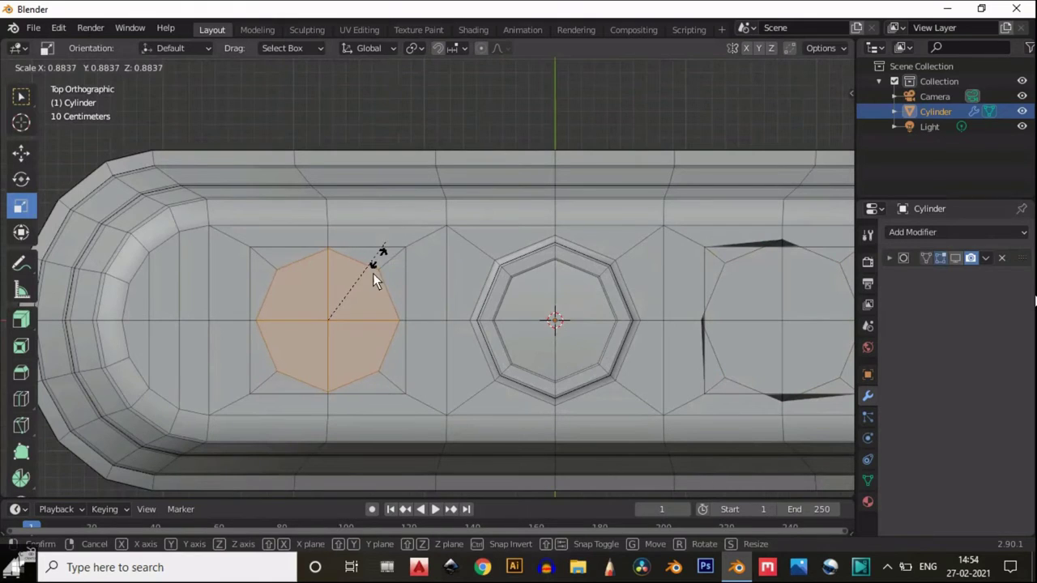
left_click(367, 280)
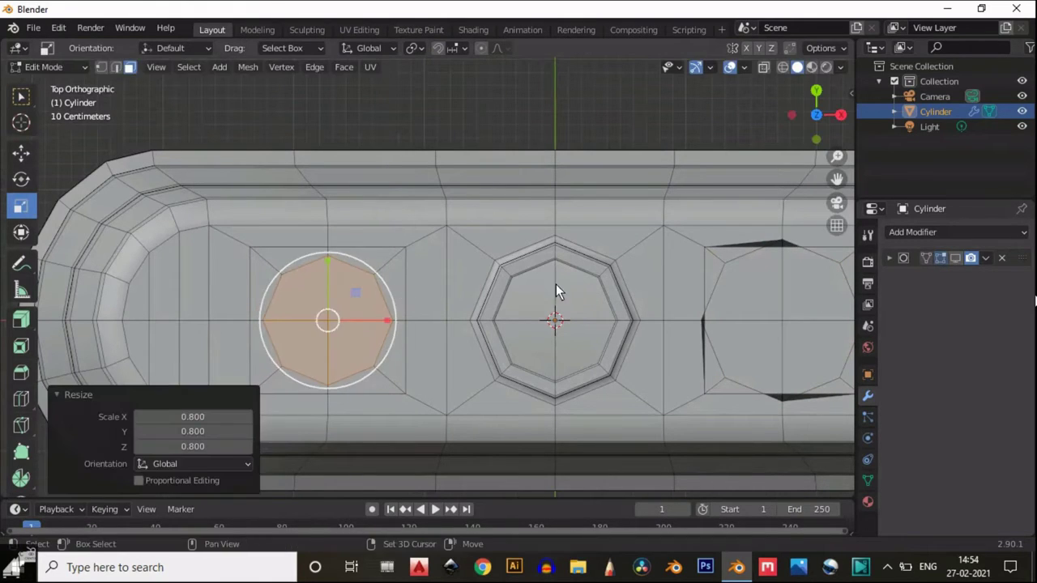
middle_click_drag(416, 274, 123, 258, "shift")
left_click_drag(364, 340, 512, 276)
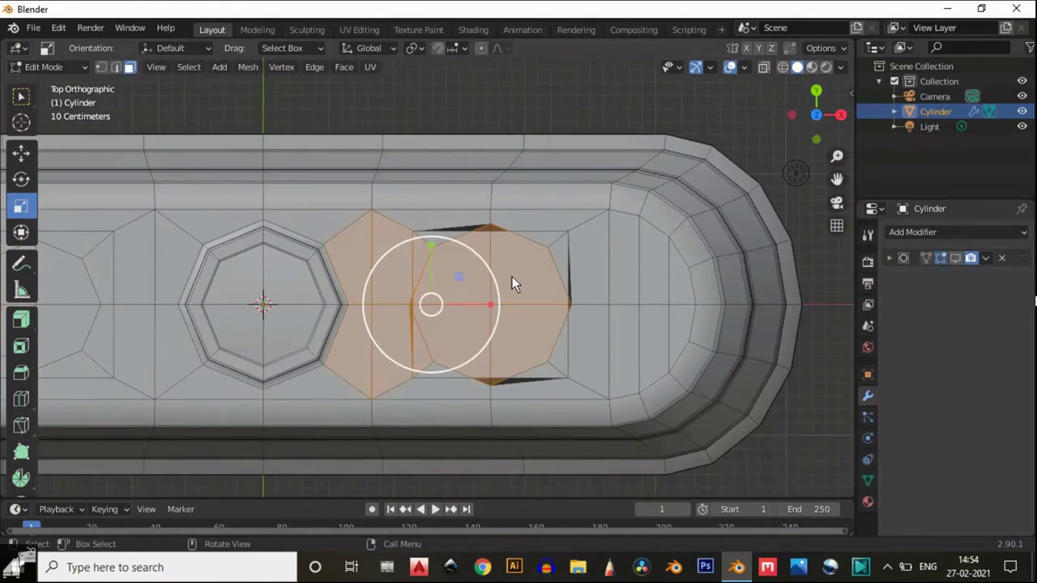
left_click(472, 340)
key("s")
left_click(572, 249)
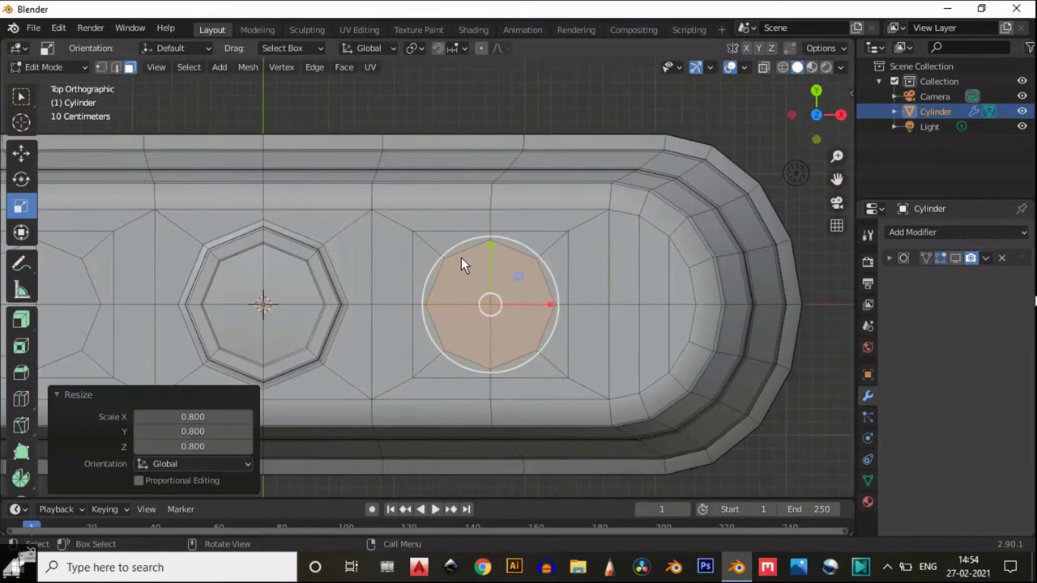
Select both circular face groups together and inset them by about 0.023 m.
scroll(392, 277, "up", 6, "ctrl")
left_click(315, 265, "shift")
scroll(322, 262, "down", 4)
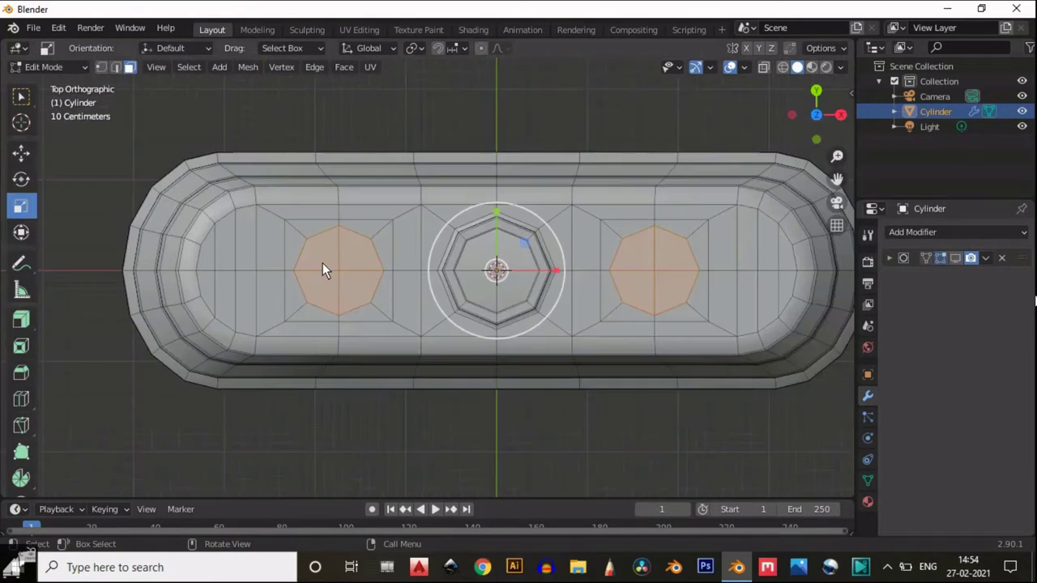
scroll(369, 224, "up", 6)
key("i")
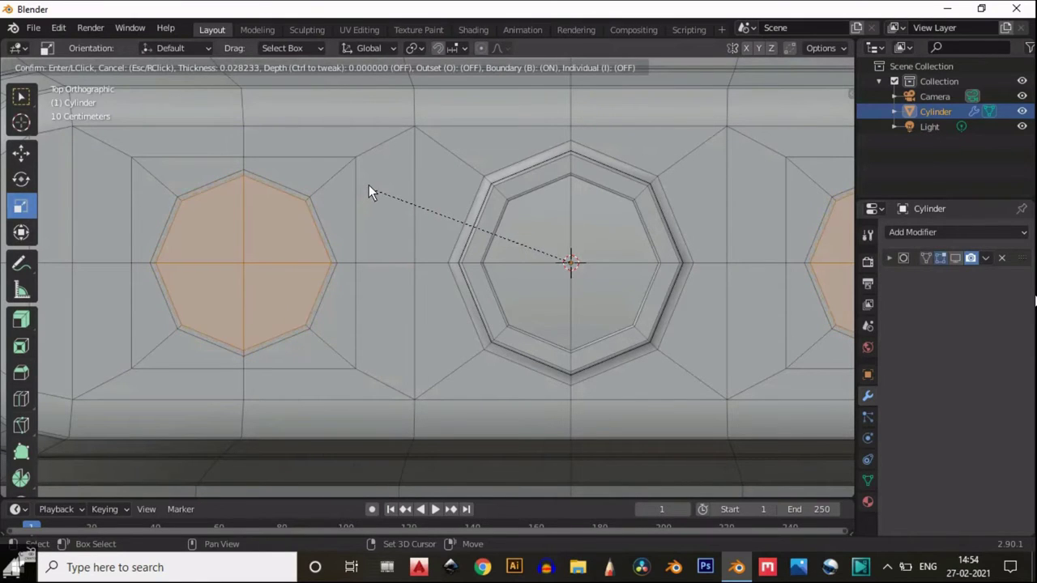
left_click(365, 179)
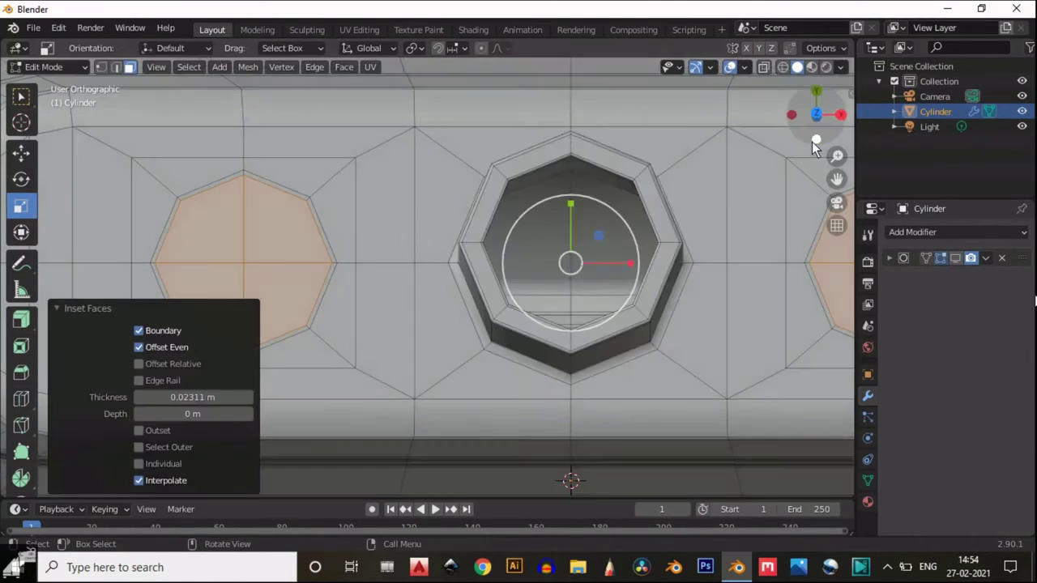
In the front view, extrude both circular face groups upward by 0.05 m.
left_click(814, 140)
key("e")
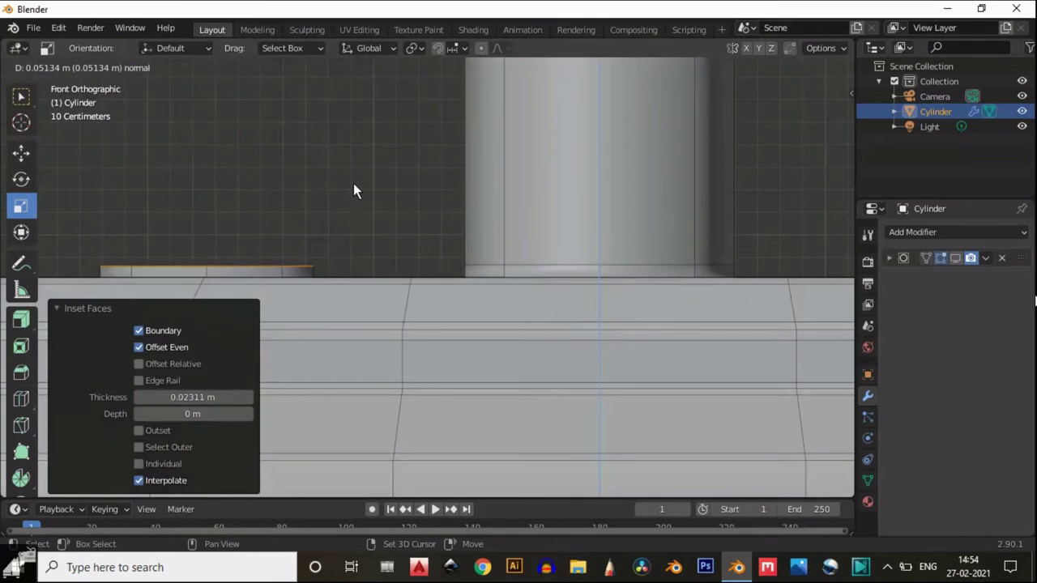
left_click(340, 211)
middle_click_drag(395, 224, 527, 227, "shift")
scroll(527, 221, "up", 3)
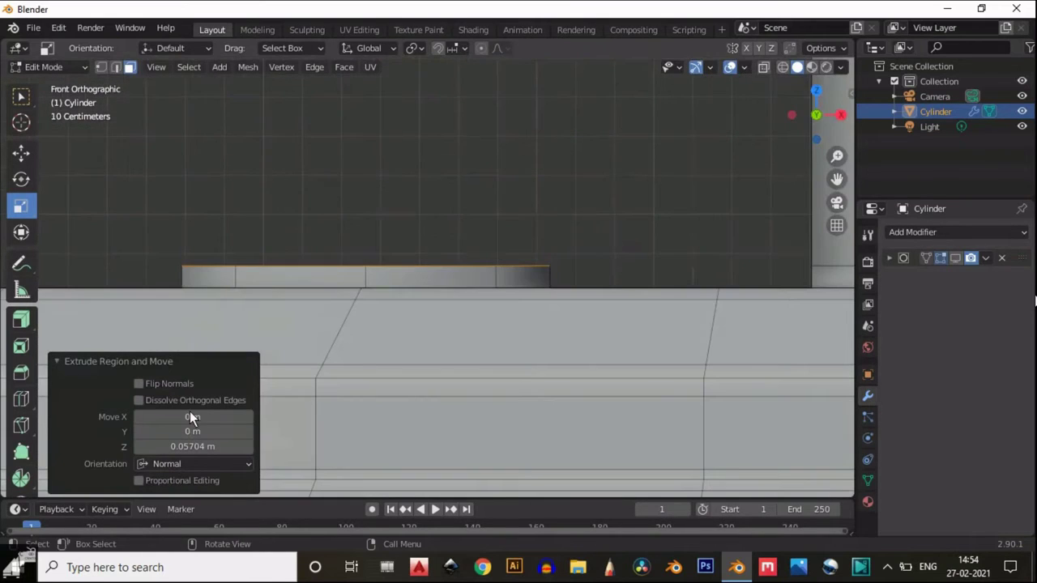
key("Return")
scroll(367, 203, "down", 3)
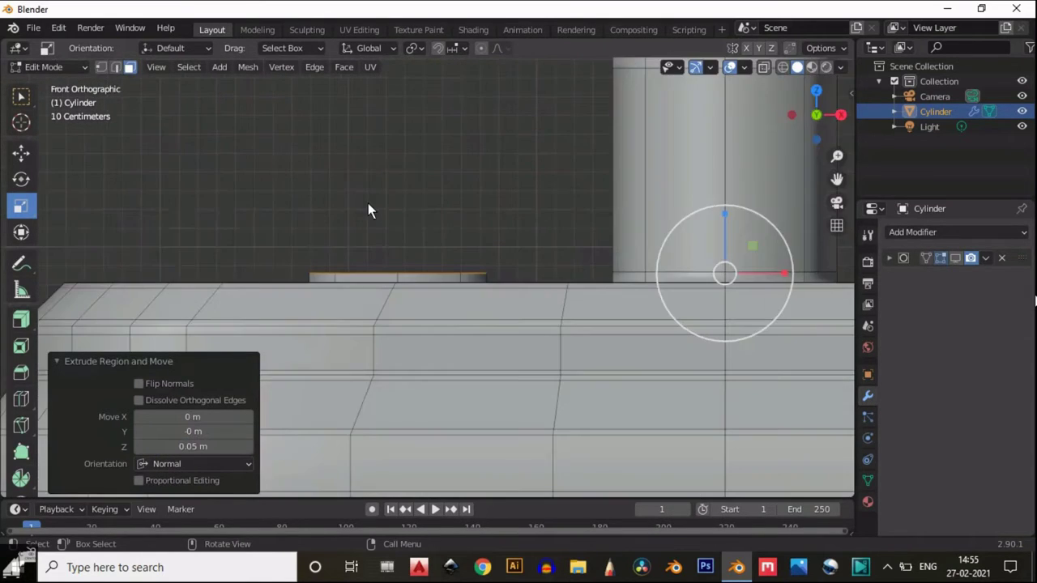
Inset the top faces of both raised discs with a thickness of 0.03 m.
middle_click_drag(368, 202, 388, 253)
key("i")
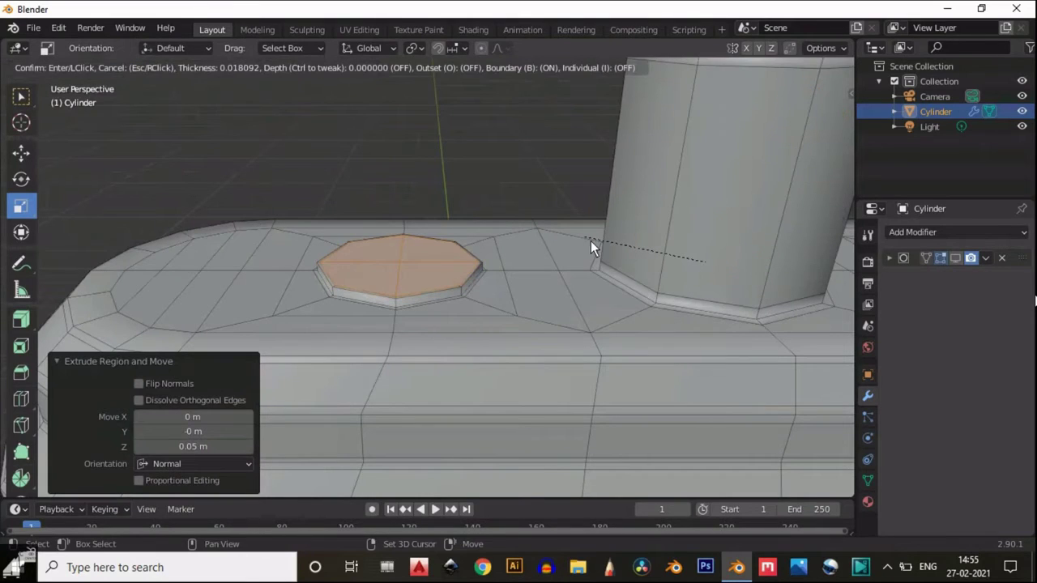
left_click(604, 258)
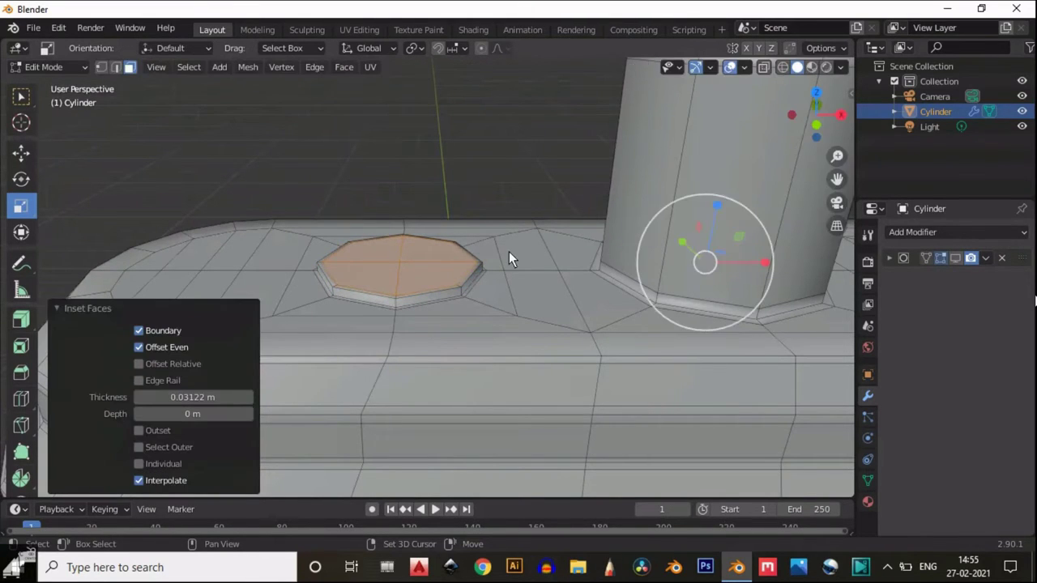
scroll(509, 251, "up", 3)
middle_click_drag(456, 235, 430, 312)
left_click(197, 396)
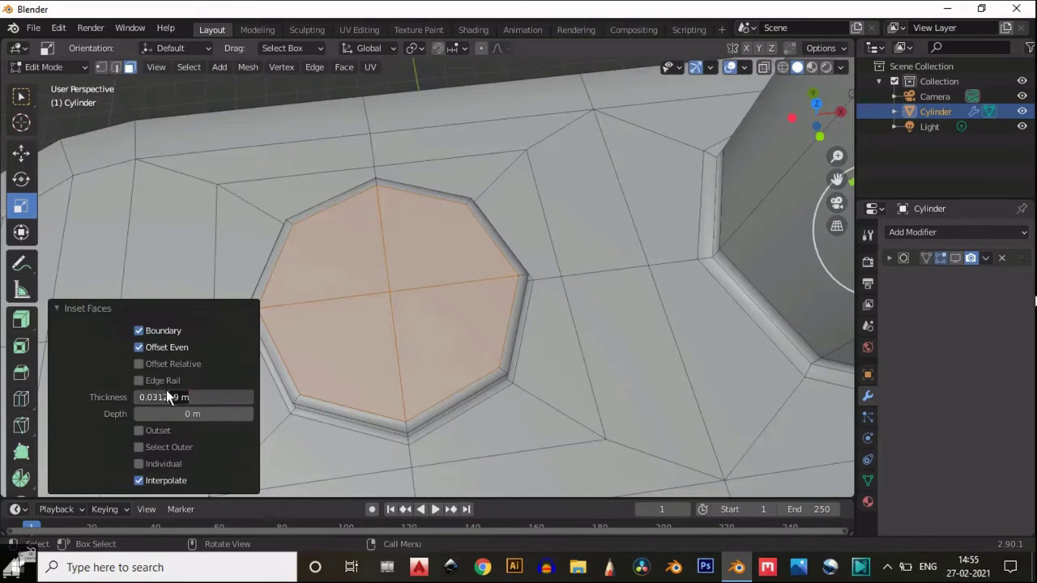
type("0.03")
key("Return")
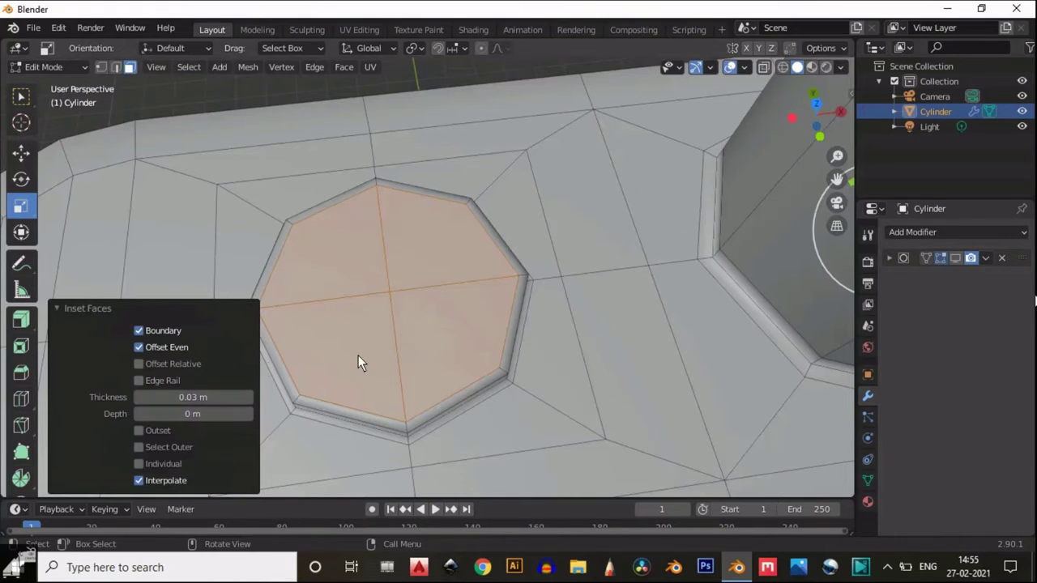
Move the inset top faces of both discs up along Z by about 0.027 m.
scroll(358, 355, "down", 3)
left_click(23, 152)
middle_click_drag(451, 253, 681, 287)
left_click_drag(680, 287, 679, 269)
scroll(461, 360, "up", 3)
middle_click_drag(461, 361, 494, 364)
Inset the raised top faces of both discs again, setting the thickness to 0.03 m.
key("i")
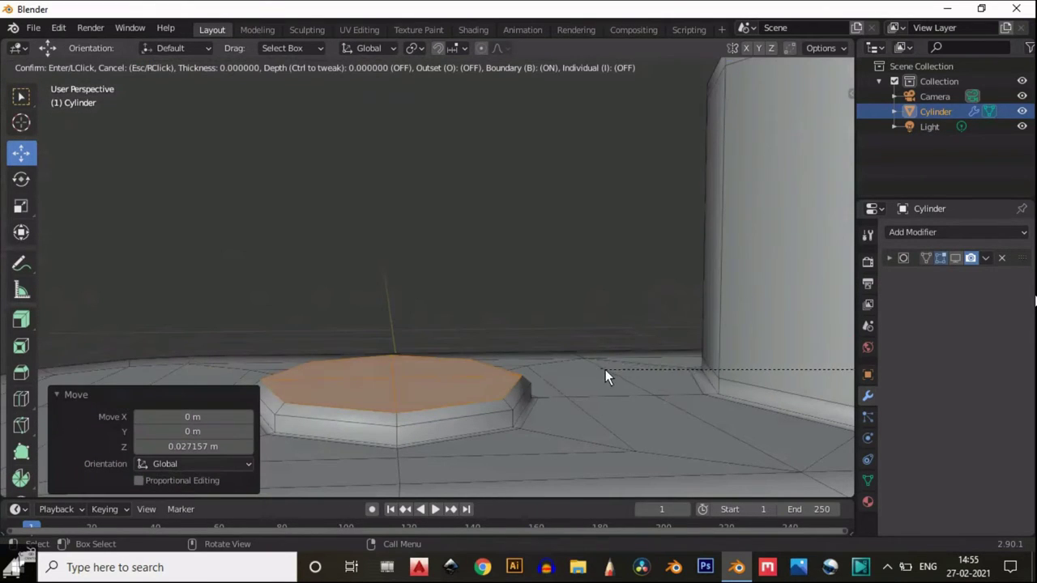
left_click(599, 367)
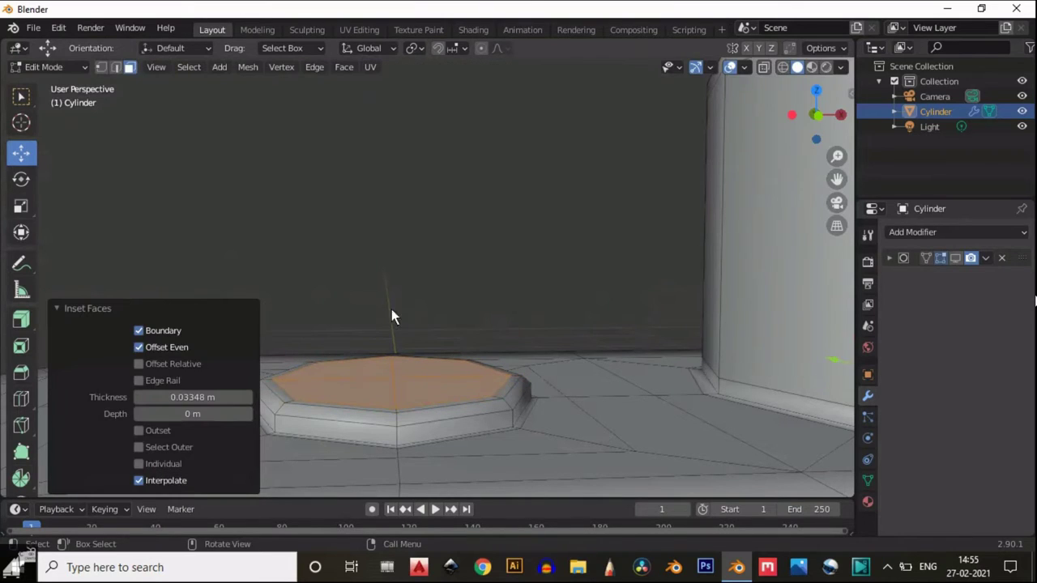
left_click(182, 397)
type("0.03")
key("Return")
Extrude the inner top faces of both discs downward, with a Z move of -0.015 m.
key("e")
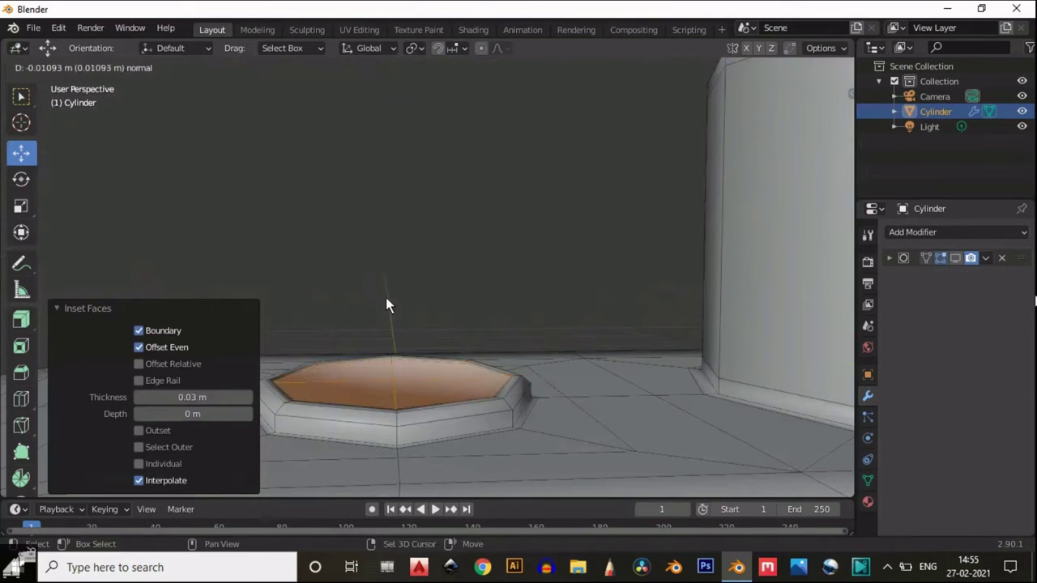
left_click(386, 301)
left_click(196, 447)
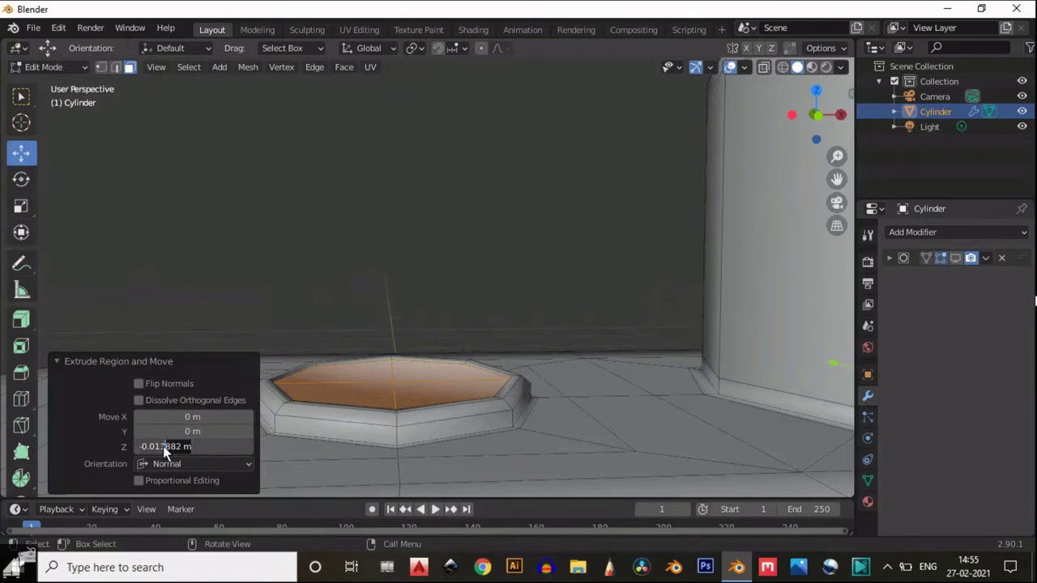
left_click_drag(163, 446, 158, 445)
type("5")
key("Return")
Inset the recessed faces of both discs by about 0.023 m.
middle_click_drag(330, 312, 525, 354)
key("i")
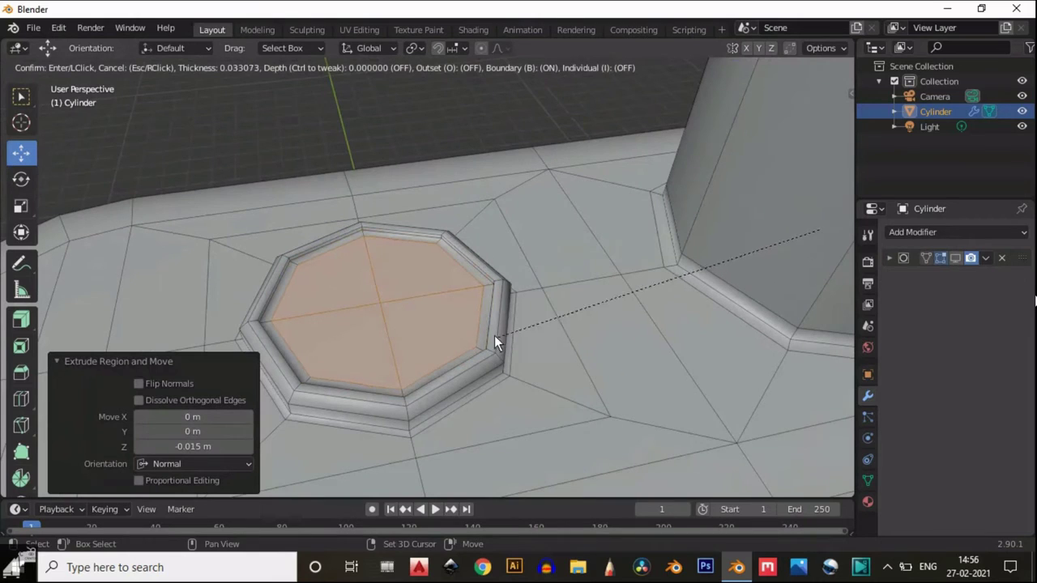
left_click(471, 322)
scroll(502, 328, "up", 4)
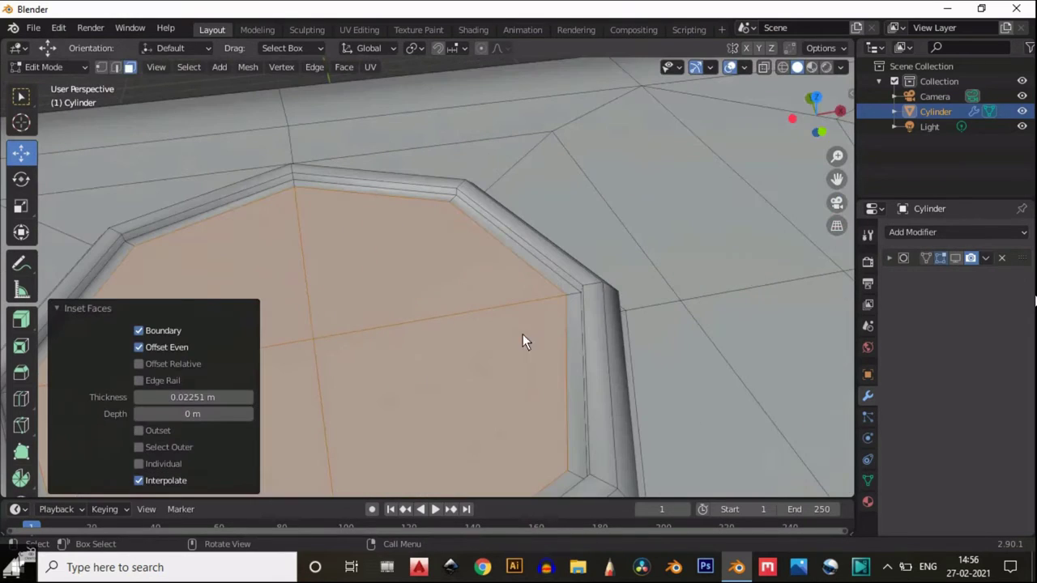
Set the inset thickness of the selected octagonal faces inside the raised ring to 0.015 m.
left_click(187, 397)
type("0.015")
key("Return")
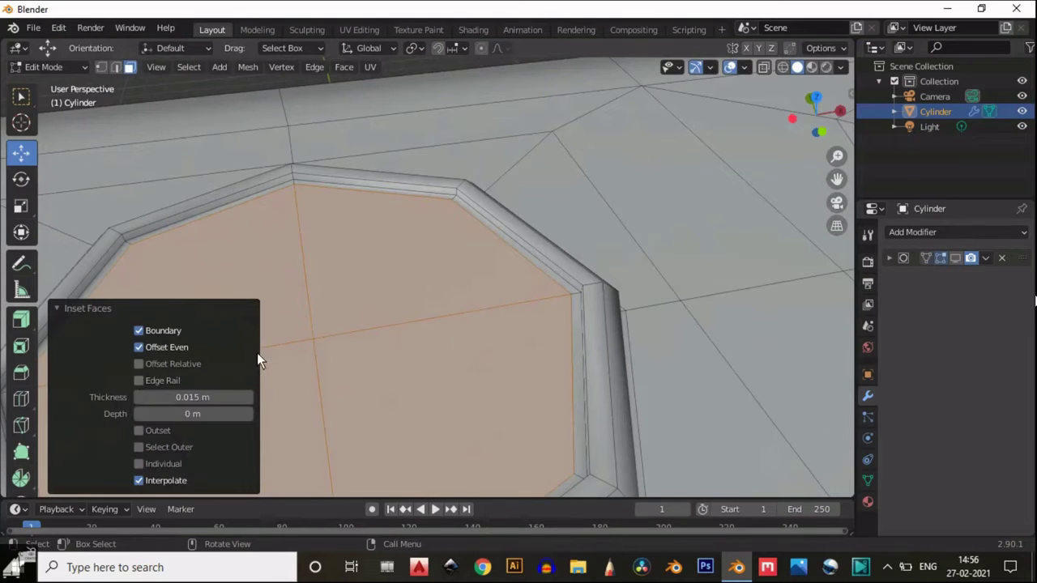
Add two loop cuts around the ring's outer wall, near its bottom and top edges, at slide factors 0.8 and -0.8.
scroll(469, 332, "down", 5)
middle_click_drag(564, 392, 403, 340)
key("g")
key("g")
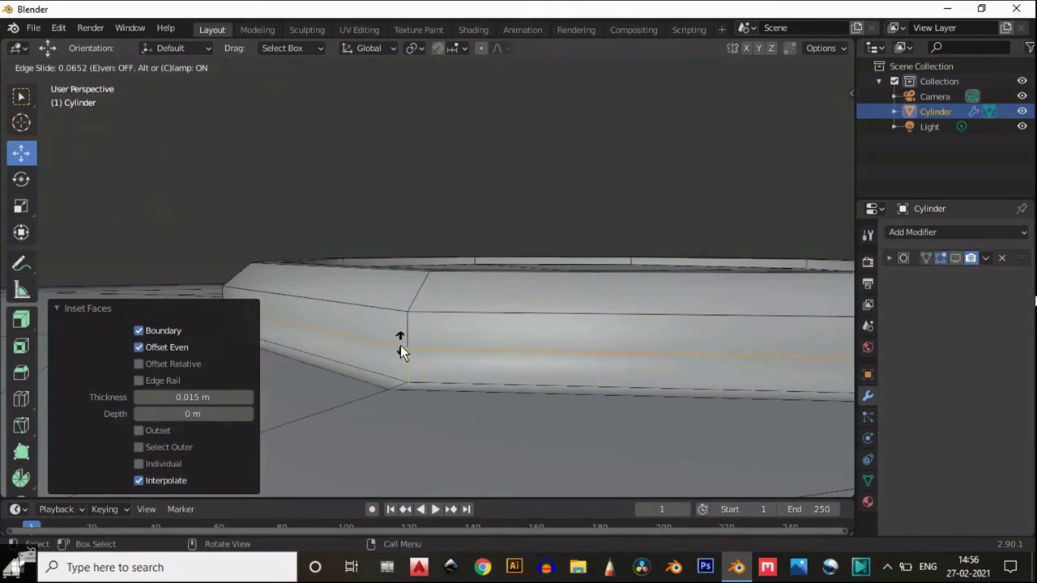
left_click(404, 364)
key("ctrl+r")
left_click(403, 354)
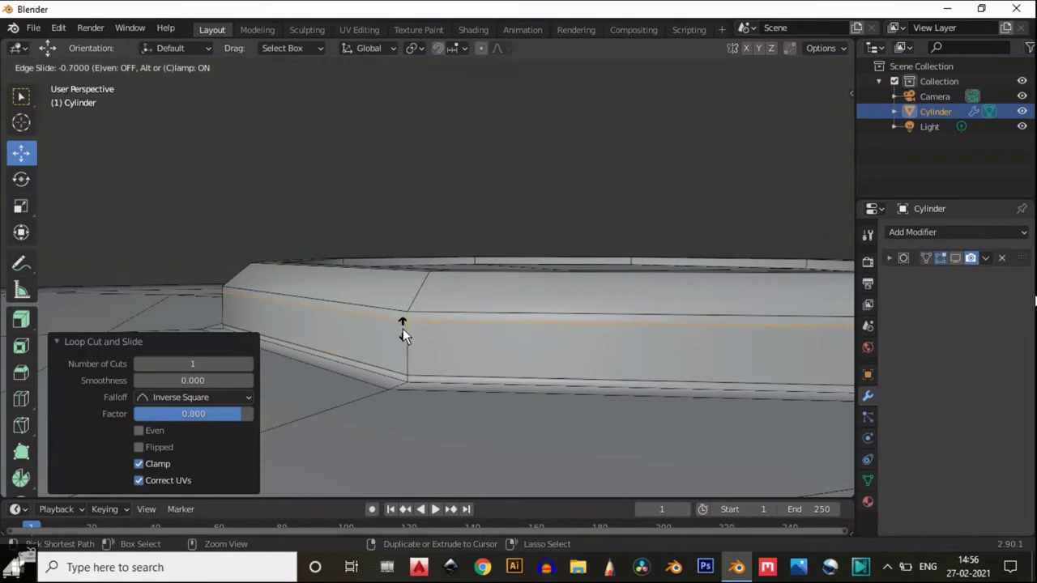
left_click(403, 327)
Add two loop cuts along the ring's sloped outer top band, close to each border, at factors -0.8 and 0.8.
middle_click_drag(402, 327, 413, 356)
key("ctrl+r")
left_click(426, 289)
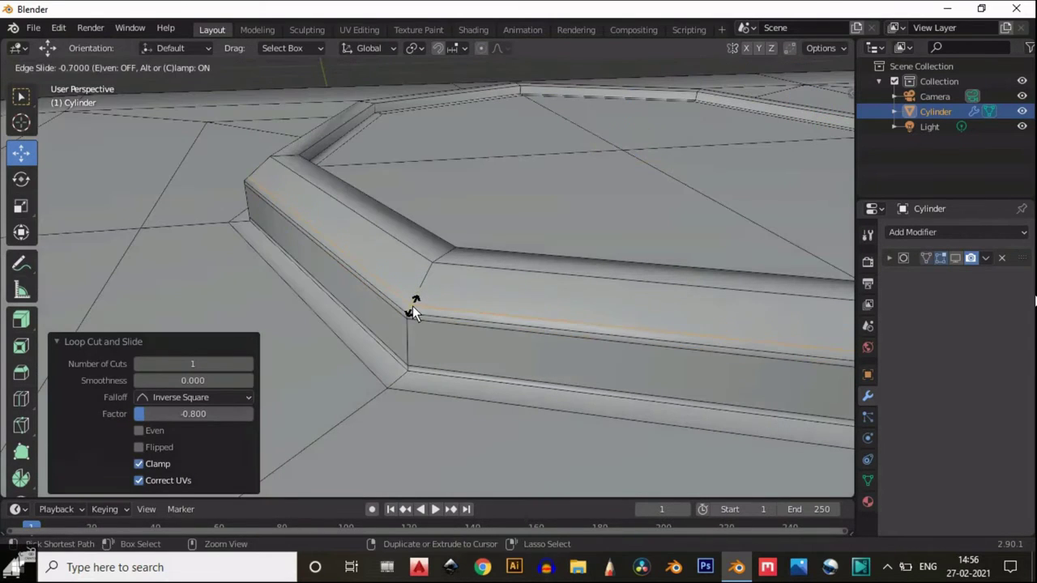
left_click(413, 305)
key("ctrl+r")
left_click(419, 292)
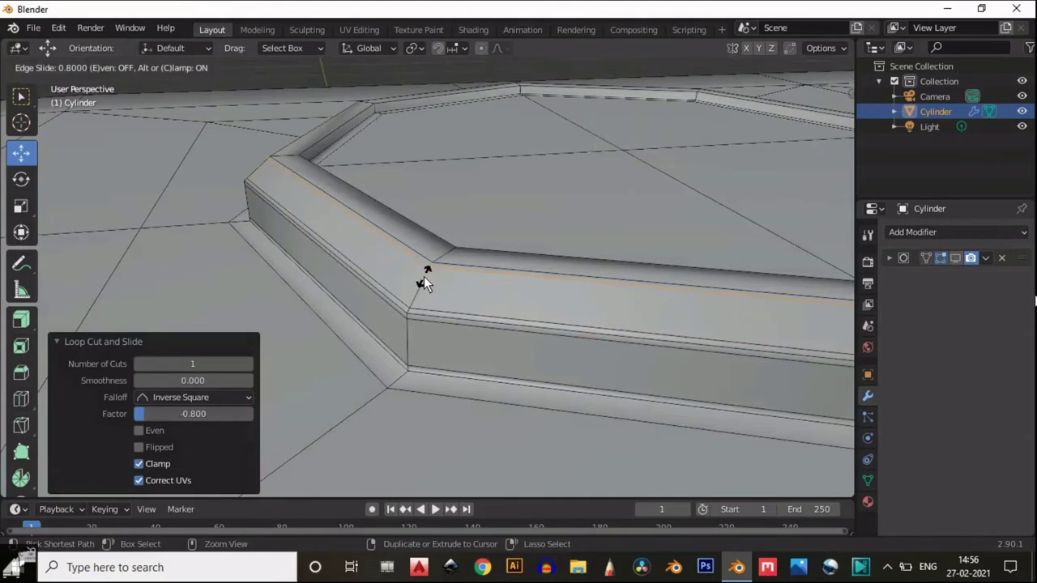
left_click(435, 280, "ctrl")
Add two loop cuts along the ring's inner top band, close to each border, at factors -0.8 and 0.8.
middle_click_drag(441, 281, 412, 332)
scroll(412, 331, "up", 4)
key("ctrl+r")
left_click(405, 356)
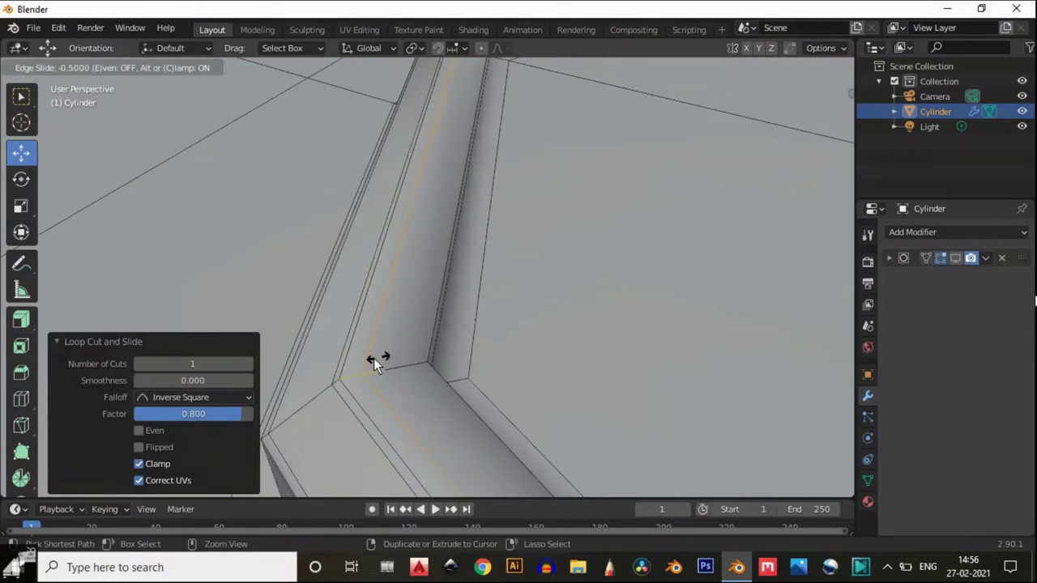
left_click(369, 358, "ctrl")
key("ctrl+r")
left_click(396, 372)
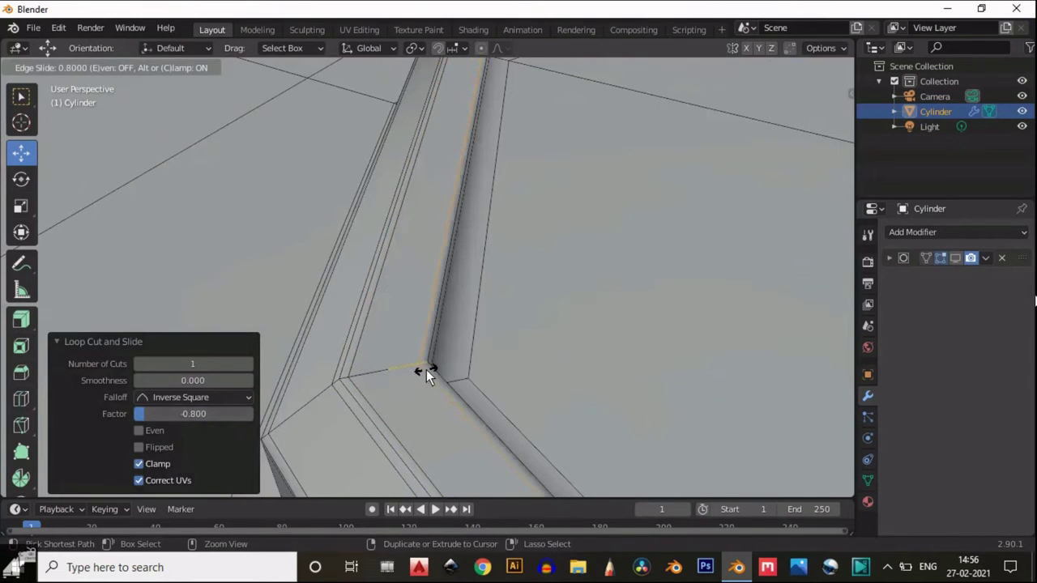
left_click(426, 369)
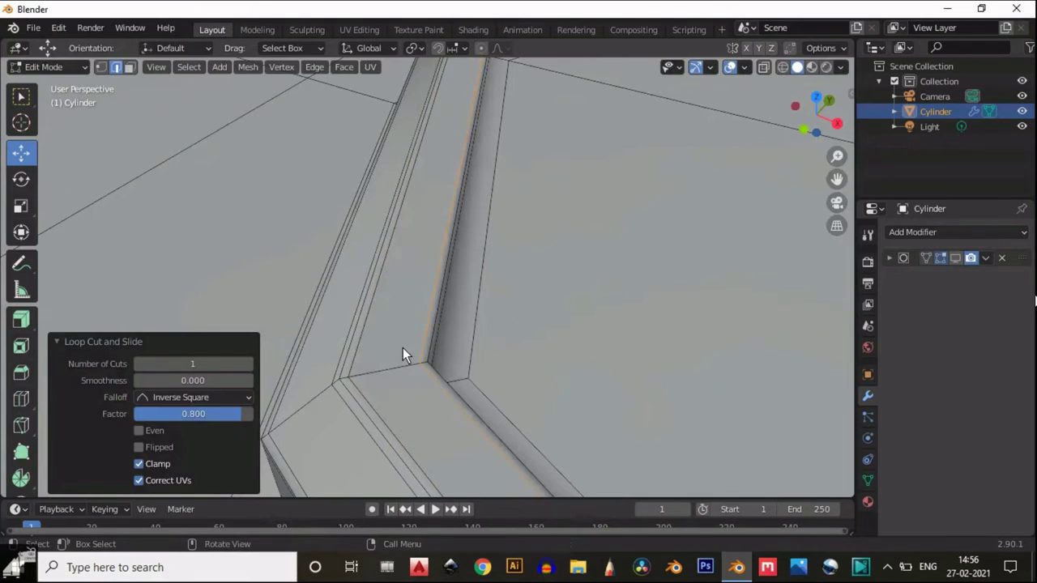
Add two loop cuts around the ring's inner wall, near its bottom and top edges, at factors -0.8 and 0.8.
middle_click_drag(403, 348, 371, 357)
key("ctrl+r")
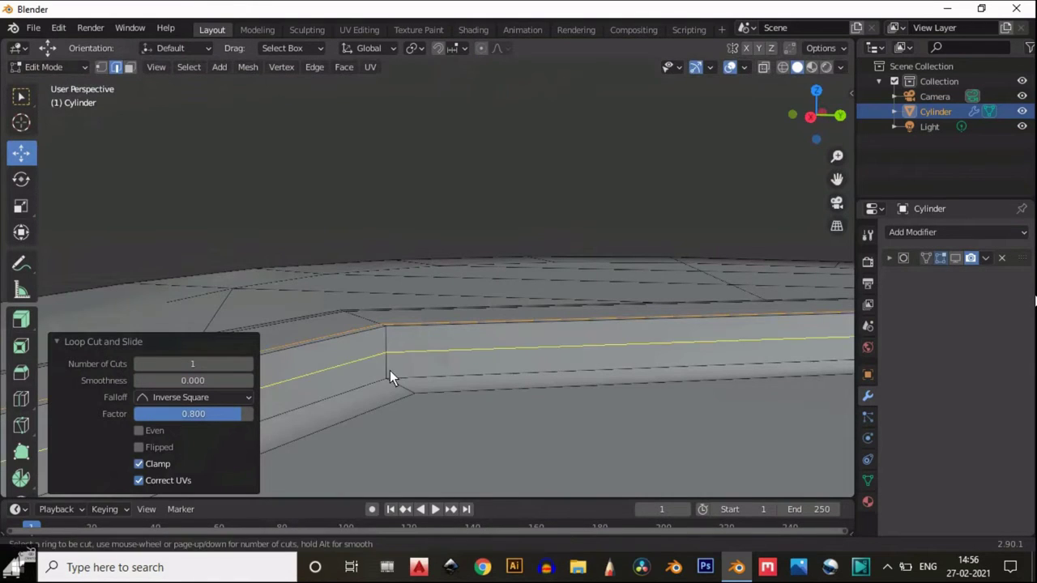
left_click(389, 370)
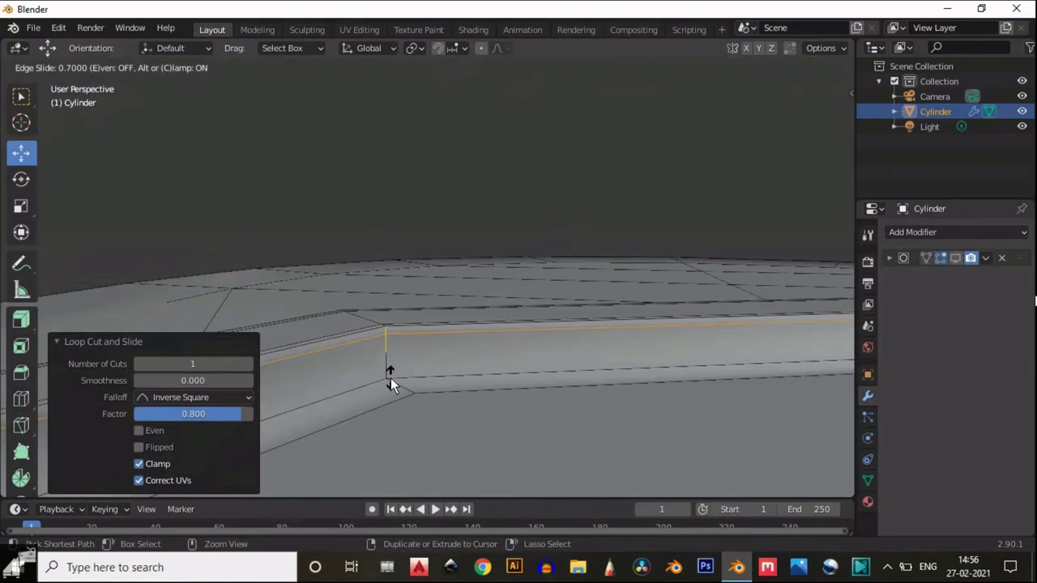
left_click(392, 334)
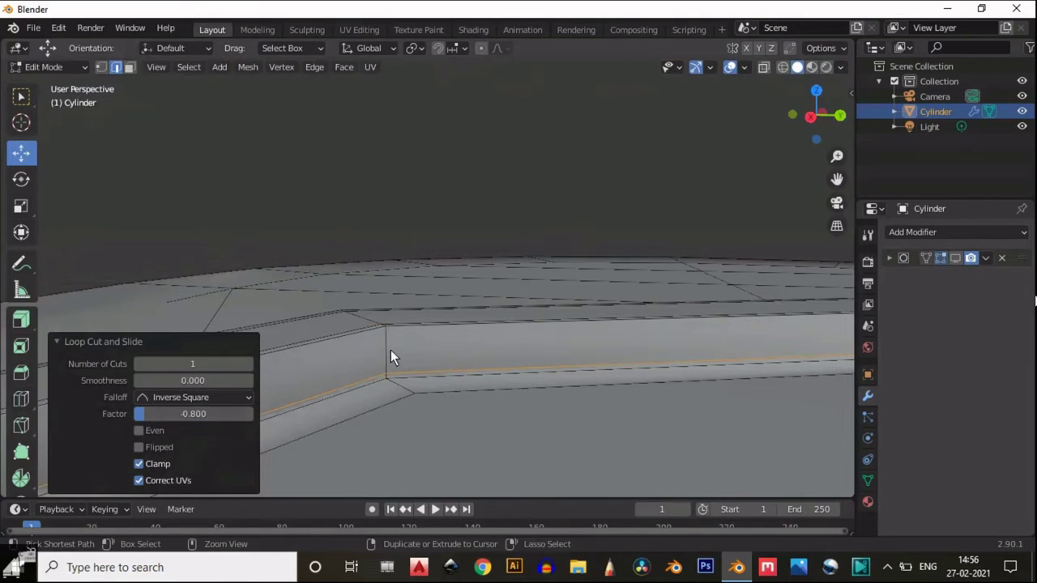
key("g")
key("g")
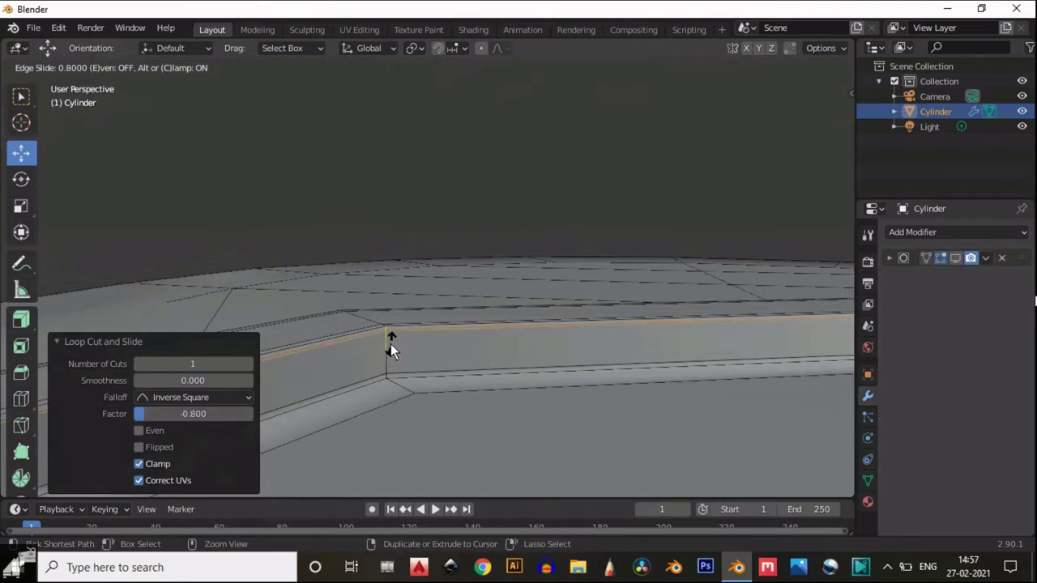
left_click(391, 344)
On the raised ring across the neck, add outer-wall loop cuts near the bottom and top edges at factors 0.8 and -0.8.
middle_click_drag(425, 333, 643, 420)
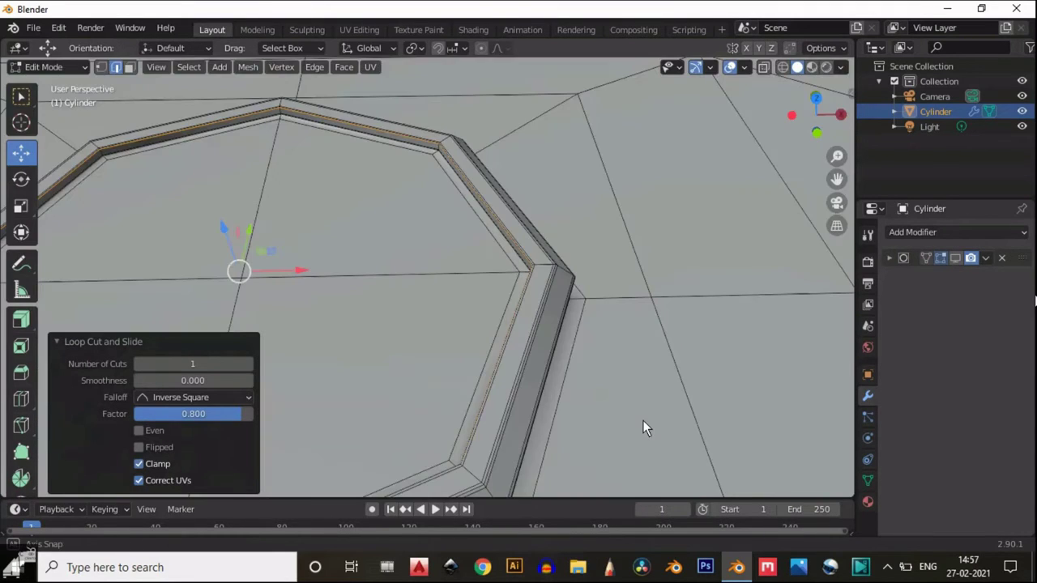
scroll(663, 393, "down", 7)
middle_click_drag(497, 417, 377, 434, "shift")
middle_click_drag(729, 301, 432, 333, "shift")
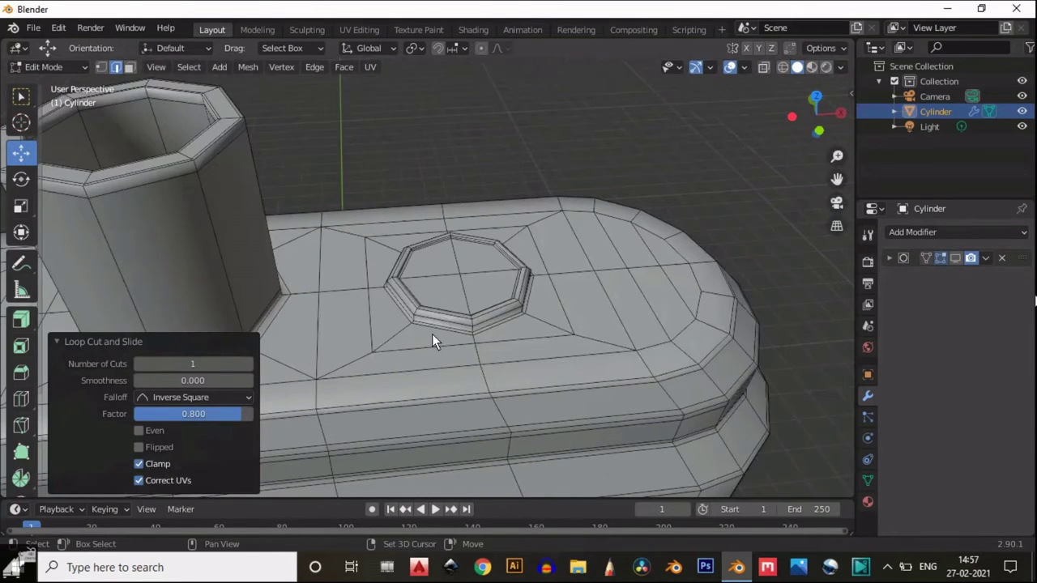
scroll(543, 325, "up", 5)
middle_click_drag(497, 385, 440, 272)
scroll(586, 414, "up", 2)
key("ctrl+r")
left_click(512, 350)
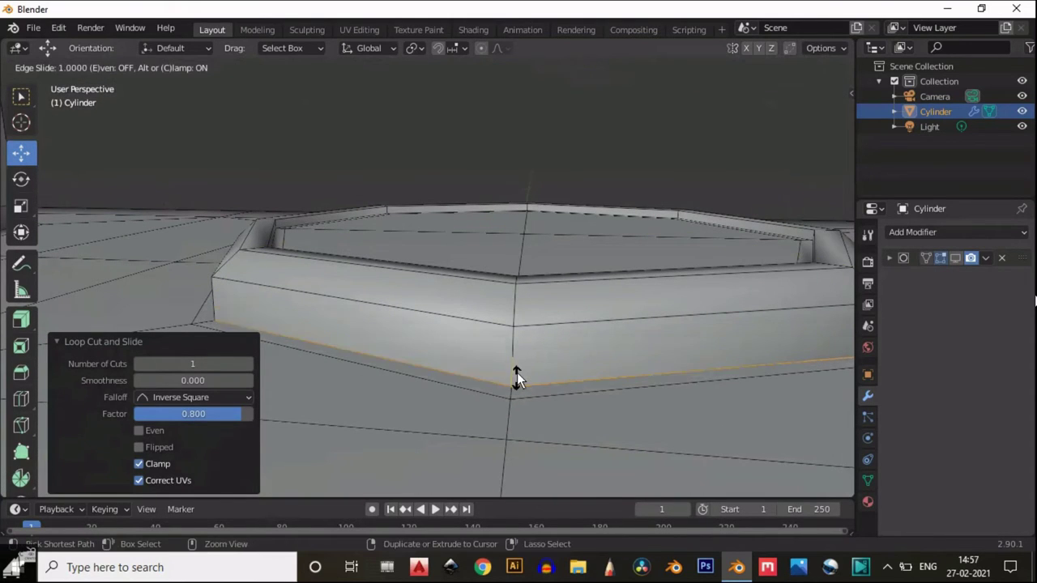
left_click(517, 373)
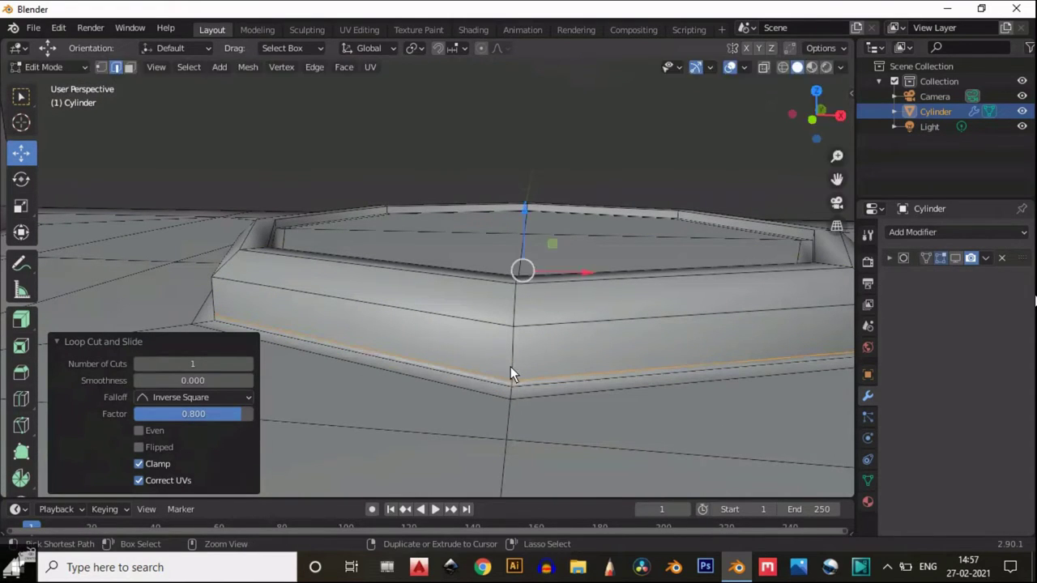
key("ctrl+r")
left_click(510, 352)
left_click(512, 341)
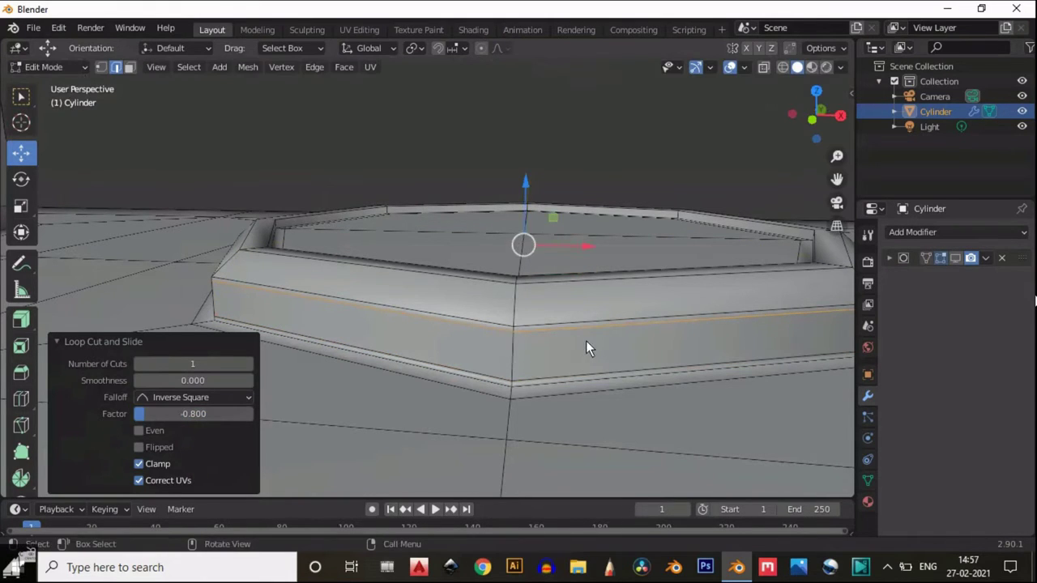
Add two loop cuts along the second ring's sloped outer top band, near its outer and inner borders, at factors -0.8 and 0.8.
middle_click_drag(588, 347, 673, 268)
scroll(581, 314, "up", 2)
key("ctrl+r")
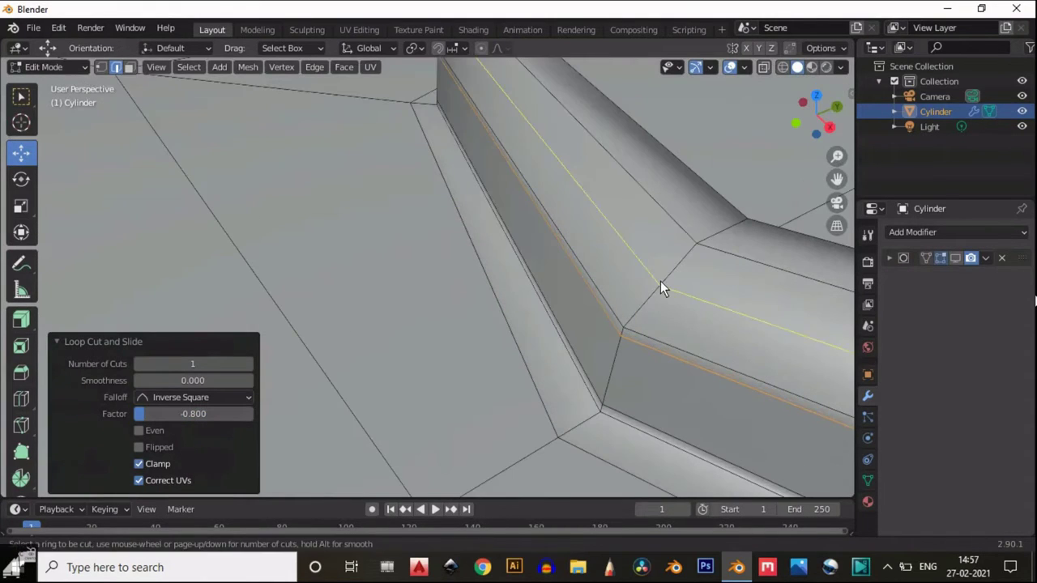
left_click(658, 287)
left_click(658, 296)
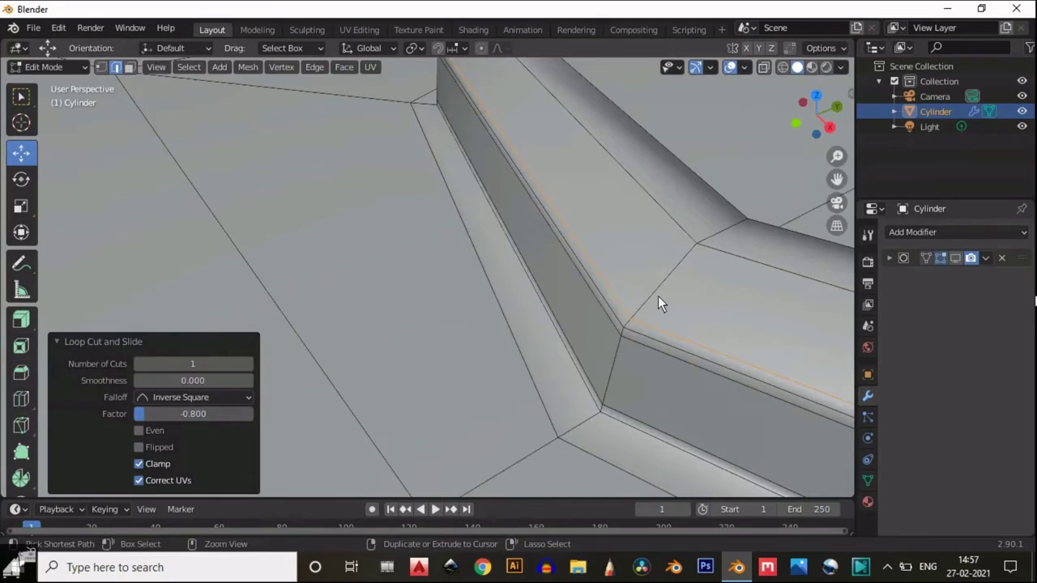
key("ctrl+r")
left_click(658, 296)
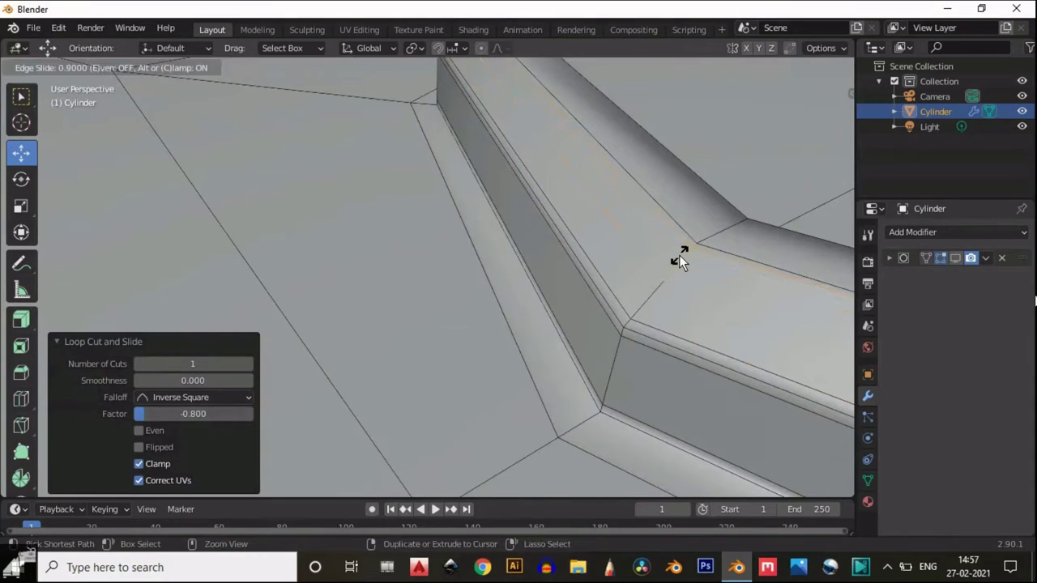
left_click(679, 258)
Add two loop cuts along the second ring's inner top band, close to each border, at factors -0.7 and 0.8.
middle_click_drag(709, 268, 471, 371)
key("ctrl+r")
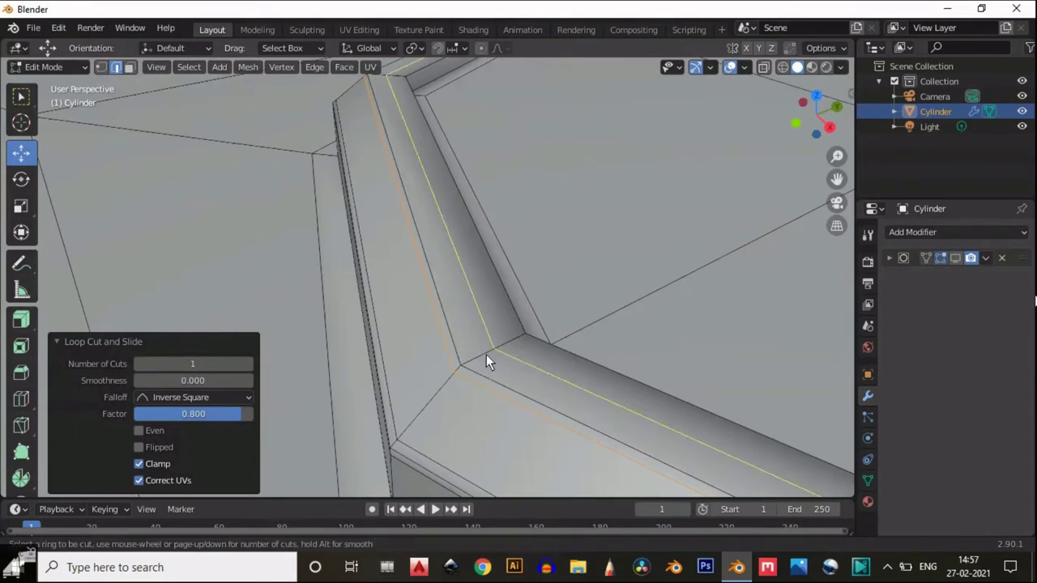
left_click(486, 354)
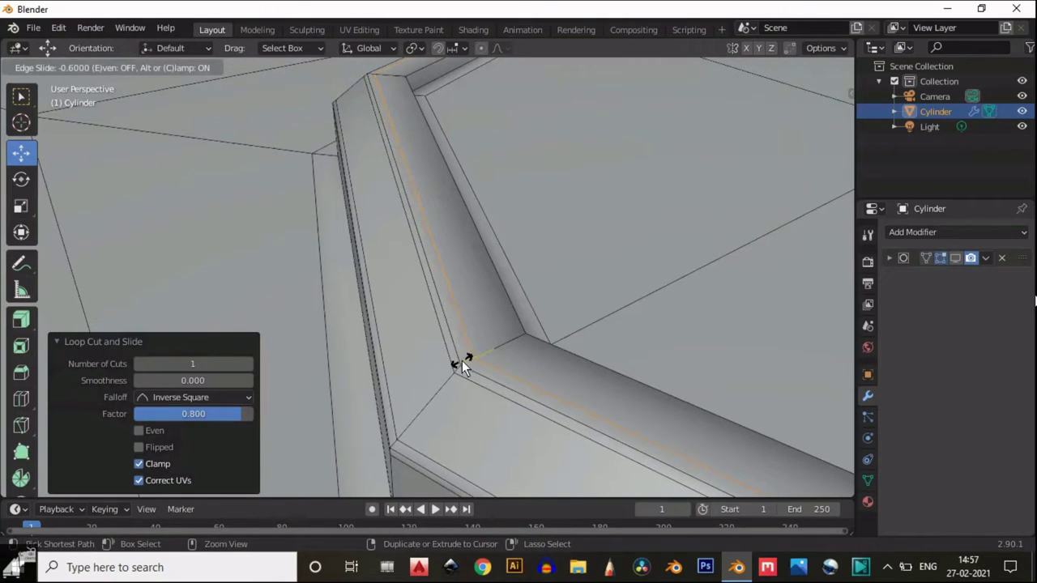
left_click(472, 358)
key("ctrl+r")
left_click(491, 349)
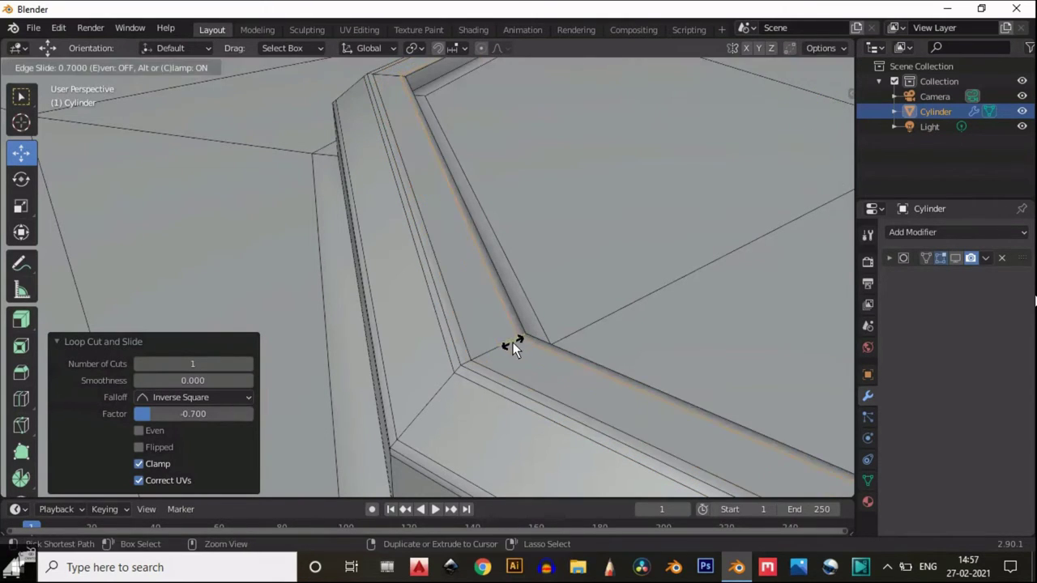
left_click(514, 342)
Add two loop cuts around the second ring's inner wall, near its top and bottom edges, at factors 0.8 and -0.7.
middle_click_drag(534, 332, 378, 316)
scroll(453, 304, "up", 3)
key("ctrl+r")
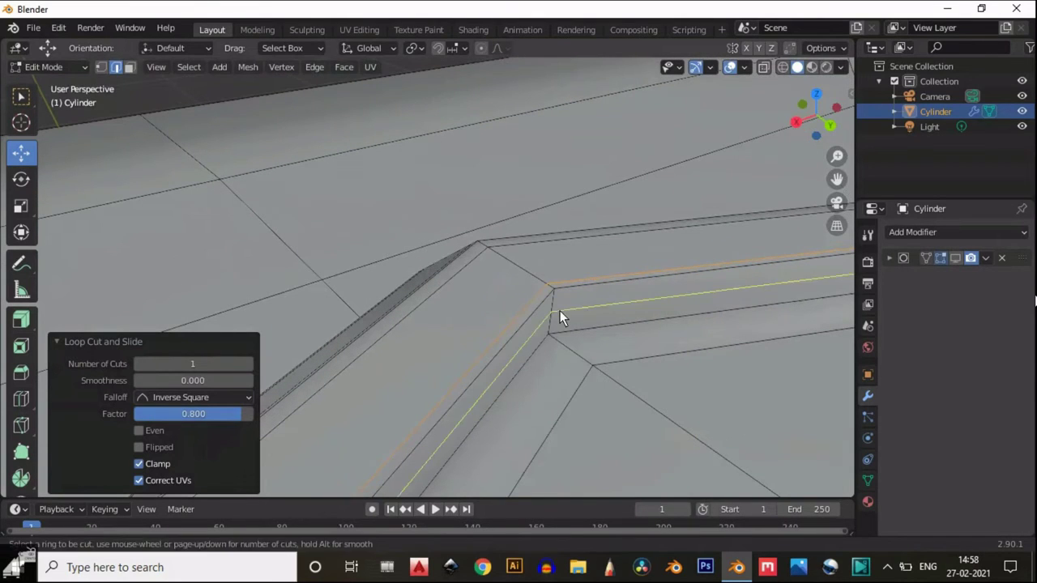
left_click(559, 311)
left_click(560, 292)
key("ctrl+r")
left_click(553, 308)
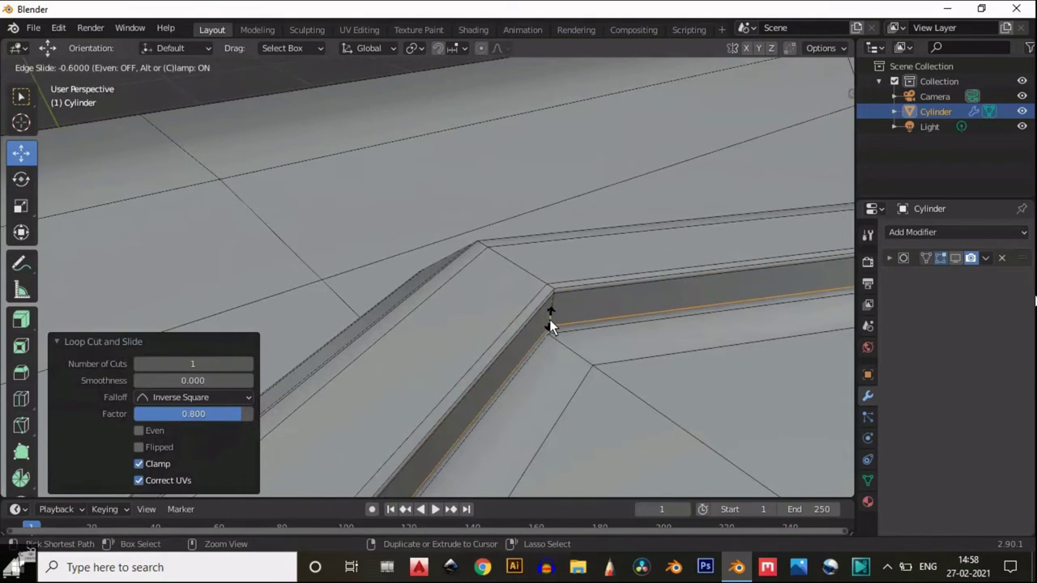
left_click(549, 321)
Enable the subdivision modifier's viewport display, and expand its settings in Object Mode.
scroll(553, 320, "down", 1)
middle_click_drag(553, 320, 605, 339)
scroll(605, 339, "down", 4)
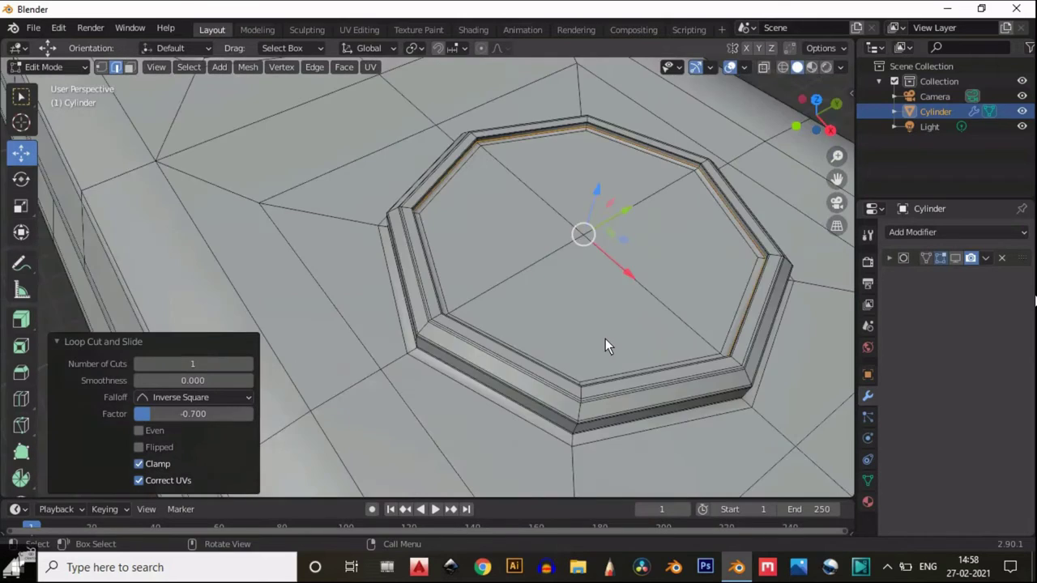
scroll(604, 339, "up", 3)
left_click(955, 257)
scroll(537, 280, "down", 4)
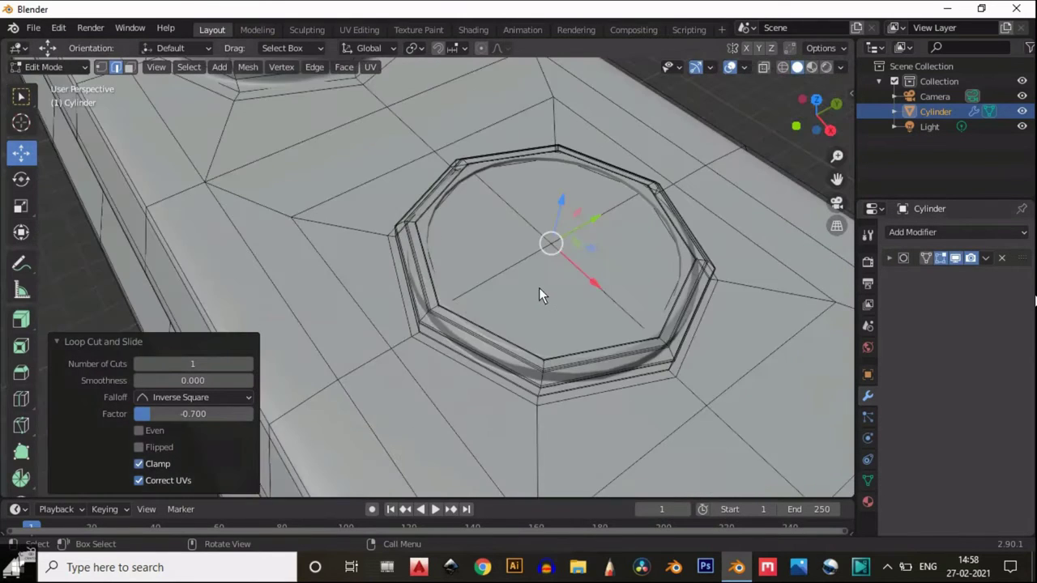
key("Tab")
scroll(552, 294, "down", 4)
left_click(889, 257)
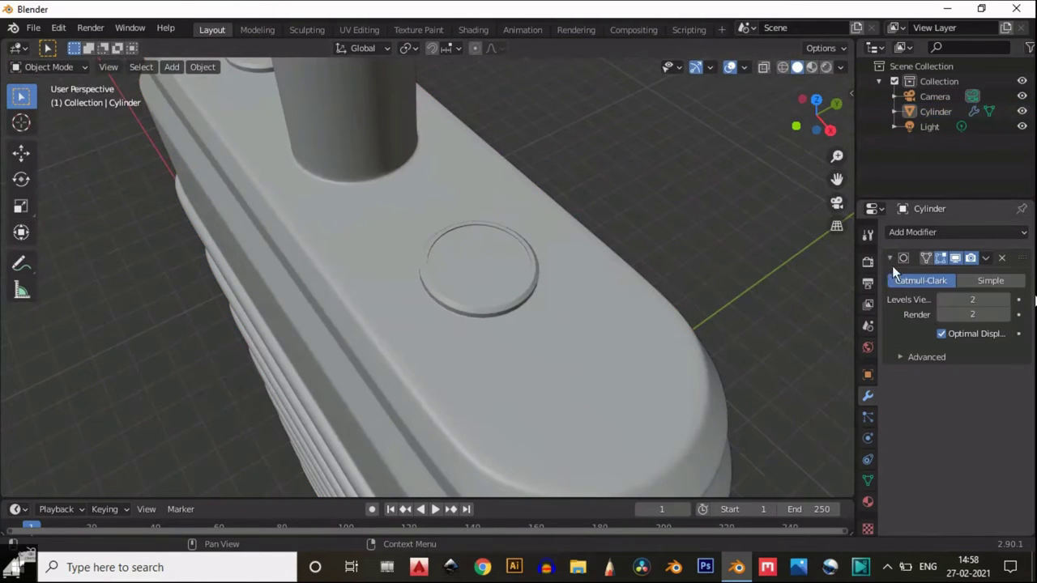
Check the smoothed rings up close and set the modifier's viewport subdivision level to 3.
scroll(599, 307, "up", 4)
scroll(599, 304, "up", 2)
middle_click_drag(543, 311, 628, 287)
scroll(628, 288, "down", 6)
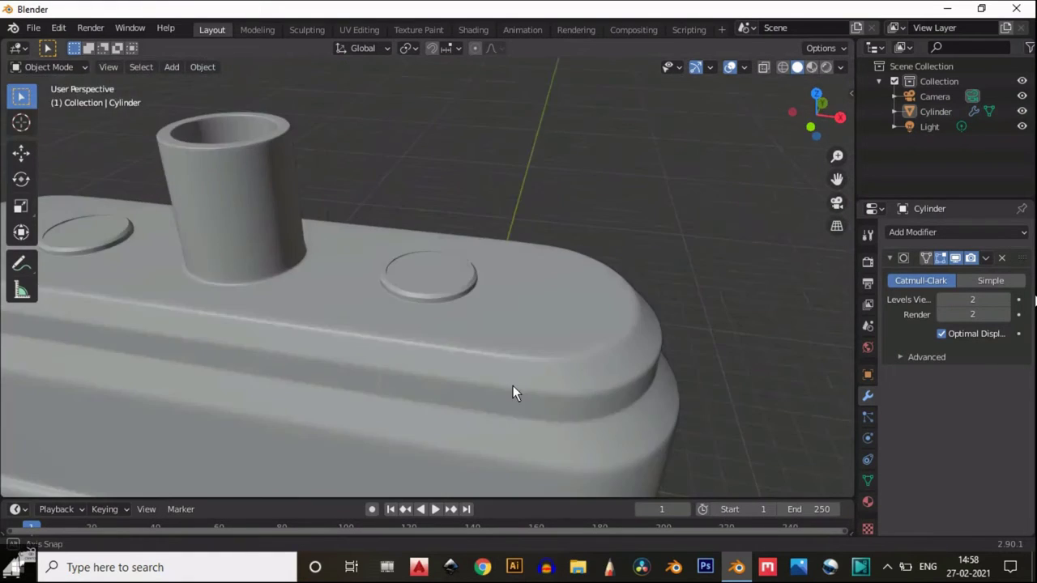
middle_click_drag(513, 385, 470, 410)
scroll(596, 310, "up", 6)
scroll(588, 291, "up", 4)
key("Tab")
scroll(521, 313, "down", 2)
middle_click_drag(612, 246, 597, 347, "shift")
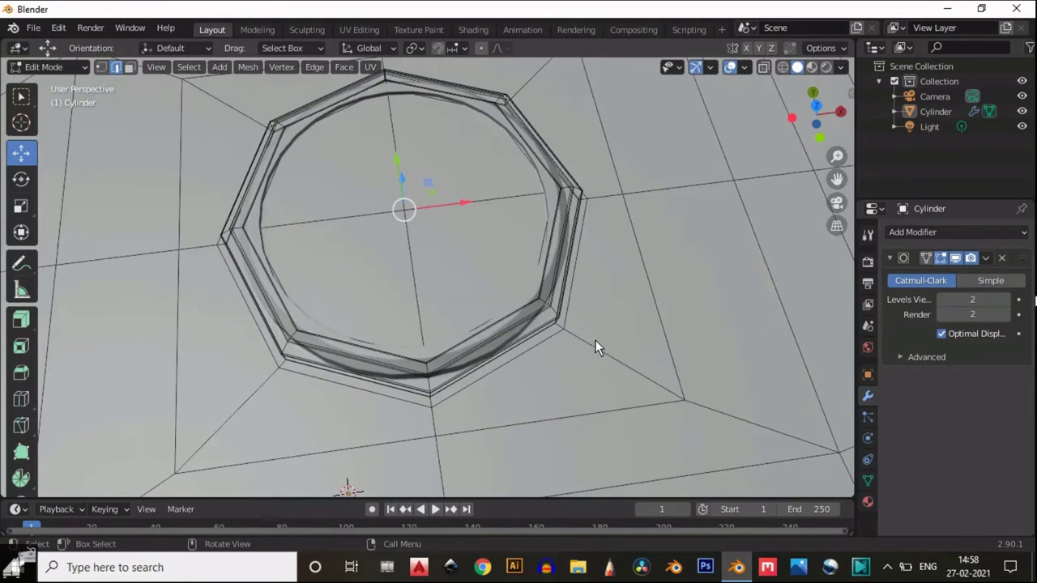
left_click(1004, 300)
In front view, select the edge loop at the base of the central neck and move it up about 0.159 m along Z.
key("Tab")
scroll(580, 284, "down", 7)
middle_click_drag(486, 340, 405, 231)
scroll(401, 331, "down", 4)
middle_click_drag(402, 332, 583, 242)
left_click(820, 122)
middle_click_drag(650, 173, 593, 370, "shift")
scroll(593, 370, "up", 5)
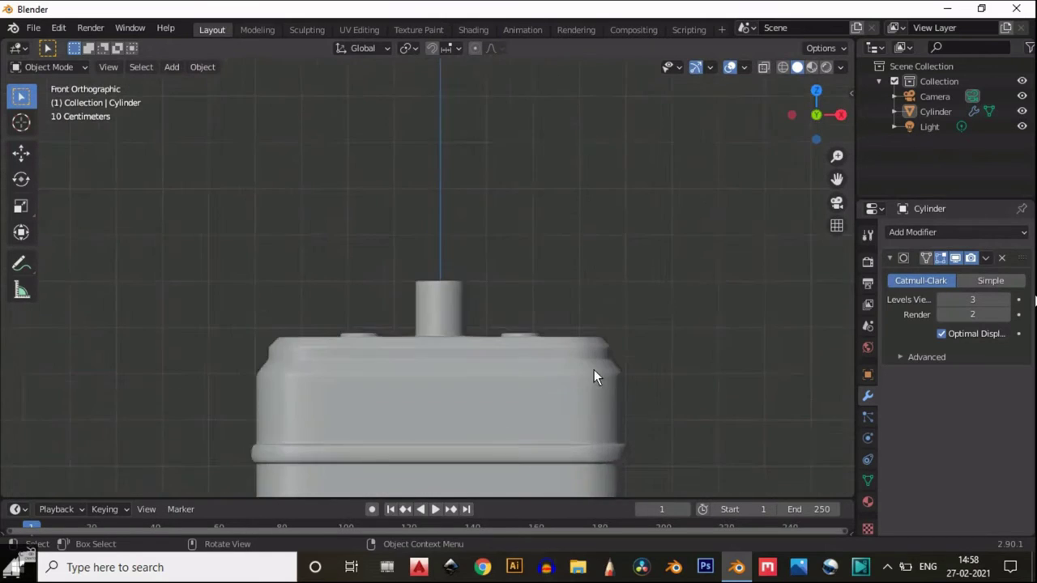
left_click(475, 350)
key("Tab")
scroll(502, 316, "up", 5)
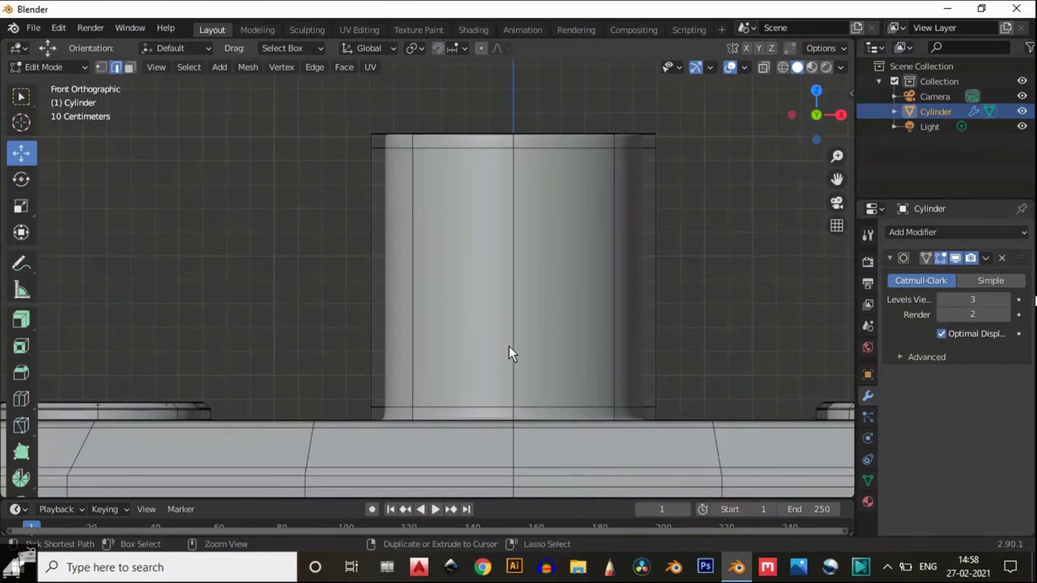
left_click(486, 402, "alt")
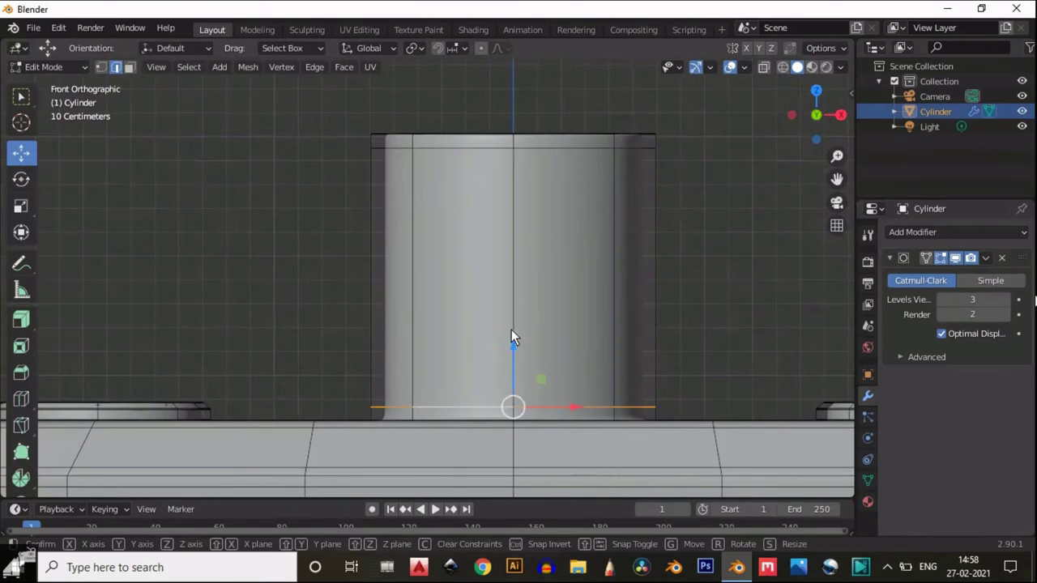
left_click_drag(511, 329, 551, 320)
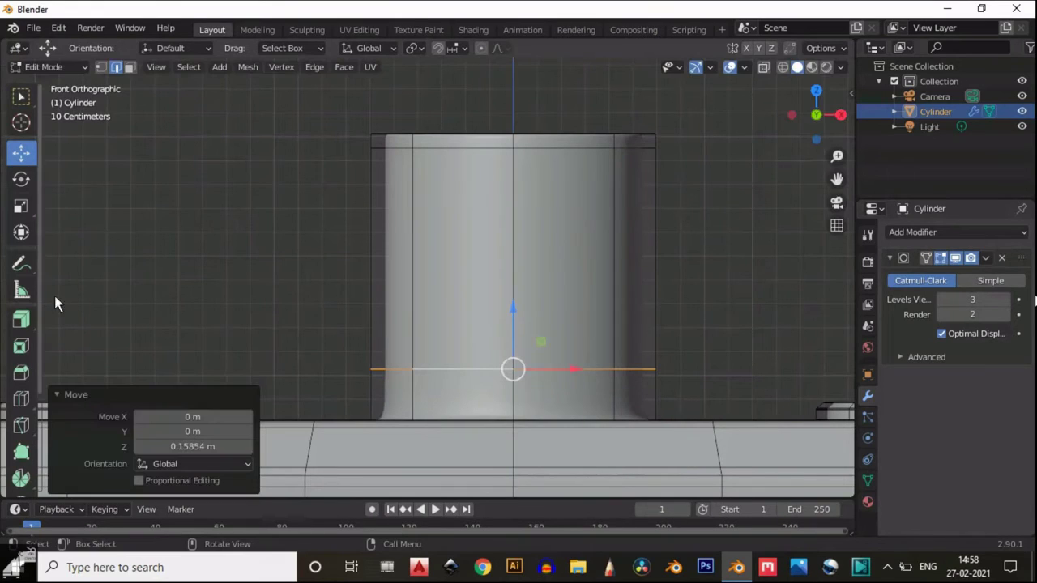
Select the ring of faces at the base of the central neck and inset it by about 0.013 m.
middle_click_drag(842, 295, 544, 353)
key("ctrl+r")
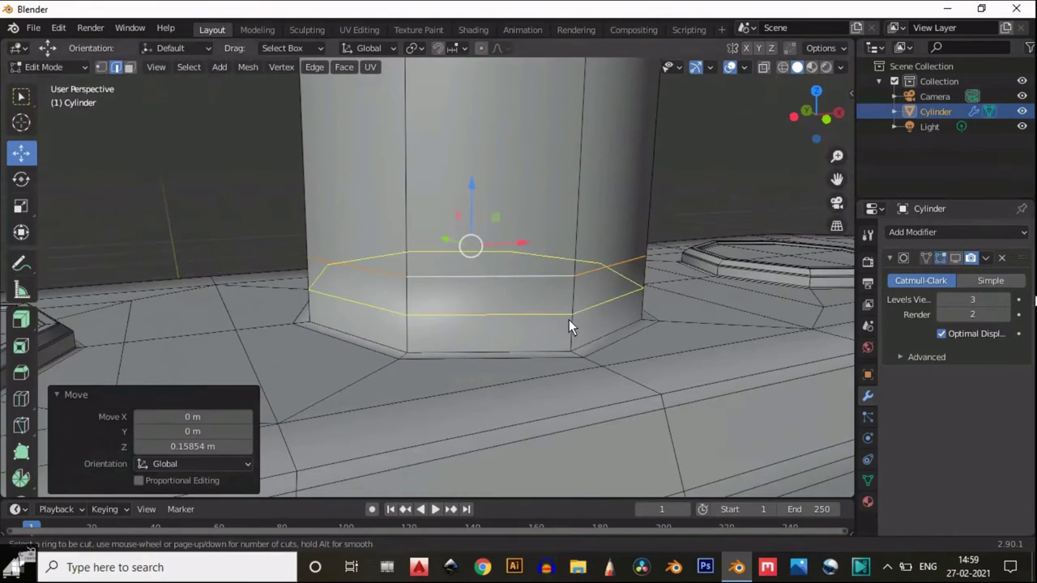
key("Escape")
key("3")
left_click(603, 301, "alt")
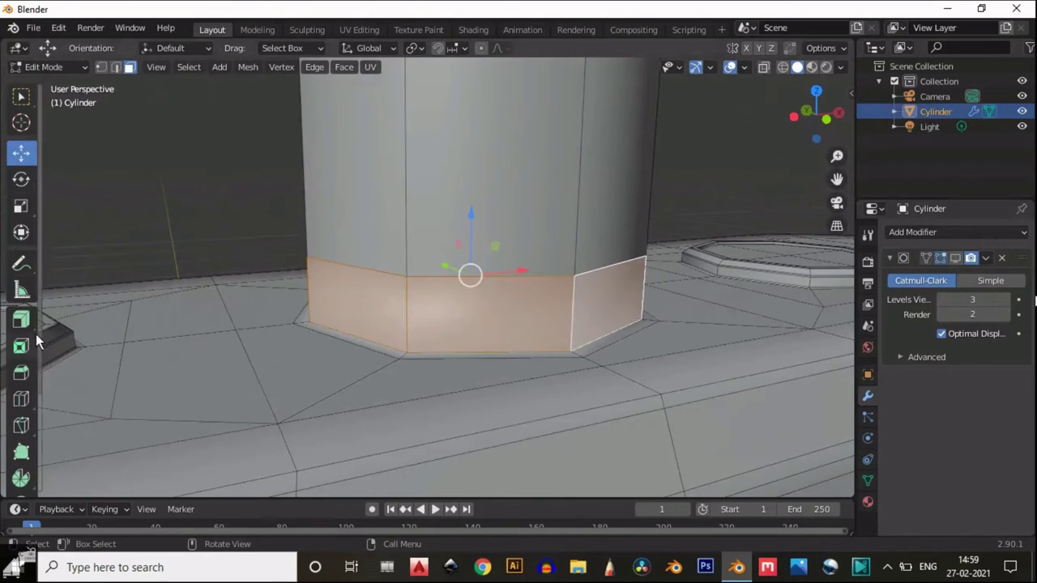
key("i")
left_click(610, 256)
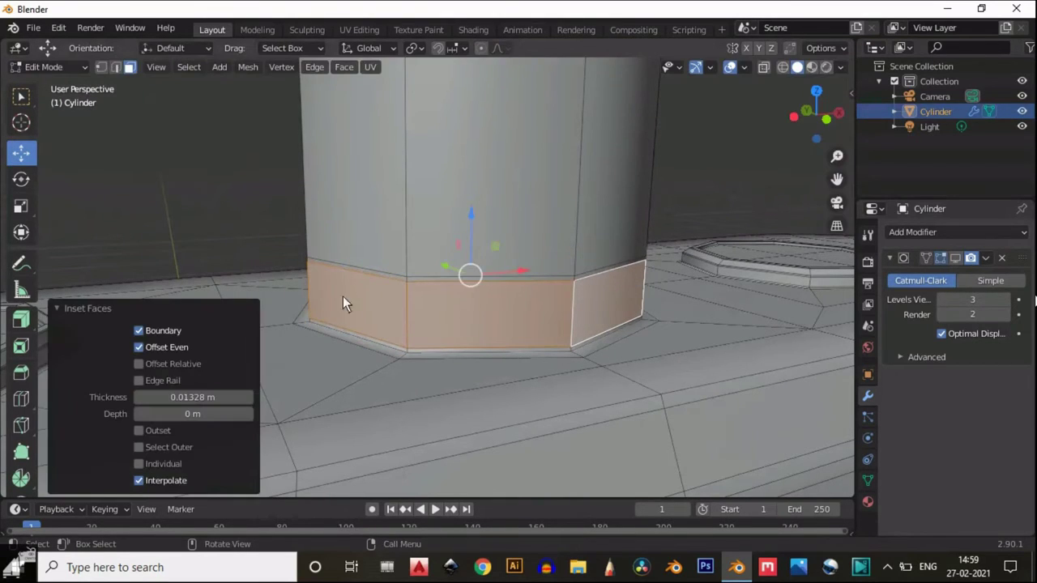
Extrude the inset face ring outward along its normals into a collar, with an offset of 0.05 m.
left_click(22, 323)
mouse_move(386, 269)
left_mouse_down()
mouse_move(379, 260)
mouse_move(400, 265)
left_mouse_up()
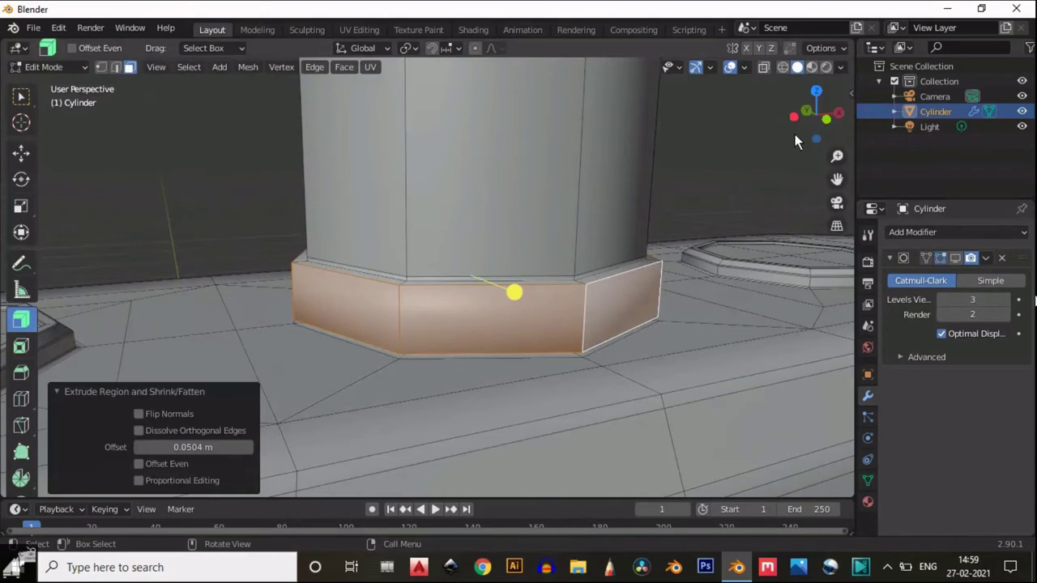
left_click(825, 119)
middle_click_drag(653, 215, 580, 176, "shift")
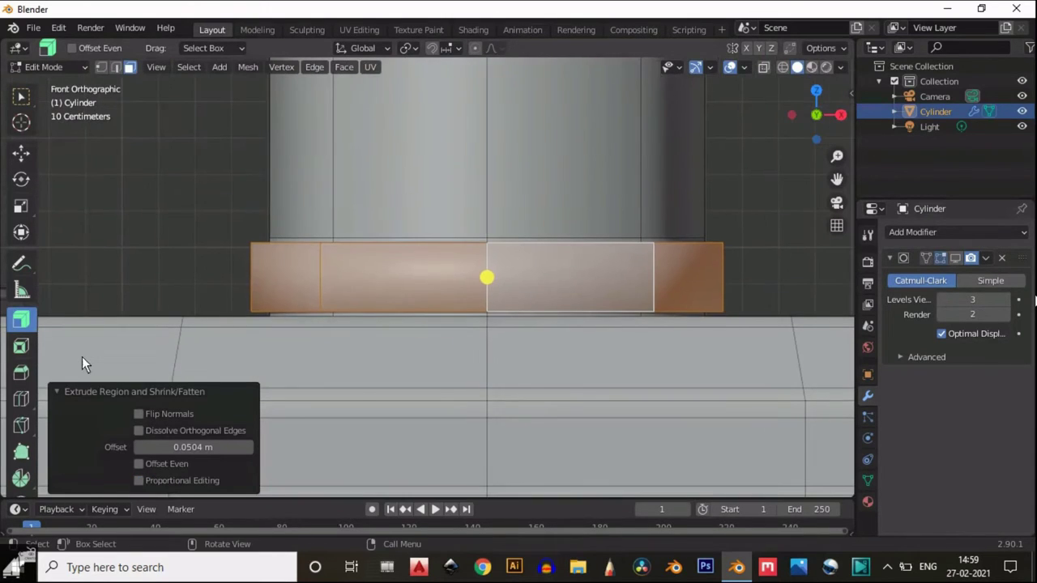
left_click(193, 445)
type("0.050")
key("Return")
Scale the collar's outer faces to 0.8 along Z so its upper and lower sides slope.
key("shift+space")
key("s")
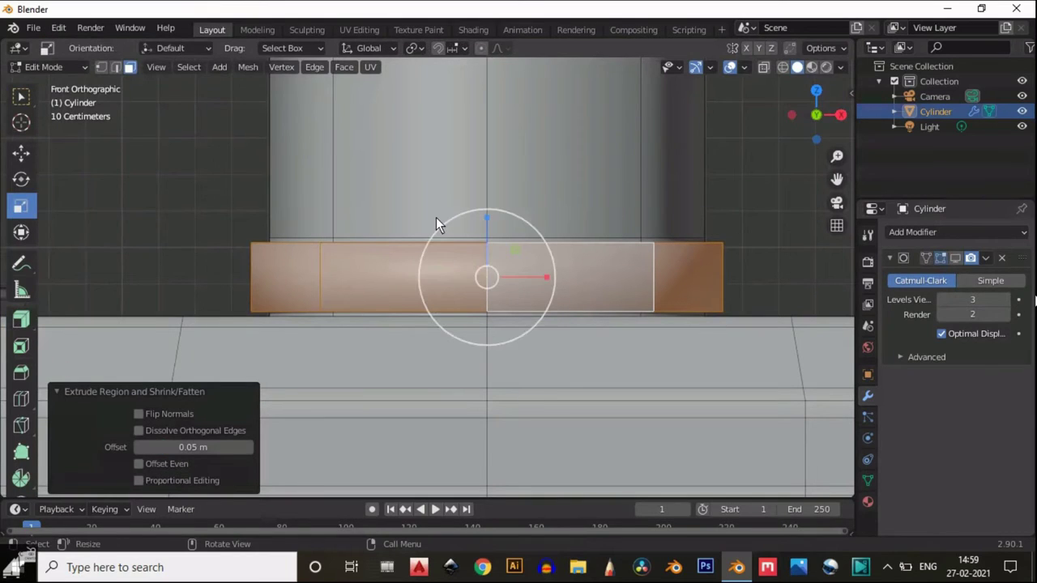
left_click_drag(484, 217, 485, 230)
Add two loop cuts on the collar's sloped upper side, one near the outer edge and one near the neck at factor 0.8.
middle_click_drag(400, 203, 463, 317)
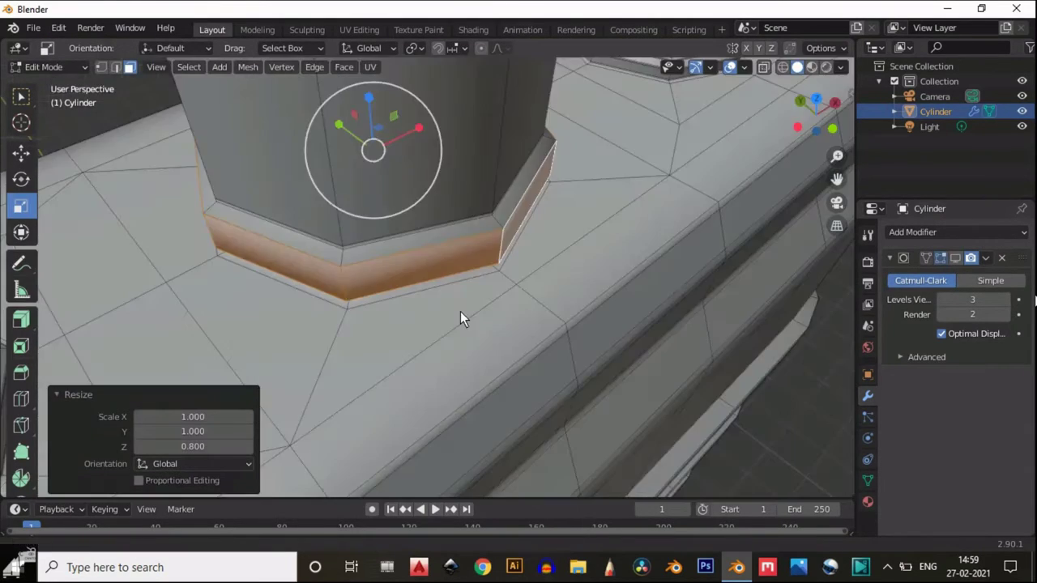
scroll(341, 246, "up", 4)
key("ctrl+r")
left_click(238, 250)
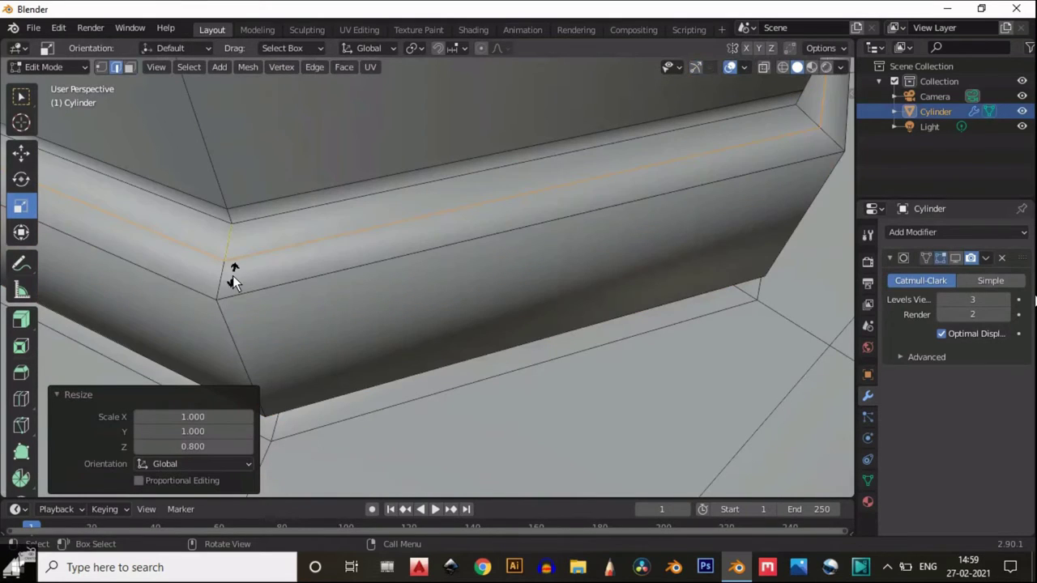
left_click(232, 278)
middle_click_drag(236, 279, 389, 277, "shift")
key("ctrl+r")
left_click(384, 312)
left_click(384, 286)
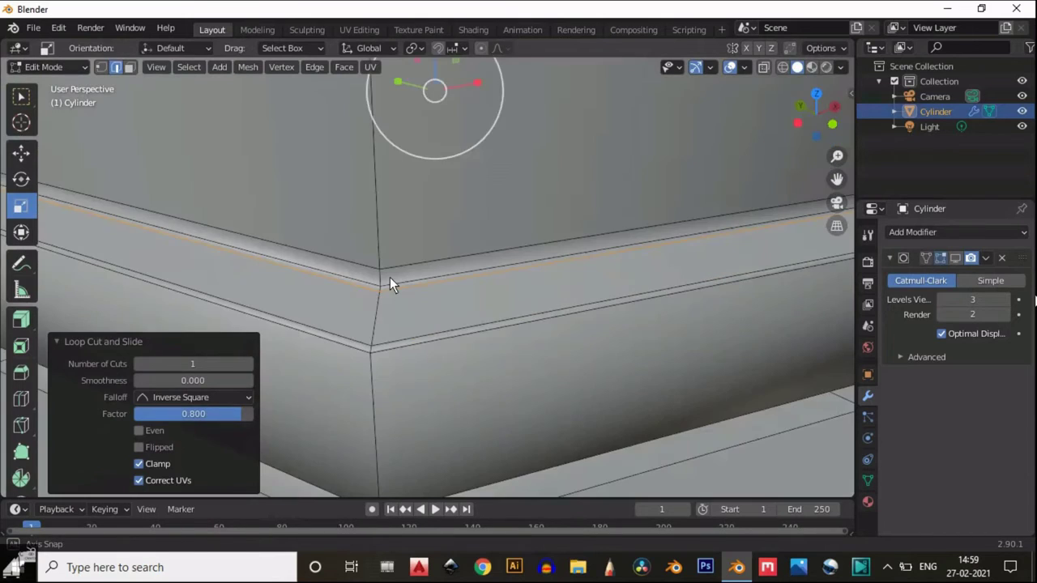
Add a loop cut around the collar's outer face near its top edge, at factor -0.8.
scroll(393, 319, "down", 3)
scroll(393, 318, "down", 2)
key("ctrl+r")
left_click(408, 319)
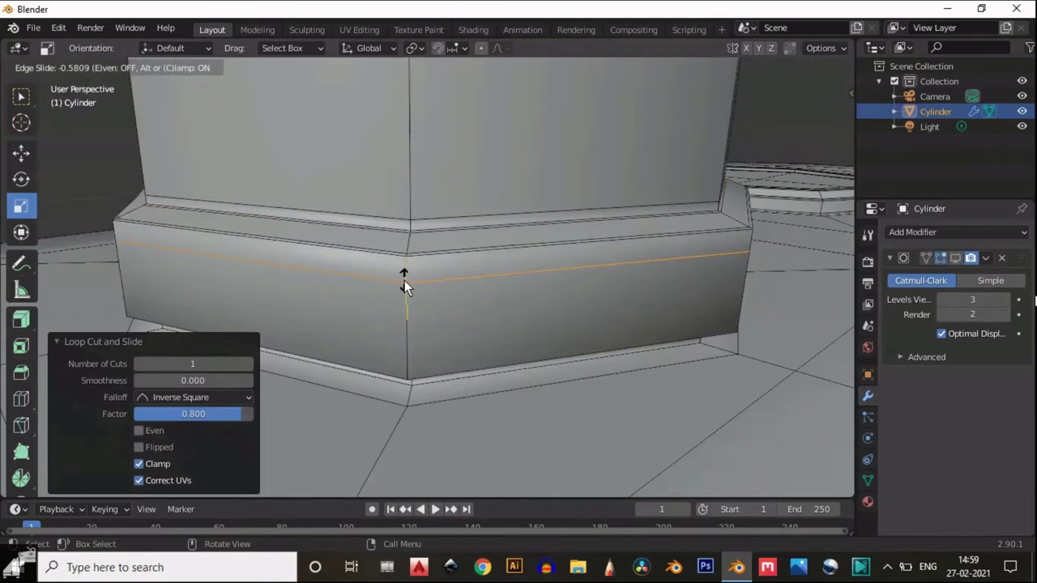
left_click(405, 269)
middle_click_drag(410, 303, 407, 284)
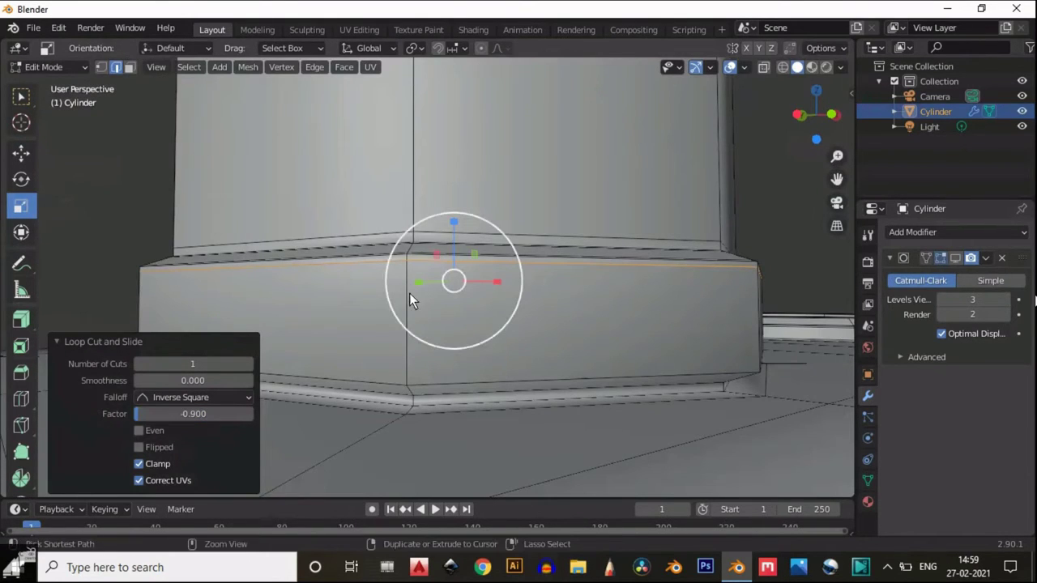
left_click(224, 413)
type("-0.9")
key("Return")
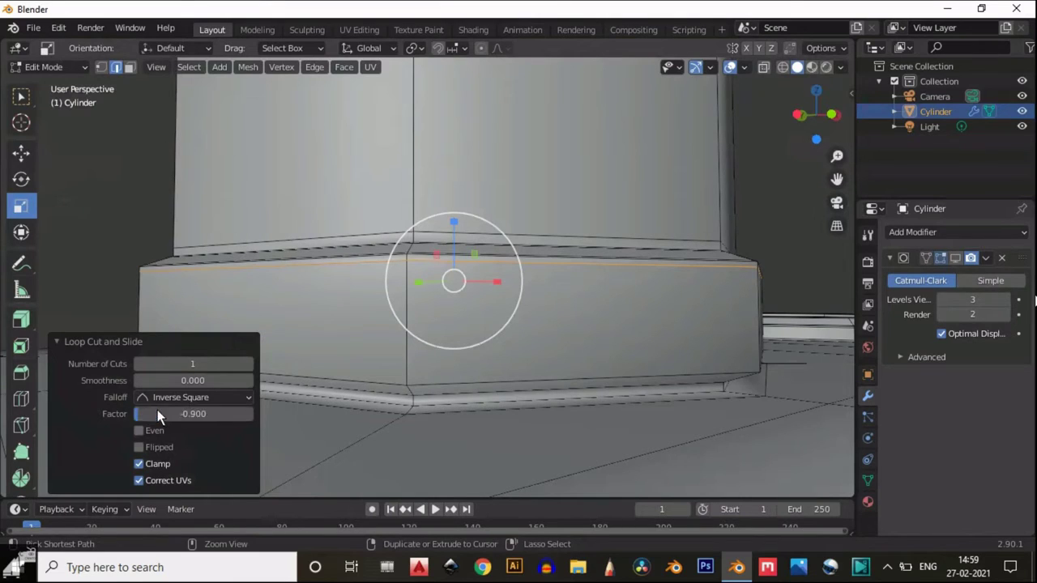
left_click(156, 410)
type("-0.8")
key("Return")
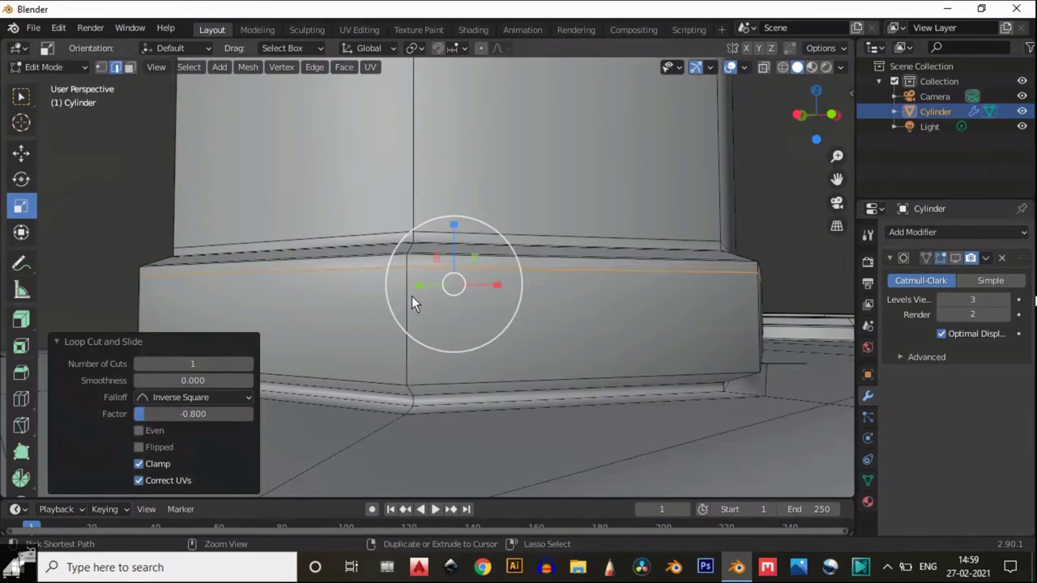
Add a loop cut around the collar's outer face near its bottom edge, at factor 0.8.
key("ctrl+r")
left_click(406, 304)
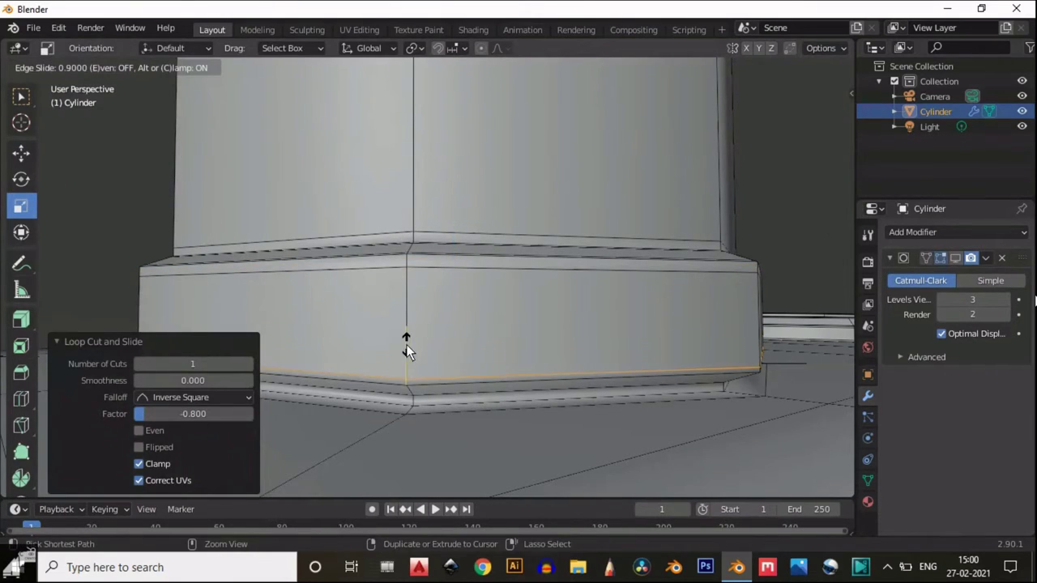
left_click(406, 345)
left_click(204, 413)
type("0.8")
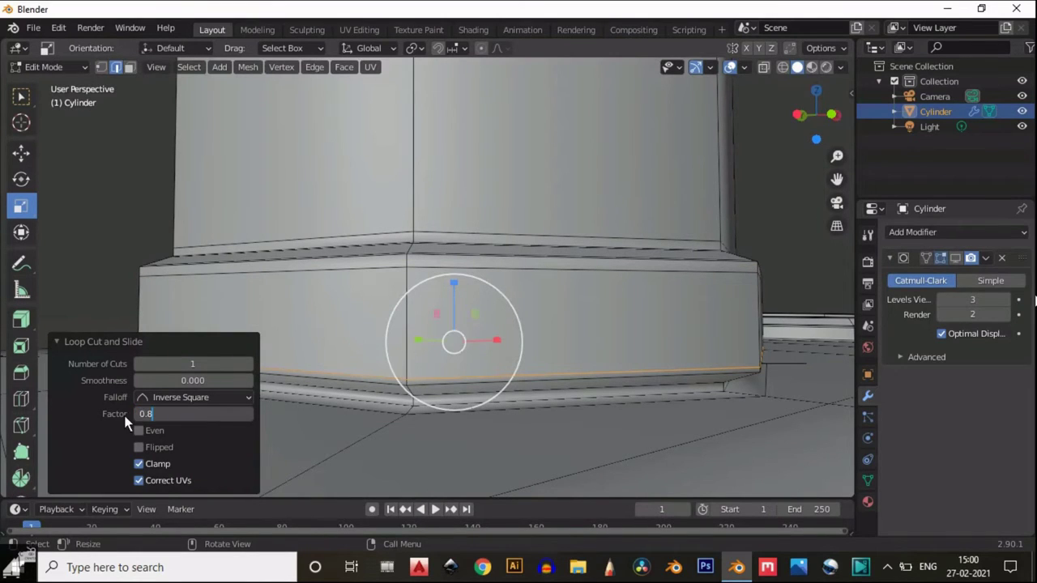
key("Return")
Add two loop cuts on the collar's underside, close to its outer and inner edges, at factors -0.8 and 0.8.
middle_click_drag(379, 351, 519, 308)
key("ctrl+r")
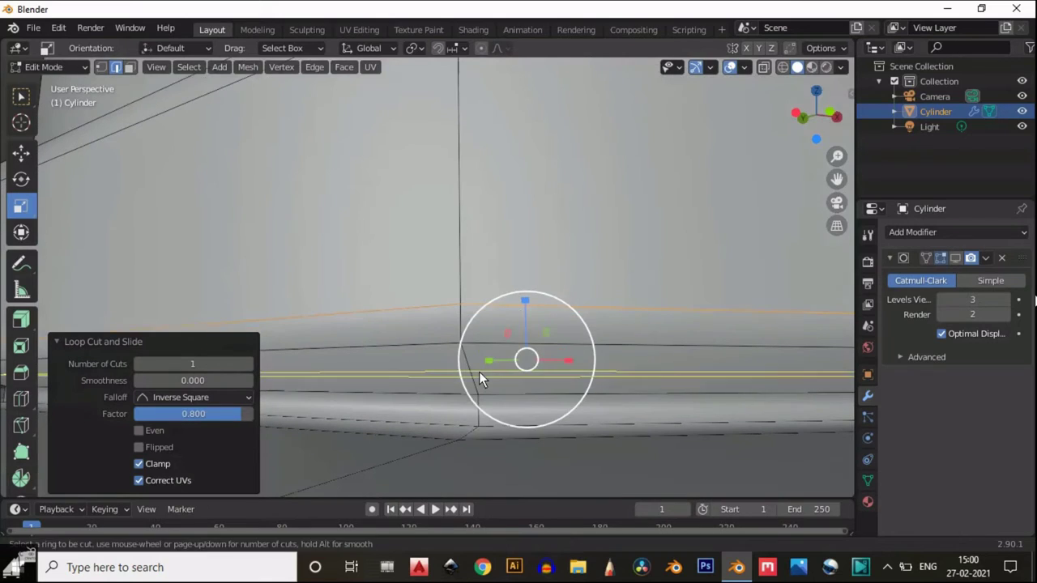
left_click(477, 372)
left_click(470, 355, "ctrl")
key("ctrl+r")
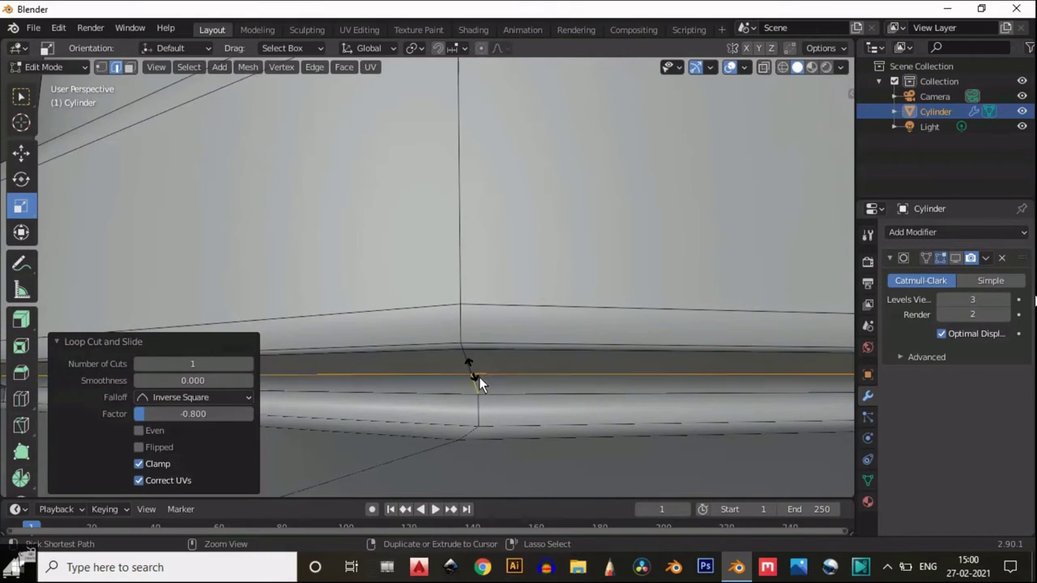
left_click(479, 377)
left_click(483, 378, "ctrl")
left_click(198, 414)
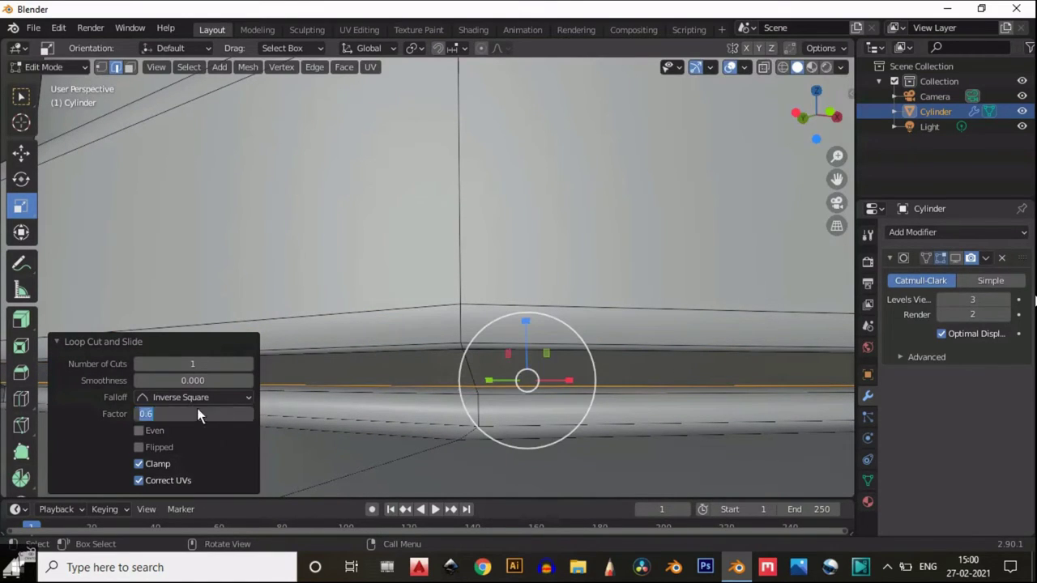
type("0.8")
key("Return")
Add two loop cuts around the narrow band below the collar, near its upper and lower edges, at factors 0.7 and -0.5.
key("ctrl+r")
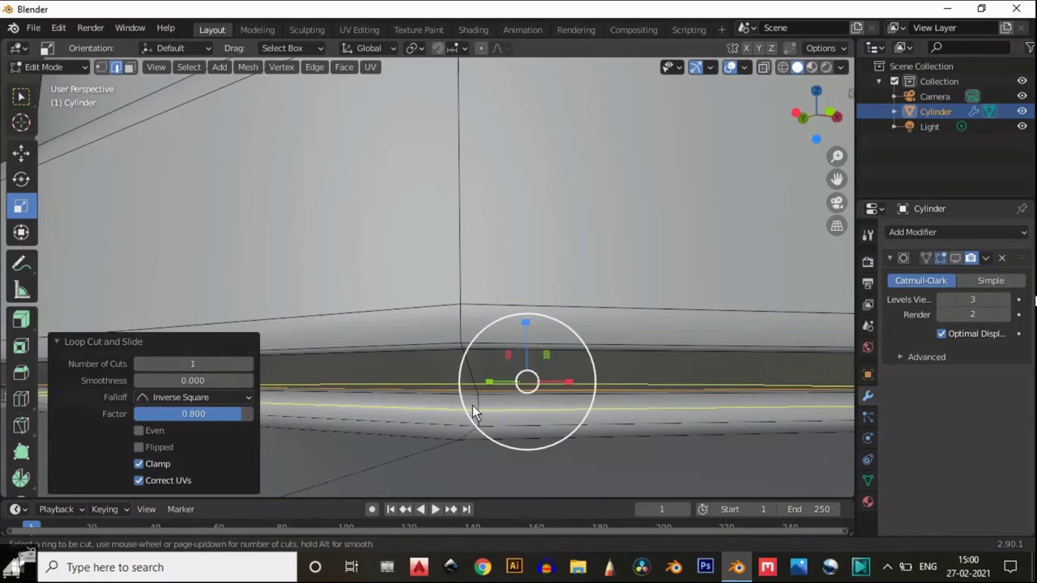
left_click(473, 396)
left_click(473, 394)
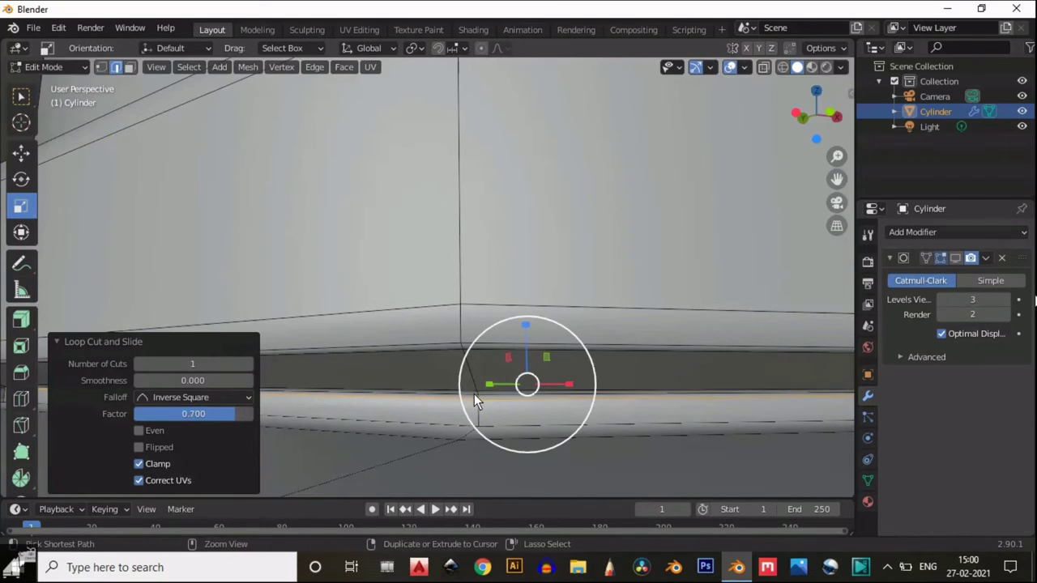
key("ctrl+r")
left_click(476, 408)
left_click(477, 420)
Switch to Object Mode and examine the smoothed tank and neck collar up close, in front view and in perspective.
scroll(503, 418, "down", 8)
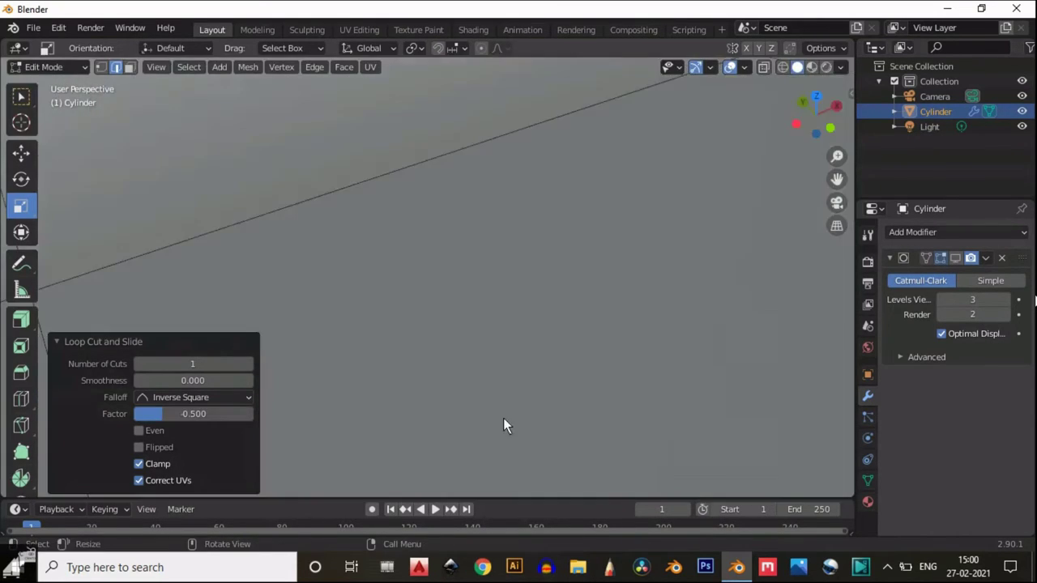
key("Tab")
scroll(553, 278, "up", 5)
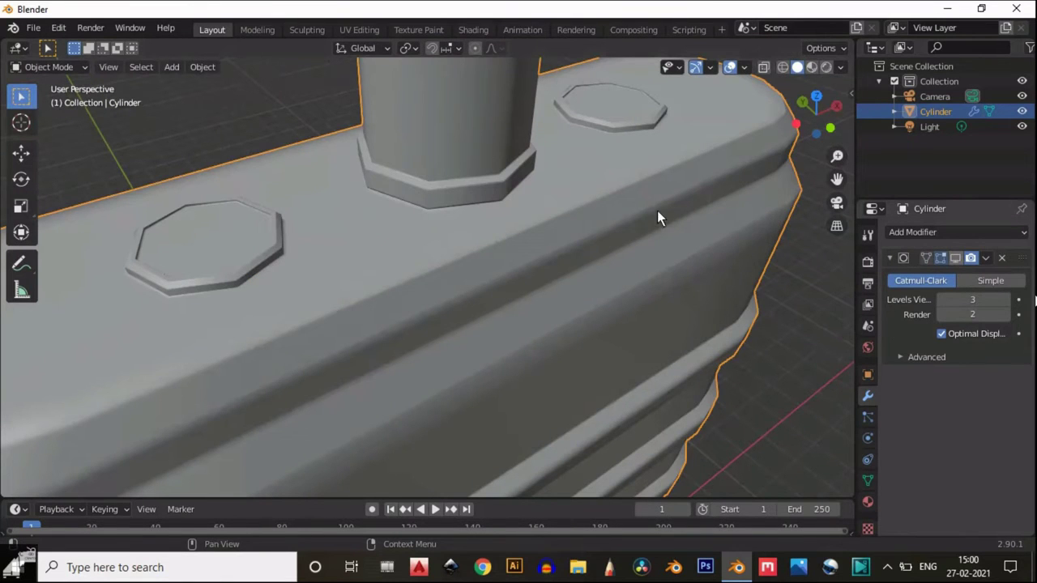
scroll(657, 210, "down", 8)
middle_click_drag(562, 198, 478, 234)
scroll(615, 254, "down", 3)
scroll(486, 230, "up", 2)
left_click(827, 121)
scroll(599, 290, "down", 3)
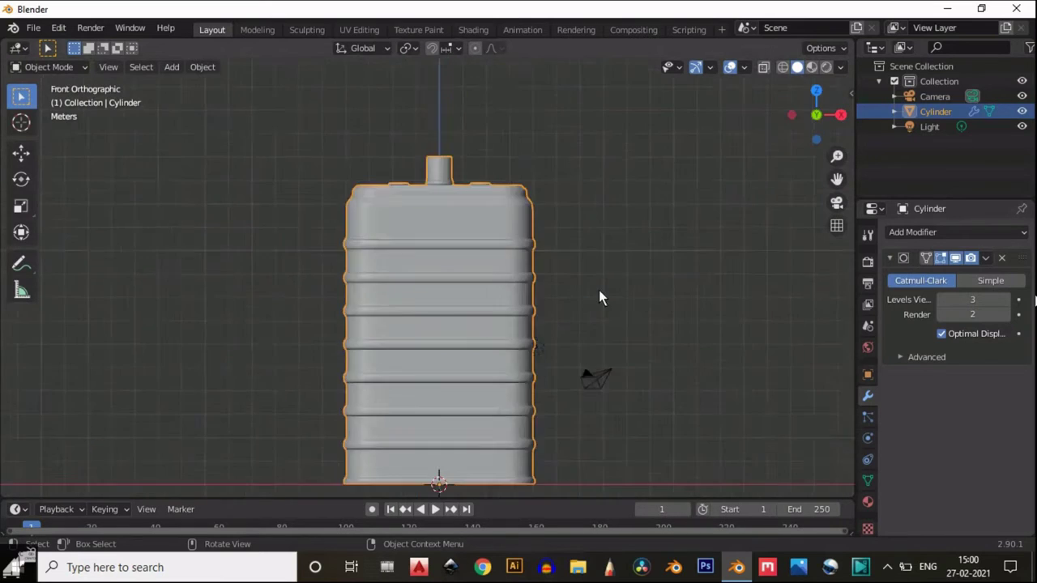
scroll(579, 262, "down", 2)
scroll(573, 257, "up", 2)
middle_click_drag(573, 258, 645, 213)
Save the project to the Desktop over the existing file practice.blend.
key("ctrl+s")
left_click(379, 185)
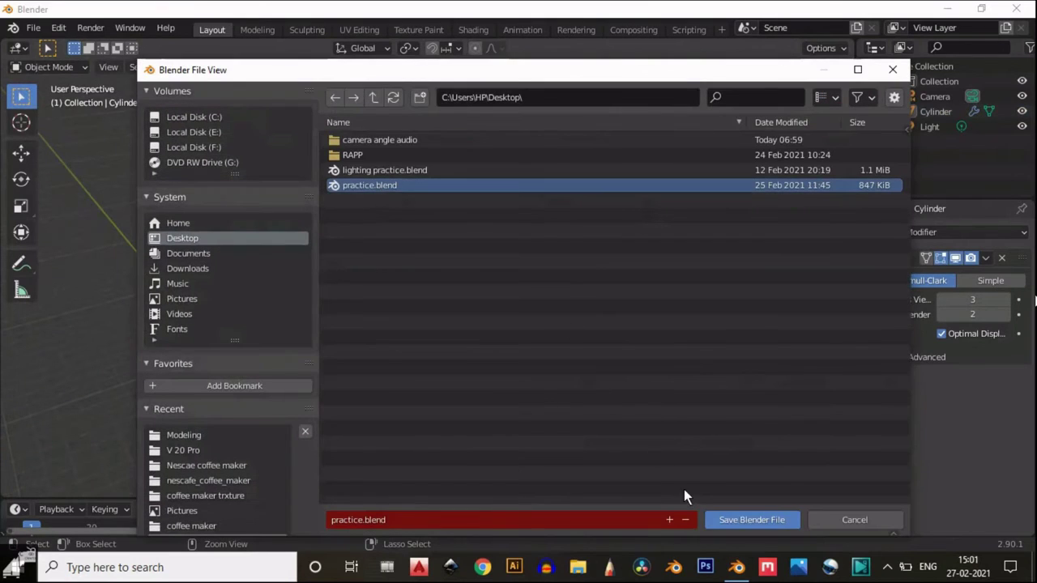
left_click(715, 517)
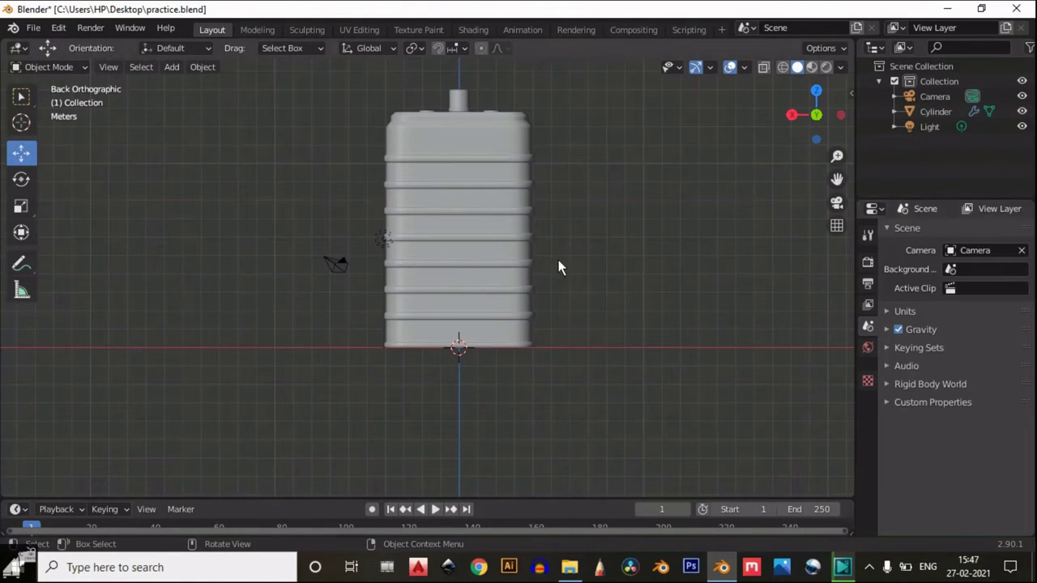
In front view, add a mesh cylinder with 64 vertices, a 1 m radius and a 2 m depth.
key("KP_1")
key("shift+a")
mouse_move(447, 193)
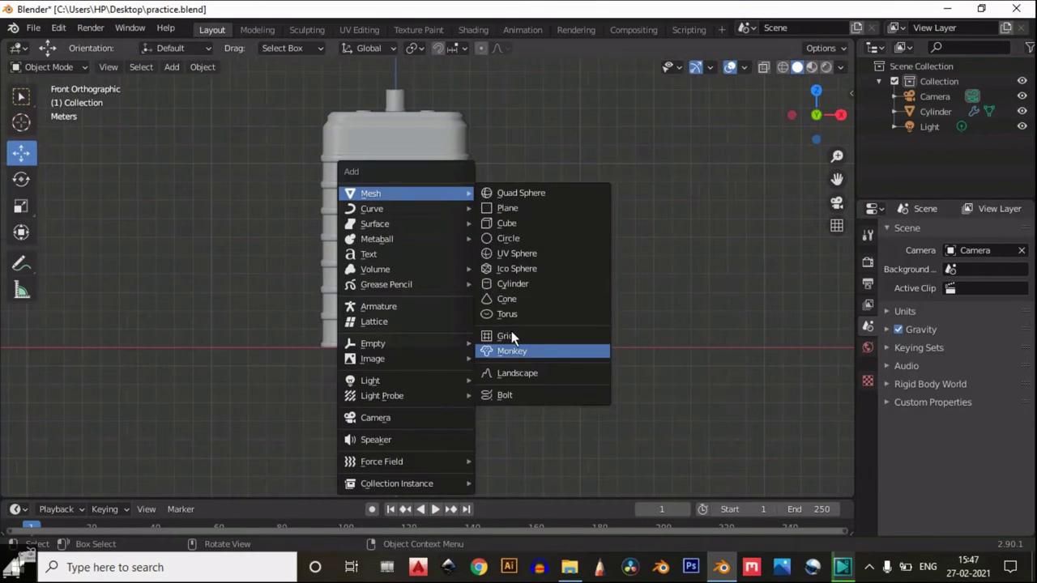
left_click(512, 283)
left_click(199, 304)
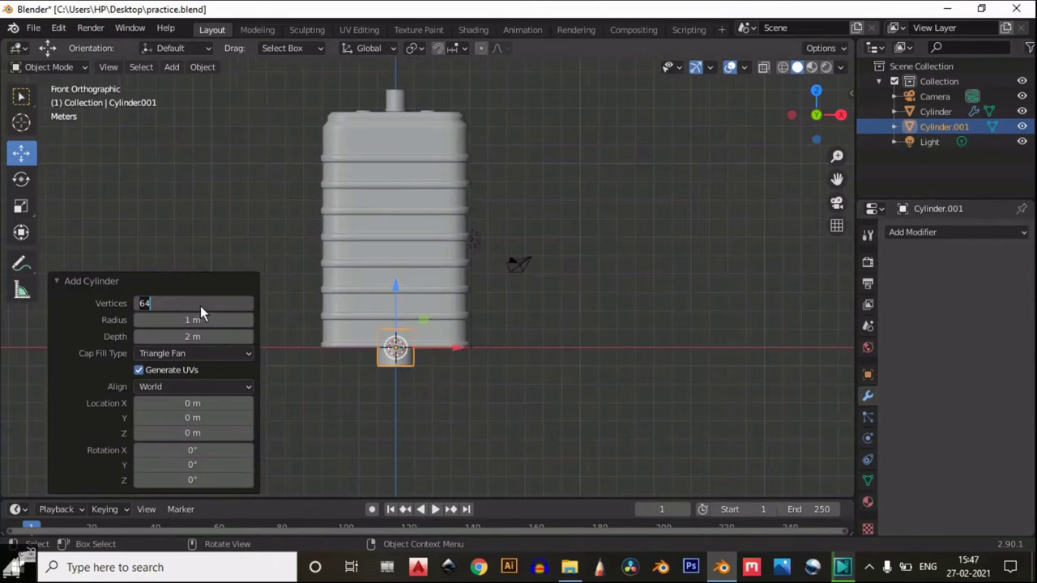
key("Return")
Raise the new cylinder along Z to the tank's neck, by about 10.608 m and a further 3.411 m.
left_click_drag(400, 276, 402, 81)
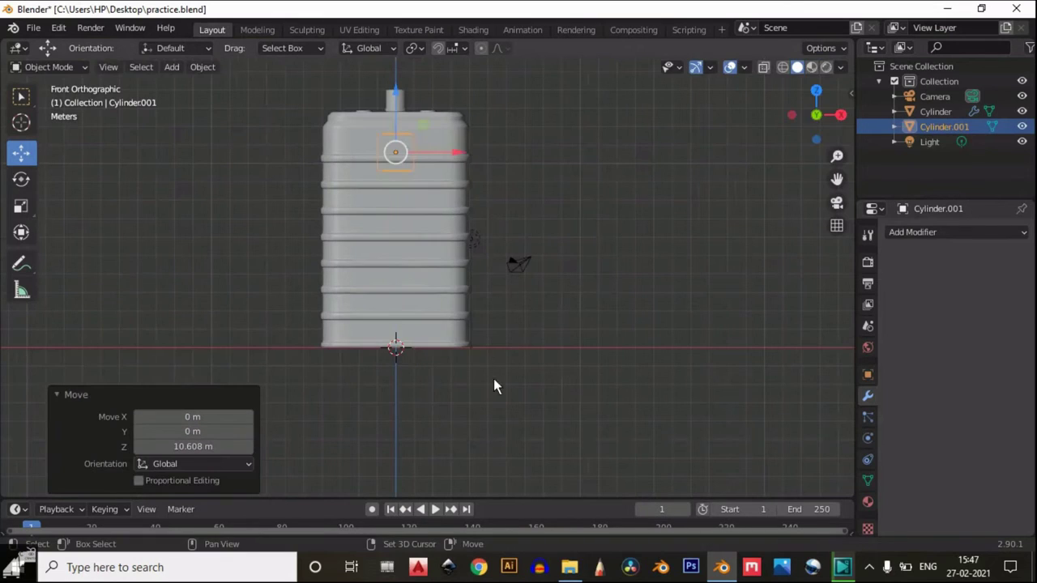
middle_click_drag(493, 379, 547, 133, "shift")
scroll(517, 329, "up", 4)
middle_click_drag(527, 314, 527, 176, "shift")
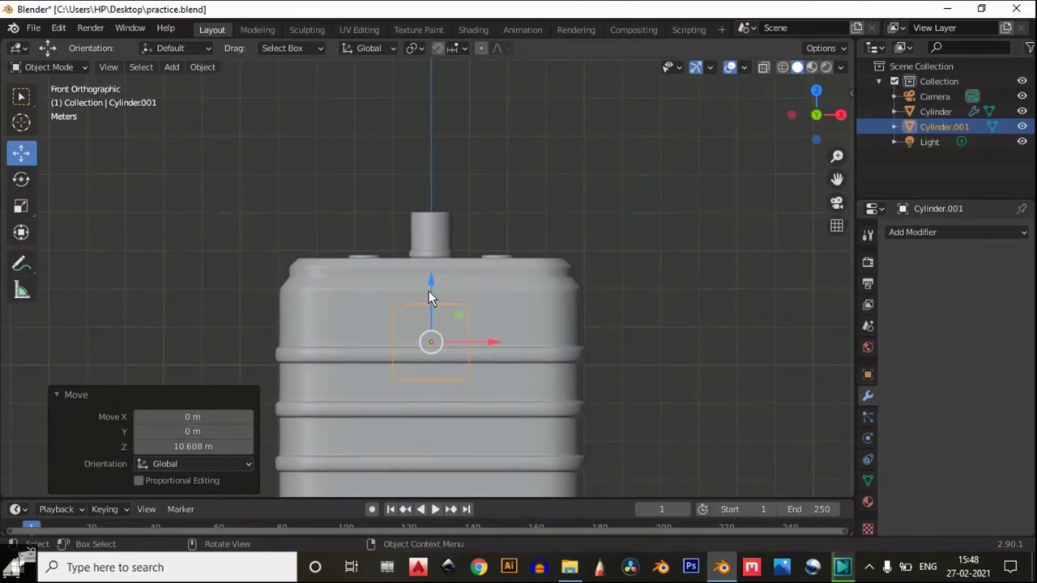
left_click_drag(430, 298, 445, 157)
Turn on X-ray and scale the new cylinder to about 0.586 on X and Y only, matching the neck collar's width.
middle_click_drag(519, 219, 536, 265, "shift")
scroll(544, 276, "up", 5)
key("alt+z")
scroll(722, 235, "up", 4)
key("s")
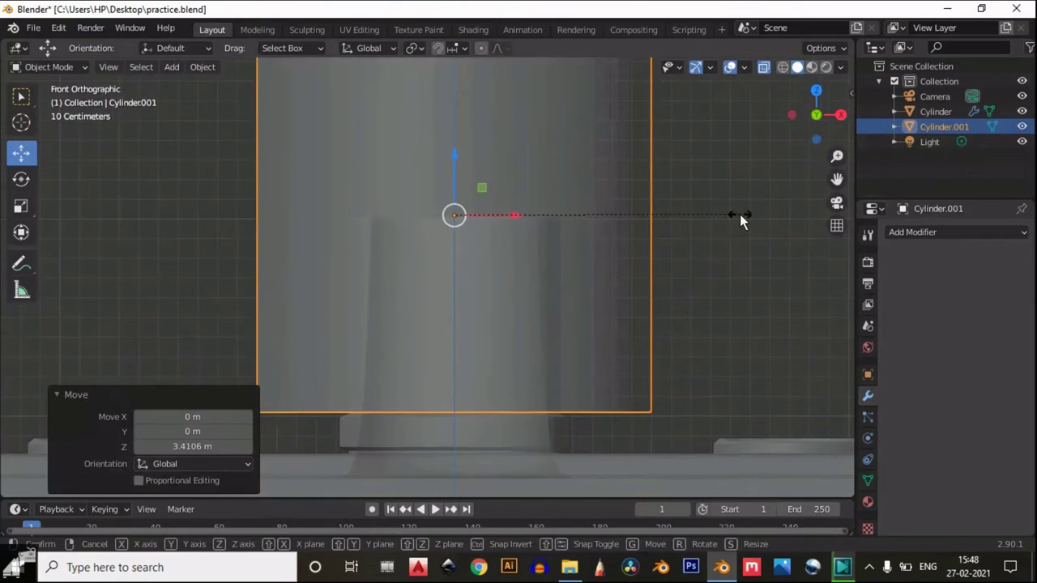
key("shift+z")
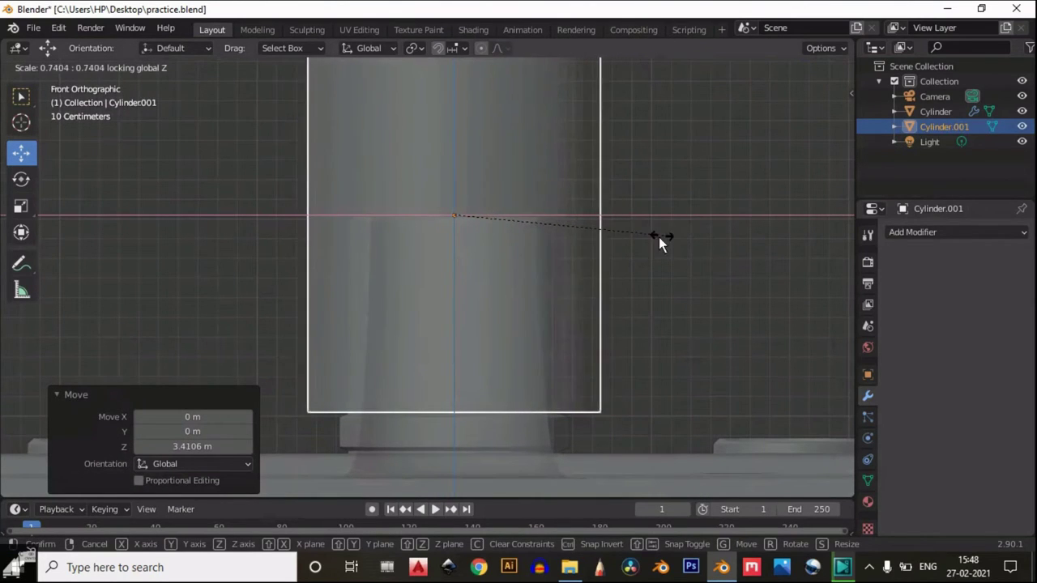
left_click(624, 247)
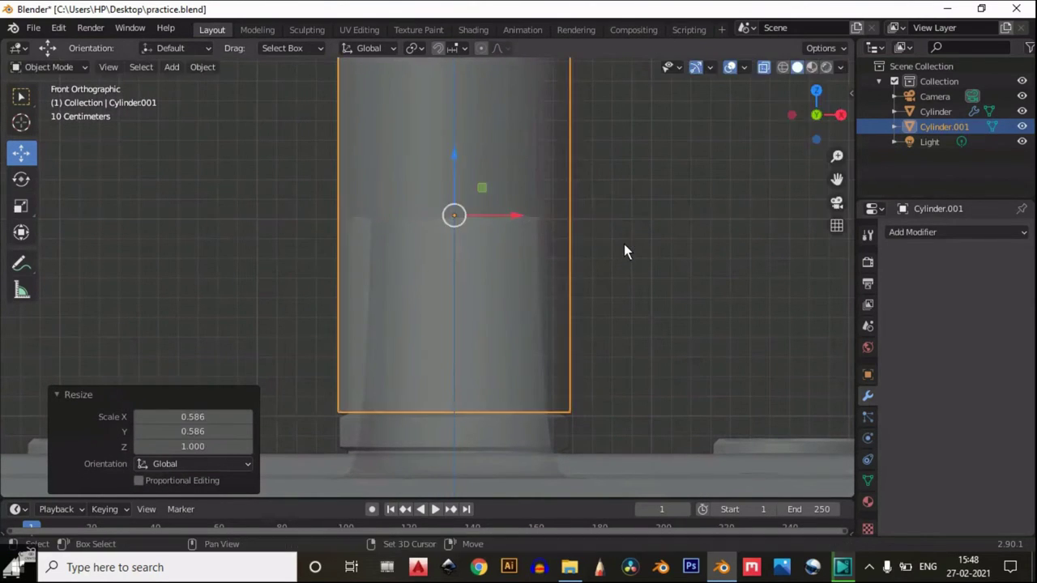
In Edit Mode, select the new cylinder's top end and move it down 0.9 m along Z.
scroll(619, 234, "down", 2)
key("Tab")
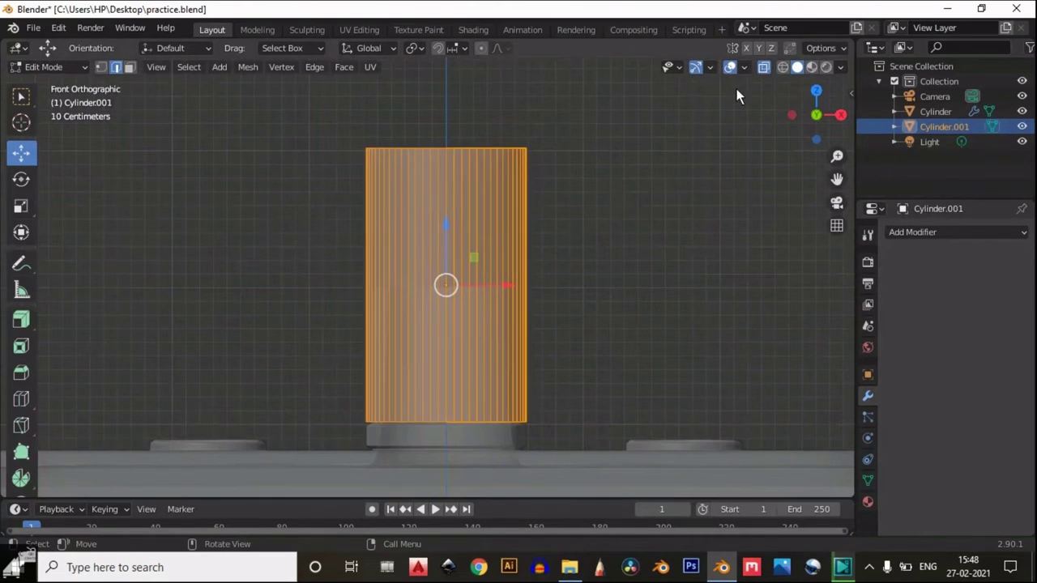
left_click_drag(648, 111, 273, 237)
key("g")
key("z")
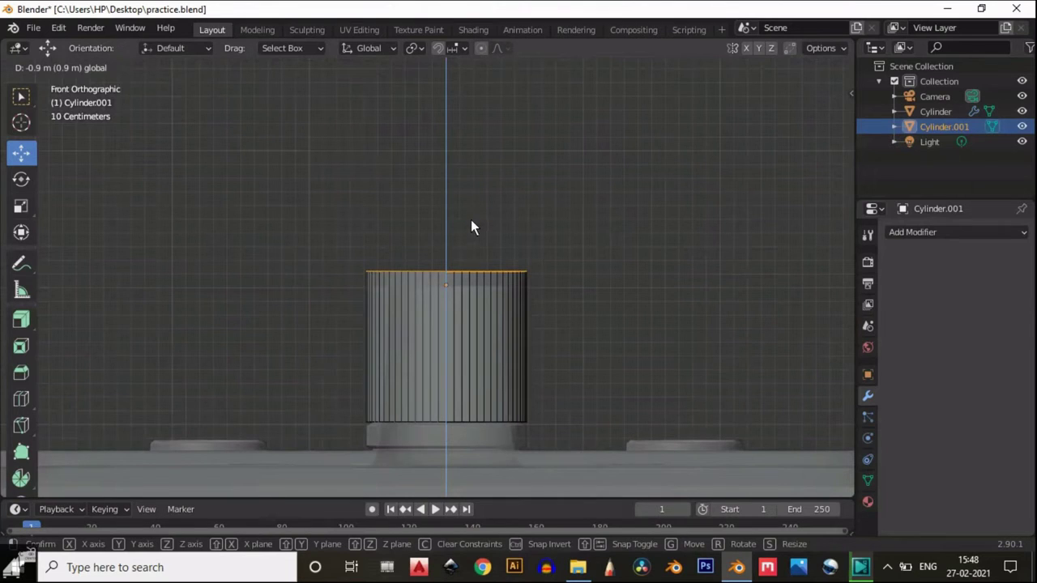
left_click(472, 219)
Move the cap cylinder's top end down along Z by about a further 0.023 m.
scroll(478, 235, "up", 4)
key("g")
key("z")
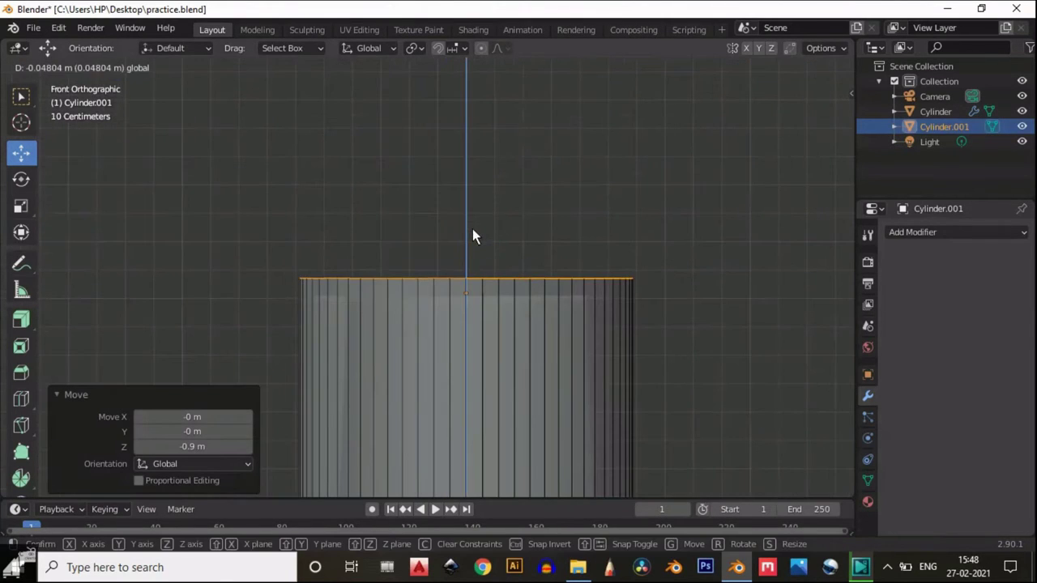
left_click(482, 166)
scroll(465, 174, "down", 4)
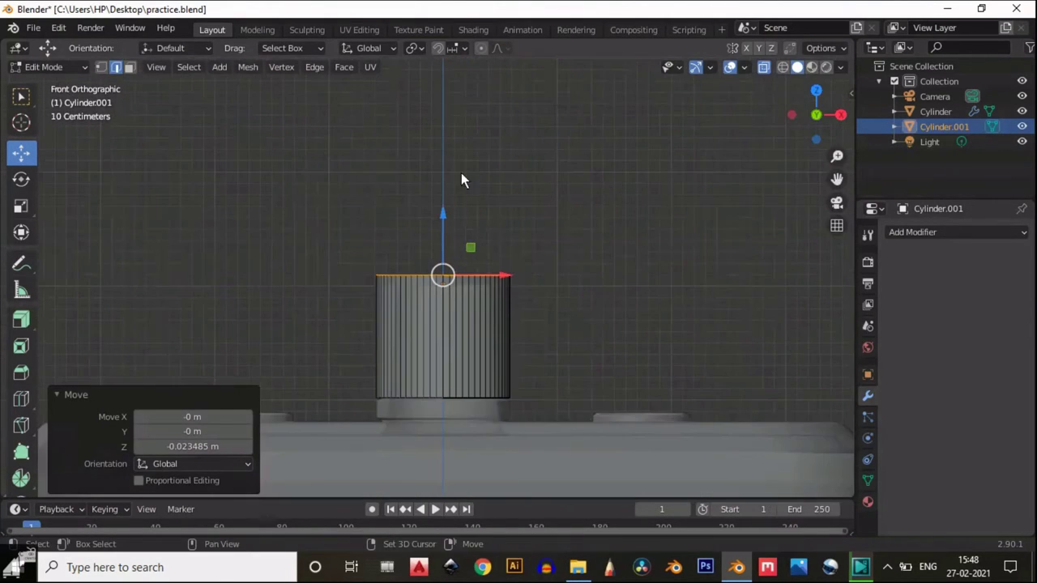
Select the whole cap mesh and scale it to 1.1 on X and Y only.
key("a")
scroll(499, 295, "up", 1)
key("s")
key("shift+z")
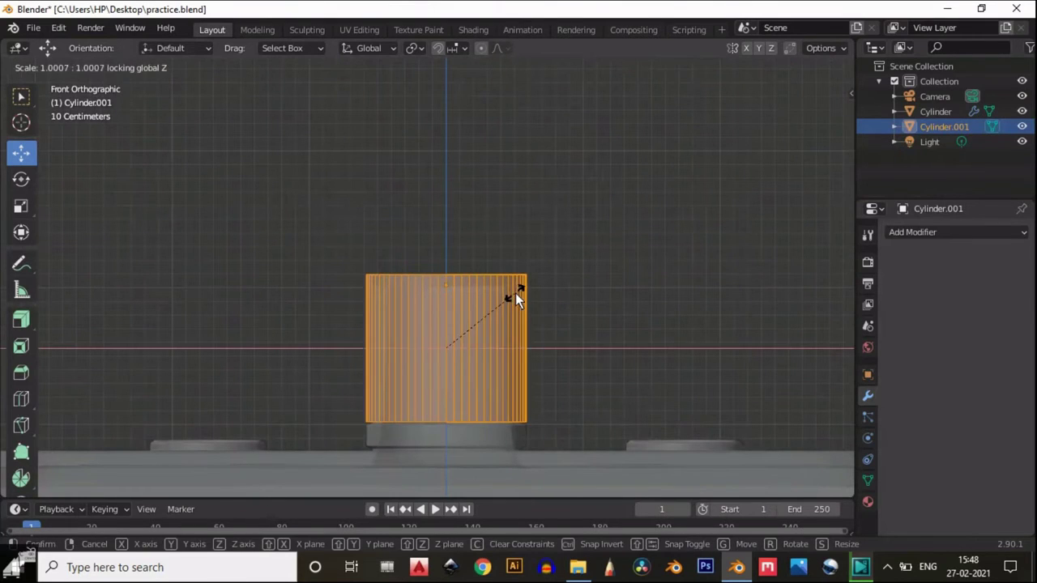
left_click(527, 290)
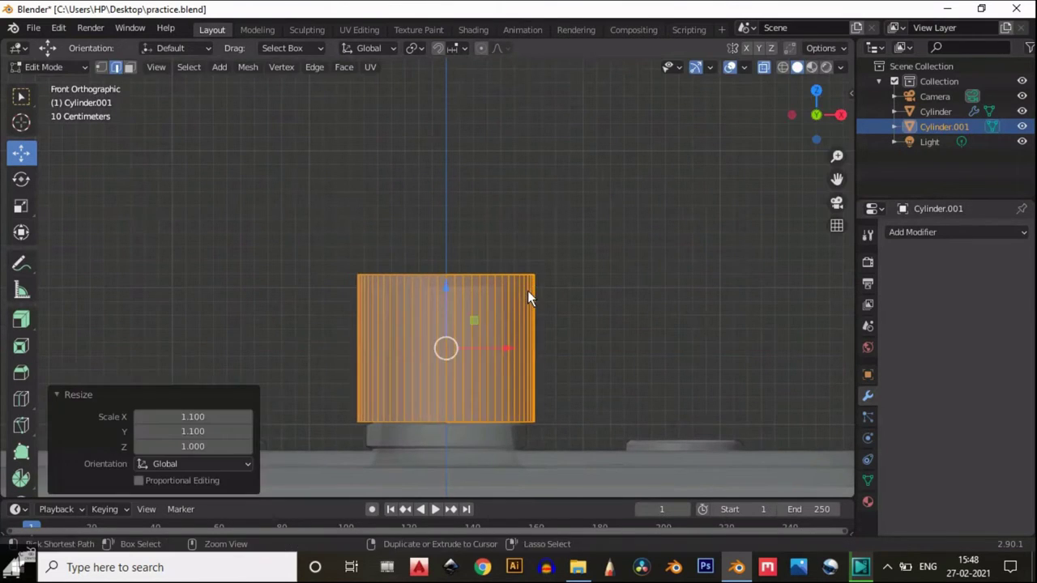
scroll(535, 312, "down", 3)
Hide the tank object and reopen the cap cylinder in Edit Mode.
key("Tab")
left_click(541, 380)
left_click(1021, 111)
scroll(504, 303, "up", 4)
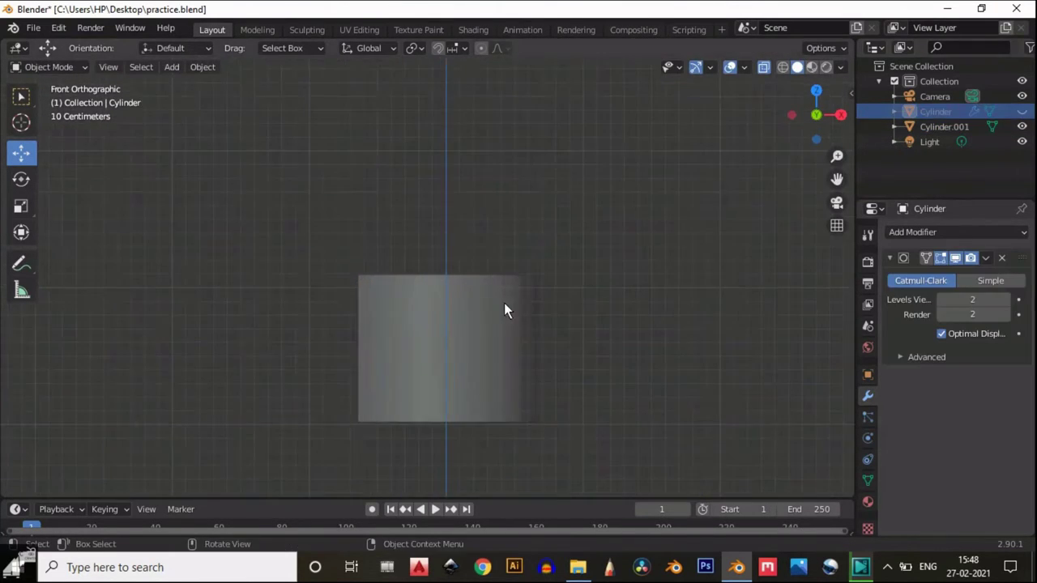
middle_click_drag(504, 303, 502, 222, "shift")
left_click(502, 223)
key("Tab")
scroll(597, 194, "up", 3, "shift")
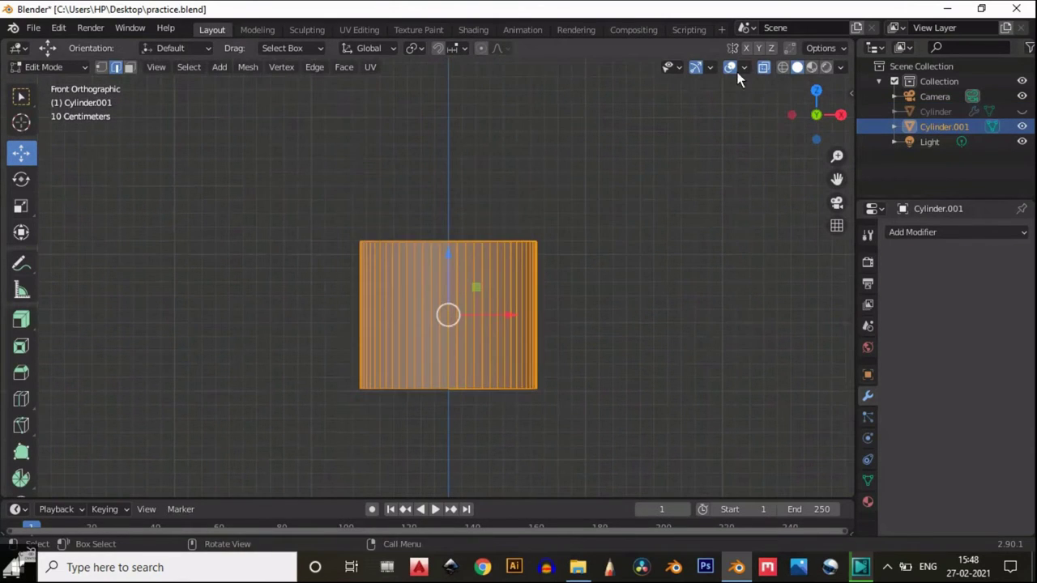
In face selection, delete the cap's top and bottom faces so only the side wall is left.
middle_click_drag(693, 164, 604, 226)
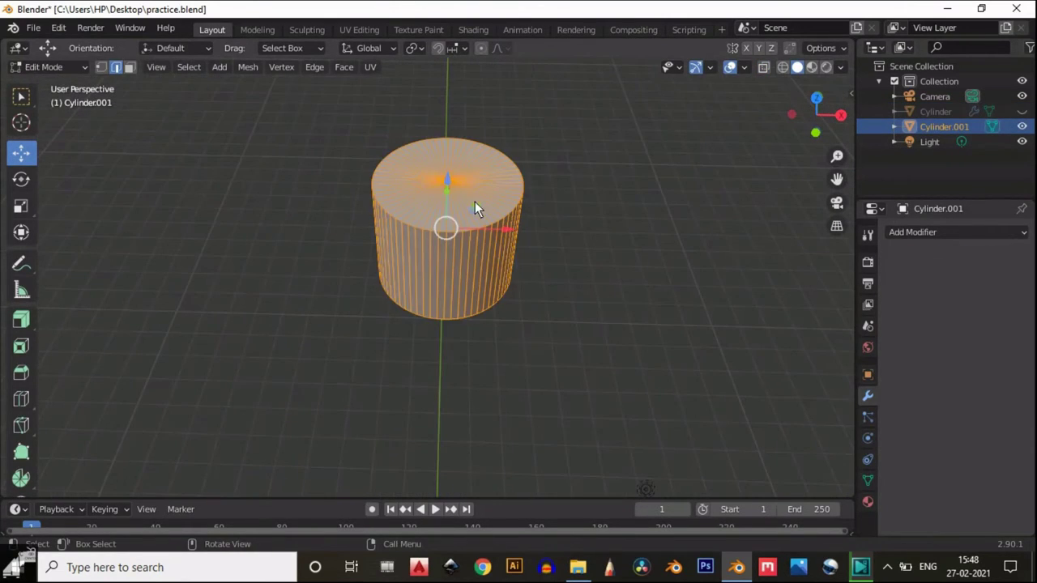
key("3")
left_click(441, 193)
key("x")
left_click(450, 188)
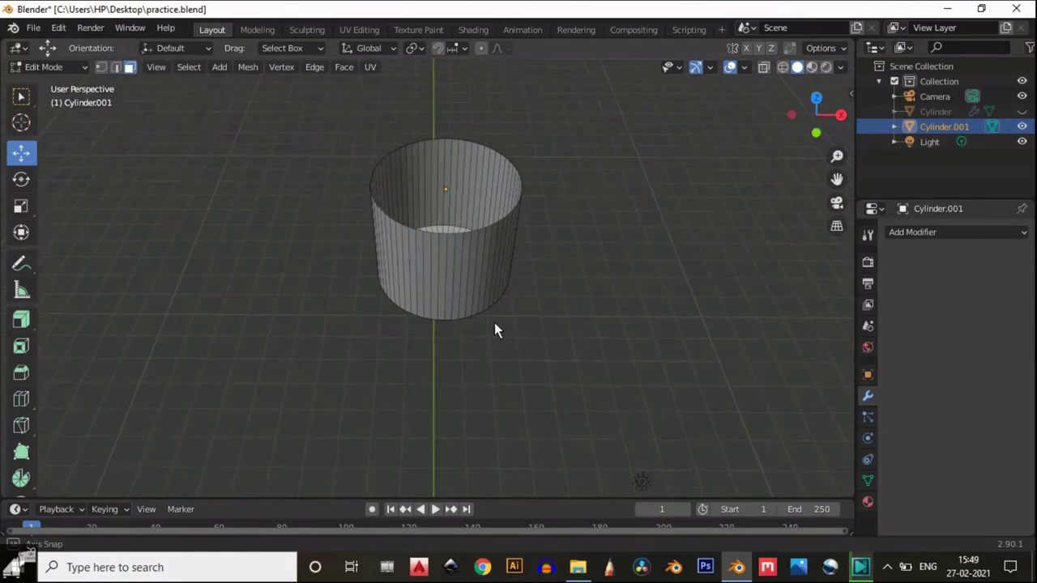
left_click(432, 260)
middle_click_drag(496, 331, 566, 159)
key("x")
left_click(439, 252)
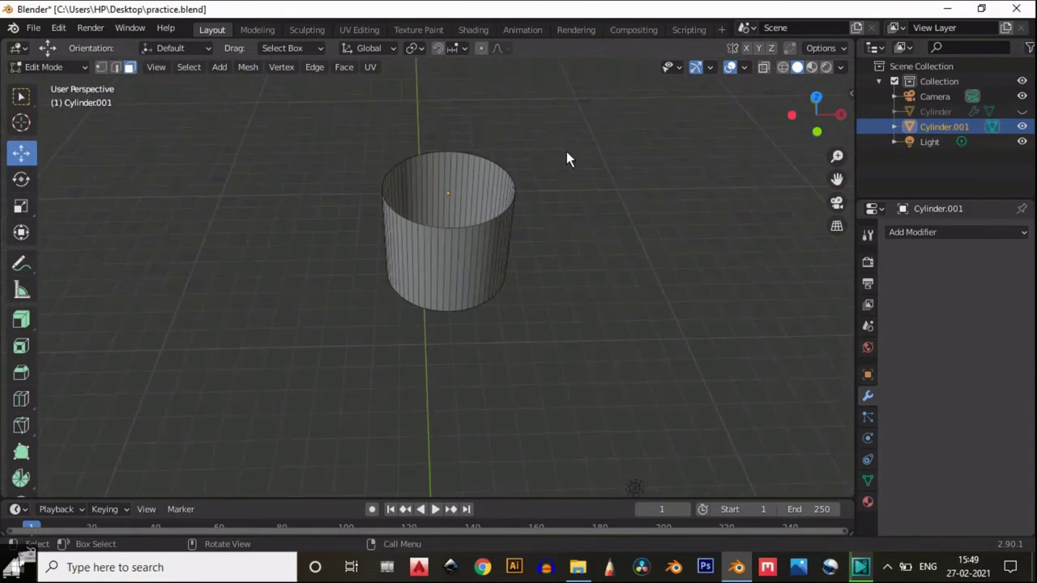
In front view with X-ray on, select only the vertical edges of the cap's side wall.
left_click(815, 130)
scroll(588, 179, "down", 2)
scroll(548, 257, "up", 5)
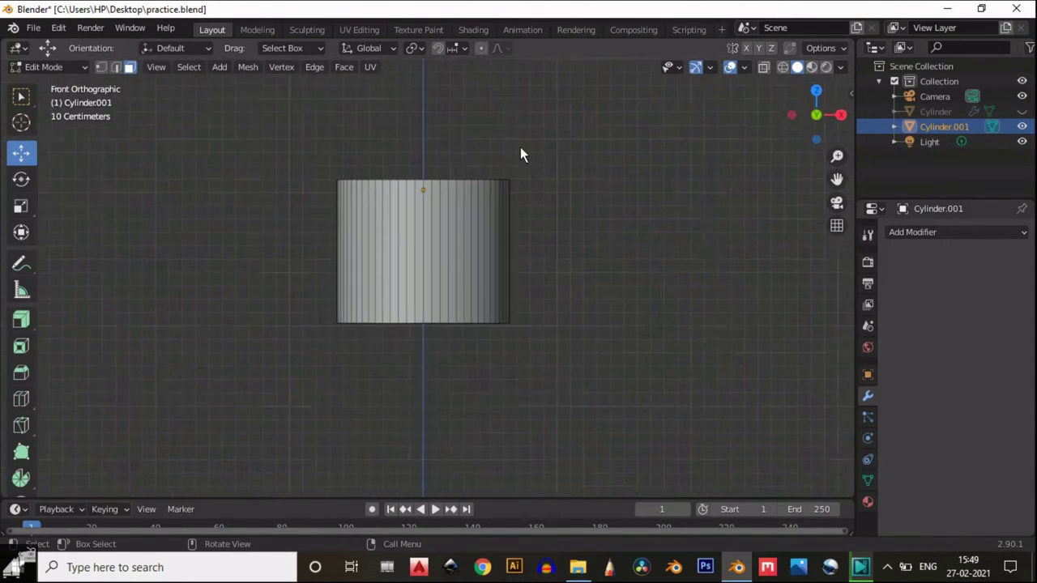
scroll(520, 154, "up", 3)
left_click(768, 67)
key("2")
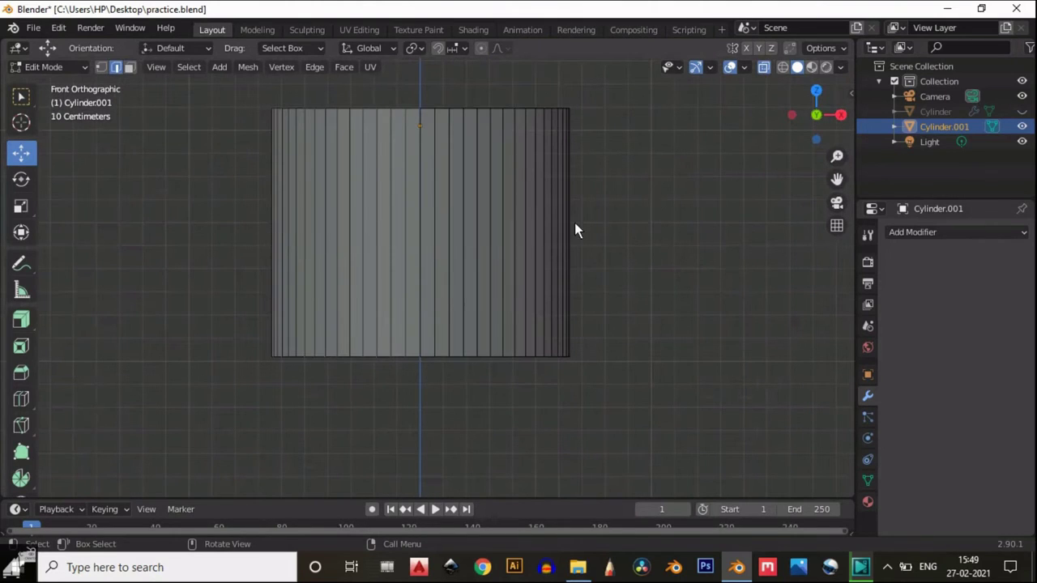
key("a")
middle_click_drag(504, 200, 520, 284)
left_click(815, 91)
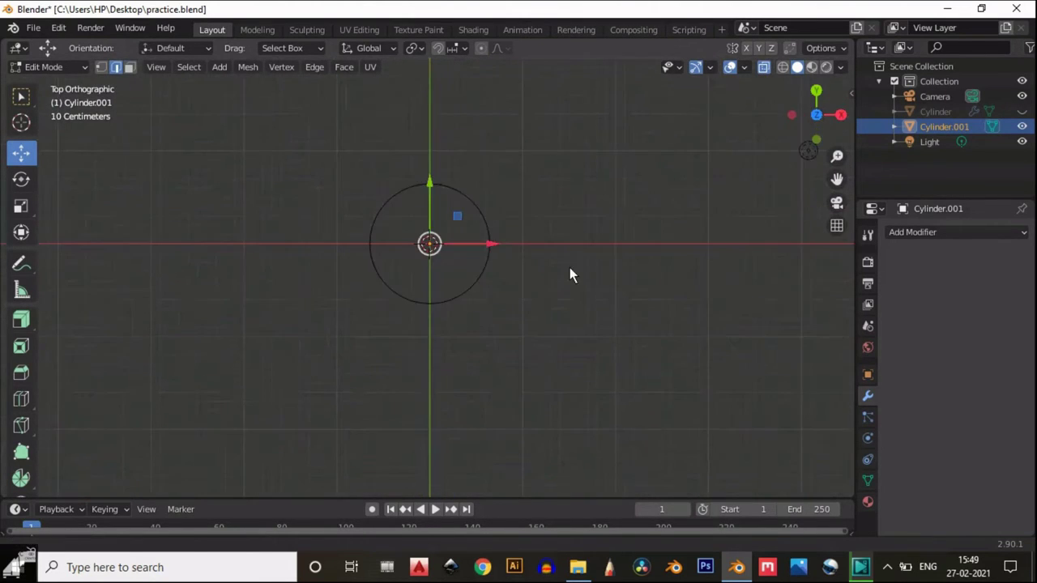
scroll(583, 255, "up", 5)
key("s")
right_click(594, 238)
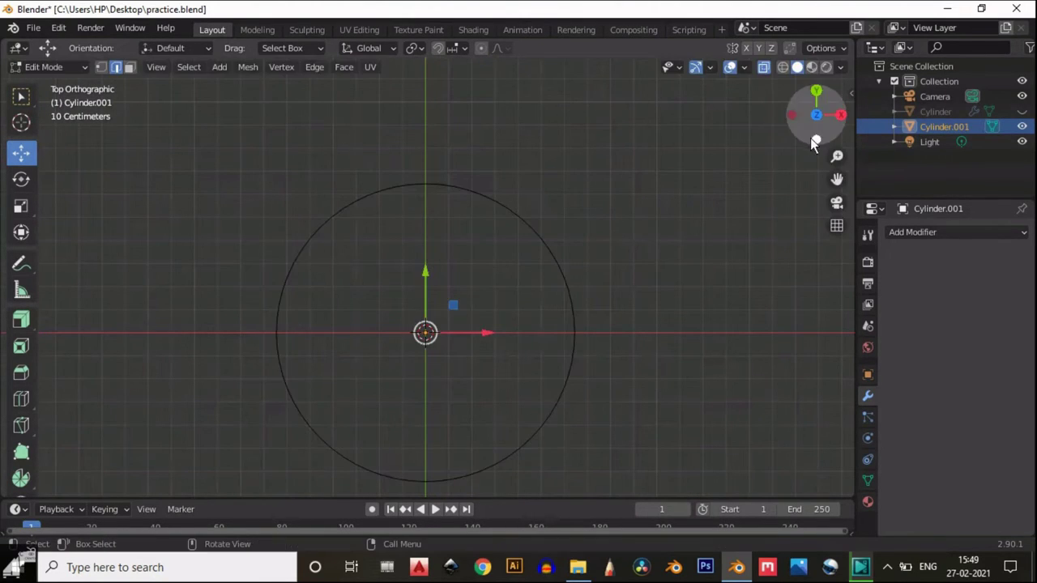
Apply Checker Deselect to keep every second vertical edge of the cap selected.
left_click(814, 141)
right_click(458, 204)
left_click(178, 66)
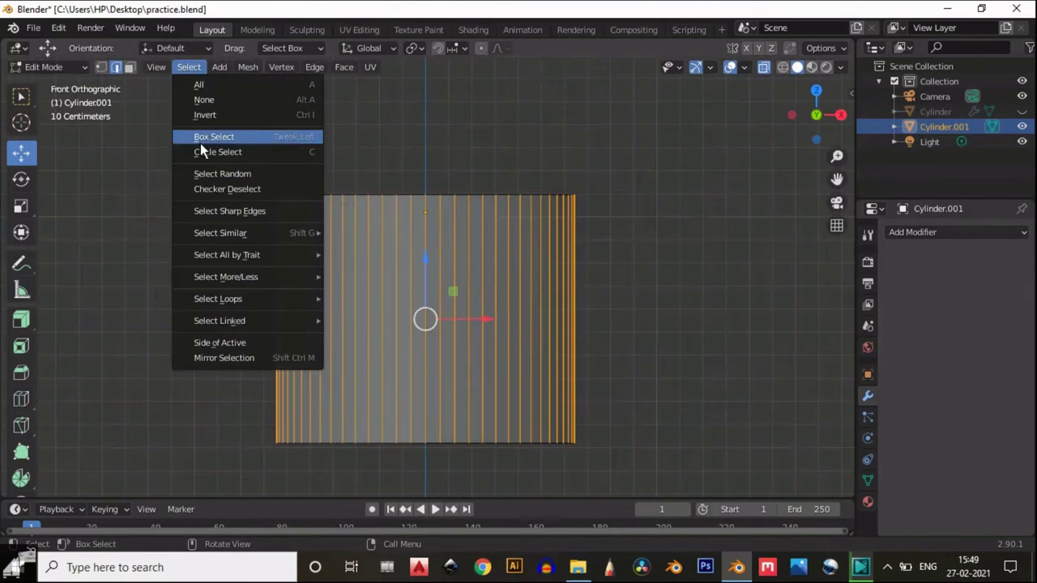
left_click(206, 193)
Try scaling the alternate vertical edges uniformly to 0.9 on all axes, and undo that scaling.
left_click(813, 91)
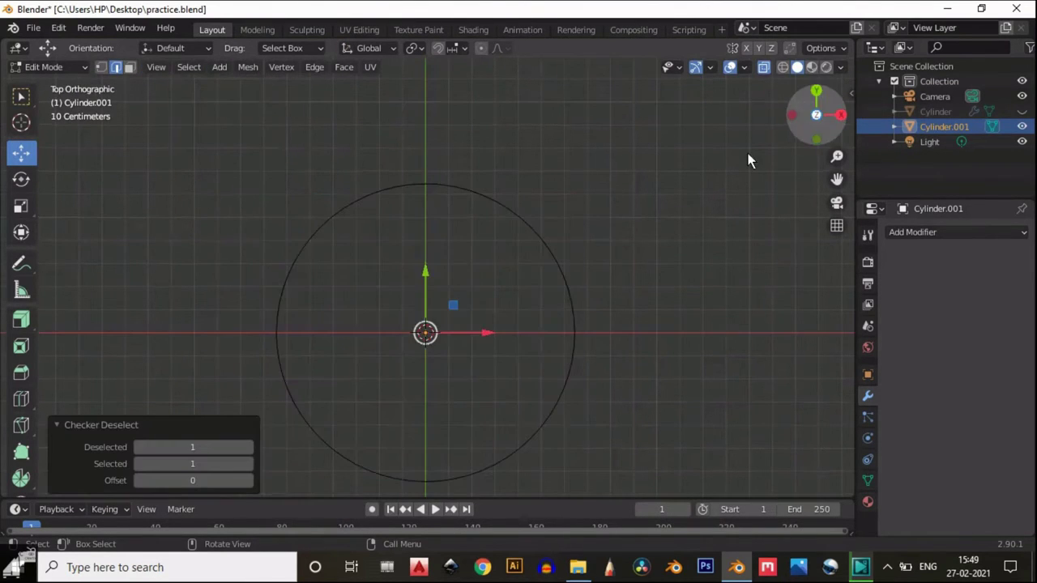
key("s")
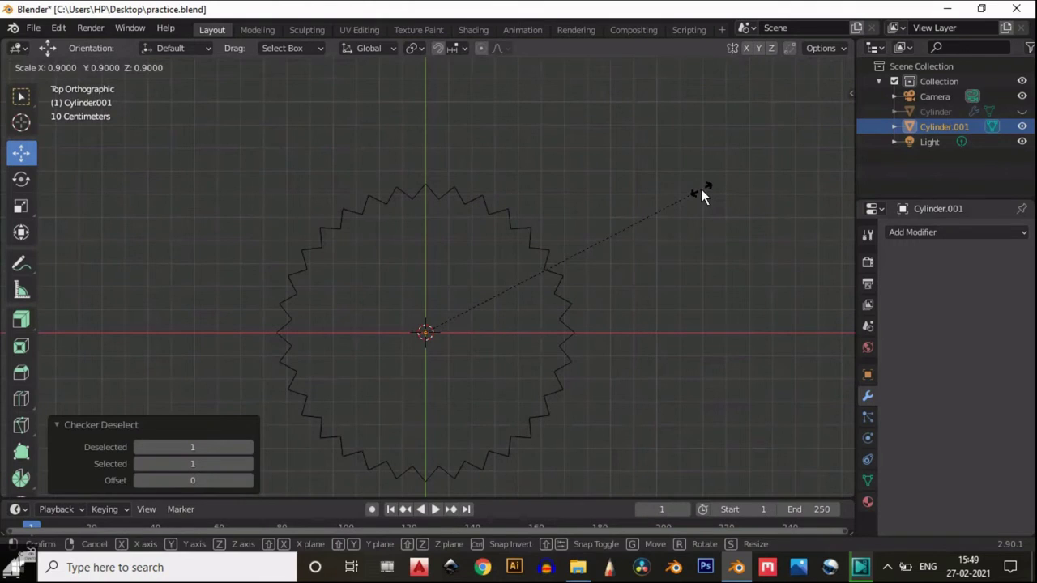
left_click(701, 195)
middle_click_drag(630, 243, 664, 148)
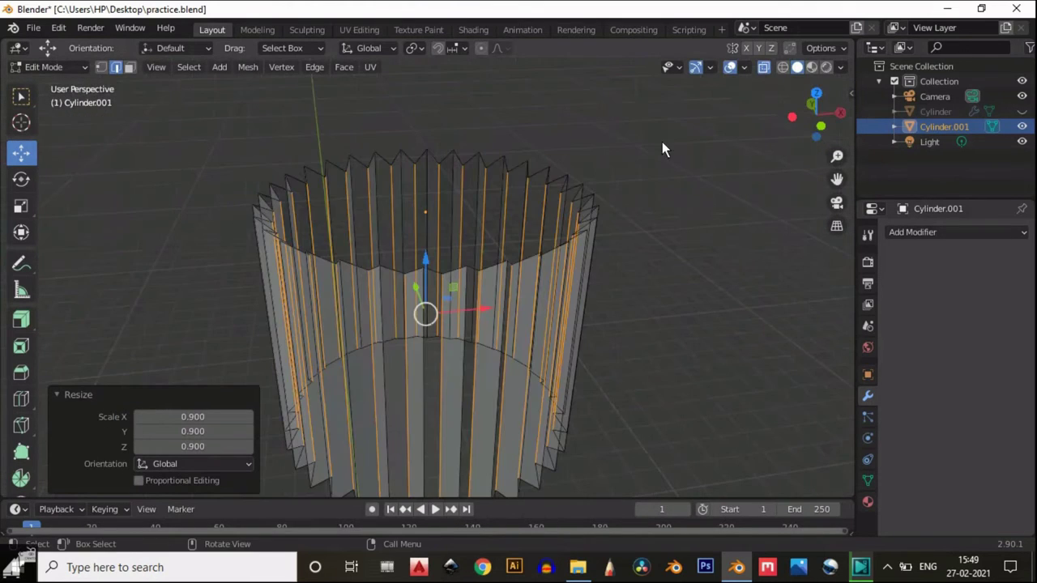
left_click(764, 69)
key("ctrl+z")
Scale the alternate vertical edges to 0.9 on X and Y only to form the cap's grip ridges.
key("s")
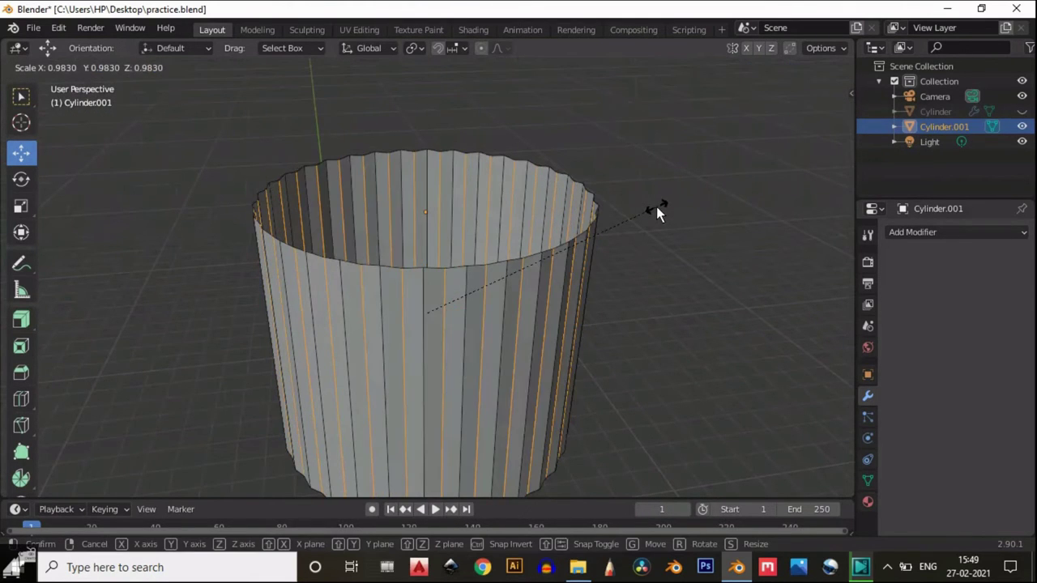
key("shift+z")
type("0.9")
key("Return")
middle_click_drag(352, 287, 557, 223)
scroll(559, 227, "up", 4)
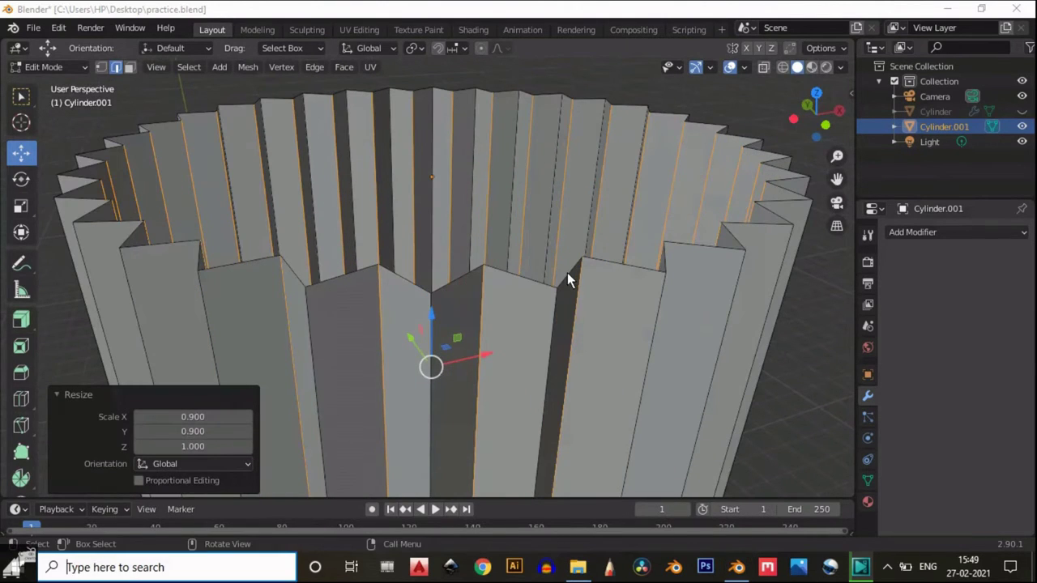
Try selecting the cap's toothed top rim and filling it with a face.
key("super")
key("super")
scroll(567, 272, "down", 6)
key("s")
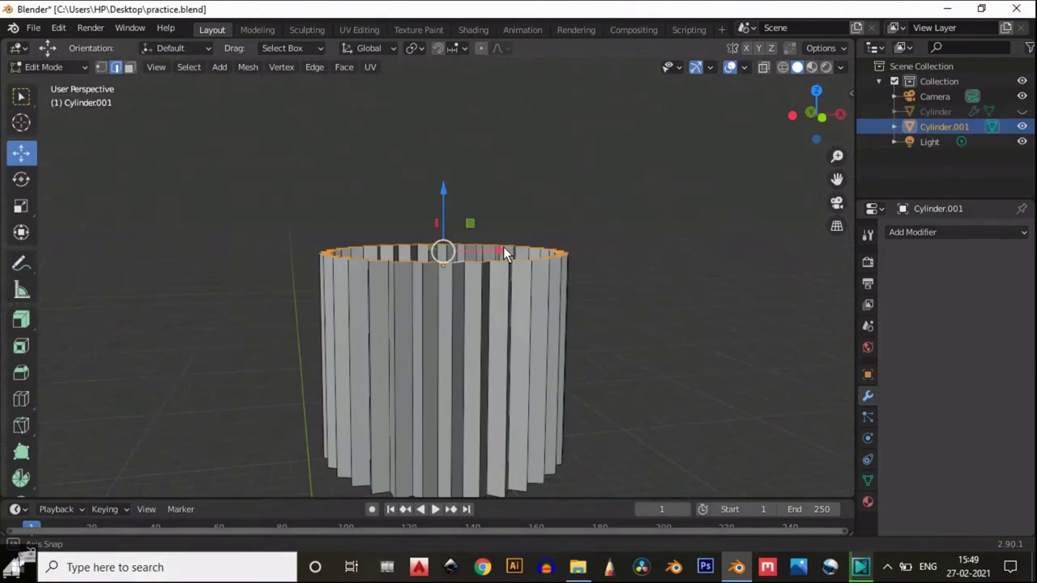
left_click(523, 261)
scroll(502, 291, "down", 3)
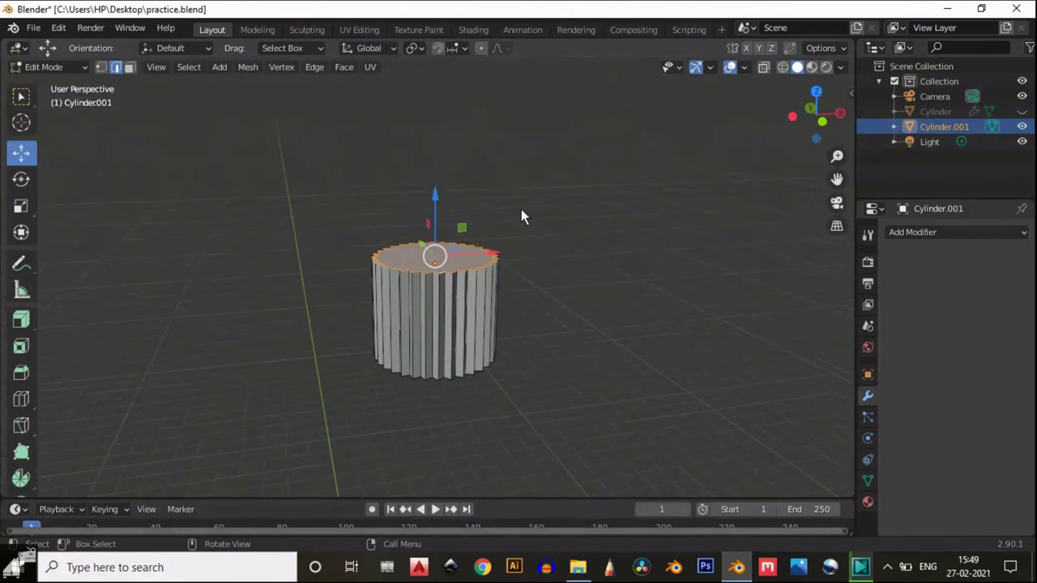
middle_click_drag(520, 212, 516, 180)
scroll(426, 341, "up", 5)
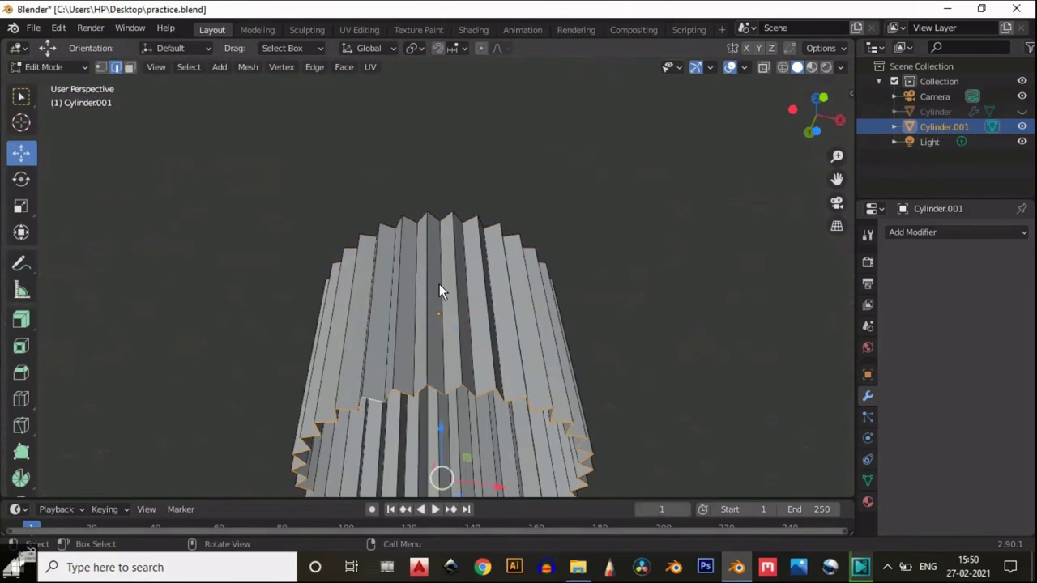
middle_click_drag(439, 290, 496, 377)
middle_click_drag(519, 225, 502, 453, "shift")
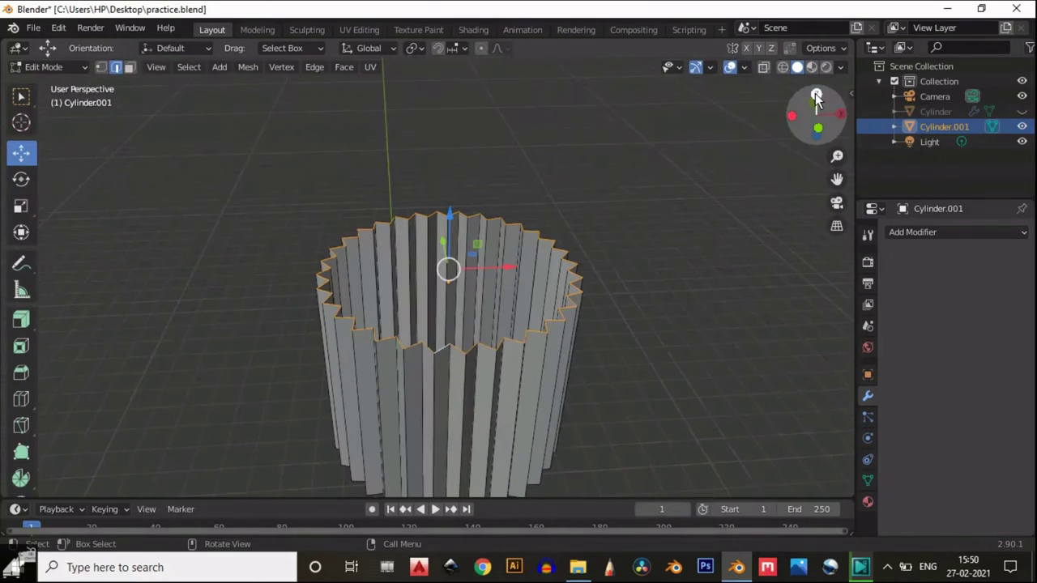
In top view, switch to vertex selection and select the two opposite rim vertices on the Y axis.
left_click(815, 95)
key("1")
left_click(453, 102)
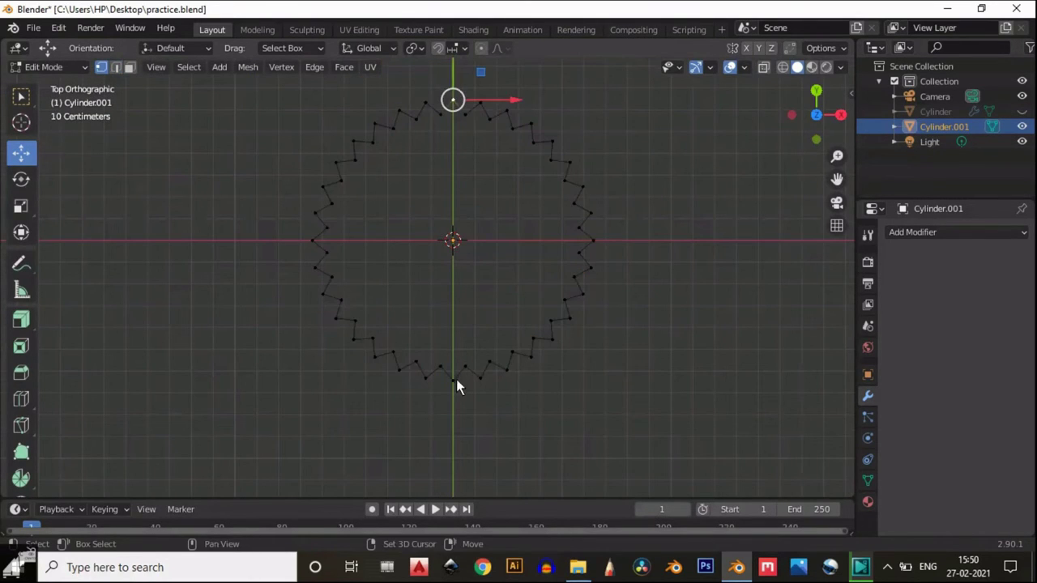
left_click(452, 380, "shift")
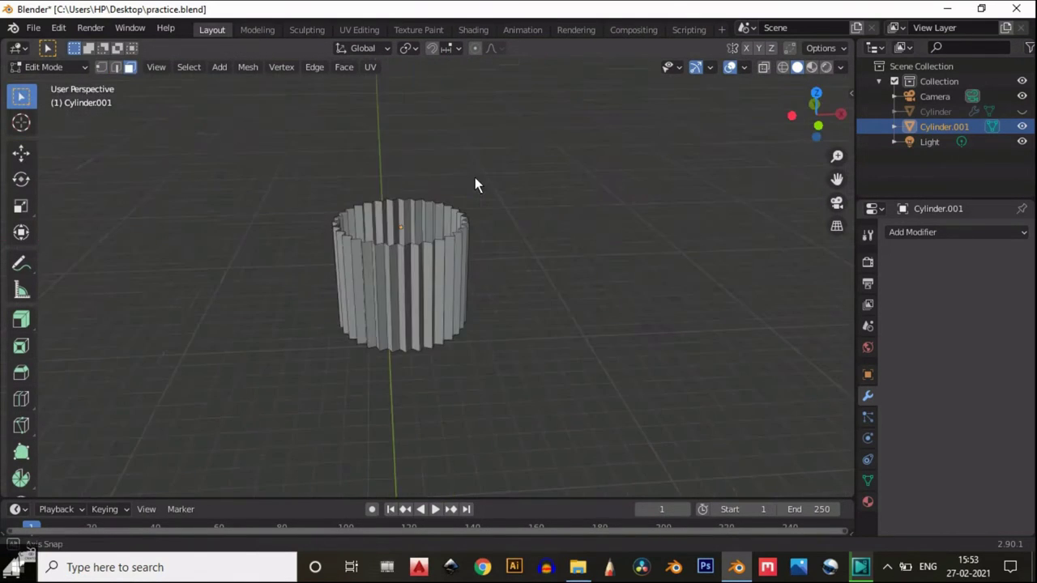
Select the cap's toothed top and bottom rim loops and fill each with a face.
scroll(475, 178, "up", 5)
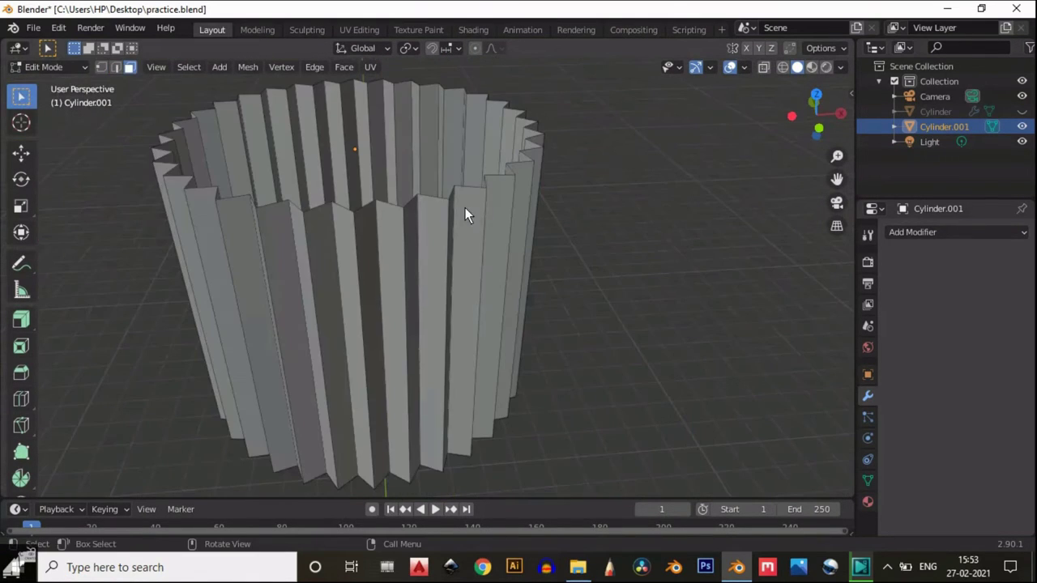
left_click(435, 201, "alt")
scroll(437, 218, "down", 4)
key("f")
middle_click_drag(447, 312, 447, 227)
scroll(445, 375, "up", 2)
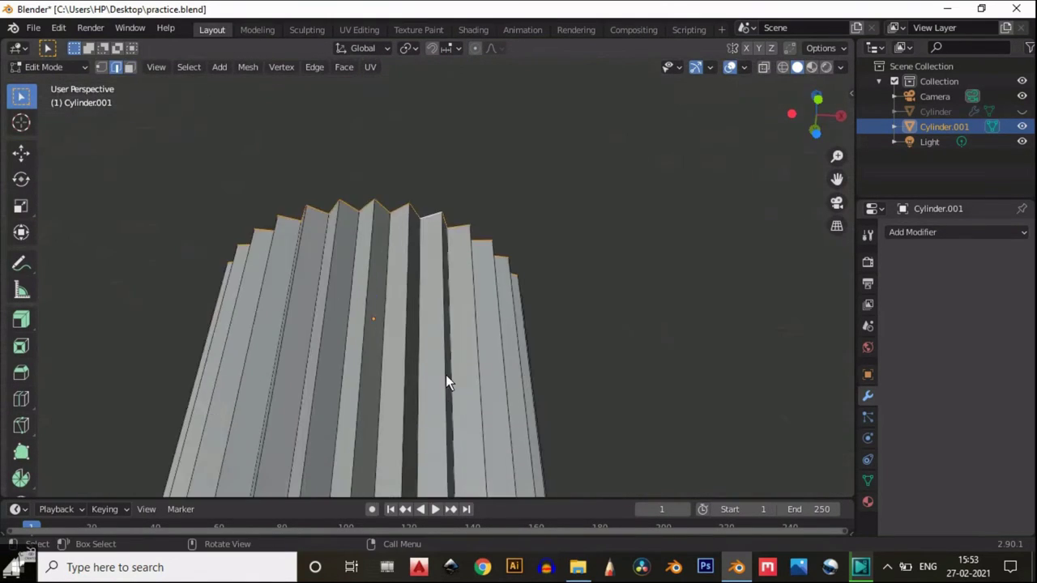
scroll(447, 375, "down", 2)
middle_click_drag(447, 375, 507, 235)
scroll(492, 234, "up", 2)
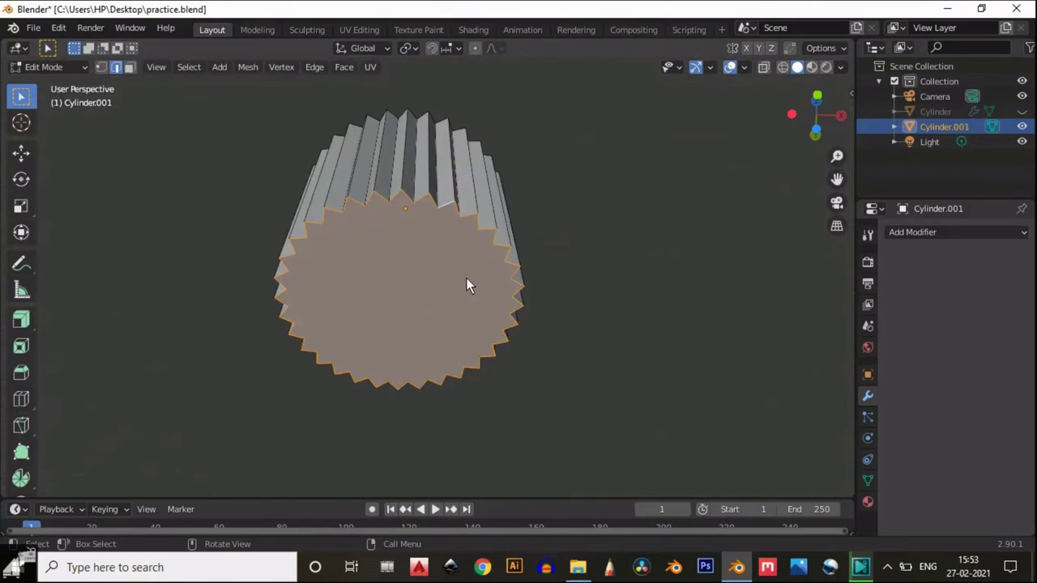
Select both end faces of the cap and inset them with a thickness of 0.05 m.
key("3")
scroll(478, 235, "down", 3)
middle_click_drag(469, 203, 407, 317)
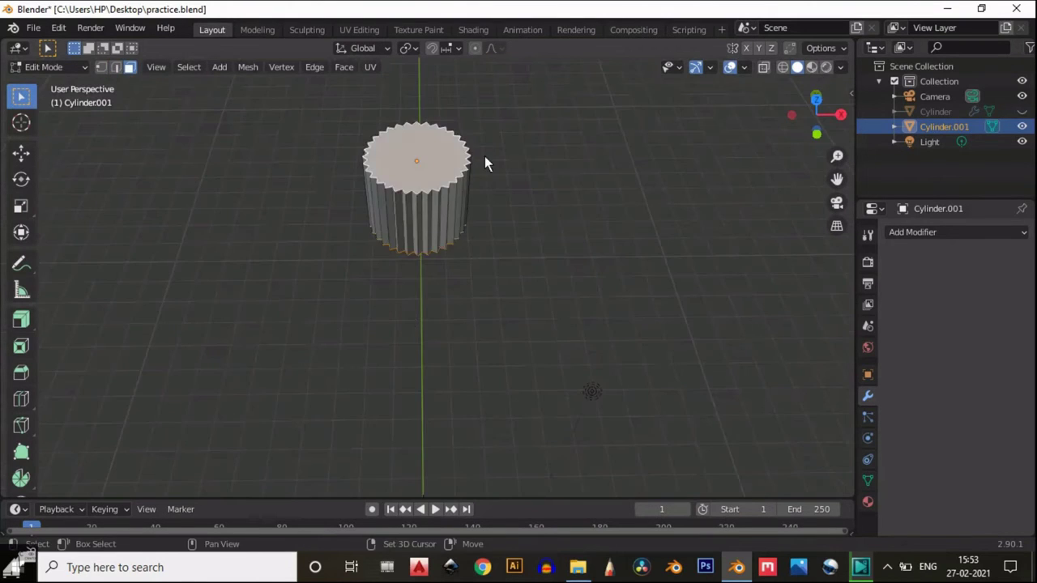
middle_click_drag(486, 162, 841, 85)
left_click(815, 98)
scroll(729, 207, "up", 2)
key("i")
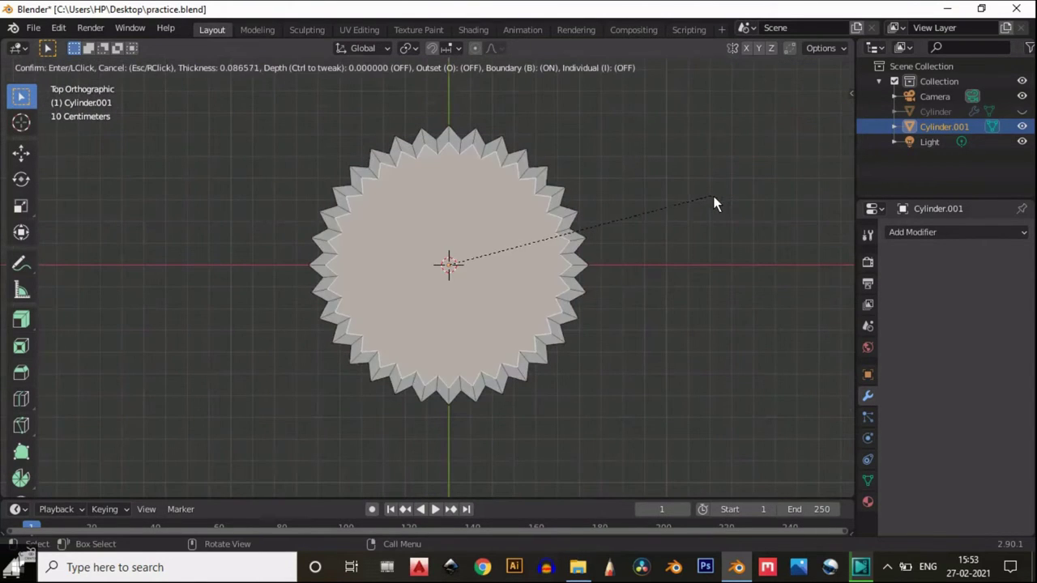
left_click(728, 210)
middle_click_drag(728, 210, 619, 270)
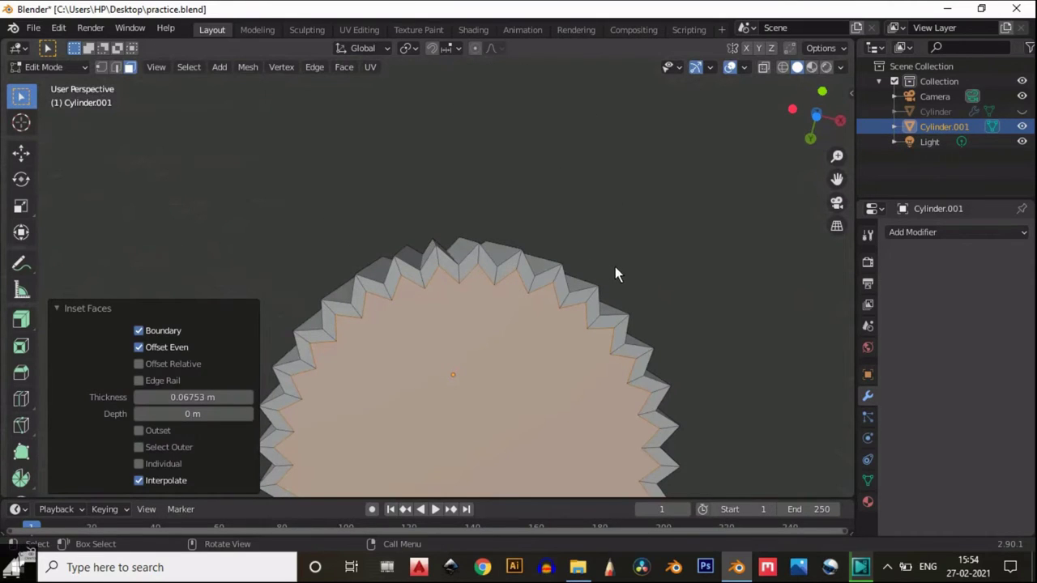
type("5")
key("Return")
Inset the cap's end faces a second time by about 0.019 m.
scroll(450, 325, "down", 3)
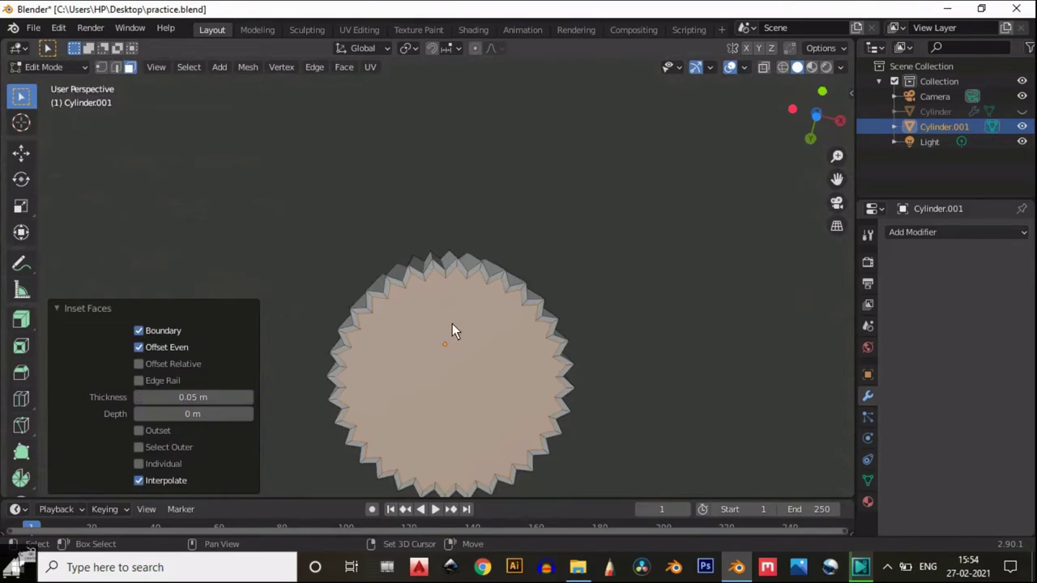
middle_click_drag(452, 325, 468, 277, "shift")
key("i")
left_click(512, 267)
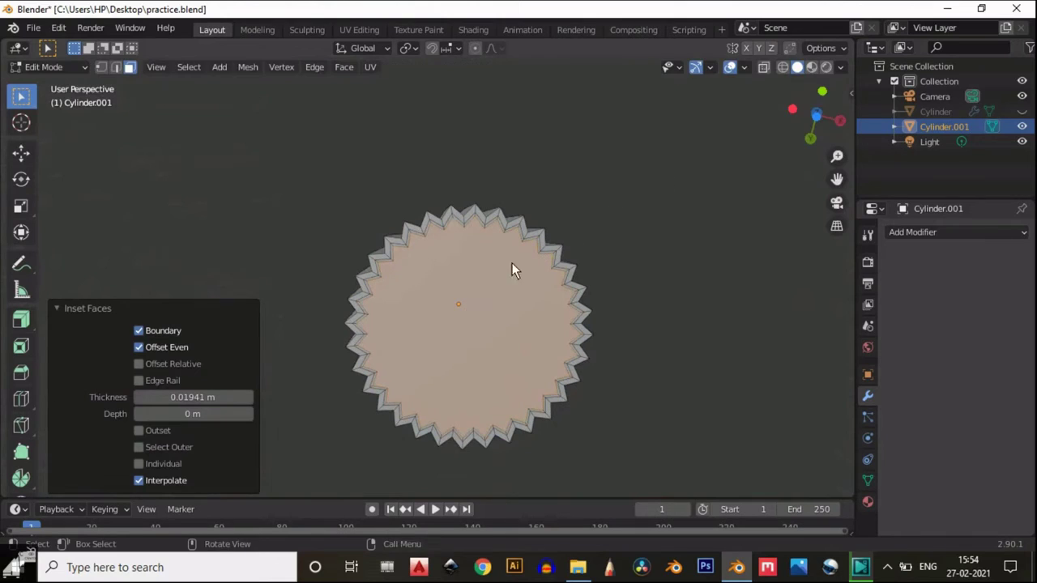
Round the inner inset outlines with the Circle operation using the best fit method.
right_click(476, 178)
mouse_move(486, 177)
left_click(586, 196)
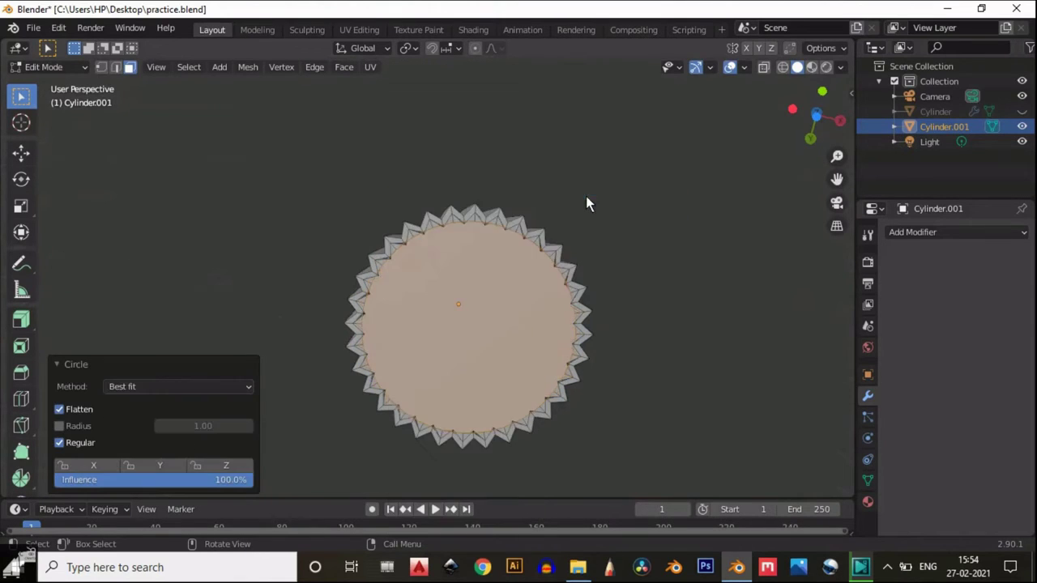
Scale down the circular face on the cap's underside slightly.
scroll(583, 217, "up", 2)
left_click(553, 262)
key("s")
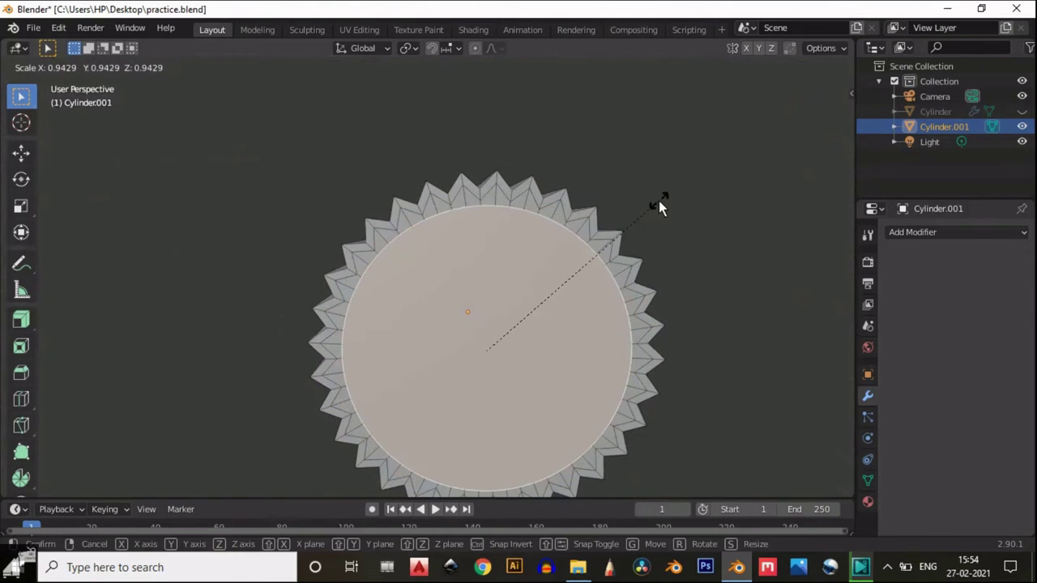
left_click(689, 182)
Select the circular face on top of the cap and scale it down to about 0.944.
middle_click_drag(672, 201, 576, 356)
scroll(563, 200, "down", 4)
middle_click_drag(538, 167, 525, 295, "shift")
scroll(525, 303, "up", 1)
middle_click_drag(522, 217, 504, 298)
left_click(504, 298)
scroll(608, 286, "up", 3)
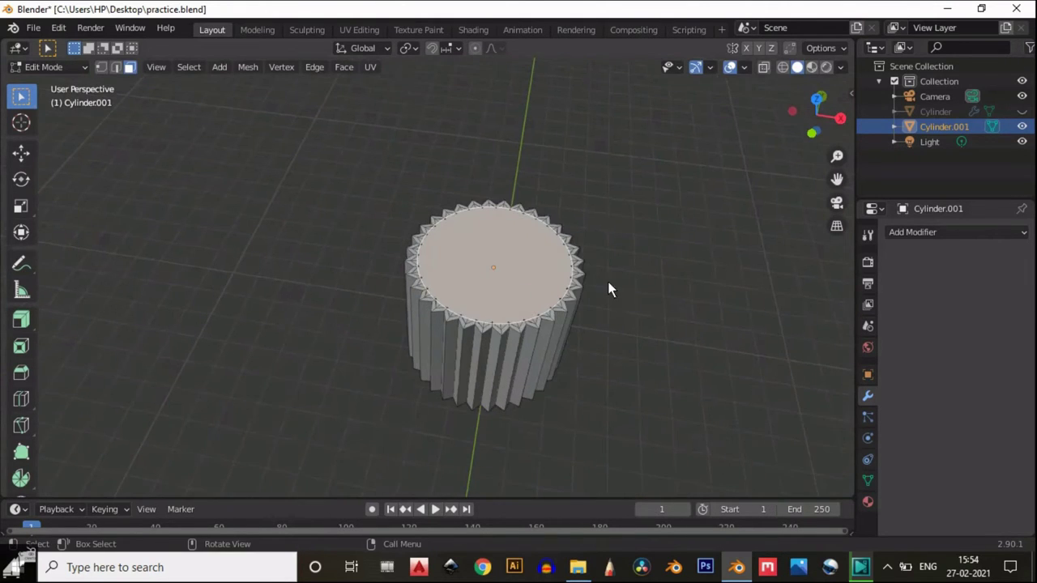
key("s")
left_click(627, 283)
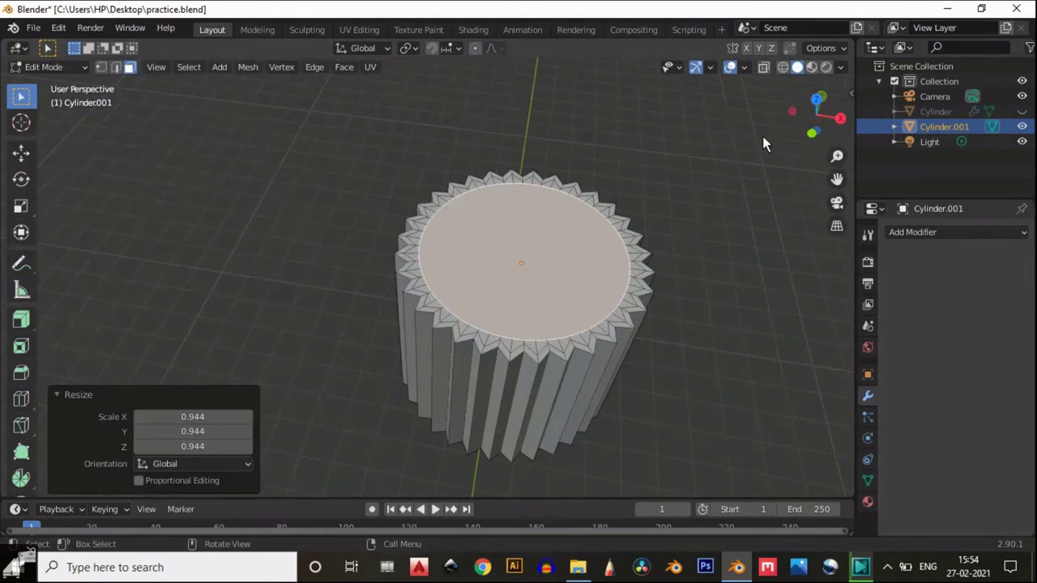
Extrude the cap's top circular face upward by about 0.02 m.
left_click(810, 133)
scroll(526, 275, "up", 3)
middle_click_drag(500, 292, 222, 266)
left_click(21, 152)
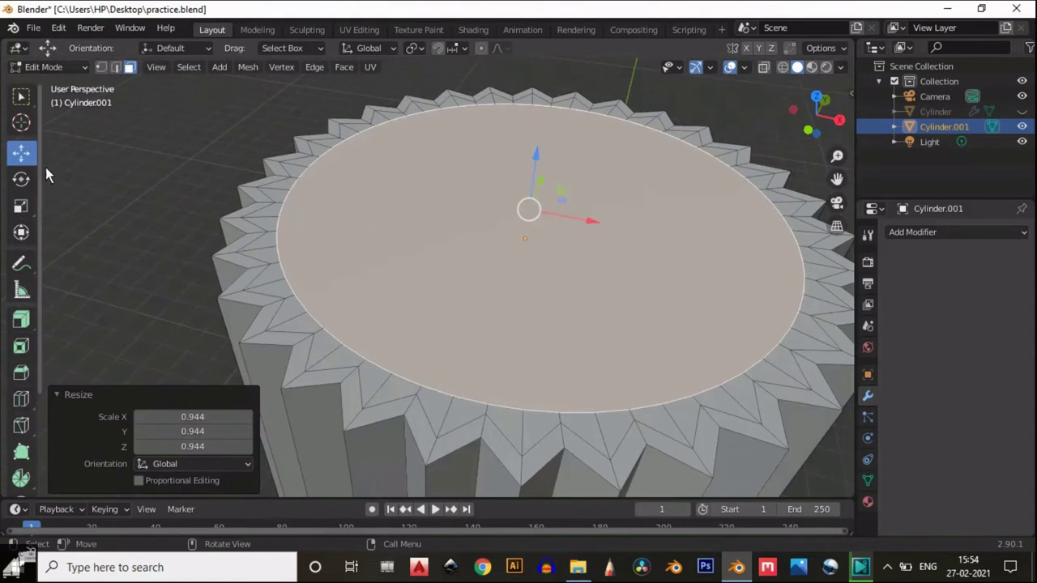
scroll(503, 173, "down", 2)
left_click_drag(502, 173, 503, 159)
middle_click_drag(503, 159, 477, 219)
scroll(509, 170, "up", 3)
key("e")
left_click(531, 169)
scroll(532, 168, "down", 6)
scroll(477, 220, "up", 5)
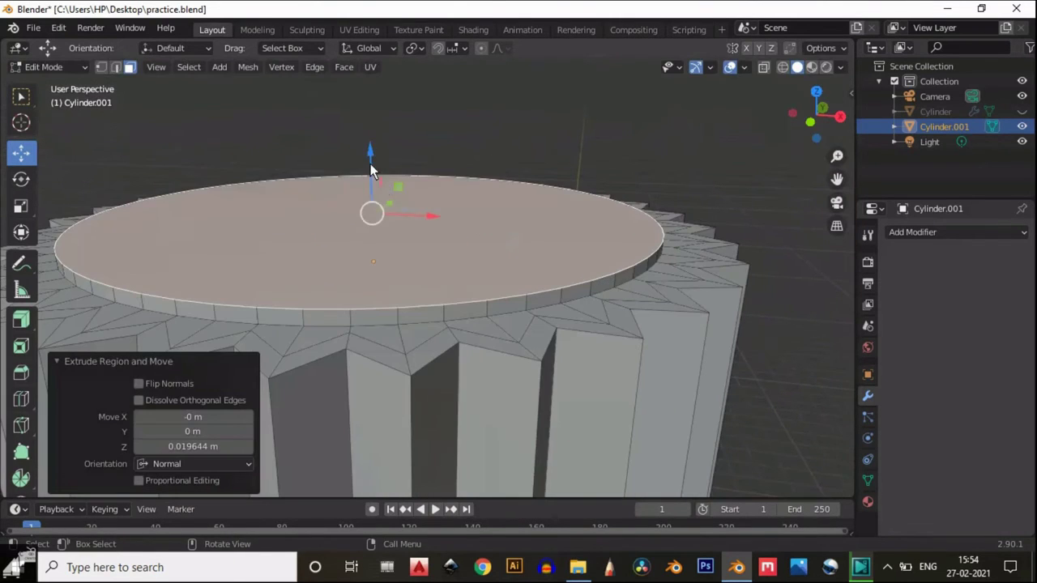
Raise the extruded top face by about 0.013 m more and scale it to 0.9 to taper the sides.
left_click_drag(370, 164, 370, 150)
type("s.9")
key("Return")
Inset the cap's raised top face by a thin margin.
key("i")
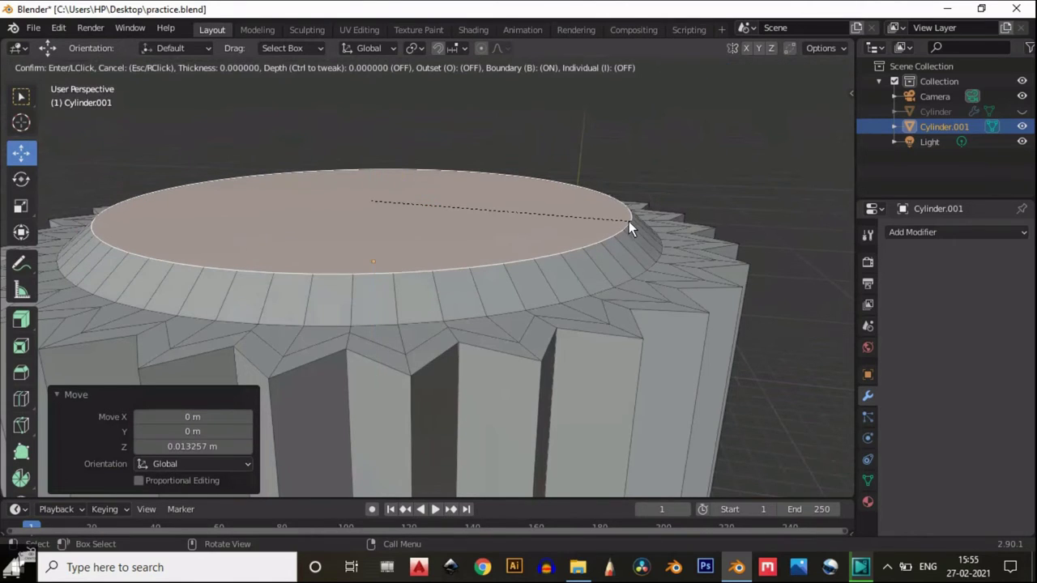
left_click(634, 227)
scroll(501, 219, "down", 2)
middle_click_drag(501, 219, 502, 386, "shift")
key("Tab")
key("Tab")
Select the cap's bottom circular face and extrude it inward by about 0.577 m.
left_click(510, 283)
scroll(509, 282, "down", 4)
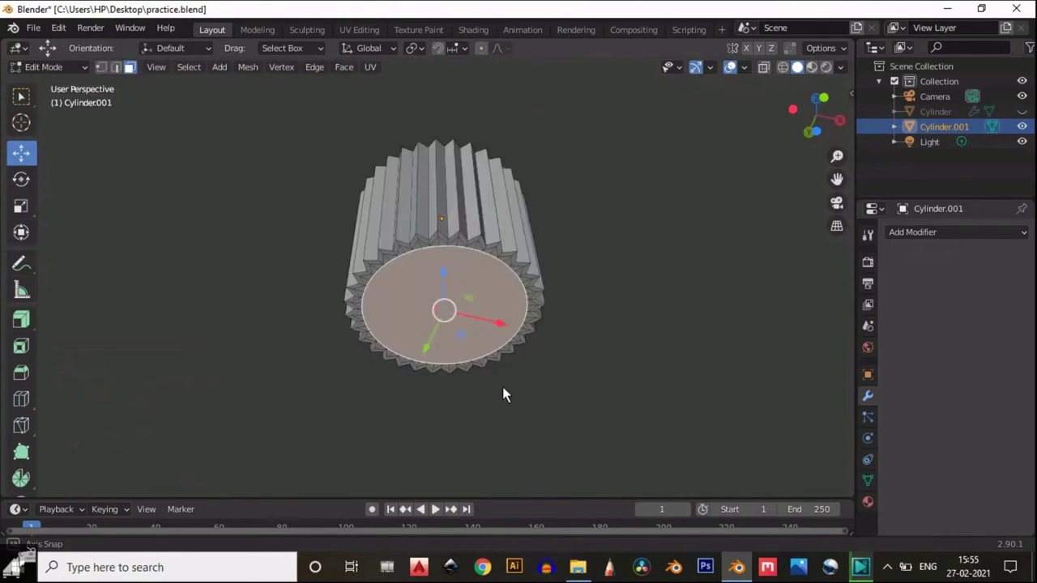
scroll(496, 365, "up", 4)
key("e")
left_click(490, 224)
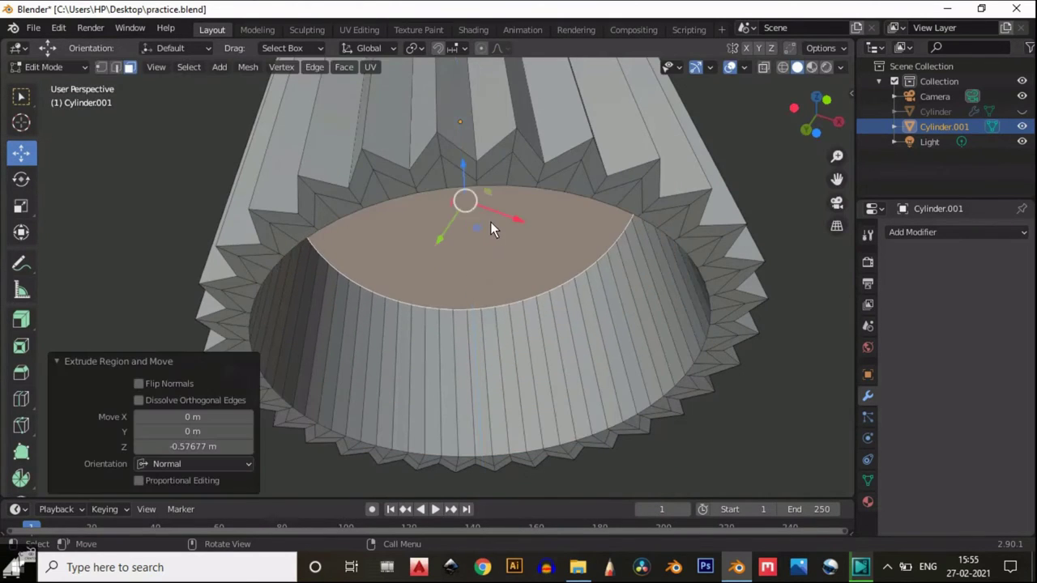
Move the extruded inner face 0.42 m further up inside the cap, using X-ray in the front view.
scroll(490, 223, "down", 3)
middle_click_drag(490, 223, 519, 433)
left_click(824, 117)
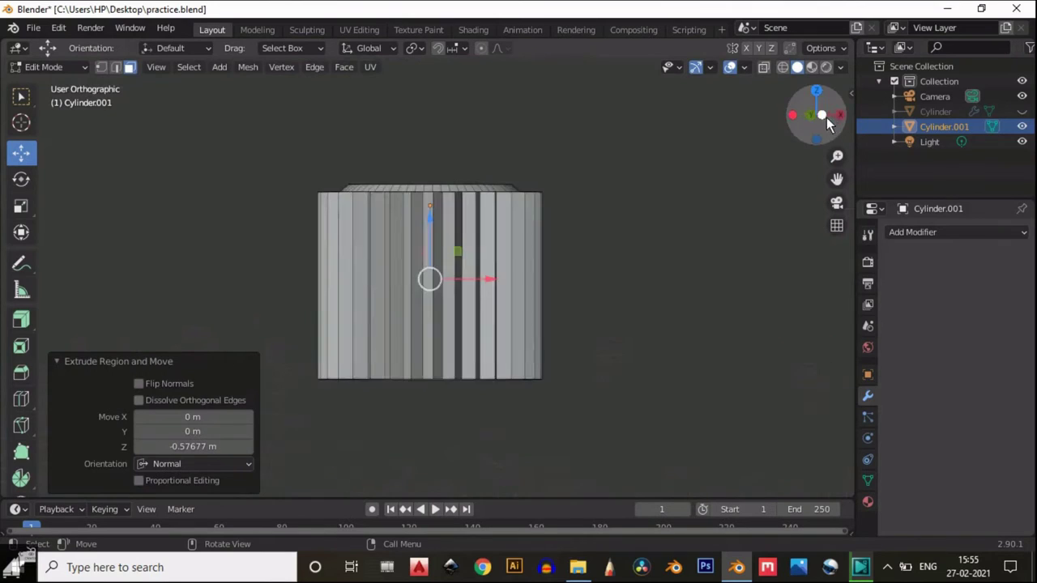
key("alt+z")
scroll(566, 254, "up", 5)
middle_click_drag(566, 254, 698, 347, "shift")
scroll(698, 347, "up", 1)
left_click_drag(537, 337, 526, 91)
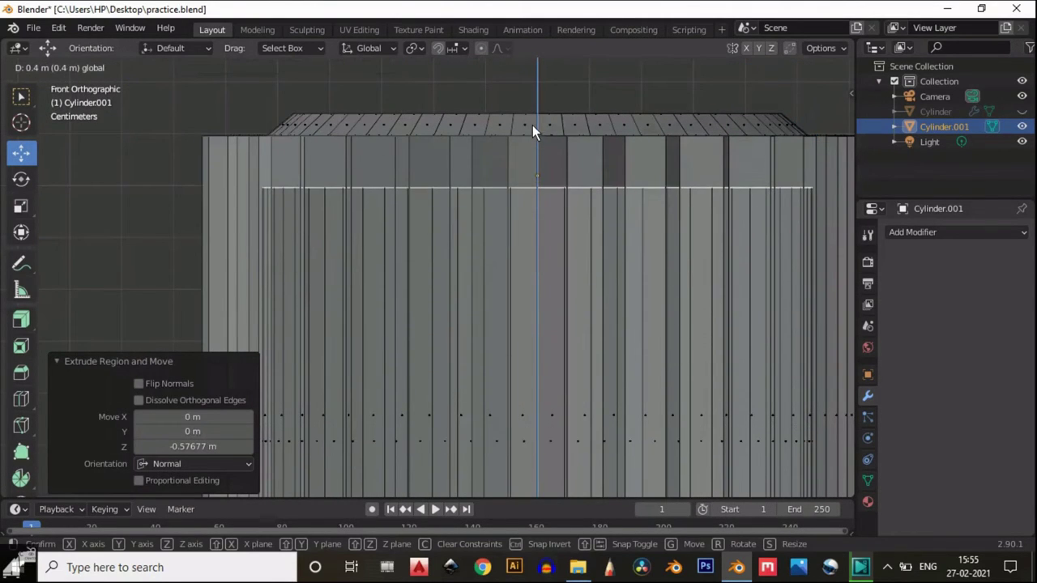
left_click(532, 116)
scroll(532, 161, "down", 6)
middle_click_drag(532, 284, 600, 98, "shift")
left_click(764, 67)
Inset the cap's inner end face with a thickness of about 0.04 m.
scroll(614, 258, "up", 6)
middle_click_drag(648, 277, 656, 226)
key("i")
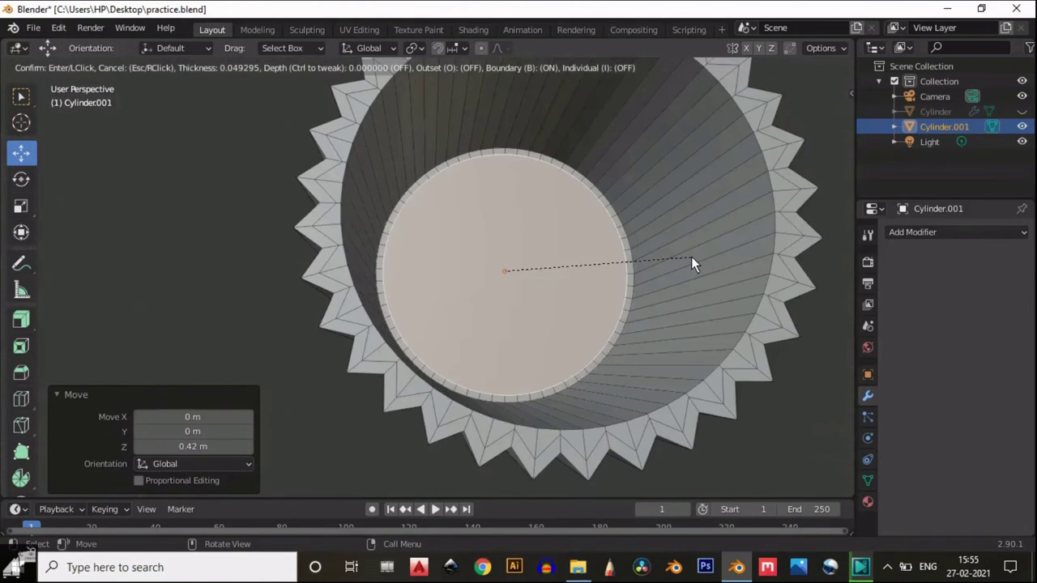
left_click(706, 262)
scroll(625, 291, "down", 2)
middle_click_drag(625, 291, 530, 253)
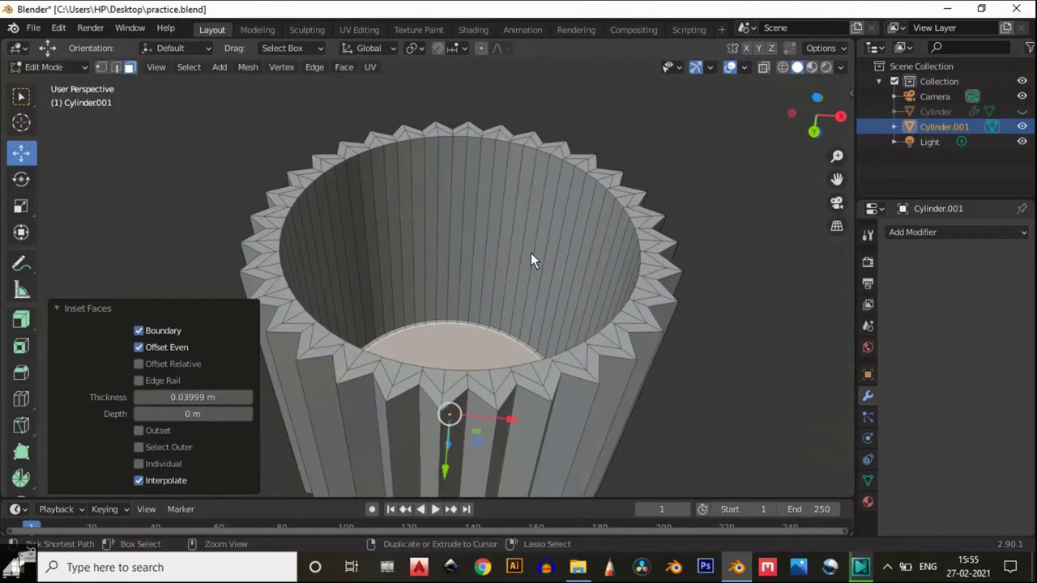
Add a loop cut on the cap's inner wall near the inner end face, with factor -0.9.
left_click(520, 280, "alt")
key("g")
key("g")
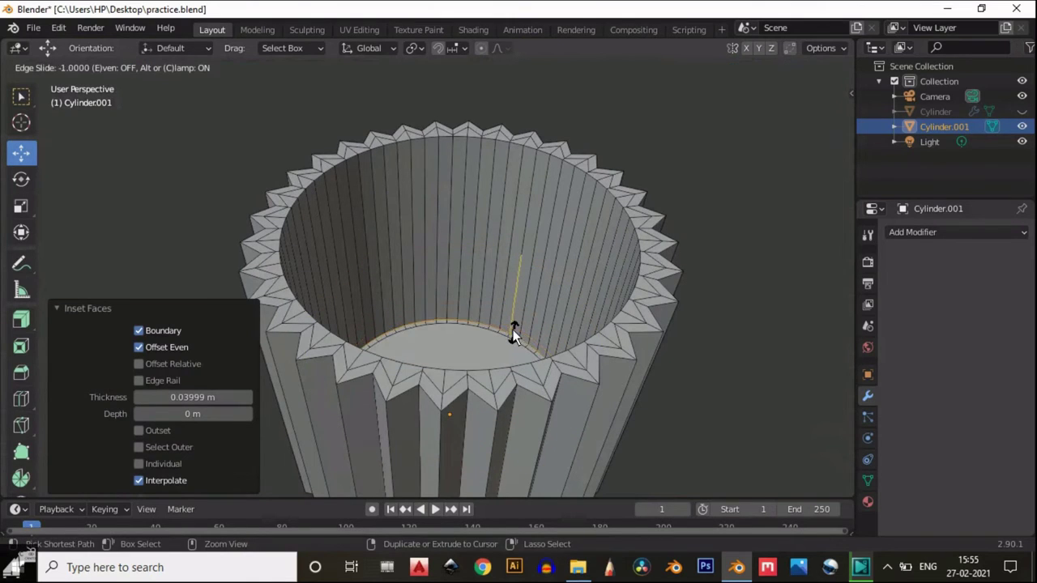
left_click(512, 330)
Add a second inner-wall loop cut near the open rim and set its factor to 0.95.
key("g")
key("g")
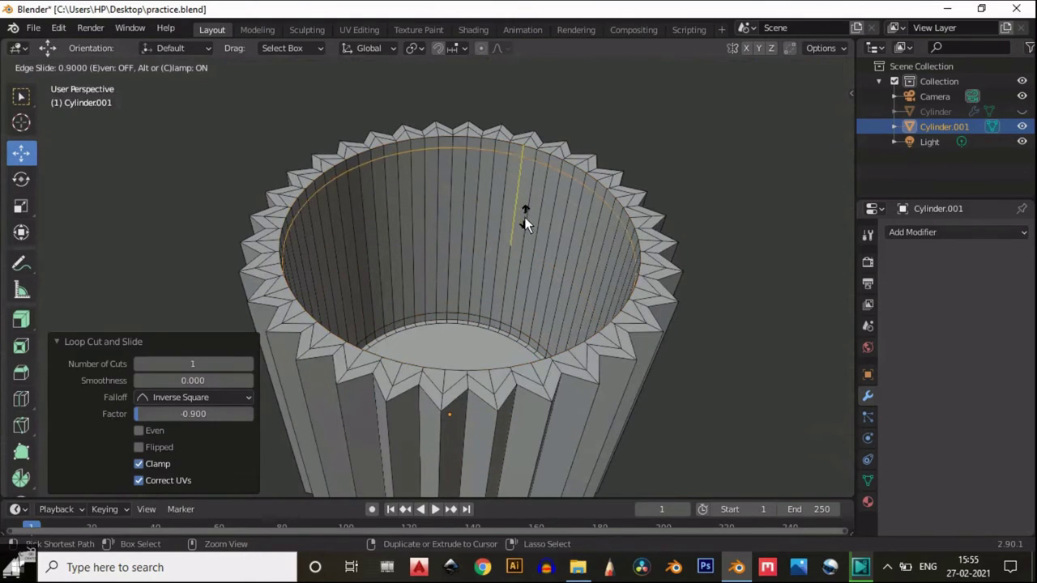
left_click(524, 222)
scroll(517, 218, "up", 2)
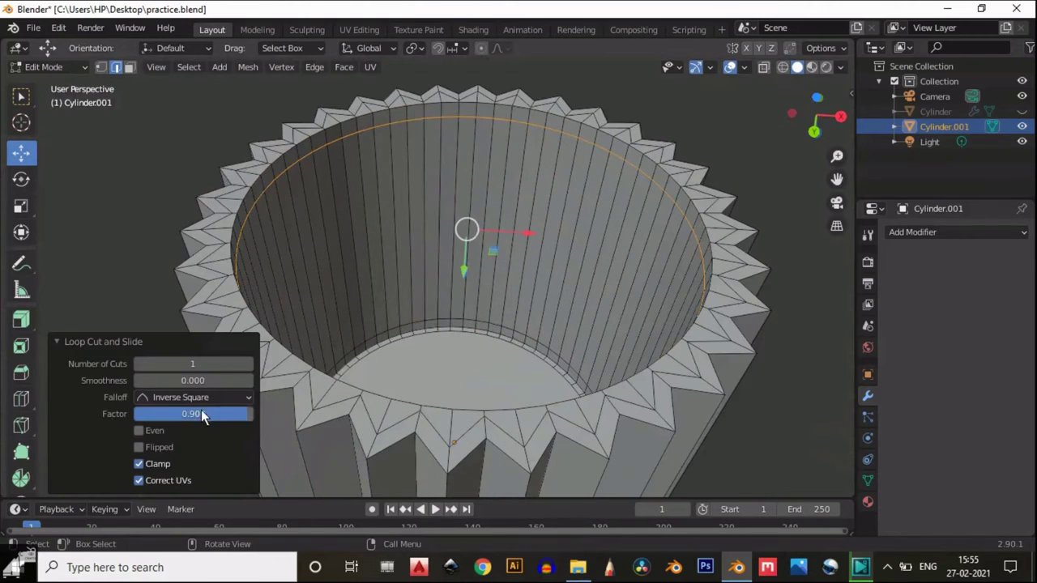
left_click(201, 412)
type("0.95")
key("Return")
Add a centred loop cut around the open end's toothed rim and round it with the Circle operation using best fit.
scroll(510, 251, "up", 5)
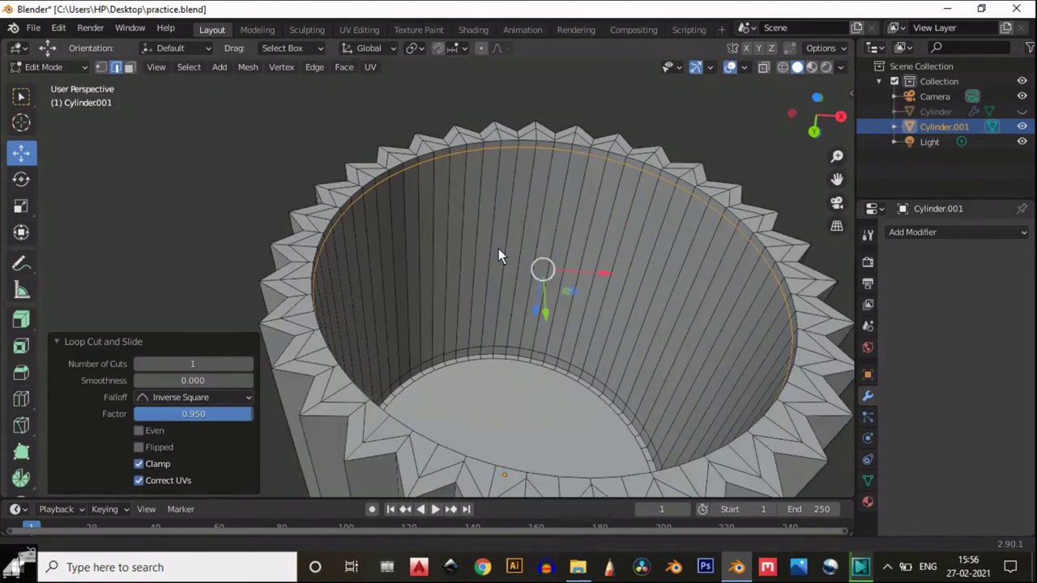
left_click(519, 170)
scroll(519, 170, "down", 3)
middle_click_drag(520, 170, 481, 144)
key("ctrl+r")
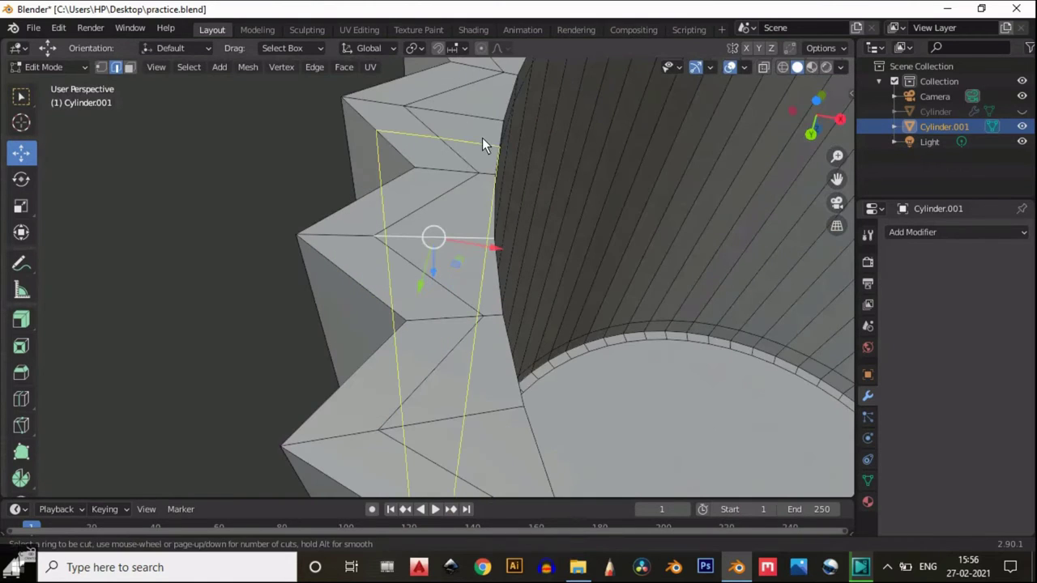
left_click(482, 138)
left_click(482, 134)
right_click(457, 122)
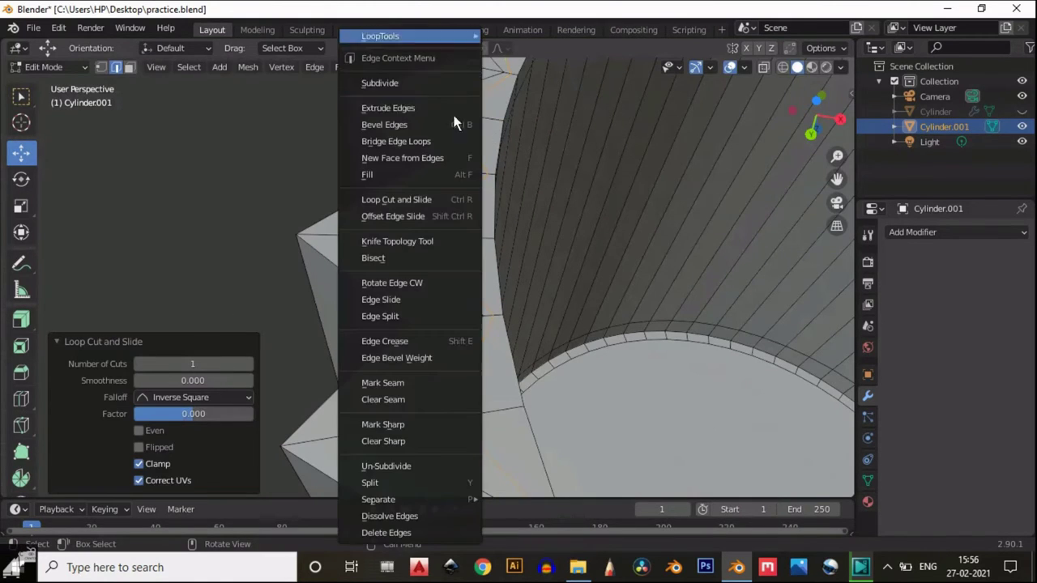
mouse_move(459, 36)
left_click(527, 50)
scroll(513, 196, "down", 5)
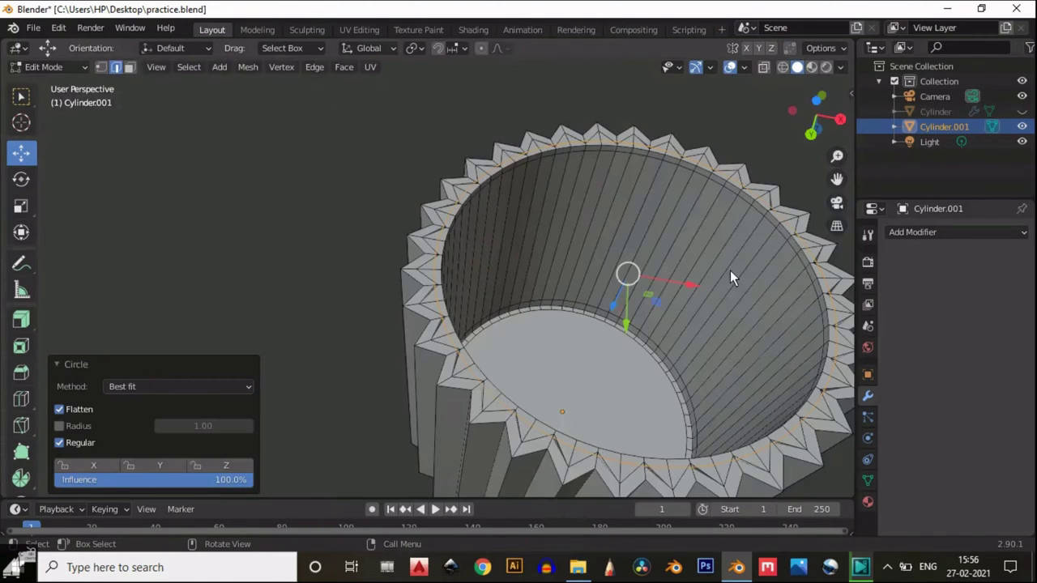
Try scaling the rounded rim loop to 0.98 and changing its X scale to 0.99.
key("s")
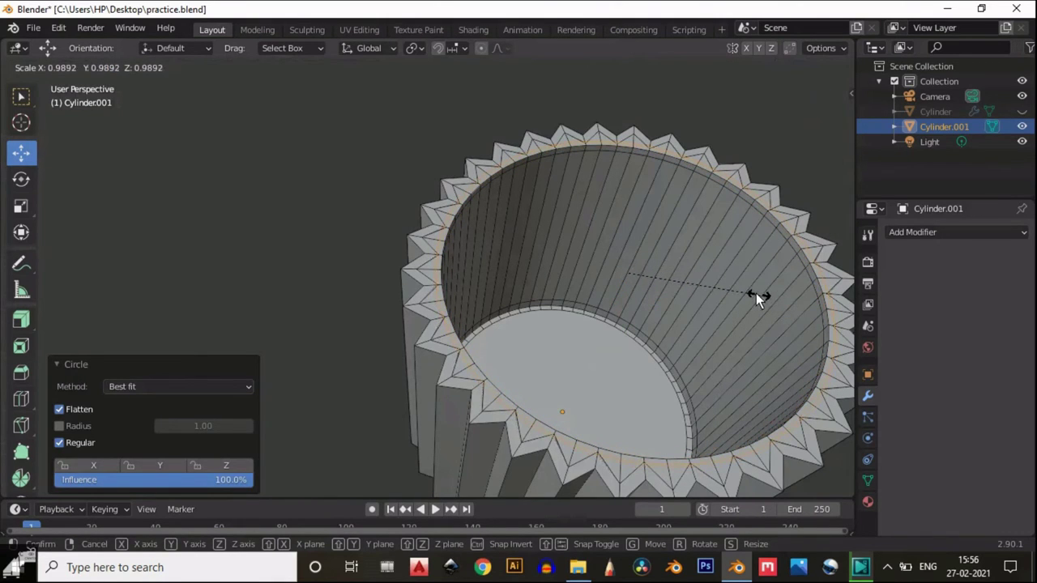
left_click(750, 290)
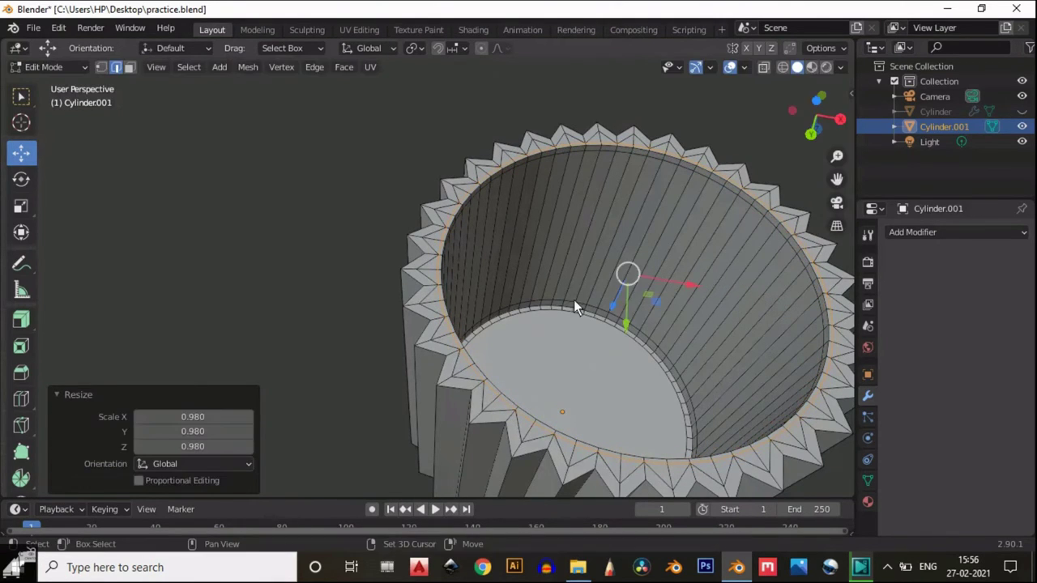
scroll(574, 300, "up", 6)
scroll(587, 247, "down", 2)
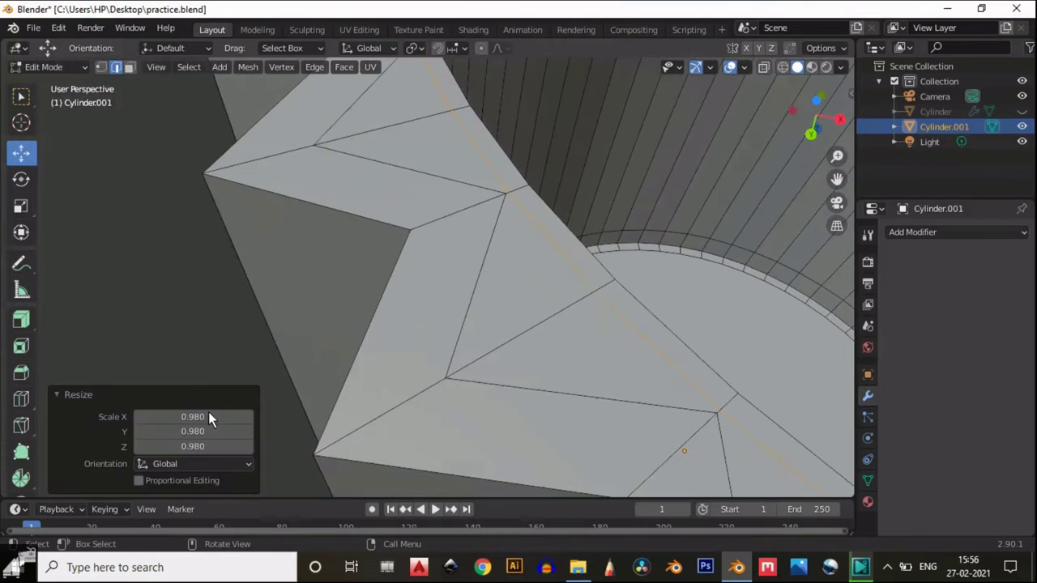
left_click(155, 415)
type("0.99")
key("Return")
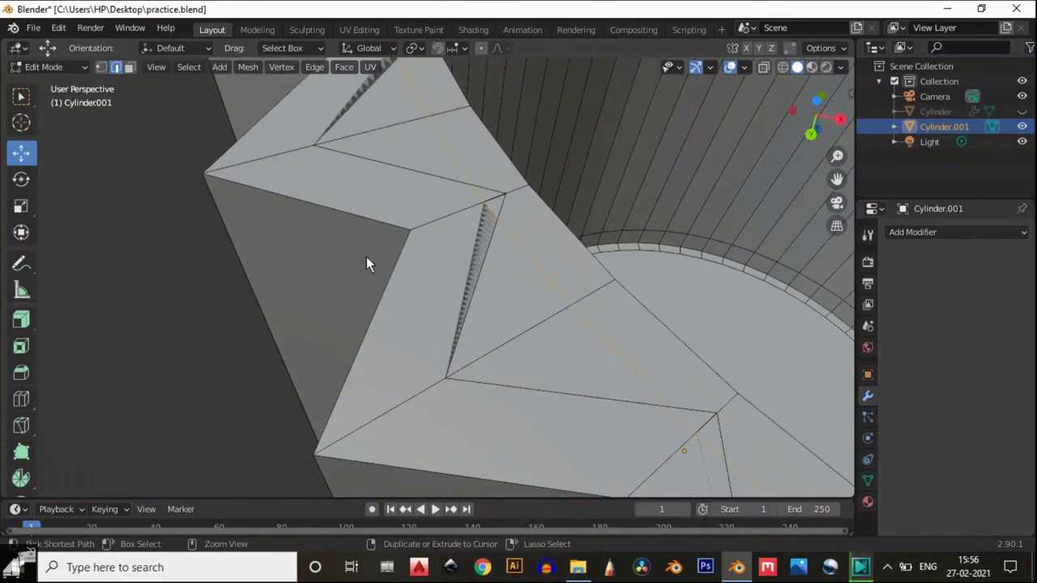
Scale the rounded rim loop to about 0.972 so it sits close to the inner edge, and check the cap in Object Mode.
key("s")
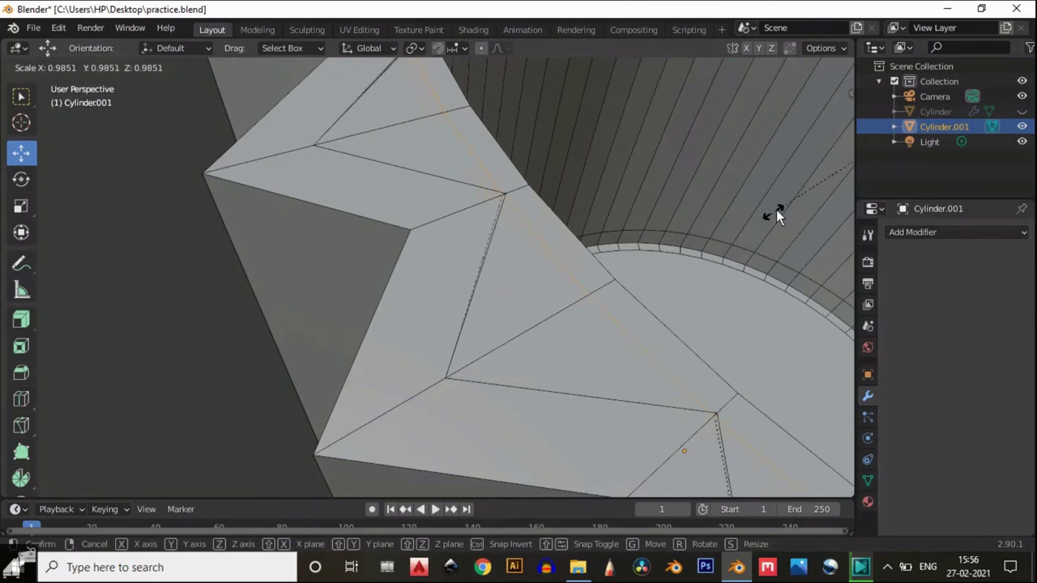
left_click(813, 143)
scroll(574, 309, "down", 3)
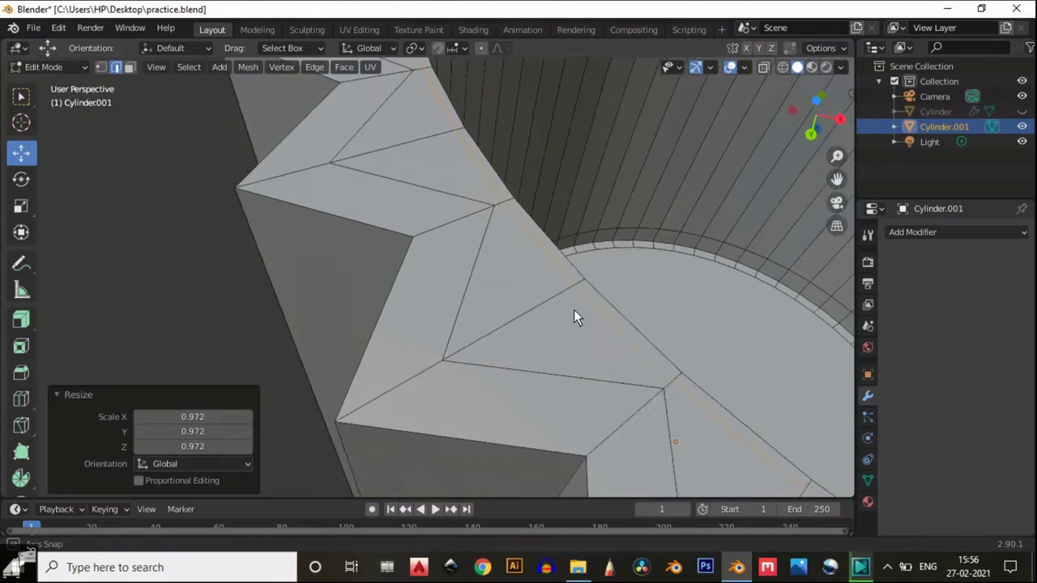
scroll(551, 302, "down", 3)
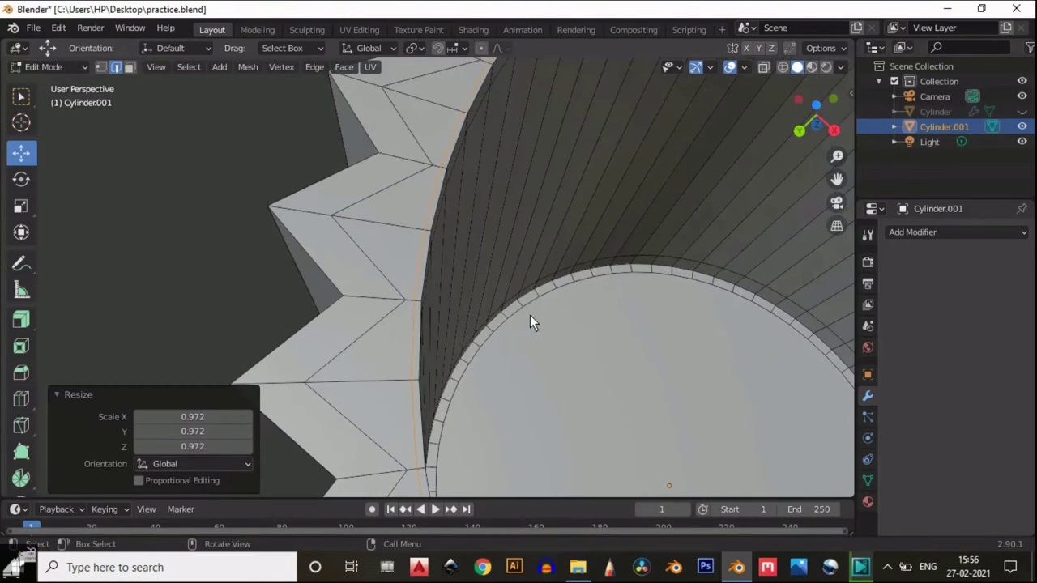
key("Tab")
scroll(432, 247, "down", 8)
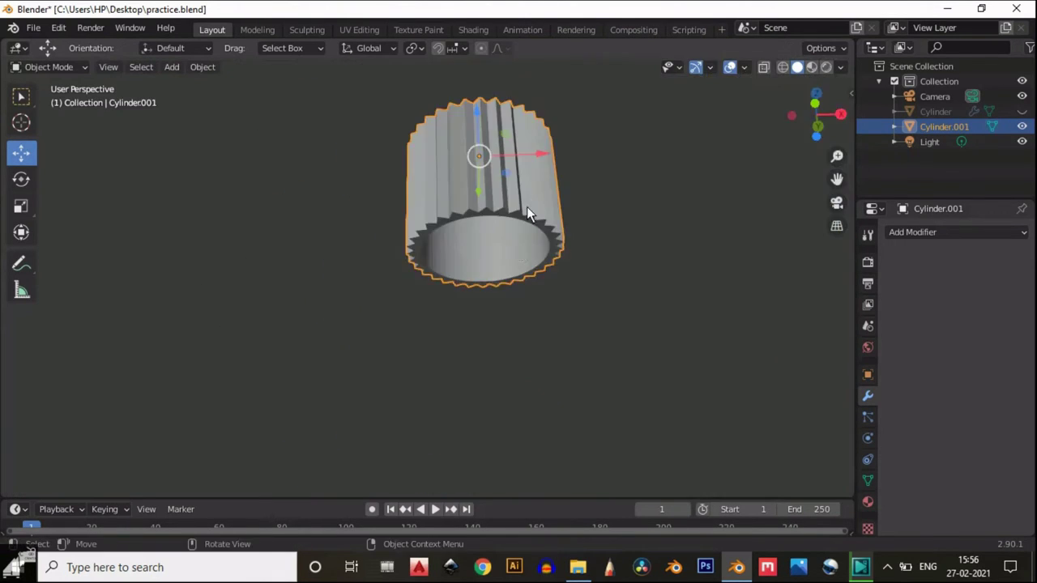
middle_click_drag(527, 207, 513, 266)
Add a loop cut on the sloped side of the cap's raised top near its base, with factor 0.8.
key("Tab")
scroll(512, 265, "up", 10)
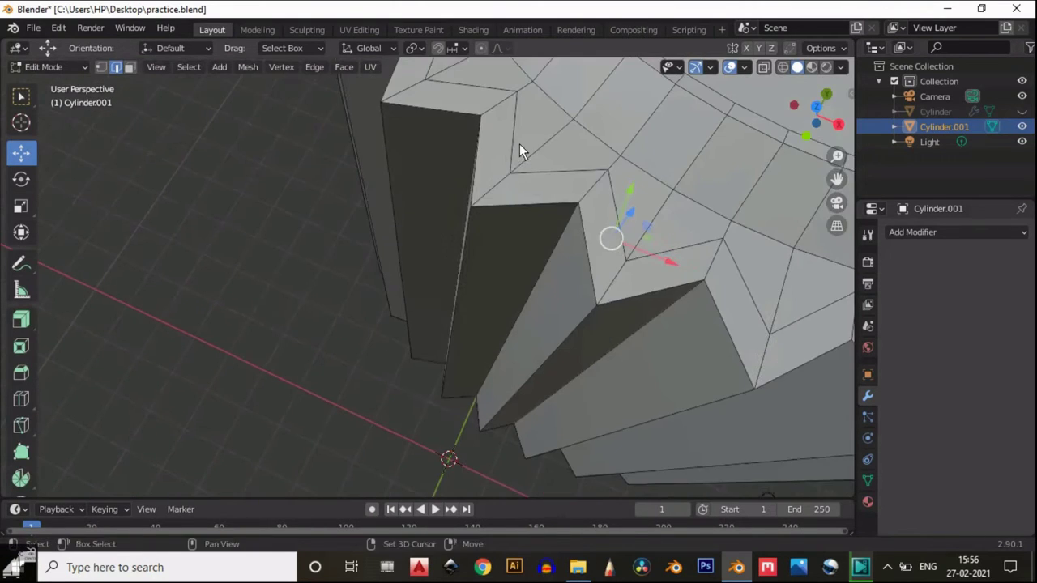
middle_click_drag(476, 242, 515, 238)
key("ctrl+r")
left_click(511, 236)
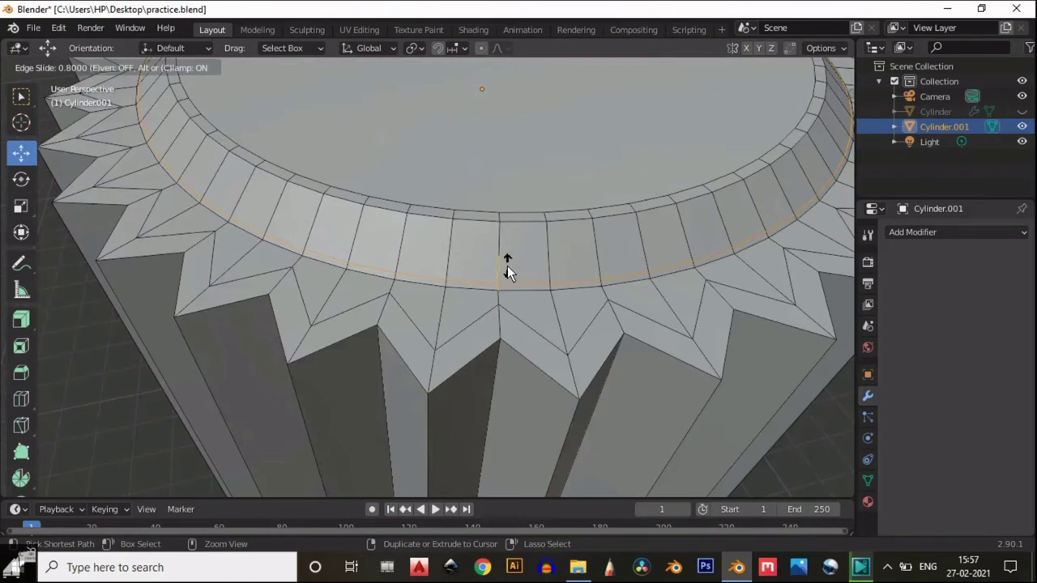
left_click(506, 264)
Add another loop cut on the sloped side, close to its upper edge.
scroll(510, 251, "down", 3)
scroll(514, 232, "up", 6)
key("ctrl+r")
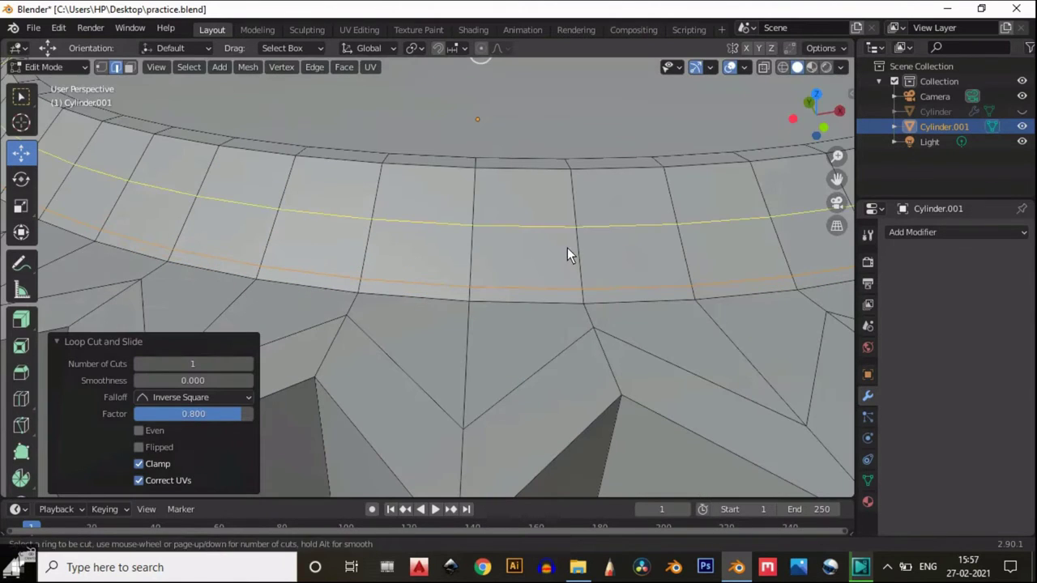
left_click(567, 248)
left_click(567, 197)
Add a loop cut in the narrow inset band around the cap's top face, with factor -0.7.
middle_click_drag(567, 197, 677, 158)
key("g")
key("g")
left_click(664, 152)
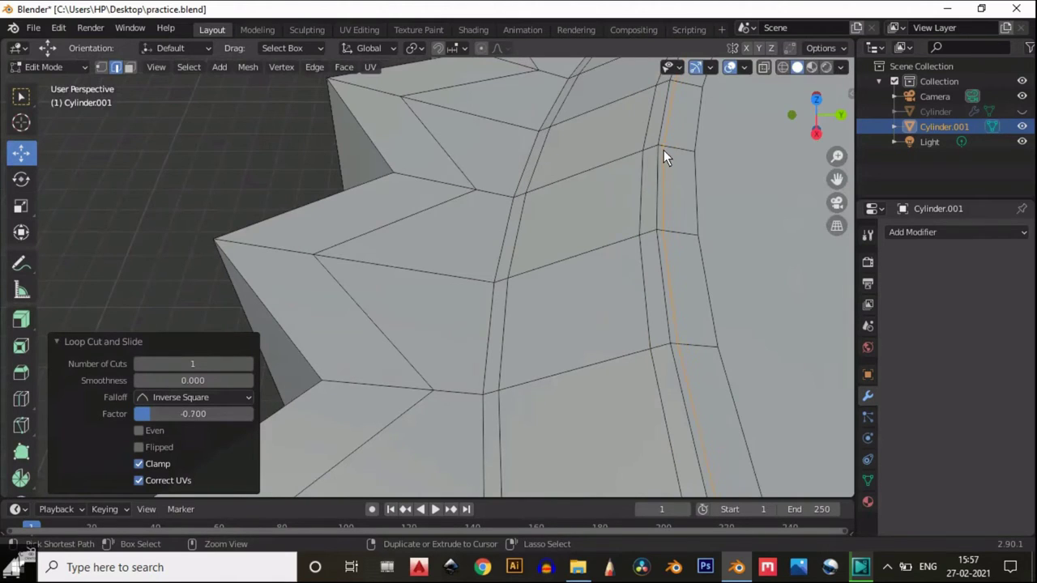
scroll(664, 151, "down", 6)
middle_click_drag(512, 226, 579, 256)
scroll(579, 255, "up", 2)
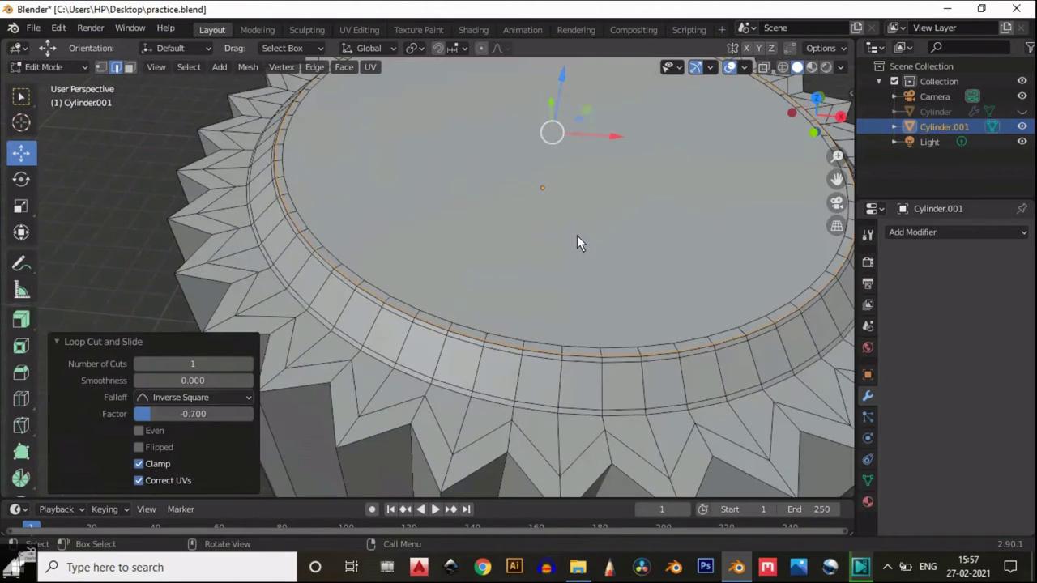
Select the cap's top circular face and scale it down to about 0.939.
key("1")
scroll(575, 195, "down", 2)
left_click(818, 98)
middle_click_drag(598, 207, 598, 108)
scroll(567, 154, "down", 4)
middle_click_drag(549, 176, 516, 180)
scroll(620, 220, "up", 3)
scroll(621, 220, "up", 1)
key("2")
left_click(677, 207)
key("3")
left_click(571, 202)
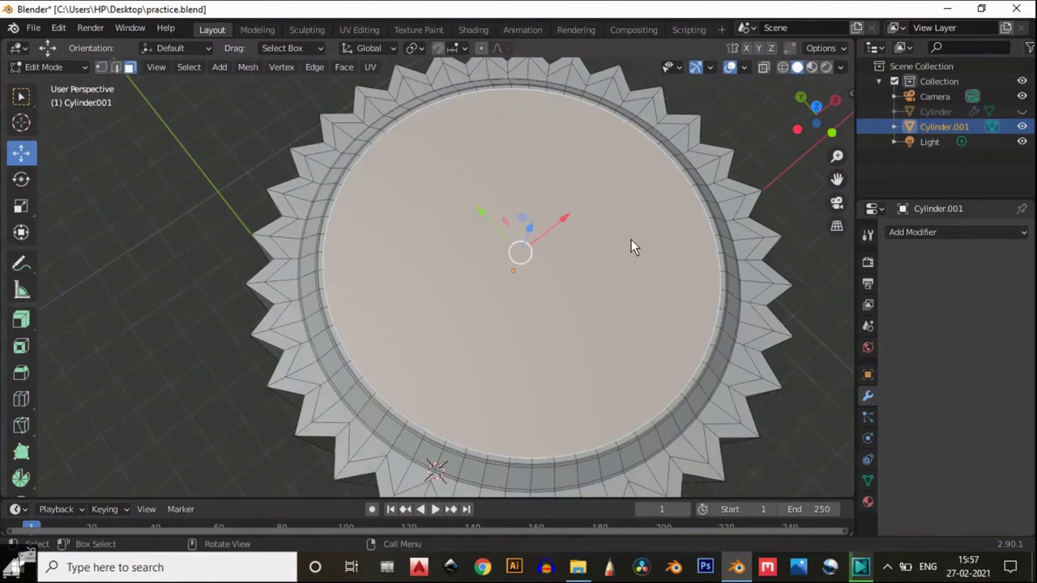
key("s")
left_click(713, 283)
From the top view, connect the outermost vertex pair on the X axis with an edge through the centre of the cap's top face.
middle_click_drag(735, 291, 595, 228)
left_click(807, 103)
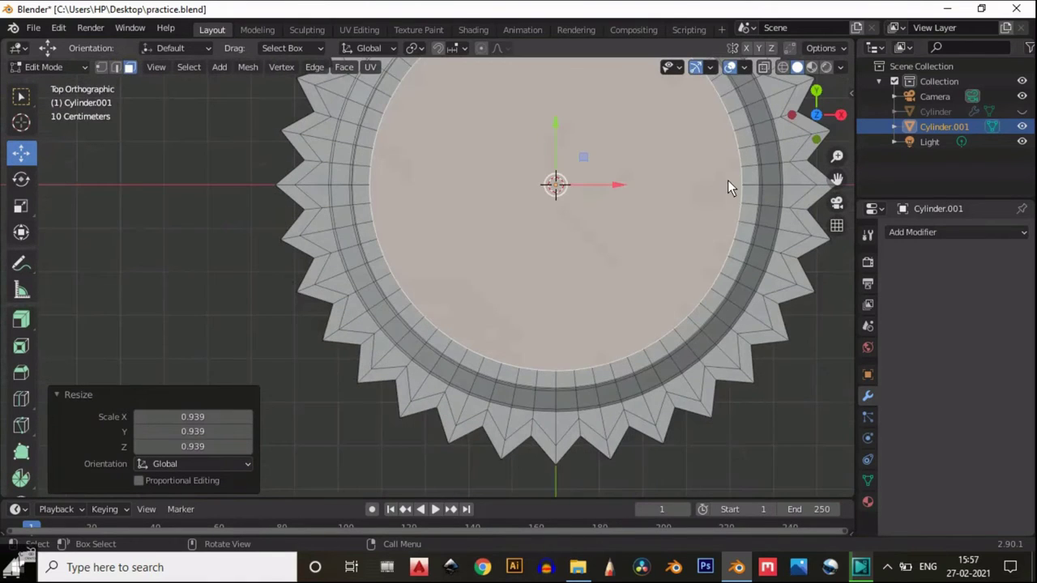
key("1")
key("alt+a")
right_click(515, 206)
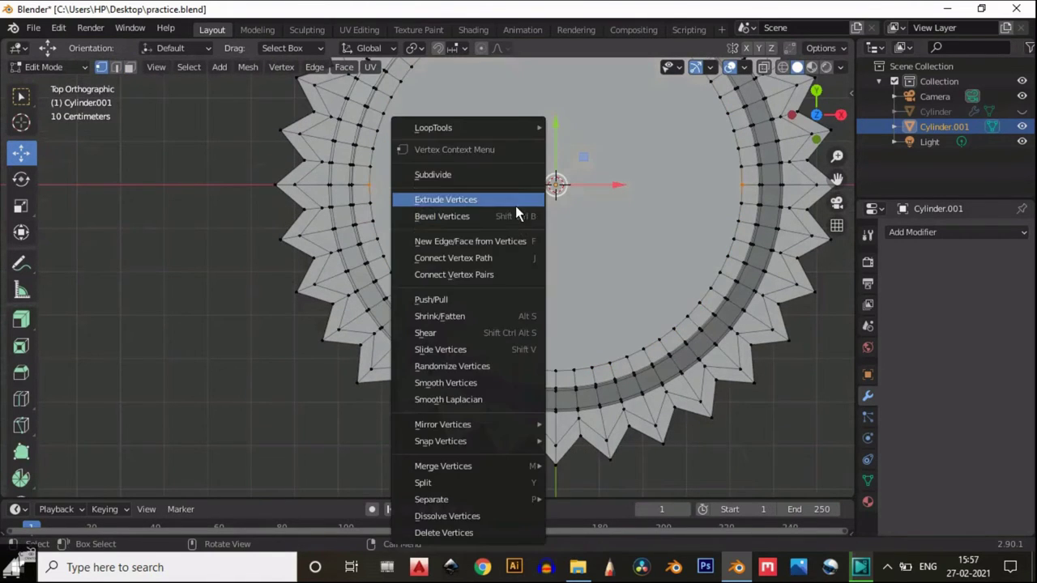
left_click(495, 272)
middle_click_drag(627, 115, 589, 203, "shift")
scroll(589, 202, "up", 1)
scroll(590, 203, "down", 2)
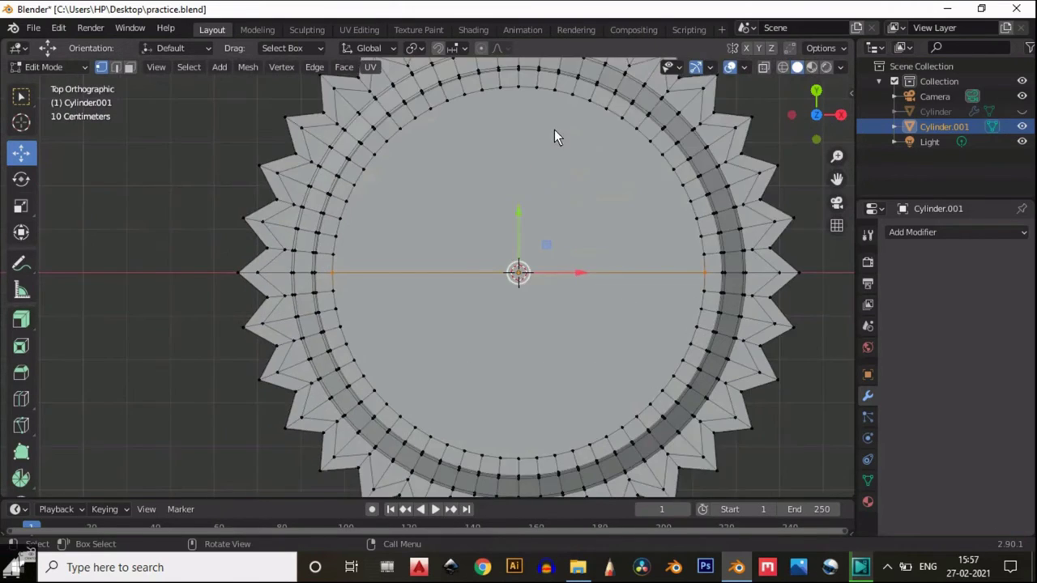
Connect opposite vertices parallel to Y across the cap's top face, at the centre and at the next two pairs towards +X.
left_click_drag(507, 116, 494, 427)
right_click(476, 208)
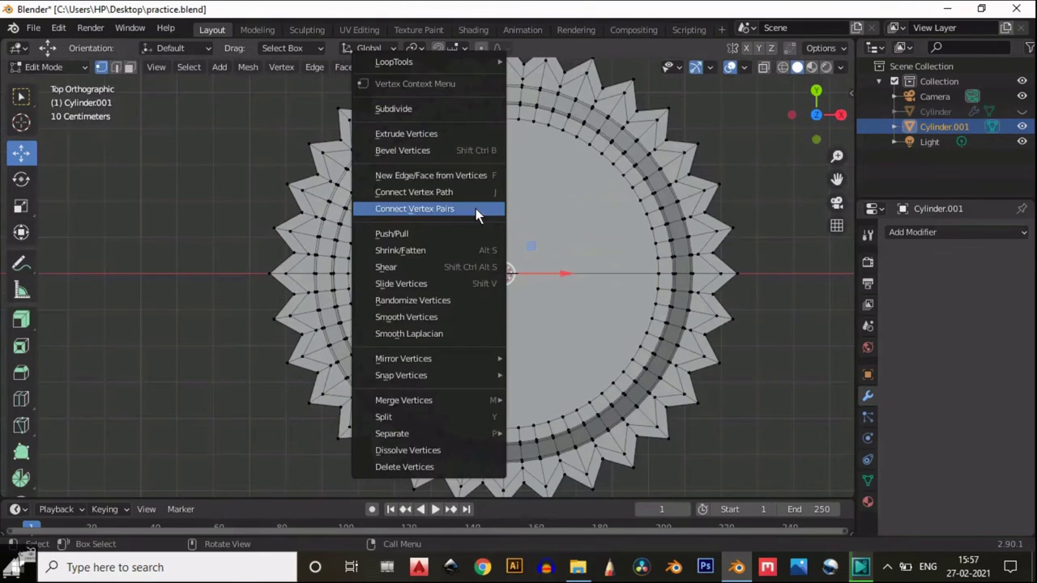
left_click(476, 208)
left_click_drag(528, 118, 511, 397)
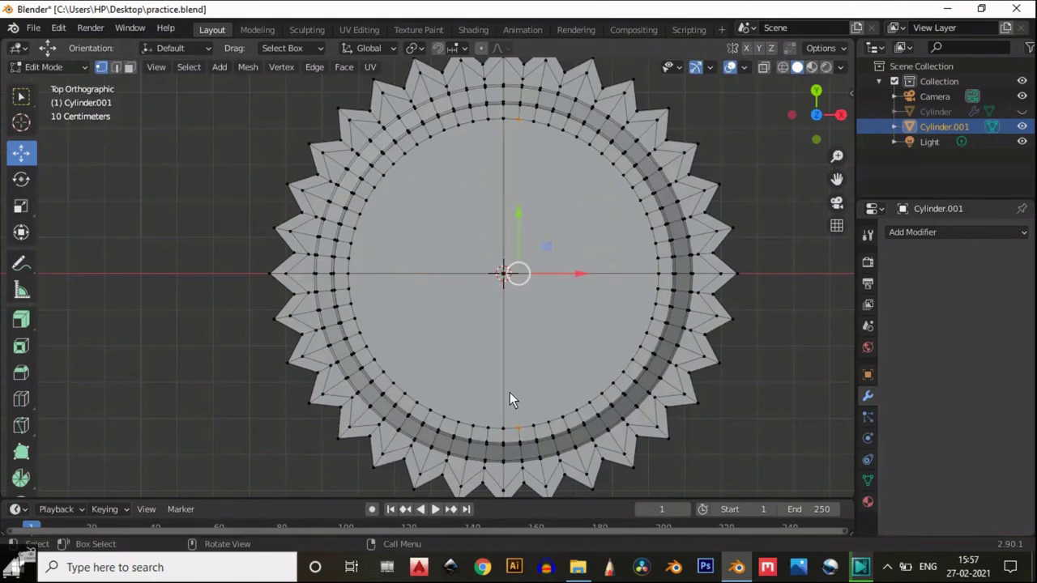
right_click(507, 167)
left_click(506, 166)
left_click_drag(537, 122, 530, 428)
right_click(545, 198)
left_click(546, 198)
Connect the third and fourth opposite vertex pairs on the +X side of the top face with edges parallel to Y.
left_click(546, 125)
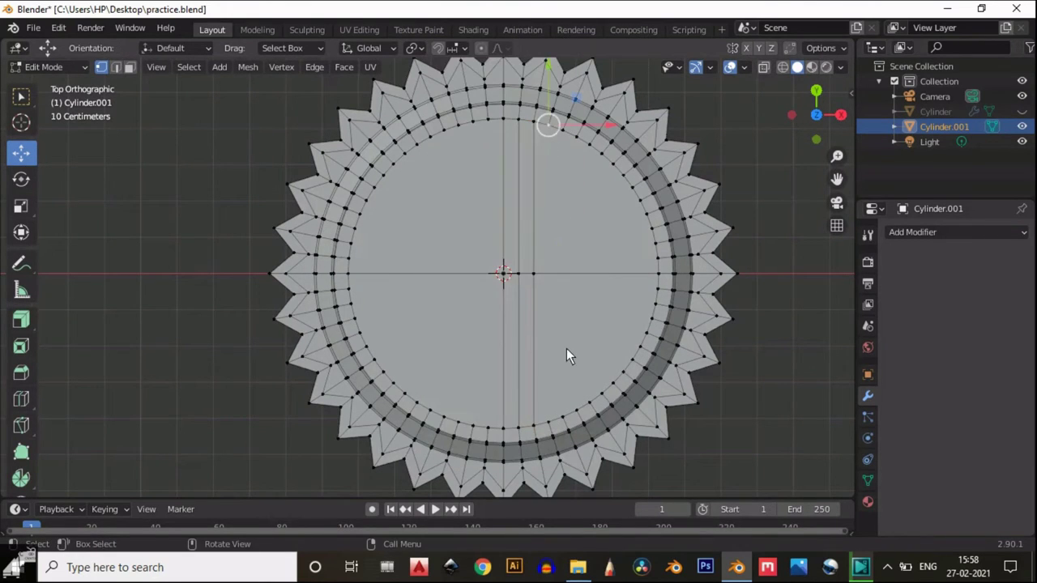
left_click(549, 417, "shift")
right_click(558, 232)
left_click(558, 249)
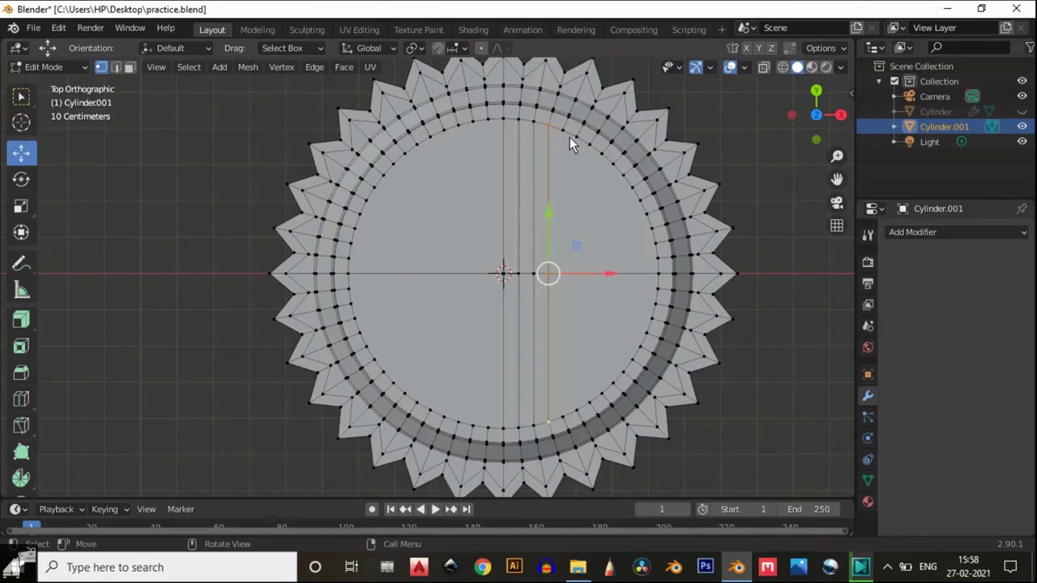
left_click(570, 134)
left_click(563, 417, "shift")
right_click(570, 274)
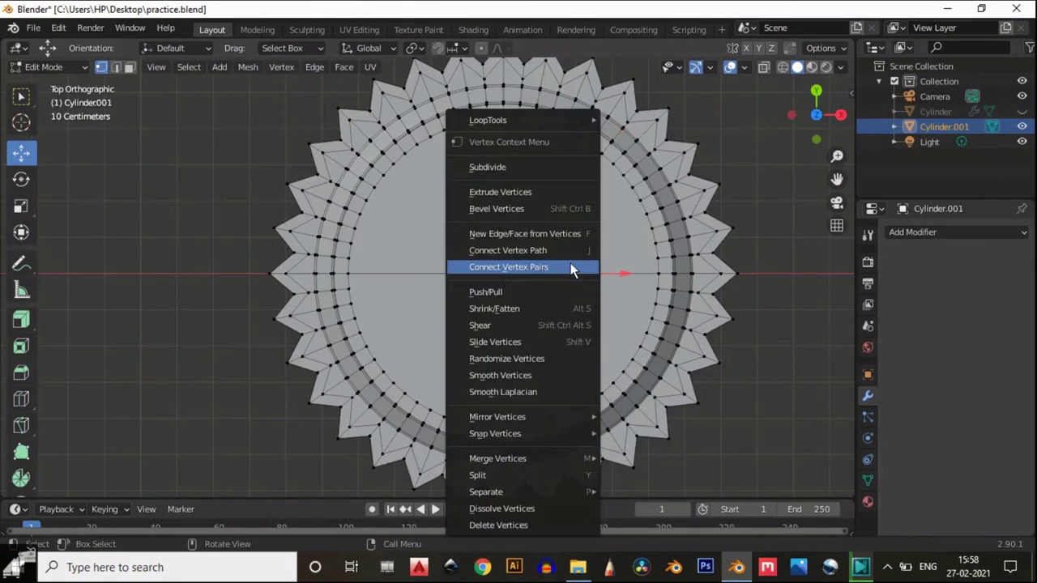
left_click(570, 266)
Connect the fifth, sixth and seventh opposite vertex pairs on the +X side of the top face with edges parallel to Y.
left_click(575, 136)
left_click(574, 412, "shift")
right_click(576, 275)
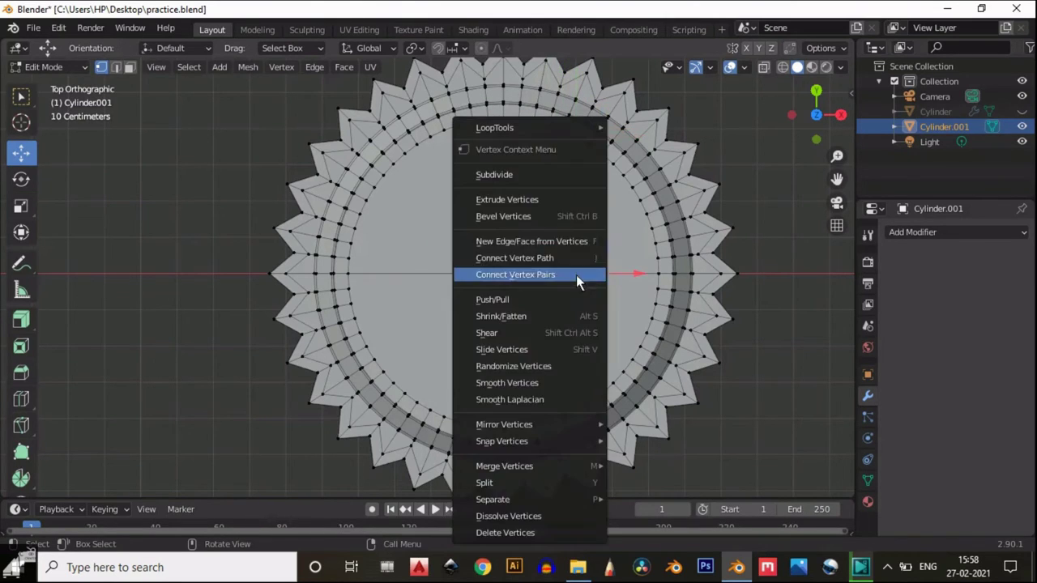
left_click(574, 272)
left_click(589, 161)
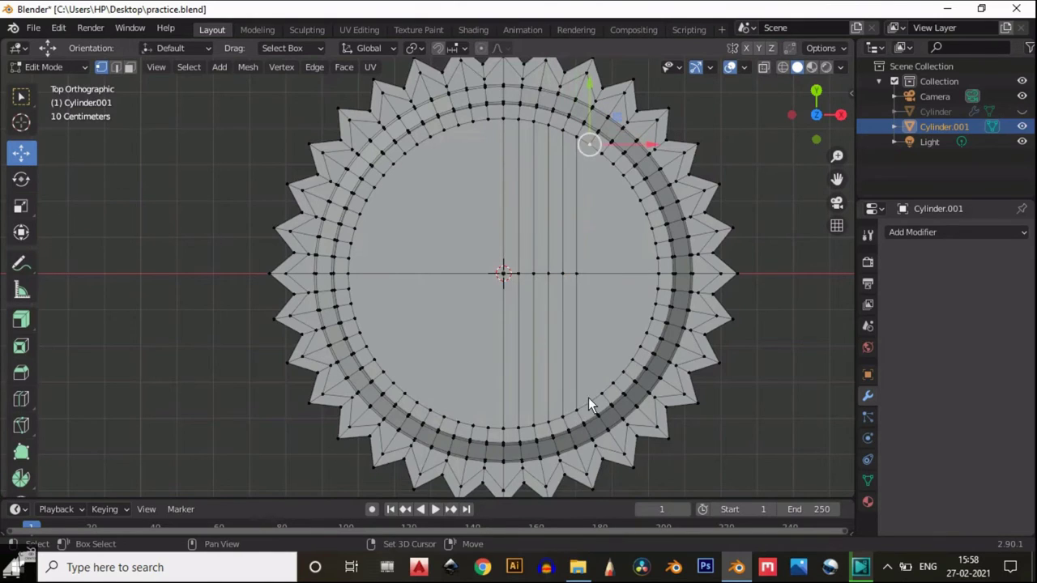
left_click(588, 398, "shift")
right_click(598, 209)
left_click(599, 204)
left_click(600, 154)
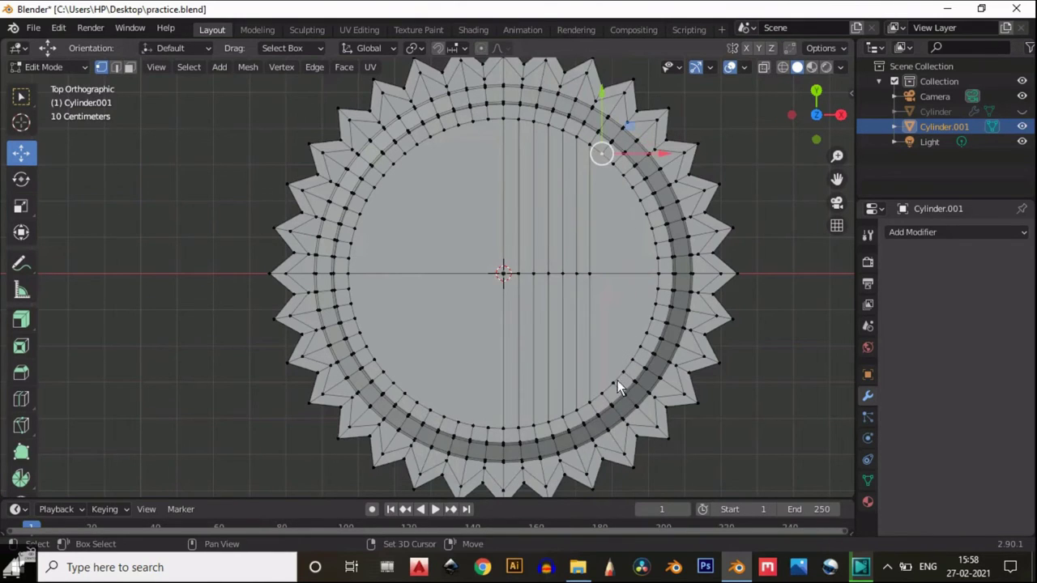
left_click(602, 395, "shift")
right_click(596, 253)
left_click(595, 252)
Connect the first two opposite vertex pairs on the +Y side of the centre line with edges parallel to X.
left_click(657, 256)
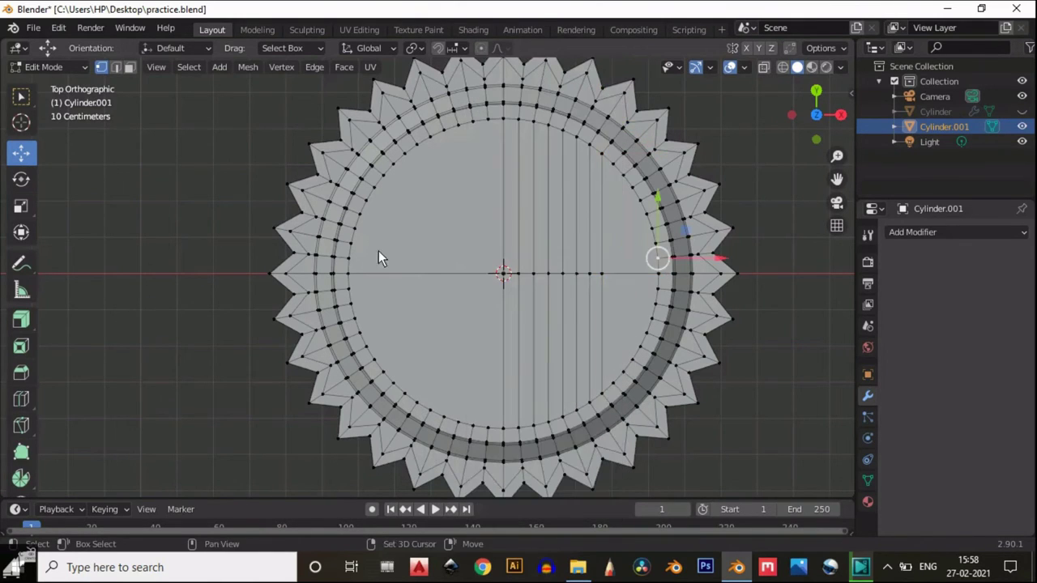
left_click(378, 248, "shift")
right_click(399, 237)
left_click(400, 237)
left_click(652, 243)
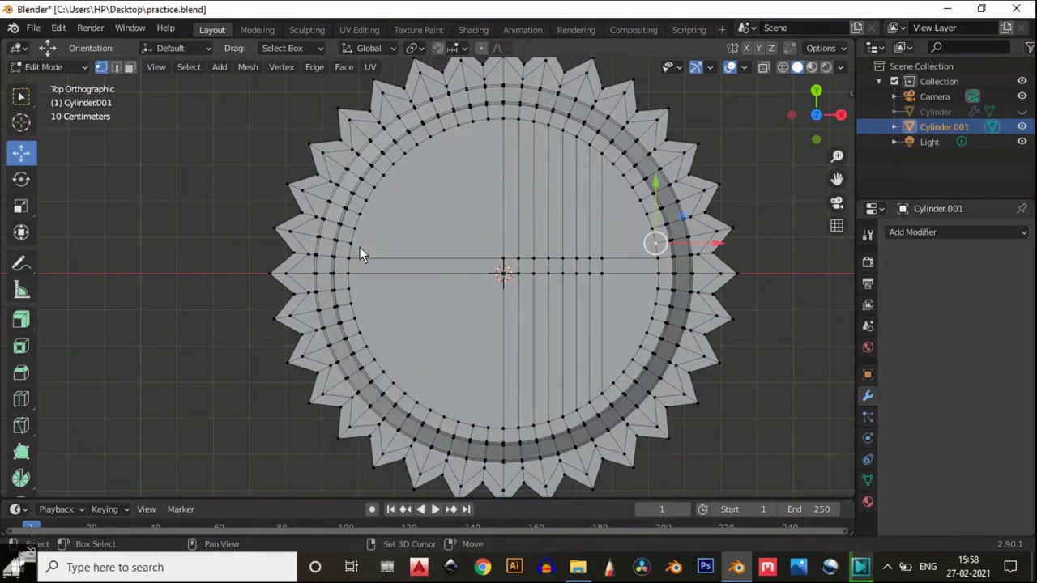
left_click(356, 245, "shift")
right_click(455, 234)
left_click(455, 234)
Connect the third and fourth opposite vertex pairs on the +Y side of the top face with edges parallel to X.
left_click(653, 230)
left_click(373, 230, "shift")
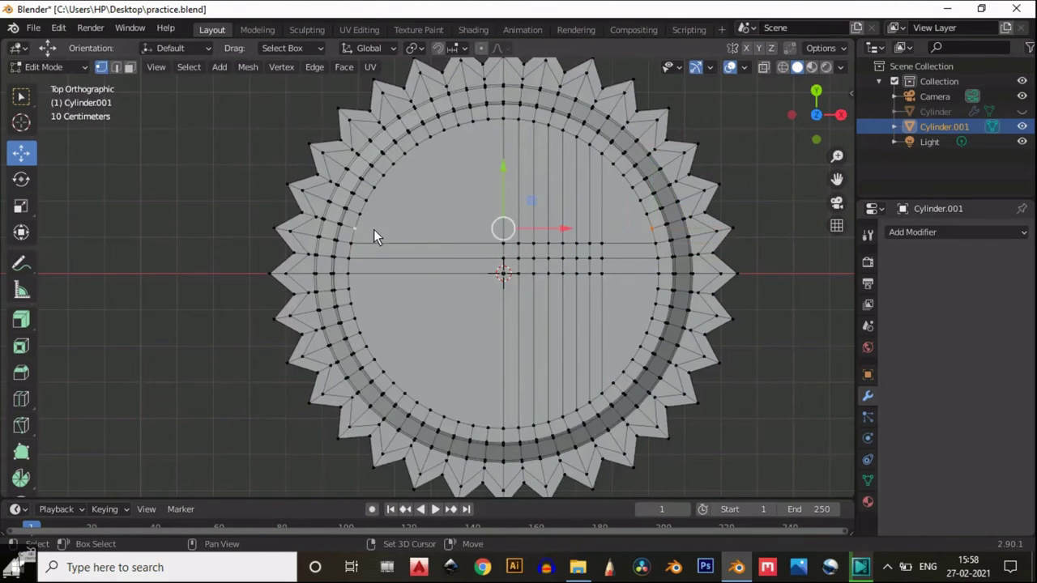
right_click(400, 221)
left_click(400, 221)
left_click(646, 214)
left_click(360, 214, "shift")
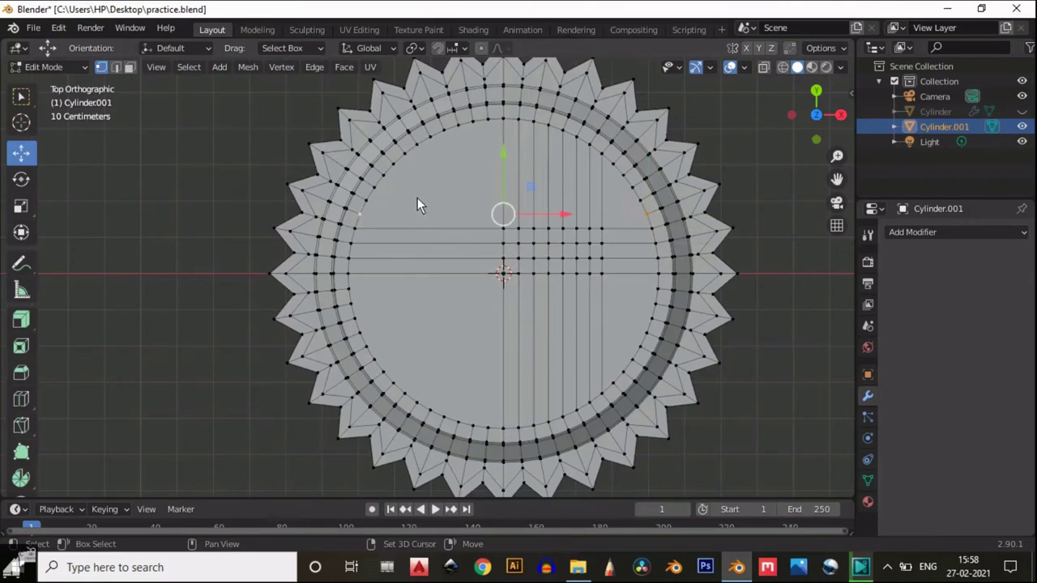
right_click(417, 197)
left_click(417, 199)
Connect the fifth, sixth and seventh opposite vertex pairs on the +Y side of the top face with edges parallel to X.
left_click(632, 187)
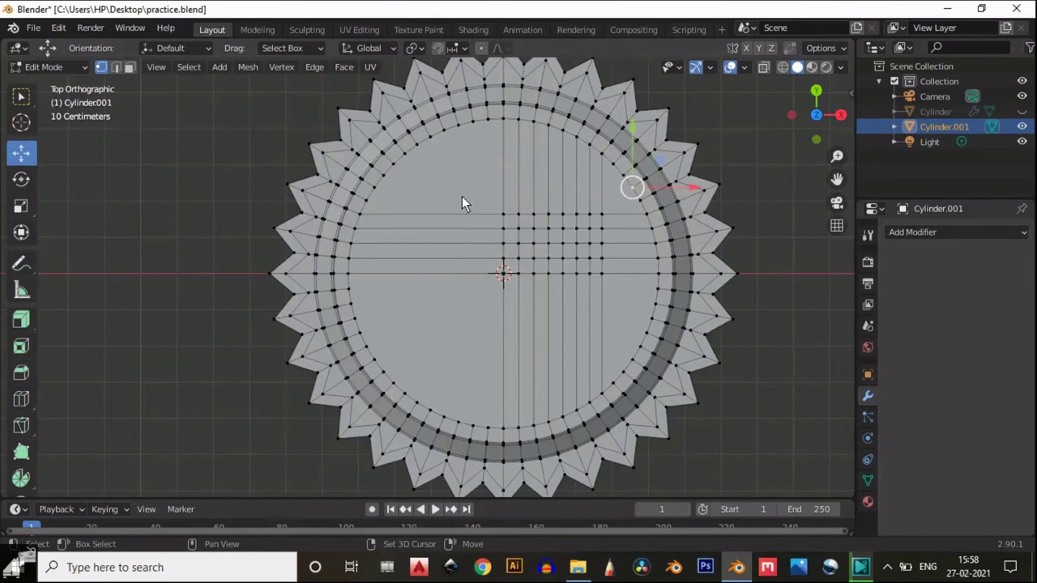
left_click(386, 189, "shift")
right_click(387, 190)
left_click(387, 190)
left_click(371, 201)
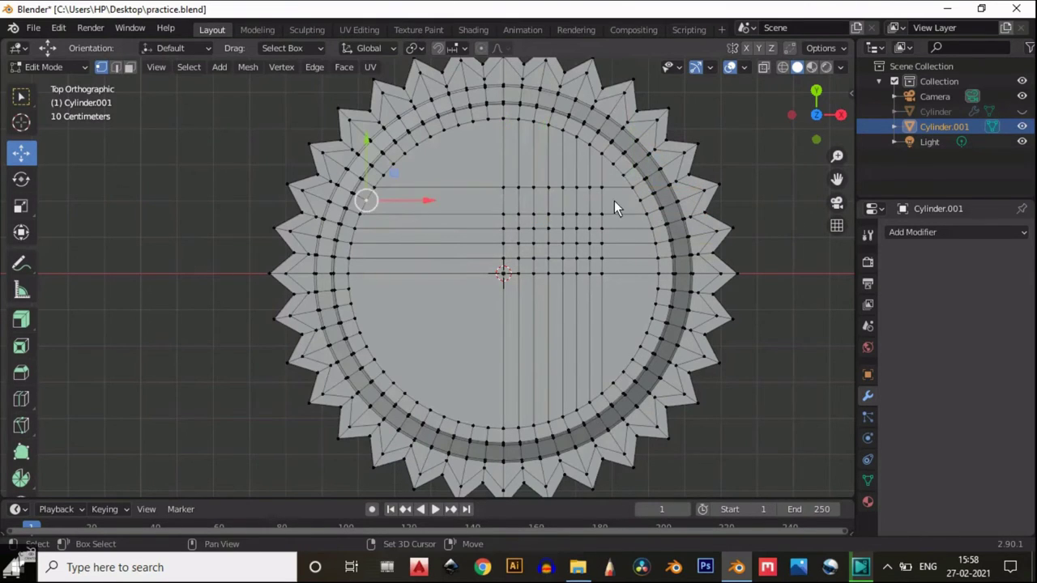
left_click(621, 204, "shift")
right_click(566, 197)
left_click(566, 197)
left_click(383, 176)
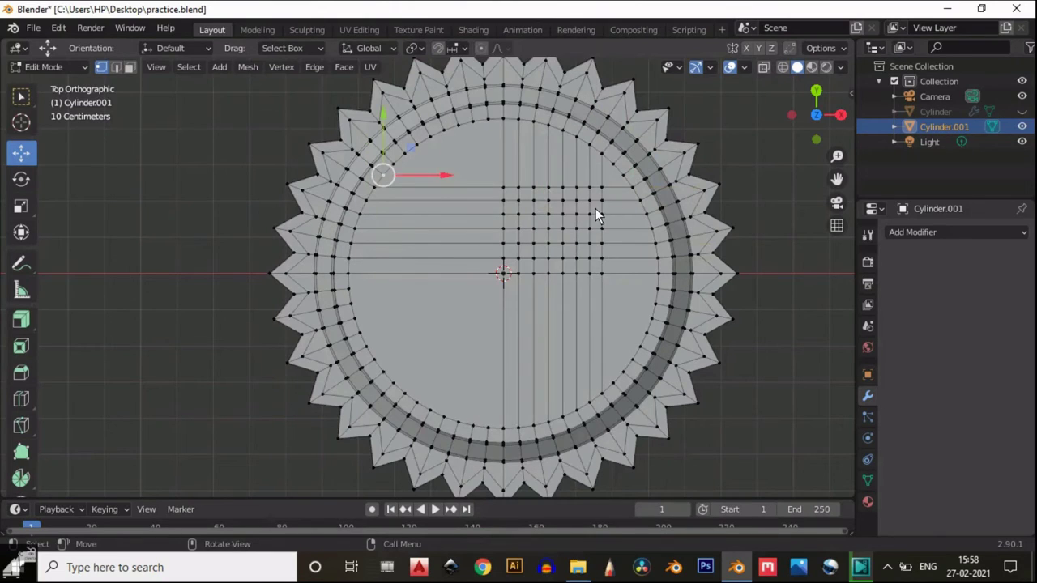
left_click(617, 176, "shift")
right_click(512, 176)
left_click(516, 179)
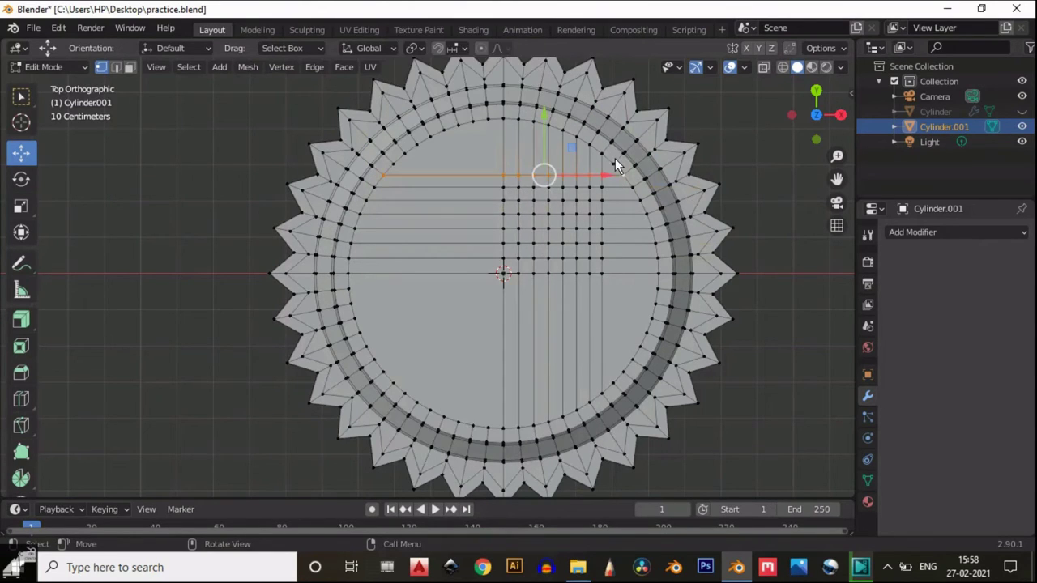
Select the entire cap mesh and symmetrize it in the +X to -X direction.
left_click(614, 161)
left_click(573, 214)
key("a")
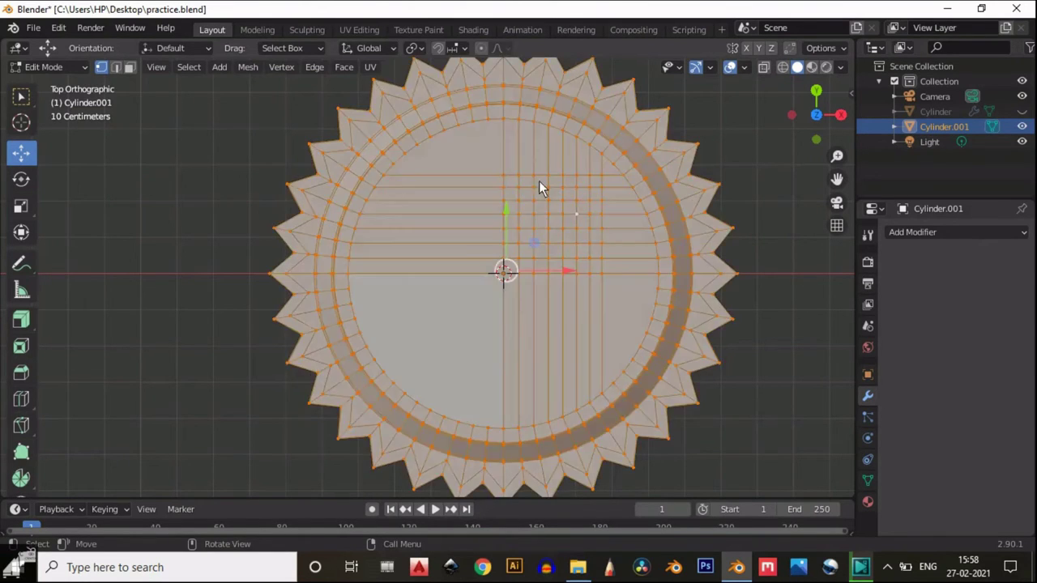
left_click(258, 72)
left_click(283, 278)
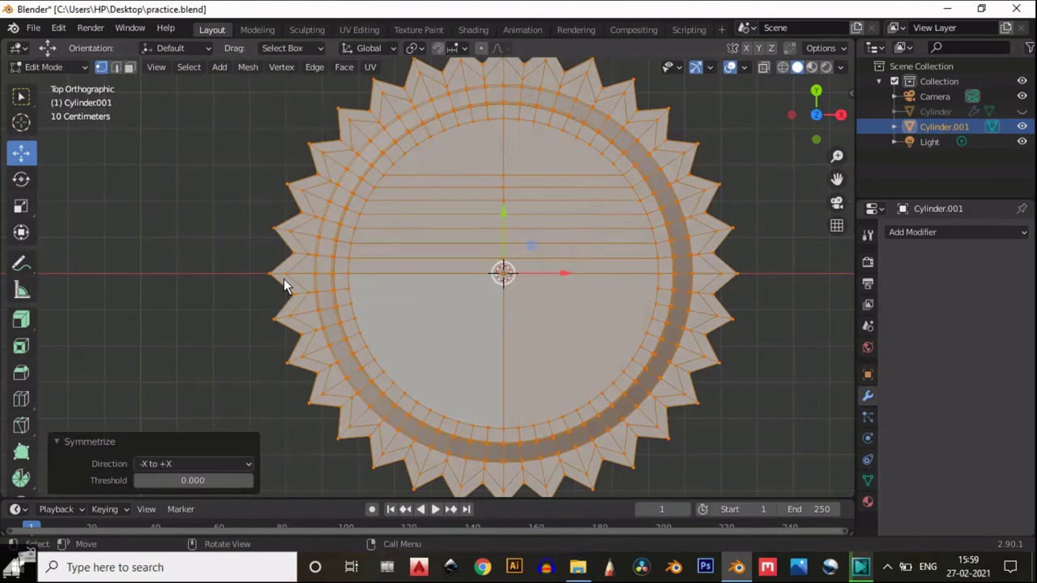
left_click(146, 463)
left_click(158, 430)
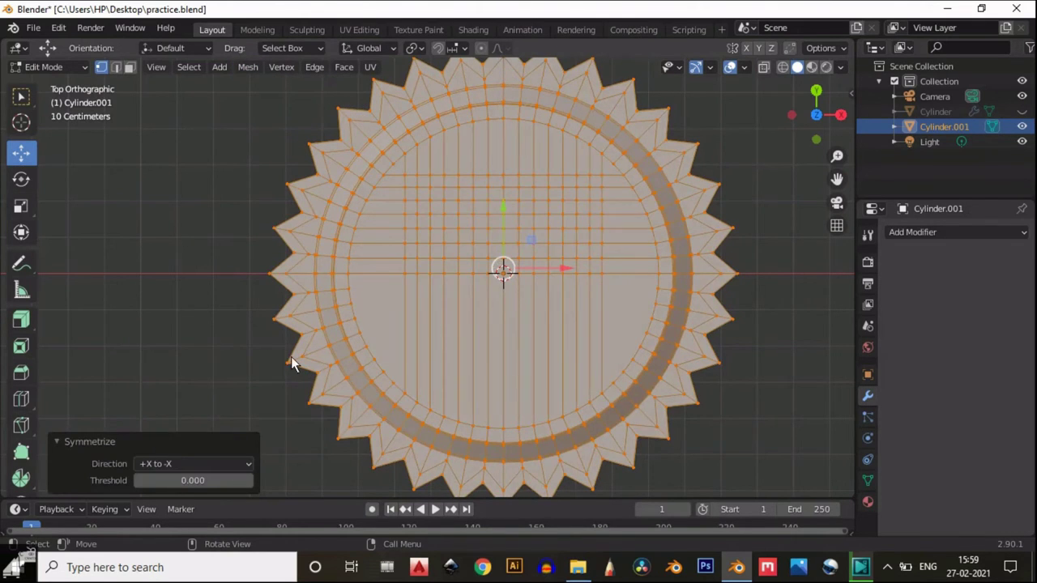
Symmetrize the whole cap mesh again, in the +Y to -Y direction, and deselect it.
key("ctrl+z")
left_click(248, 66)
left_click(279, 281)
left_click(205, 463)
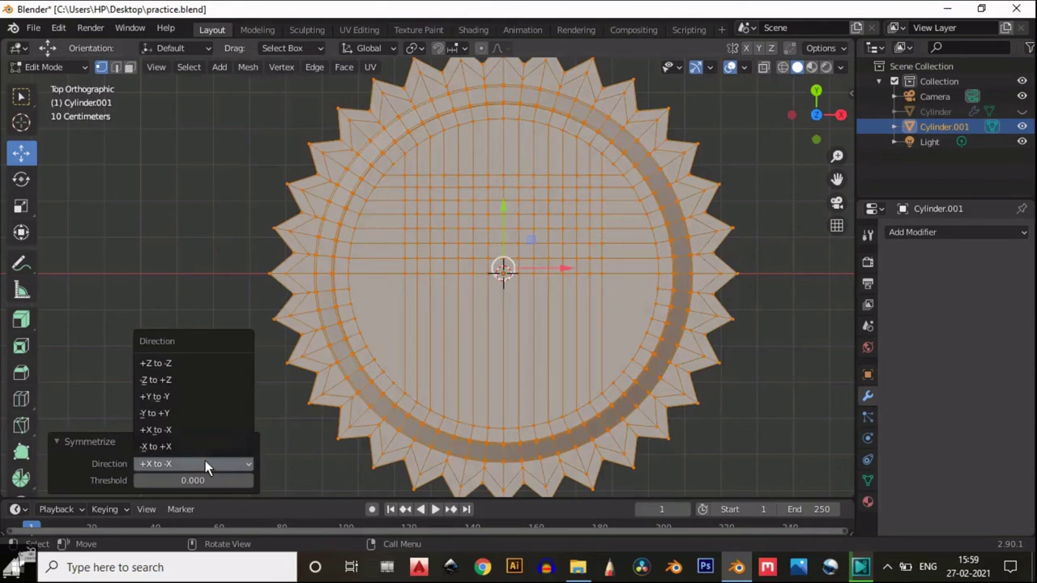
left_click(209, 397)
left_click(757, 214)
scroll(675, 347, "down", 4)
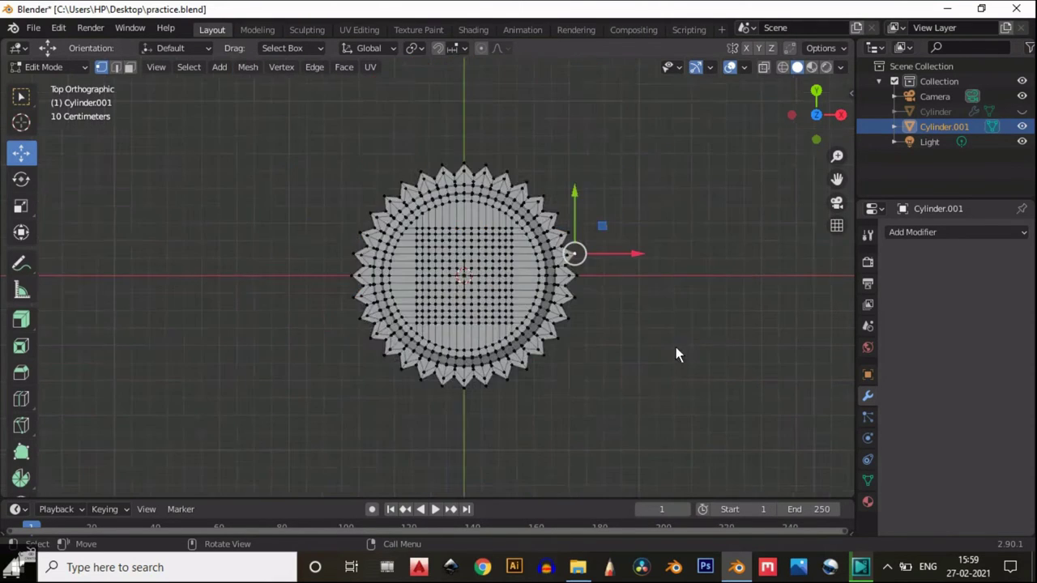
Add a loop cut around the cap's ridged side near its upper edge, with factor -0.9.
middle_click_drag(675, 347, 580, 245)
scroll(579, 245, "up", 4)
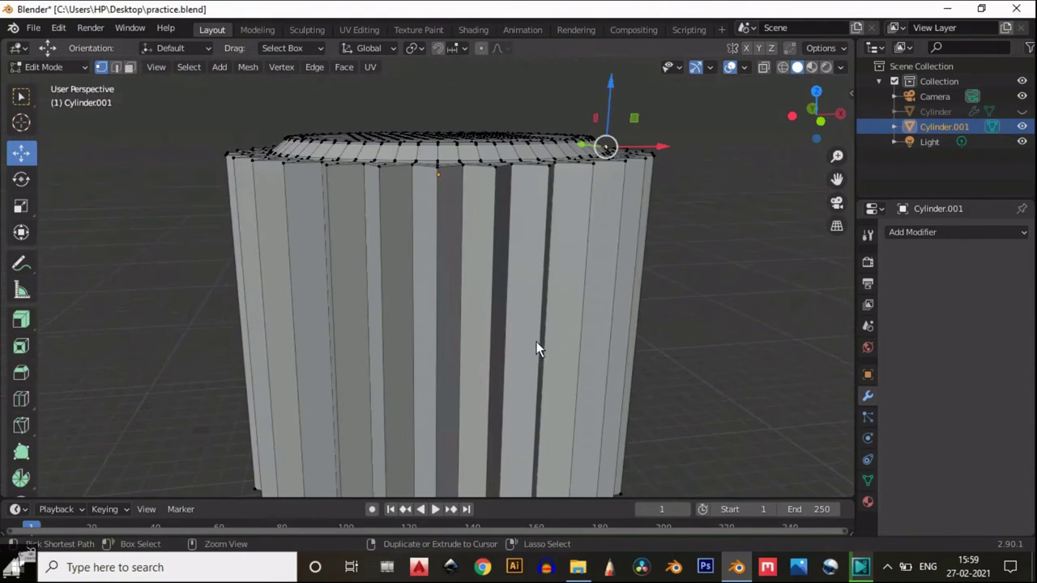
key("ctrl+r")
left_click(531, 316)
left_click(529, 149)
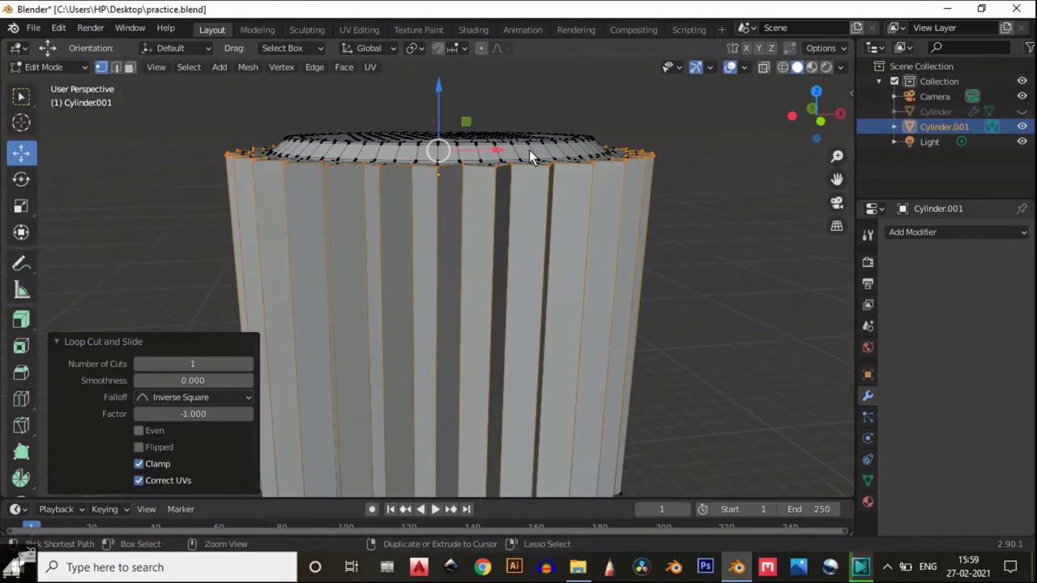
left_click(186, 416)
type("-0.9")
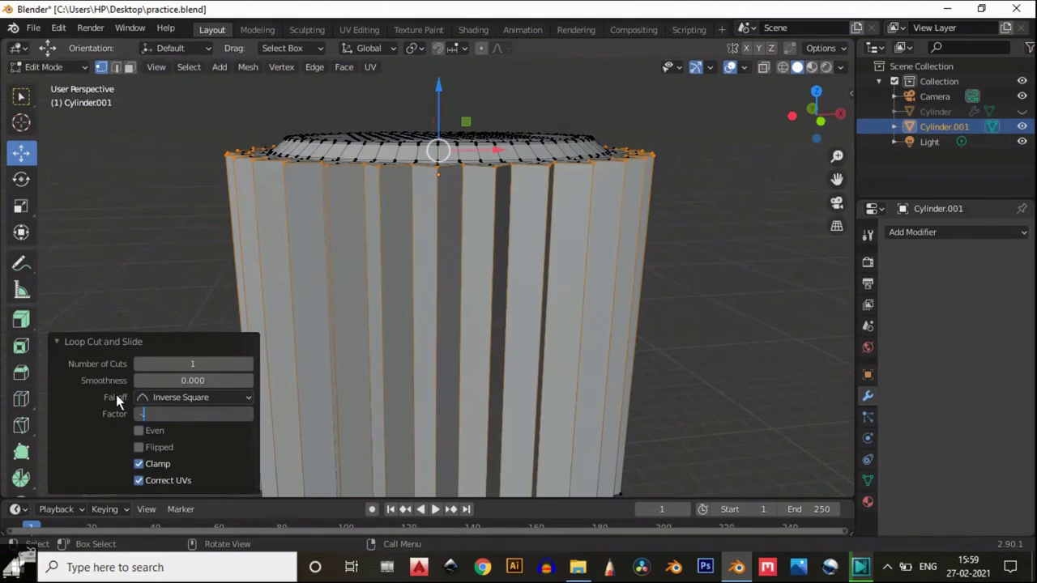
key("Return")
Move the new upper loop cut closer to the cap's rim by setting its factor to -0.95.
scroll(472, 340, "down", 5)
middle_click_drag(482, 383, 493, 315, "shift")
scroll(493, 315, "up", 1)
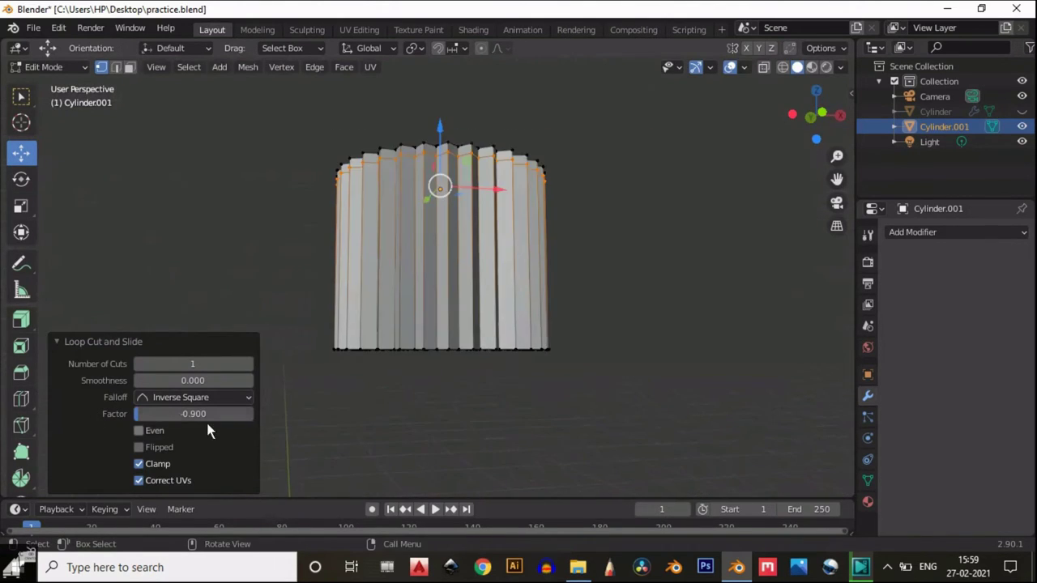
left_click(204, 418)
left_click(204, 418)
type("5")
key("Return")
Add a loop cut around the ridged side near the cap's lower edge, with factor 0.95.
scroll(364, 303, "down", 1)
middle_click_drag(364, 303, 367, 348)
key("ctrl+r")
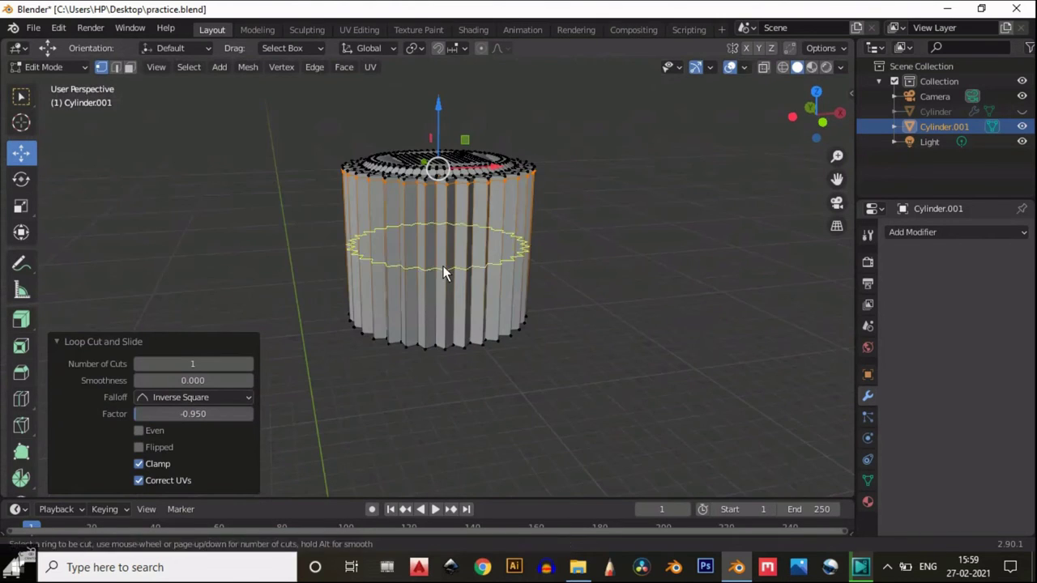
left_click(444, 270)
left_click(437, 344)
left_click(210, 411)
type("0.95")
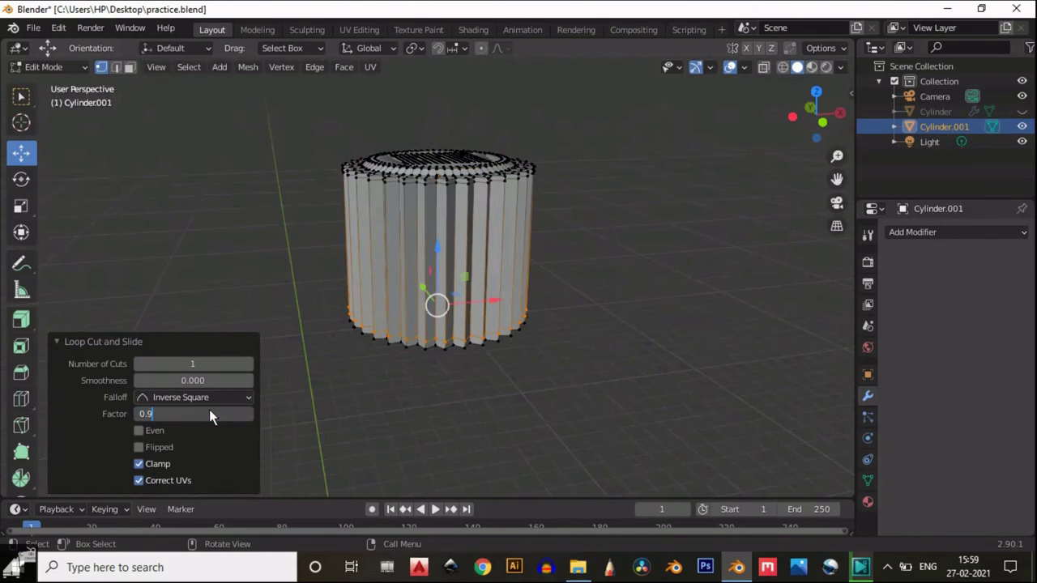
key("Return")
Return to Object Mode and apply smooth shading to the cap.
middle_click_drag(340, 340, 550, 259)
scroll(543, 280, "up", 5)
scroll(561, 284, "up", 3)
key("Tab")
scroll(513, 328, "down", 3)
middle_click_drag(514, 327, 529, 370)
scroll(529, 377, "up", 2)
right_click(552, 280)
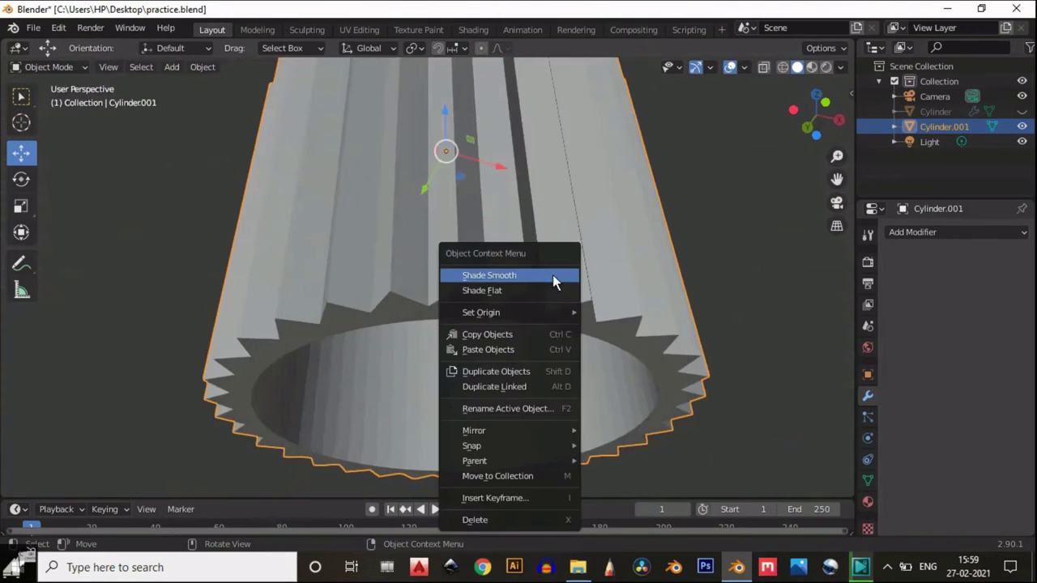
left_click(555, 275)
Add a Subdivision Surface modifier to the cap and set its viewport levels to 2.
left_click(931, 231)
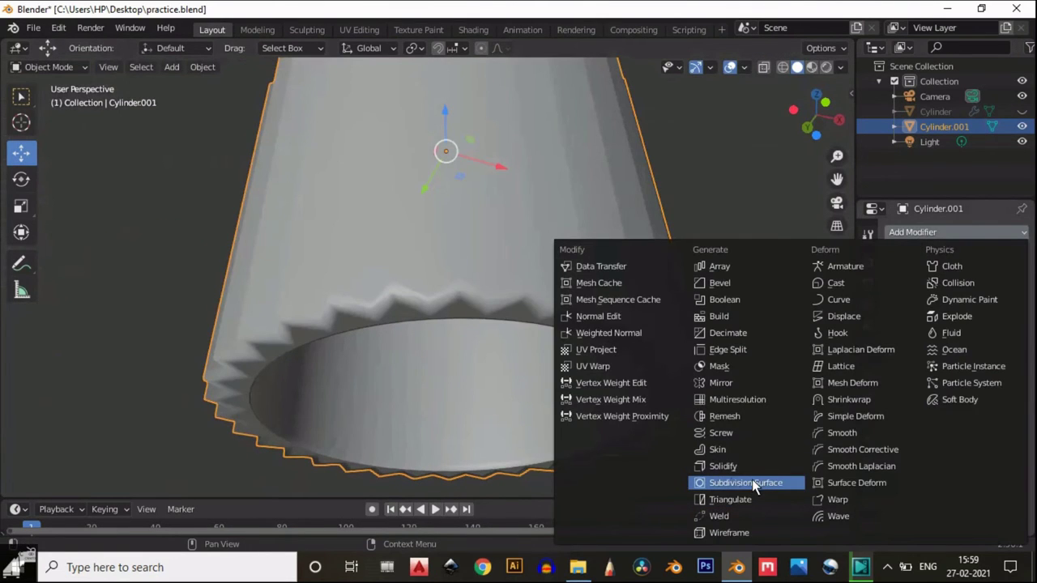
key("Return")
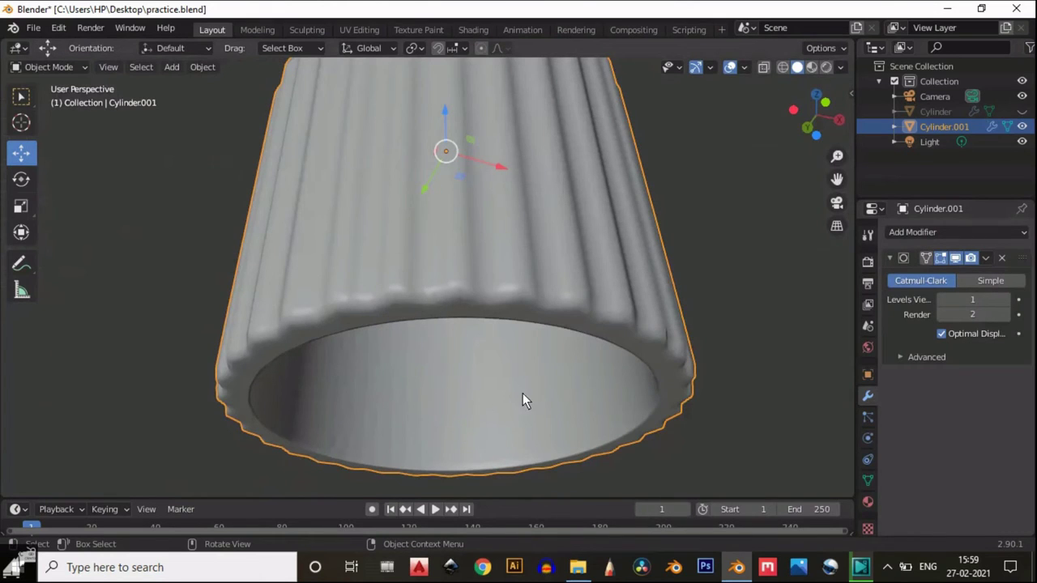
scroll(547, 373, "down", 3)
middle_click_drag(570, 350, 552, 66)
scroll(523, 227, "up", 2)
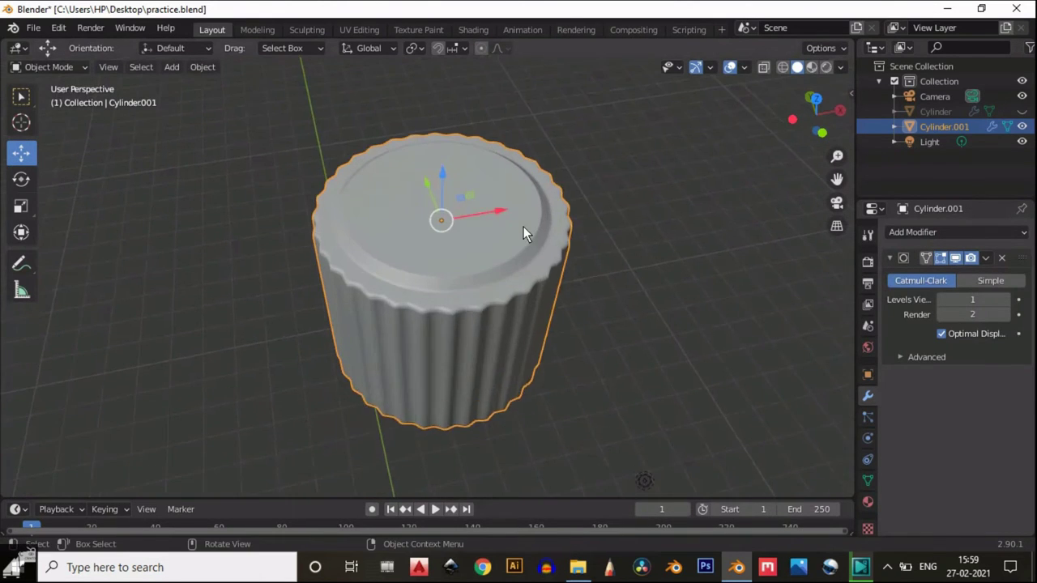
scroll(523, 227, "up", 2)
left_click(1006, 299)
scroll(627, 319, "down", 3)
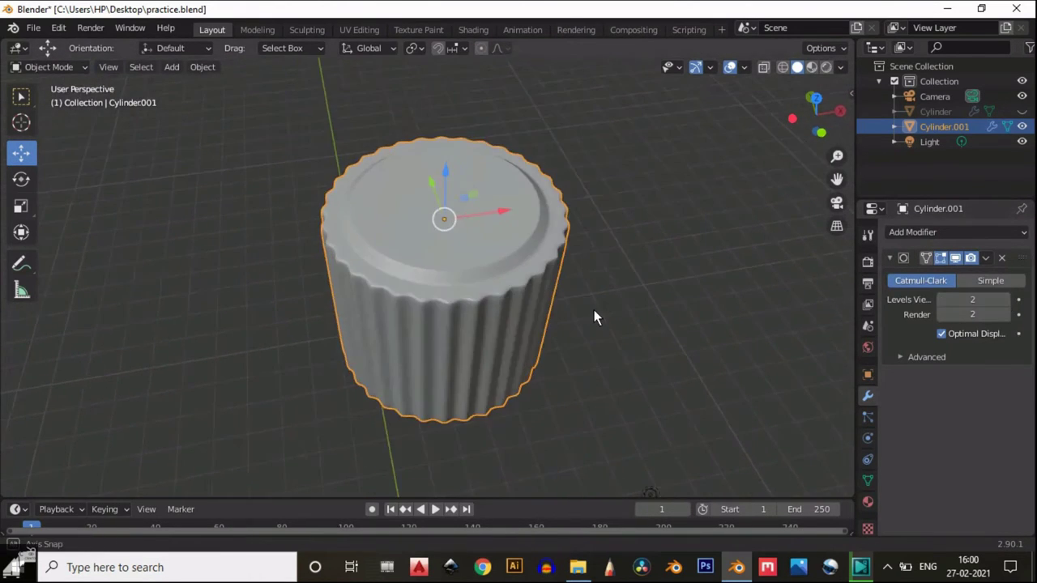
Try viewport subdivision level 3 on the cap, compare the ridges and top, and set the level back to 2.
middle_click_drag(594, 309, 555, 319)
right_click(554, 319)
left_click(555, 286)
middle_click_drag(579, 364, 541, 236, "shift")
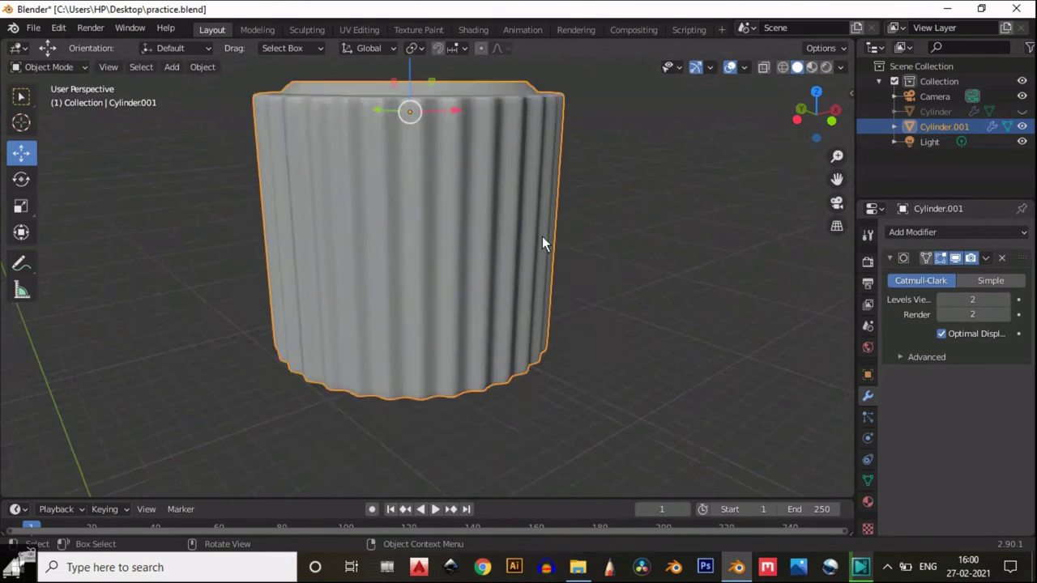
scroll(542, 236, "up", 3)
right_click(541, 236)
left_click(541, 235)
scroll(551, 237, "down", 1)
left_click(1004, 299)
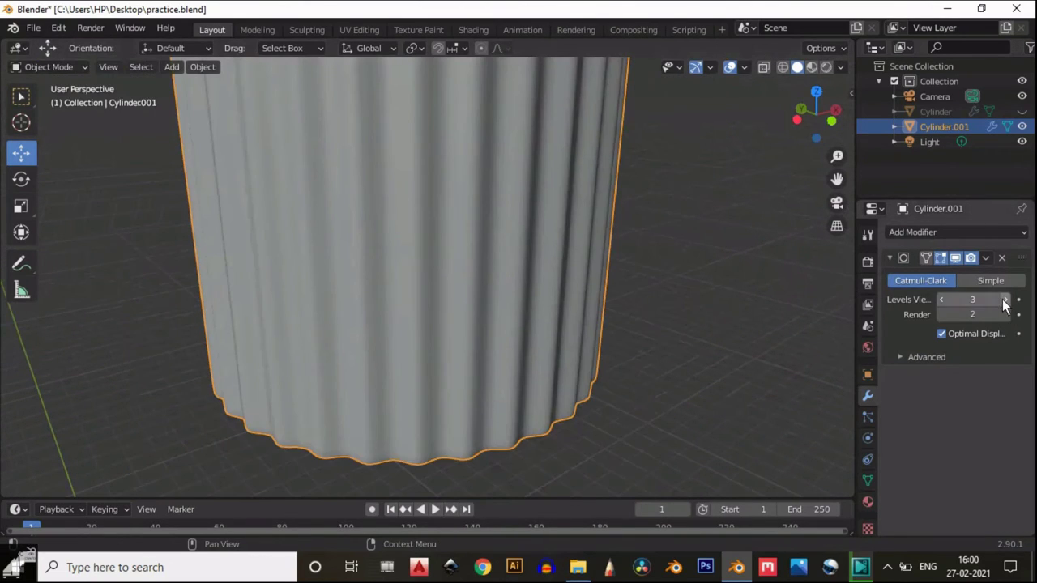
scroll(502, 238, "down", 4)
middle_click_drag(502, 238, 523, 346)
scroll(523, 340, "up", 4)
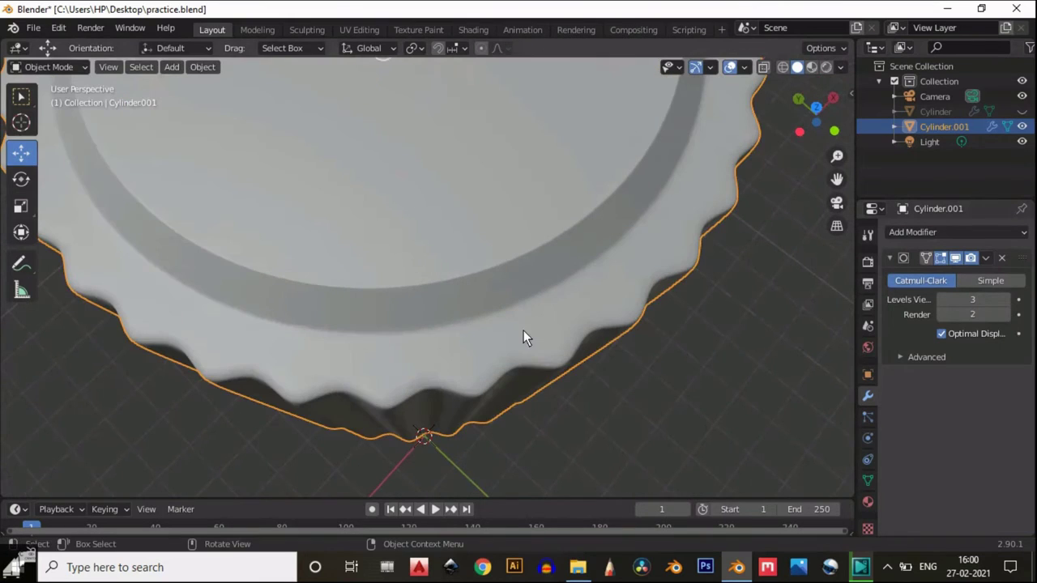
left_click(942, 301)
scroll(469, 344, "down", 5)
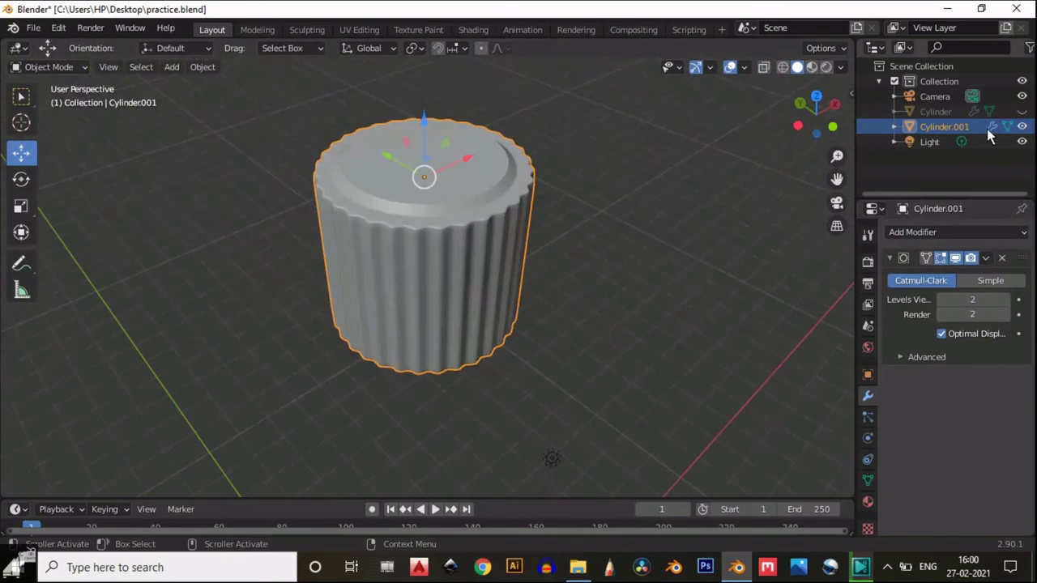
Unhide the tank while keeping the cap visible on its neck.
key("h")
left_click(1021, 127)
left_click(1021, 112)
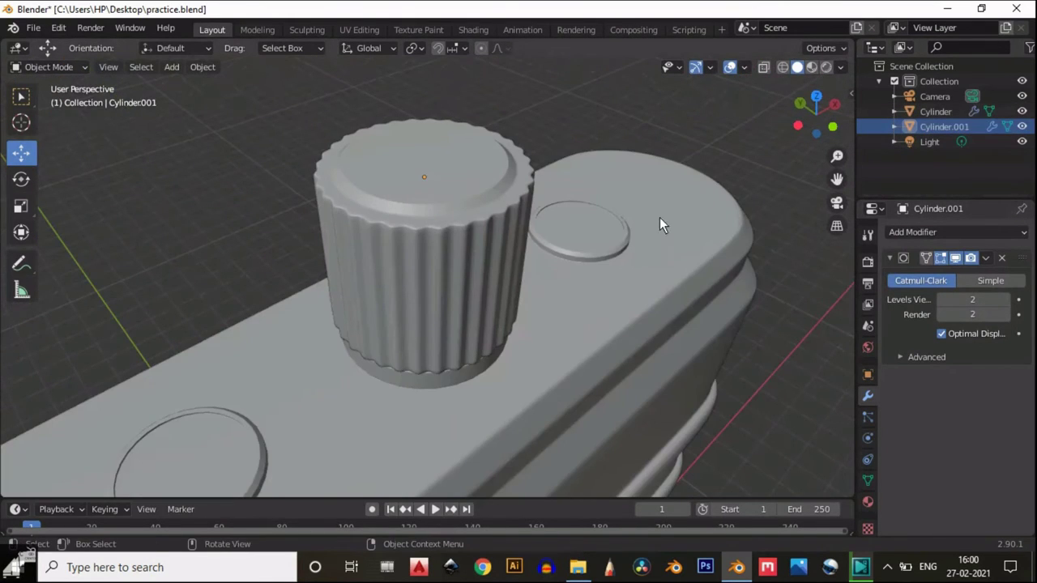
In Edit Mode, scale the entire cap mesh to 1.032 in X and Y, leaving Z locked.
middle_click_drag(659, 217, 577, 157)
left_click(812, 116)
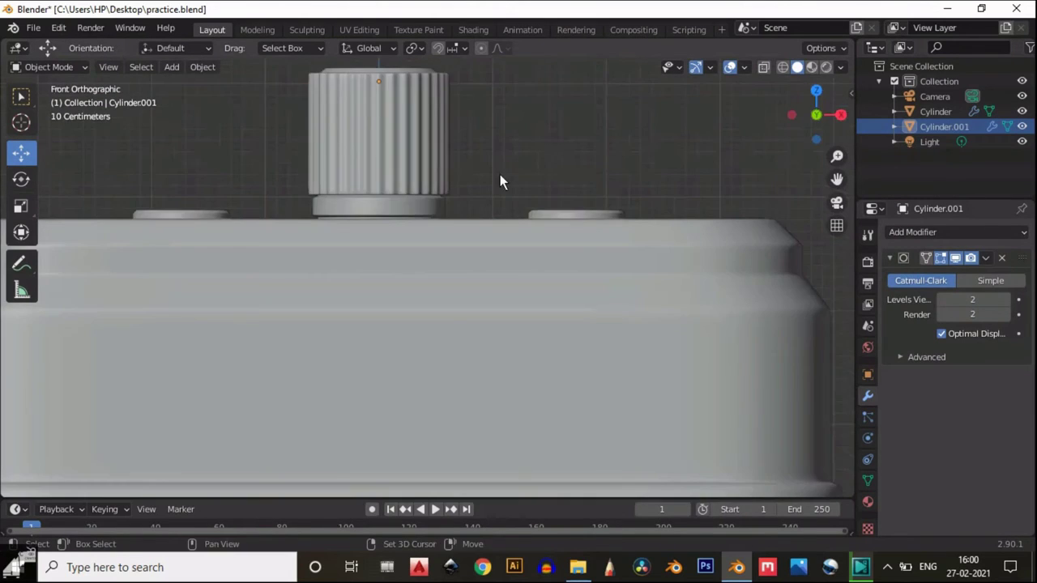
middle_click_drag(446, 150, 475, 232, "shift")
scroll(476, 233, "up", 6)
left_click(475, 232)
left_click(763, 67)
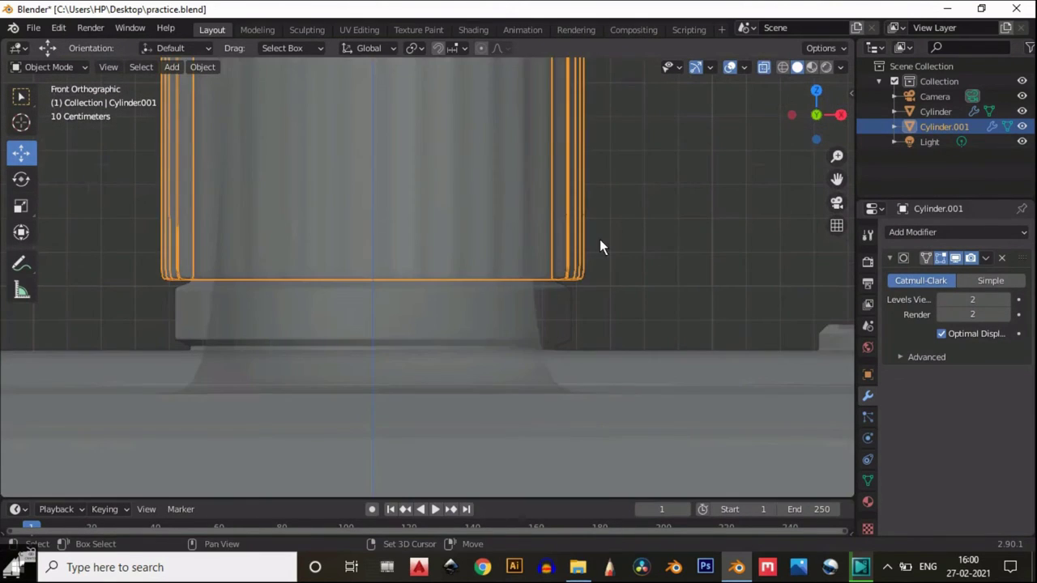
scroll(634, 261, "up", 1)
scroll(634, 262, "down", 1)
key("Tab")
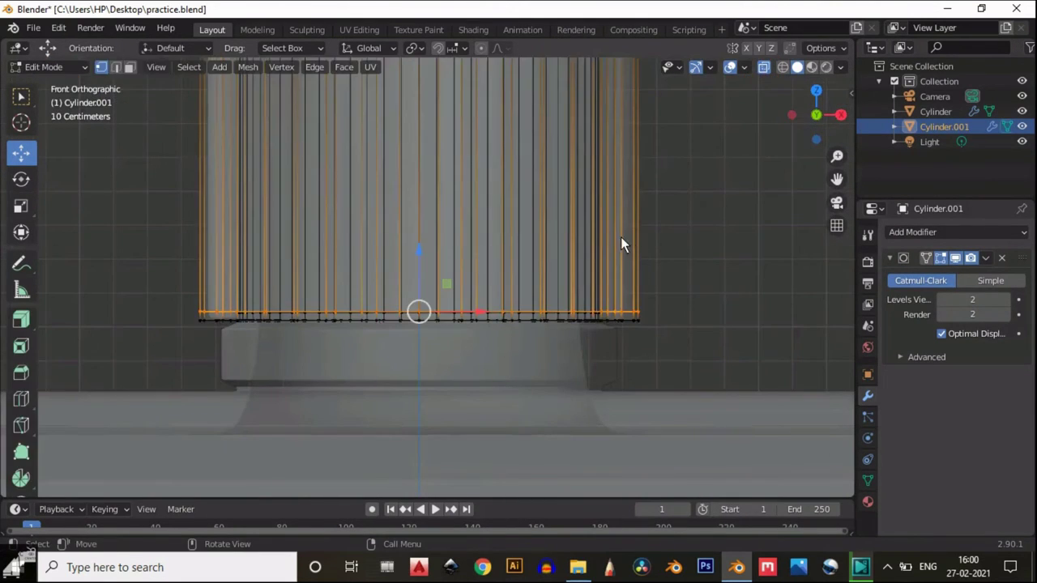
key("a")
key("s")
key("shift+z")
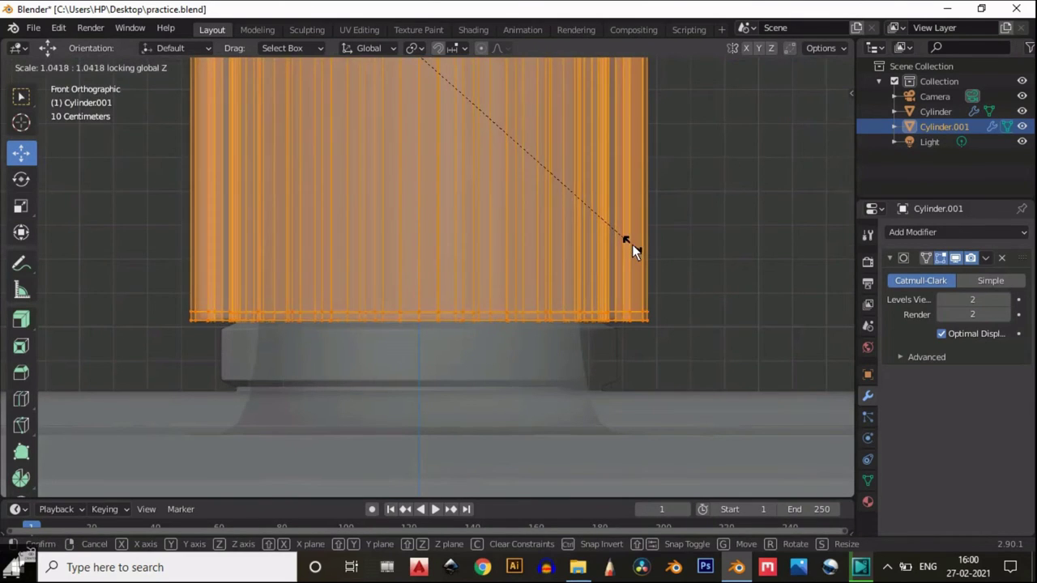
left_click(599, 236)
left_click(763, 67)
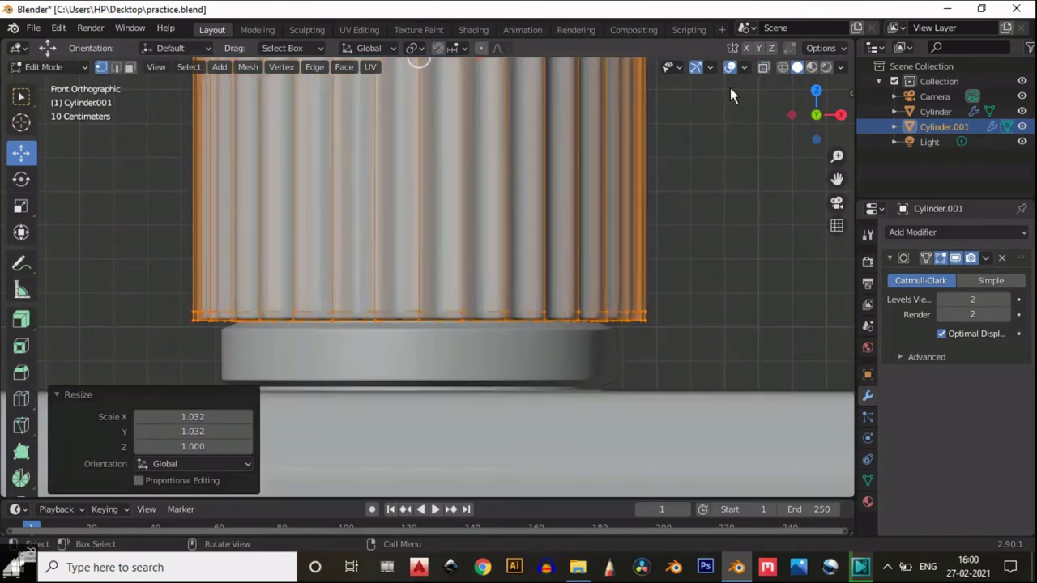
Box-select the vertices of the cap's outer top, lower them slightly along Z, and return to Object Mode.
scroll(590, 189, "down", 6)
scroll(675, 203, "up", 7)
key("alt+z")
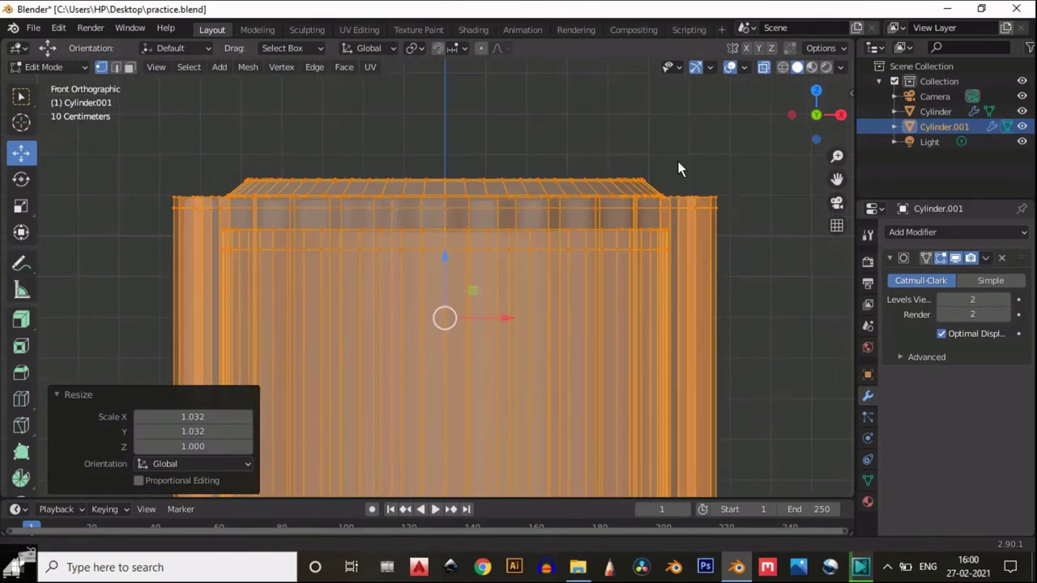
left_click(710, 195)
left_click_drag(757, 146, 155, 224)
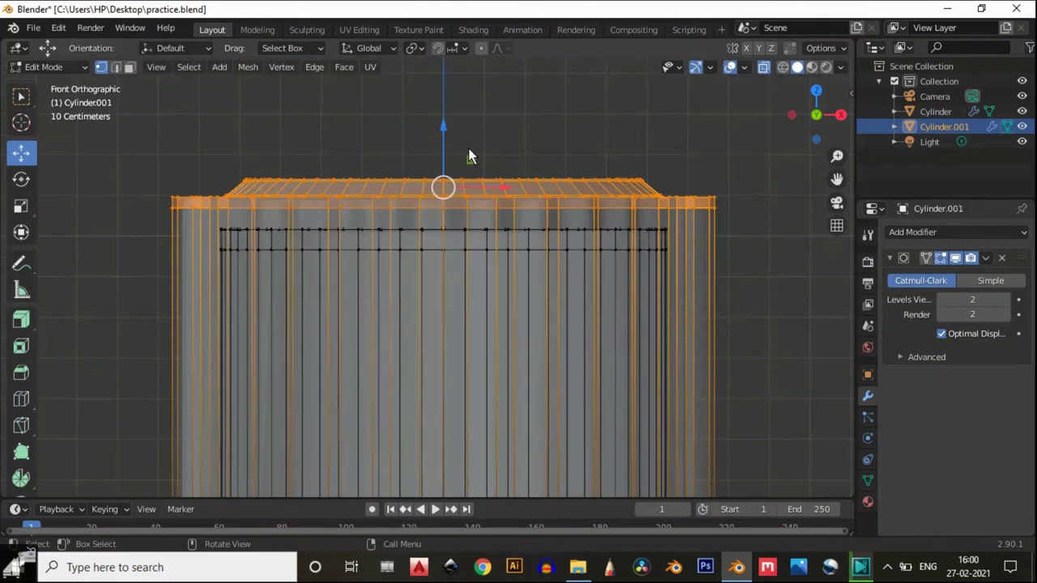
mouse_move(443, 142)
left_mouse_down()
mouse_move(443, 209)
mouse_move(449, 133)
mouse_move(449, 168)
mouse_move(442, 147)
left_mouse_up()
left_click(760, 68)
scroll(558, 179, "down", 5)
key("Tab")
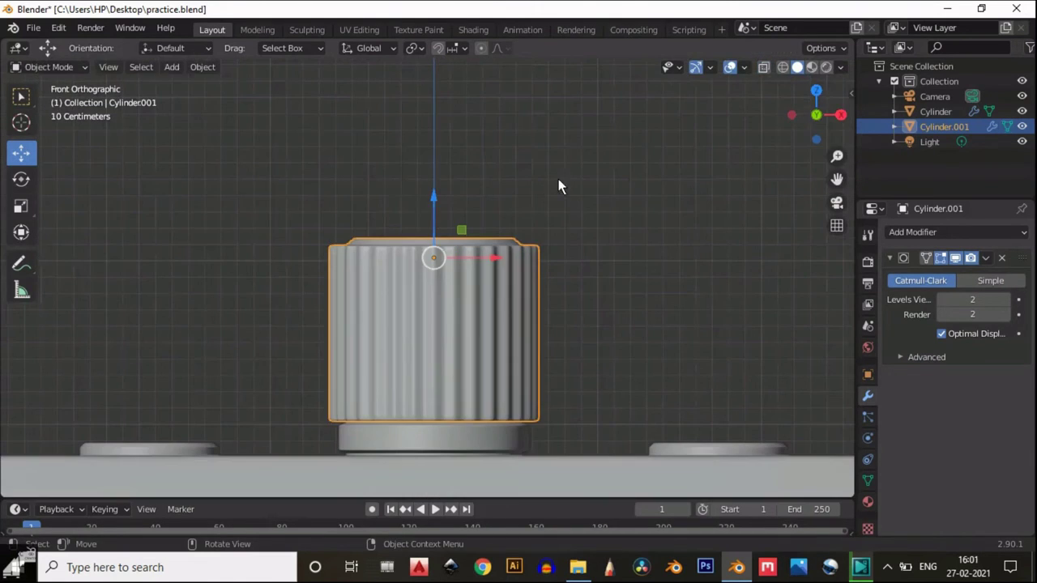
Lift the cap about 1.17 m along Z to view its hollow above the neck, and undo the move.
left_click_drag(431, 195, 458, 457)
middle_click_drag(457, 457, 488, 227)
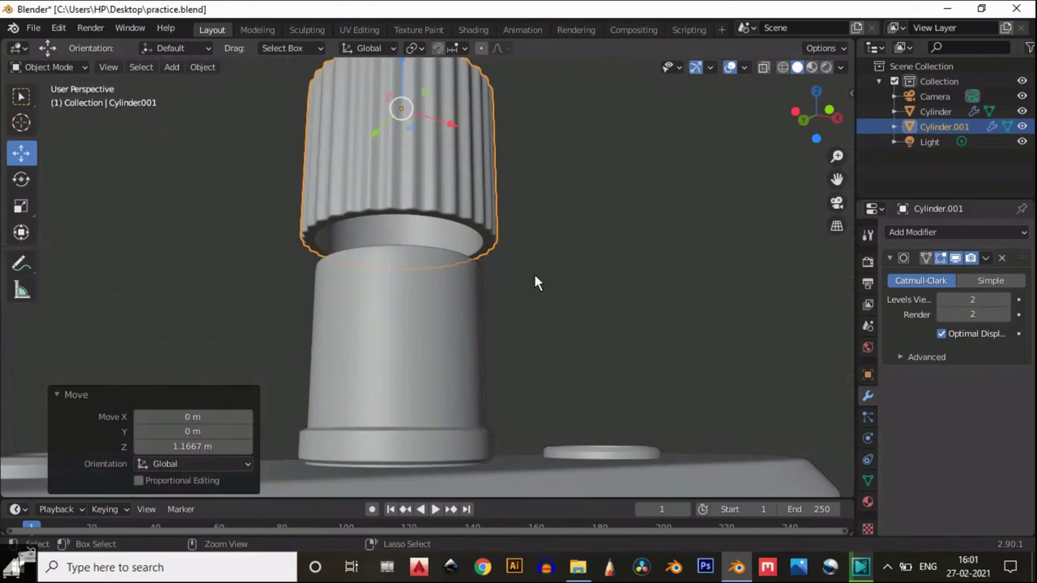
key("ctrl+z")
Examine how the cap sits on the neck and how its proportions suit the whole tank.
middle_click_drag(482, 307, 515, 277)
right_click(461, 284)
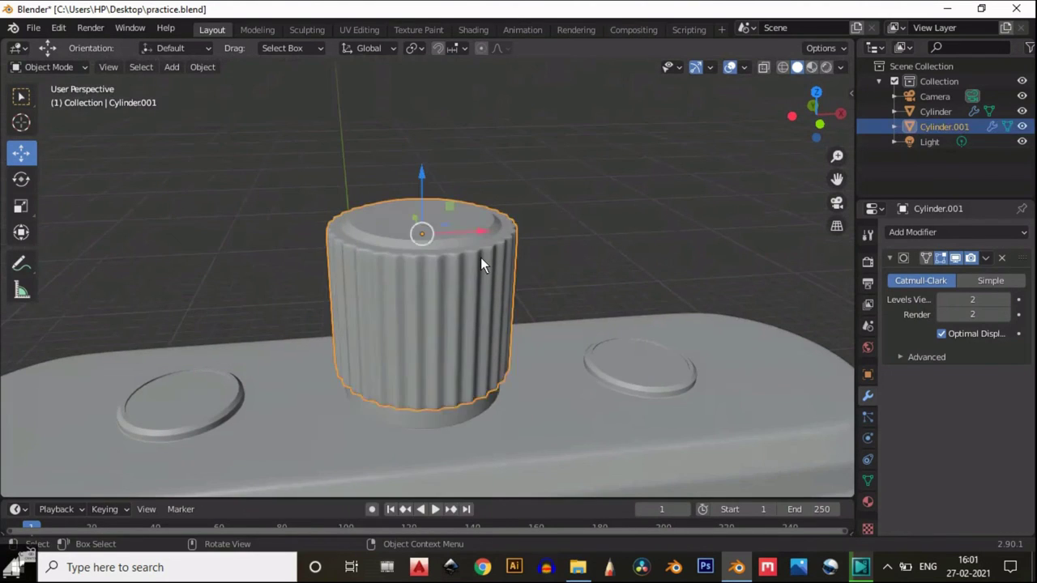
right_click(480, 258)
left_click(480, 258)
scroll(478, 331, "down", 6)
middle_click_drag(482, 330, 556, 176, "shift")
scroll(556, 176, "down", 3)
middle_click_drag(544, 252, 575, 253)
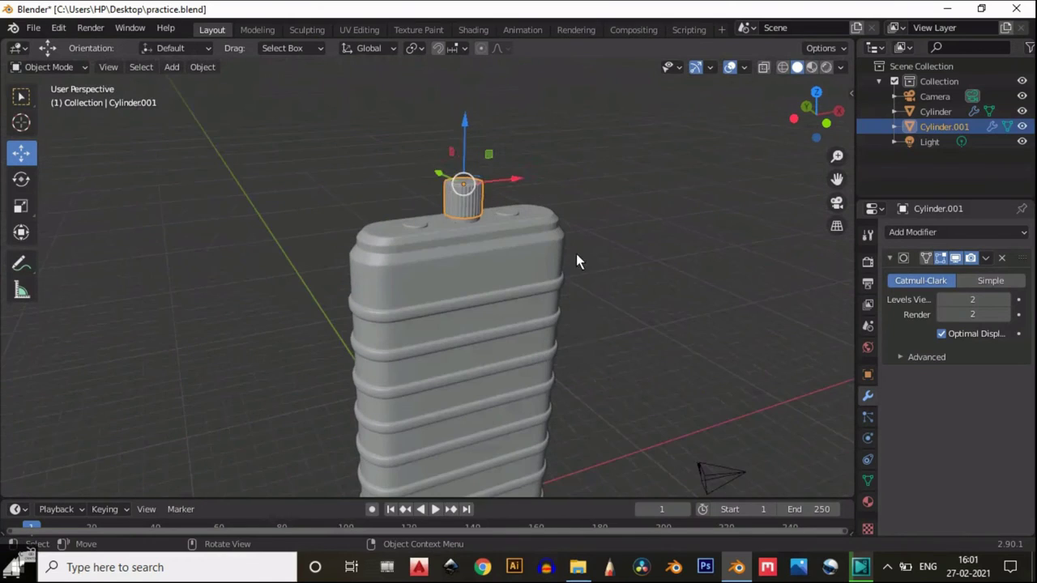
left_click(577, 322)
middle_click_drag(577, 331, 609, 280, "shift")
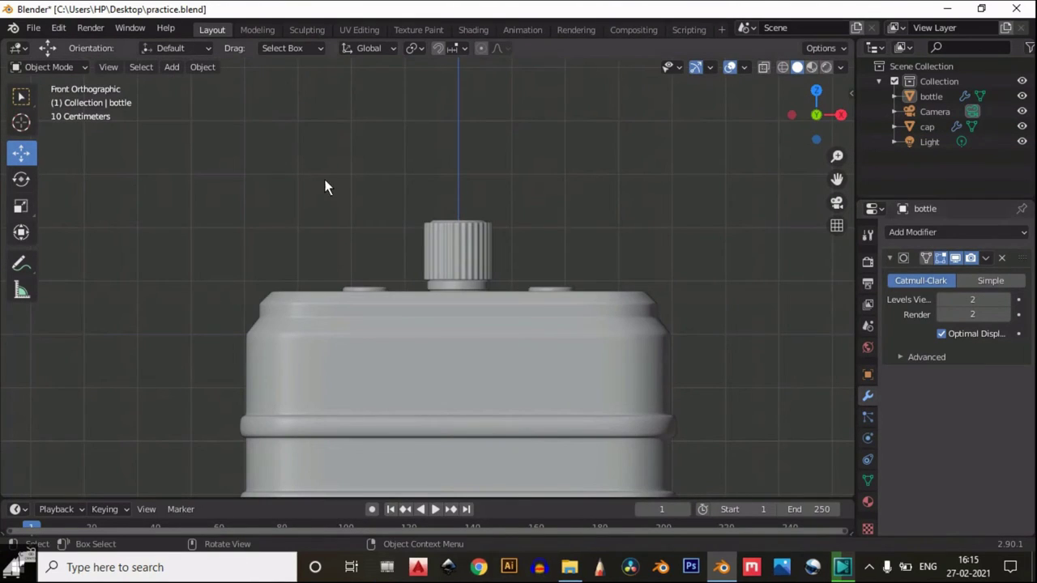
Hide the bottle object to expose the cap's hollow underside.
scroll(479, 227, "up", 5)
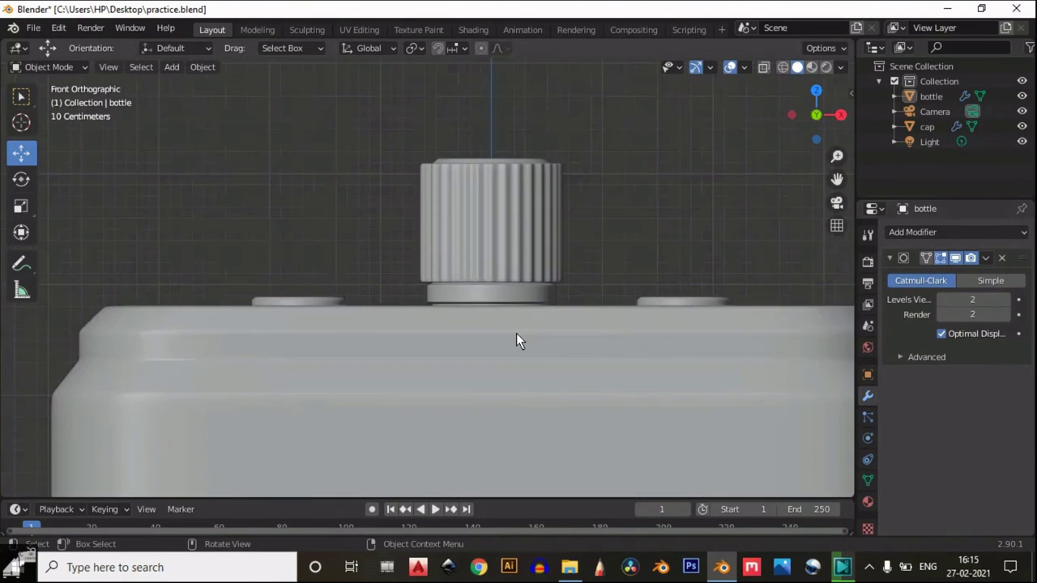
left_click(516, 334)
key("h")
scroll(581, 217, "up", 4)
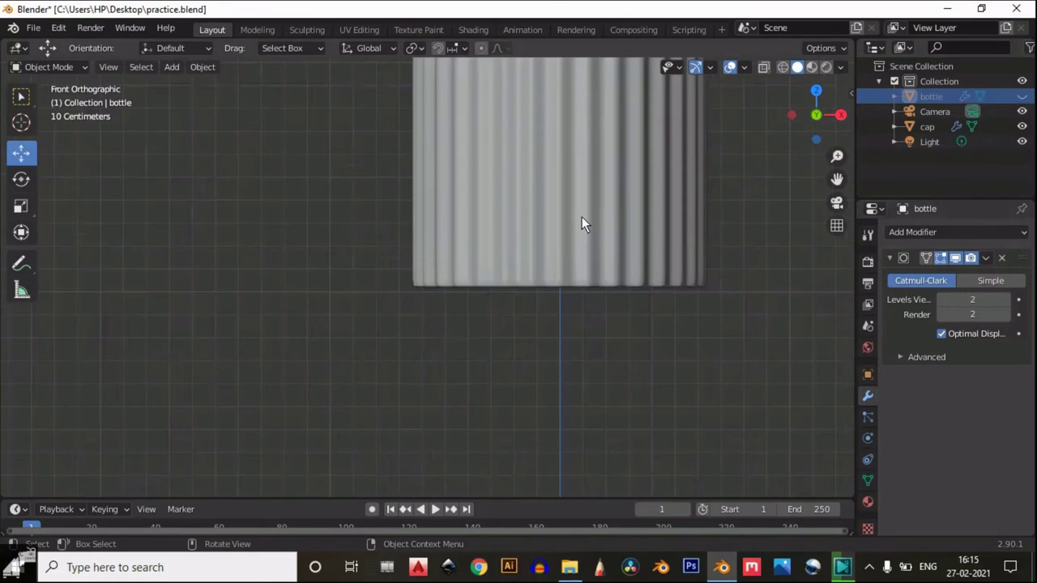
middle_click_drag(581, 216, 949, 266)
scroll(649, 282, "up", 4)
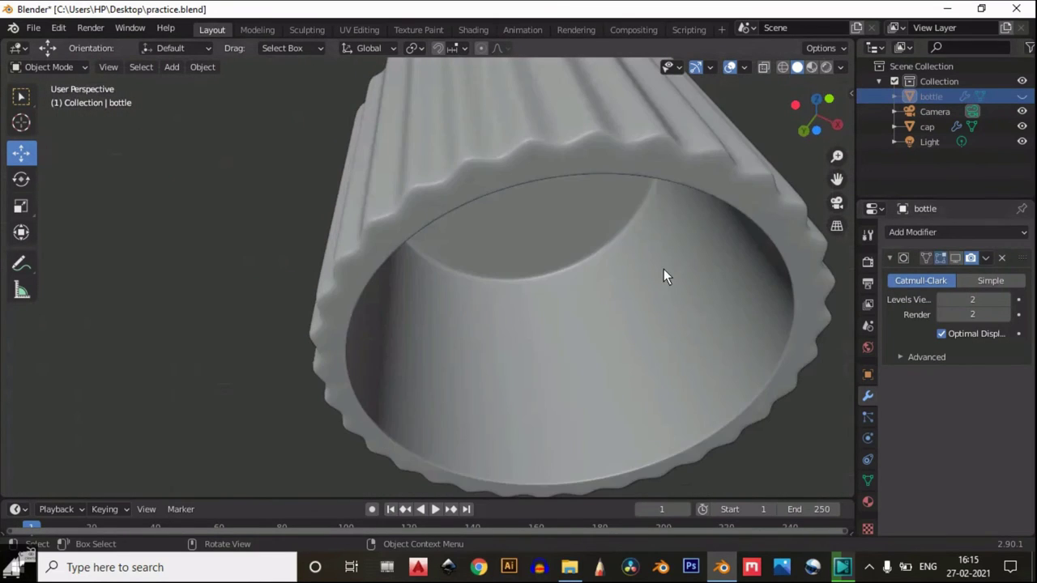
scroll(664, 275, "down", 2)
In the cap's Edit Mode, add four evenly spaced loop cuts around the inner wall.
left_click(682, 239)
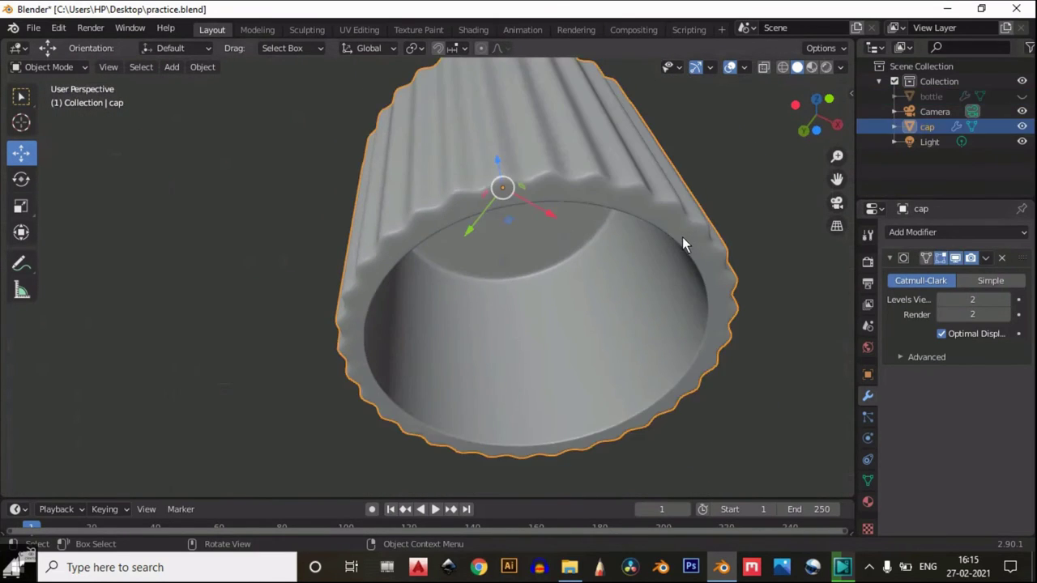
key("Tab")
middle_click_drag(650, 271, 685, 284)
key("ctrl+r")
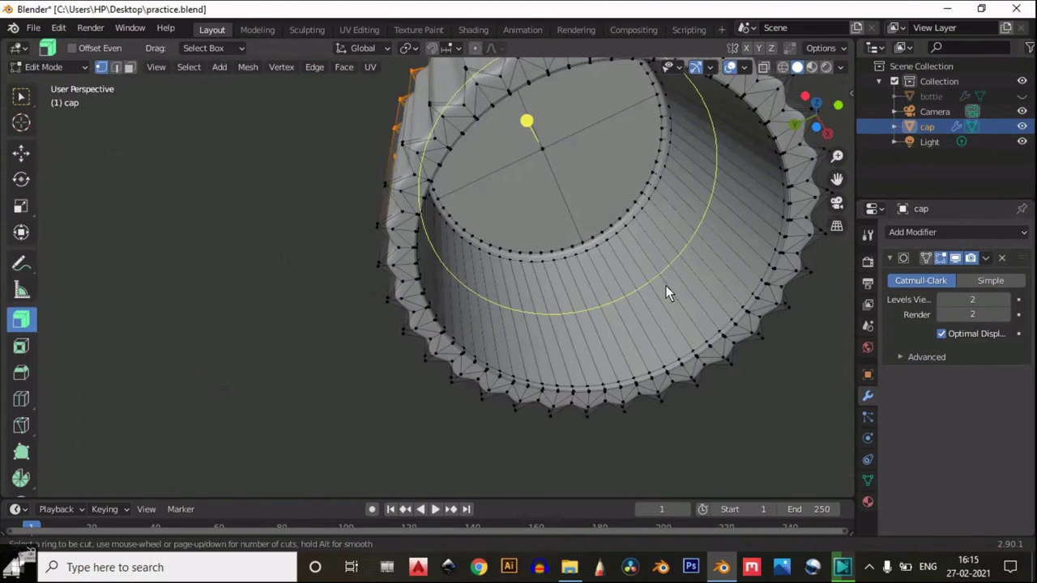
scroll(665, 285, "up", 3)
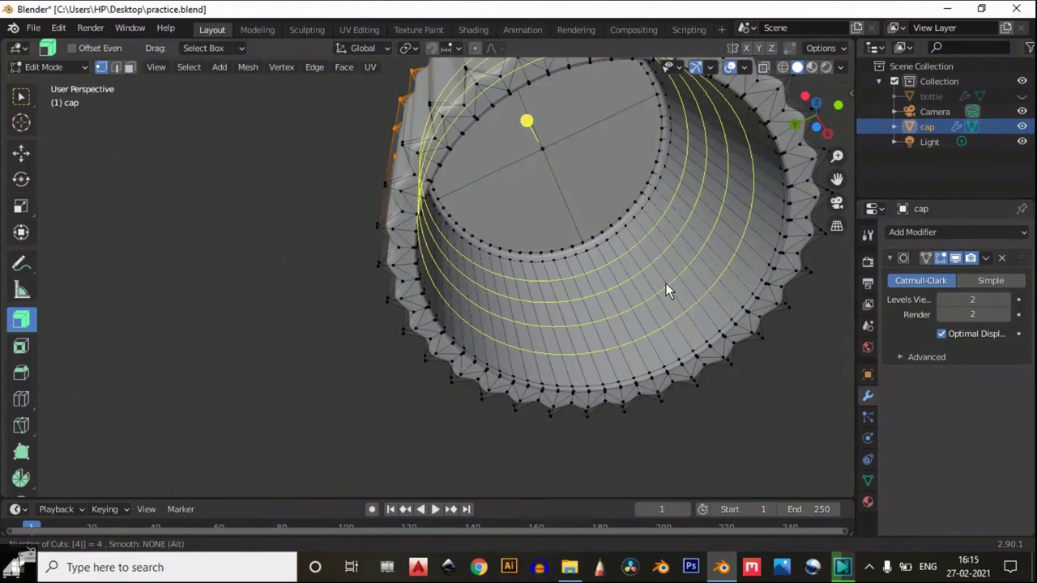
left_click(665, 284)
right_click(661, 282)
Switch to edge selection and select all four new edge loops on the cap's inner wall.
middle_click_drag(661, 283, 581, 315)
key("2")
left_click(592, 351, "alt")
scroll(592, 349, "up", 5)
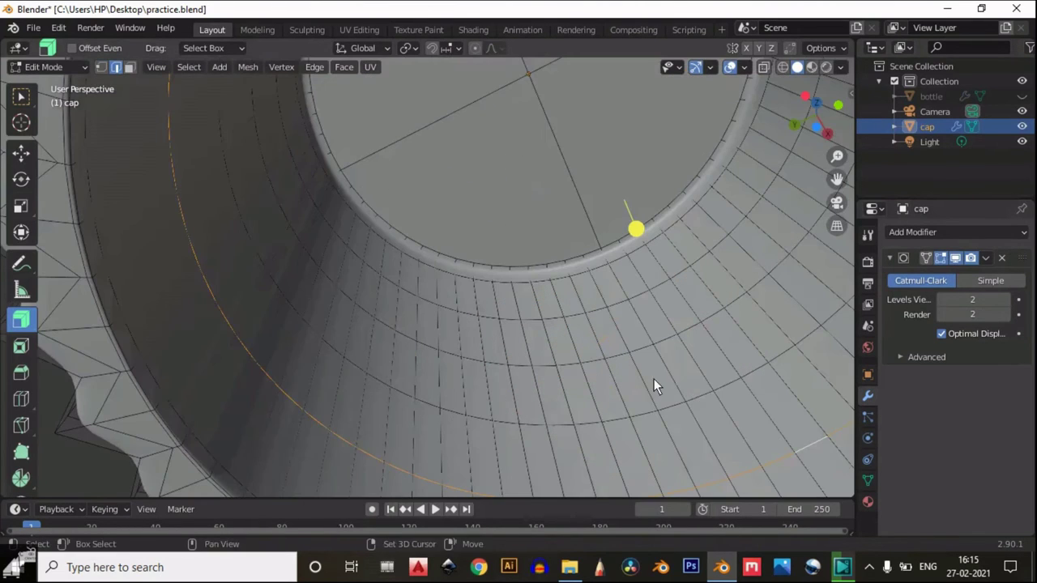
middle_click_drag(694, 385, 649, 305)
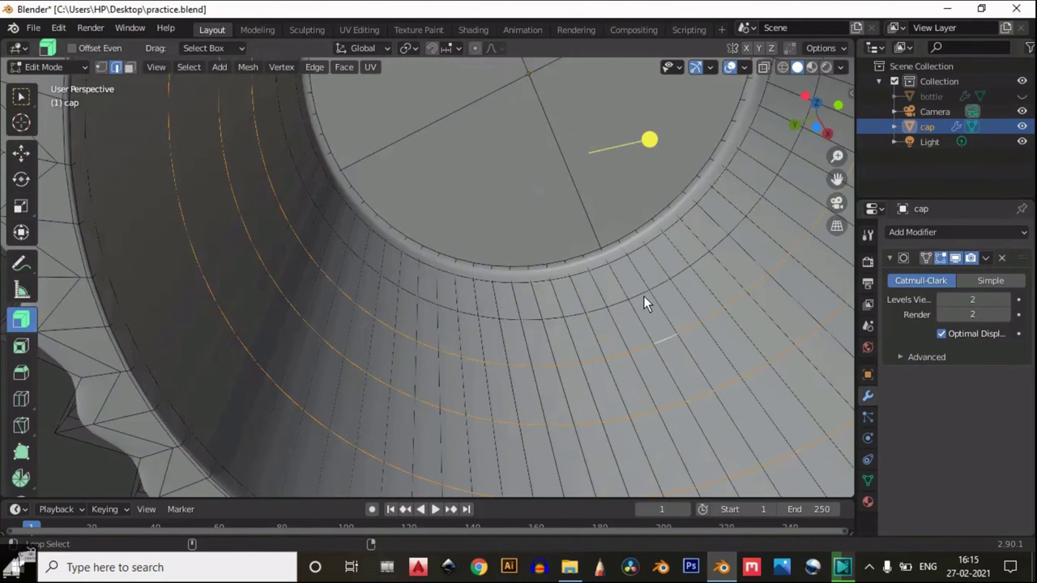
scroll(643, 295, "down", 5)
Bevel the four selected inner-wall loops with a width of about 0.108 m and one segment.
middle_click_drag(629, 362, 615, 357)
left_click(26, 375)
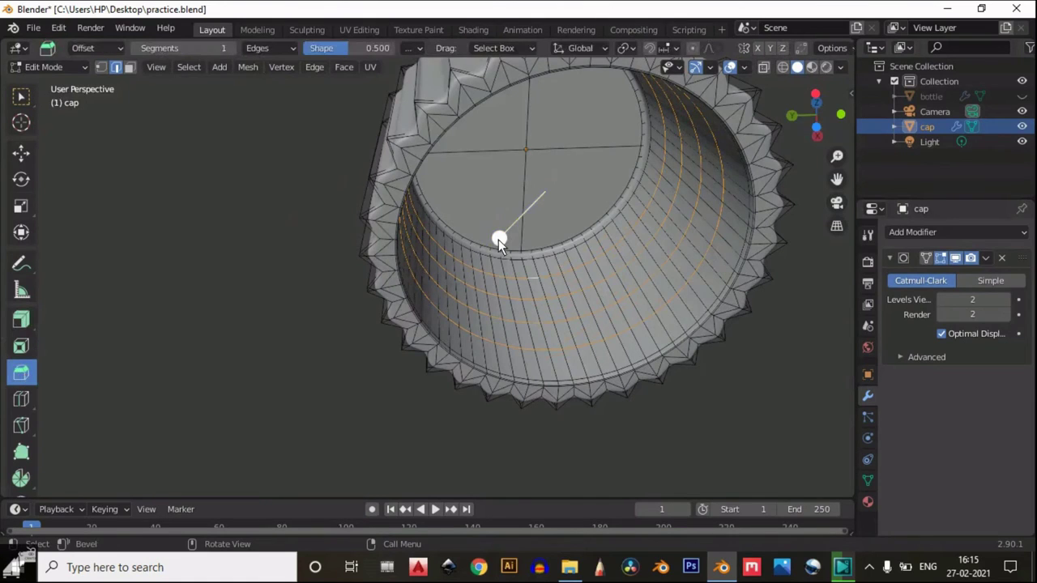
left_click_drag(498, 239, 417, 302)
left_click_drag(482, 278, 498, 261)
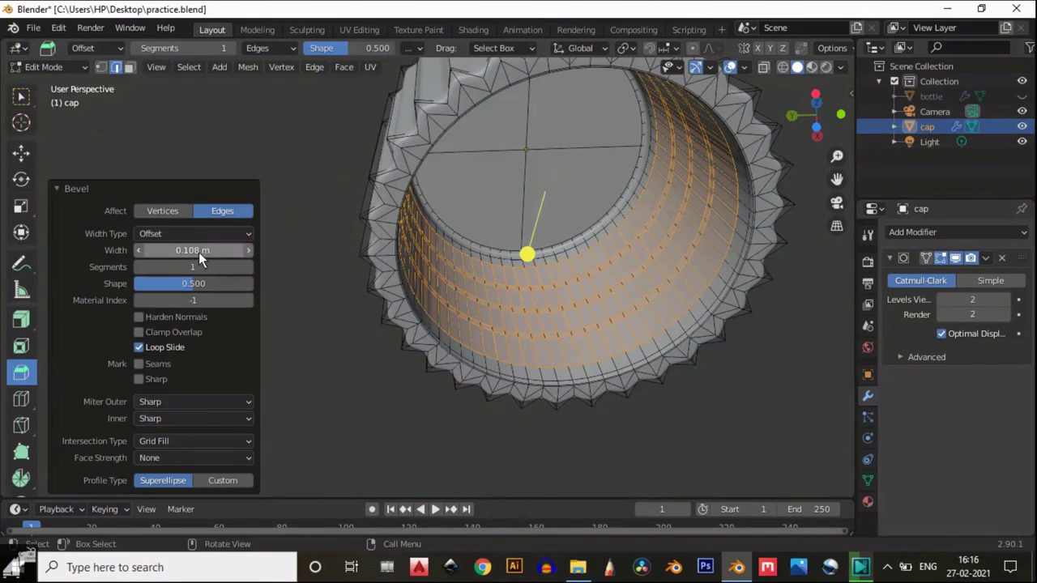
Set the bevel width to 0.05 m and turn off the subdivision modifier's viewport display.
left_click(199, 251)
key("Return")
scroll(536, 252, "up", 4)
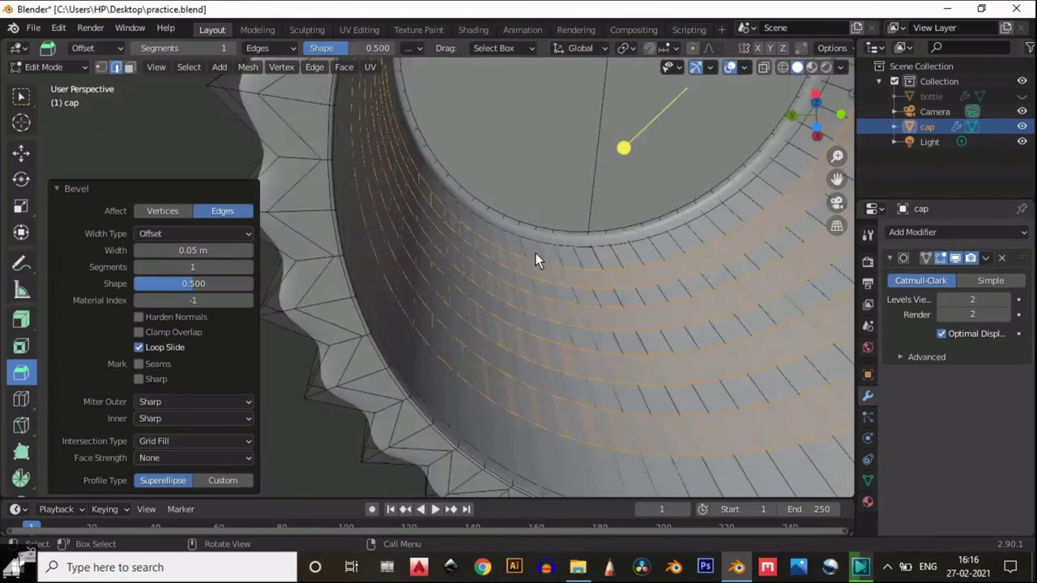
left_click(955, 258)
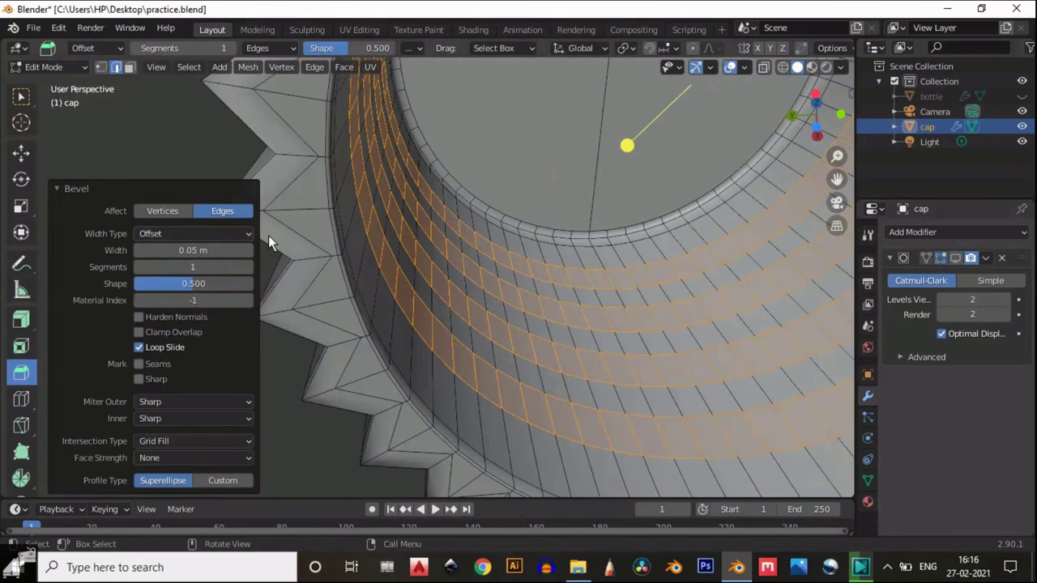
Narrow the beveled bands by setting the bevel width to 0.02 m.
left_click(201, 251)
left_click_drag(201, 251, 155, 243)
type("2")
key("Return")
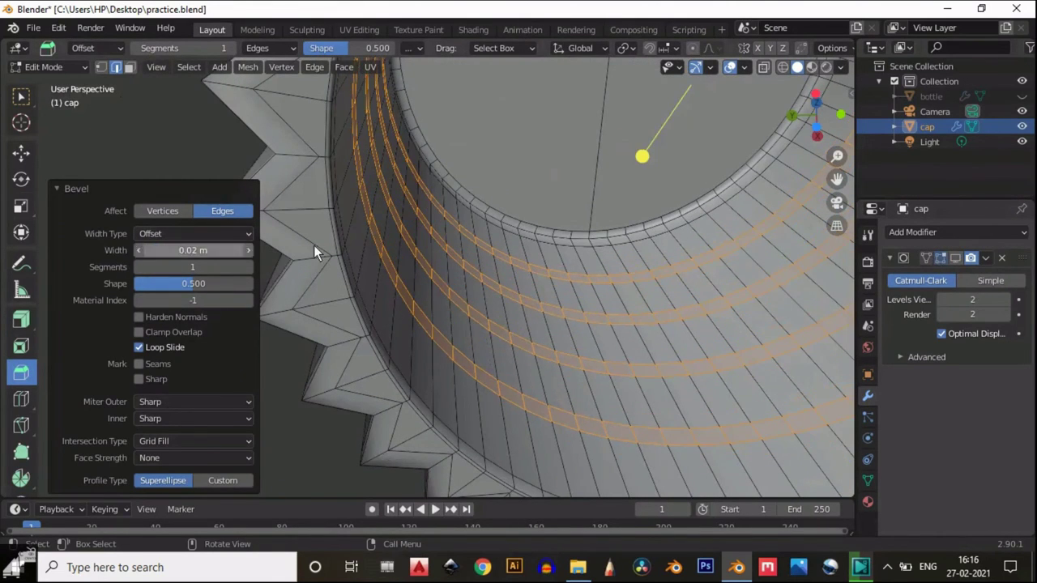
Set the width of the bevel on the four inner bands to 0.025 m.
scroll(541, 277, "down", 5)
middle_click_drag(541, 277, 537, 289)
scroll(537, 289, "up", 5)
double_click(176, 250)
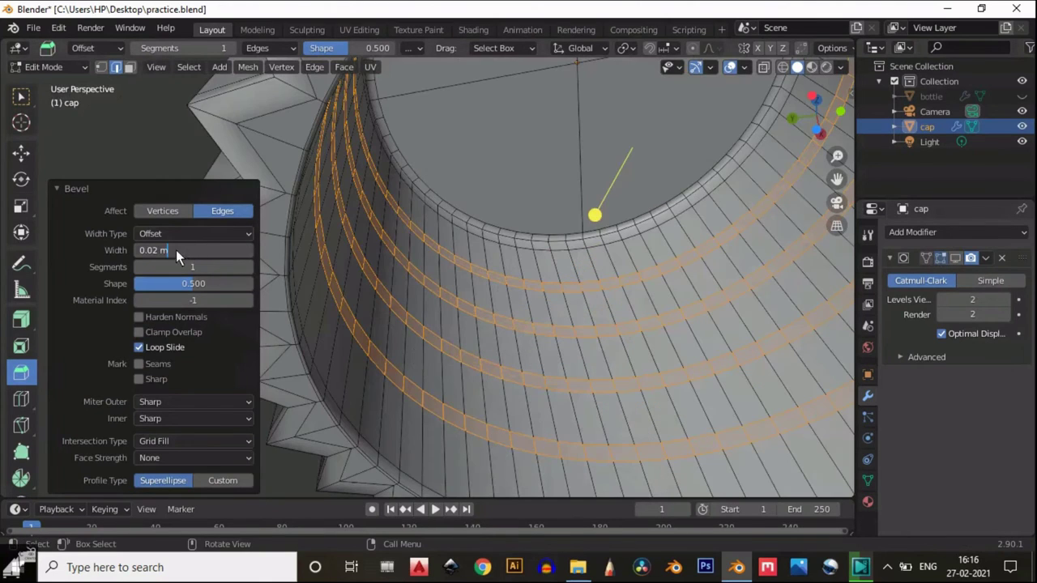
left_click_drag(160, 248, 154, 249)
type("0.025")
key("Return")
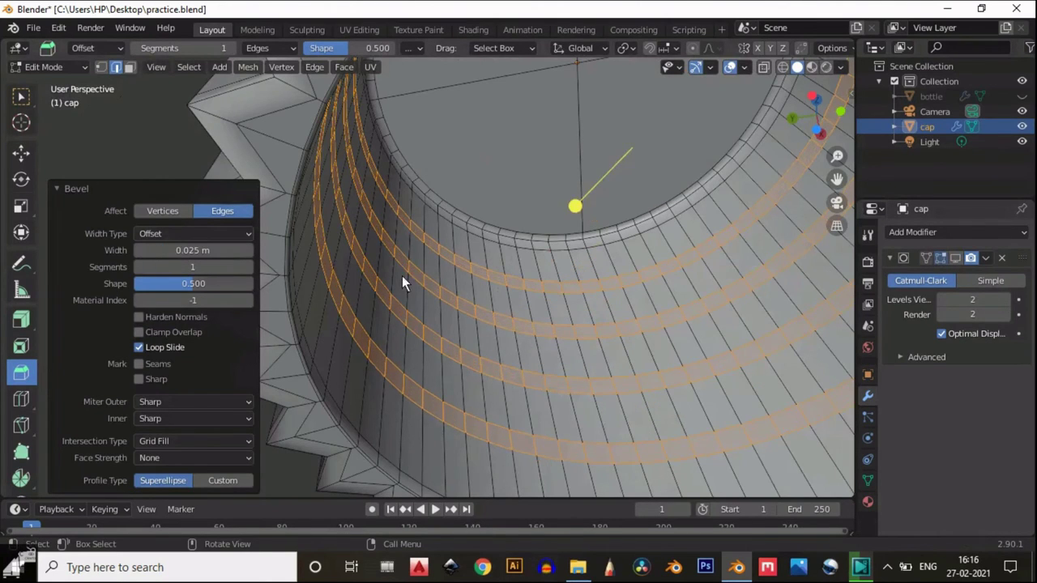
Extrude the four beveled bands along their normals with an offset of -0.05 m.
middle_click_drag(402, 275, 483, 293)
left_click(21, 319)
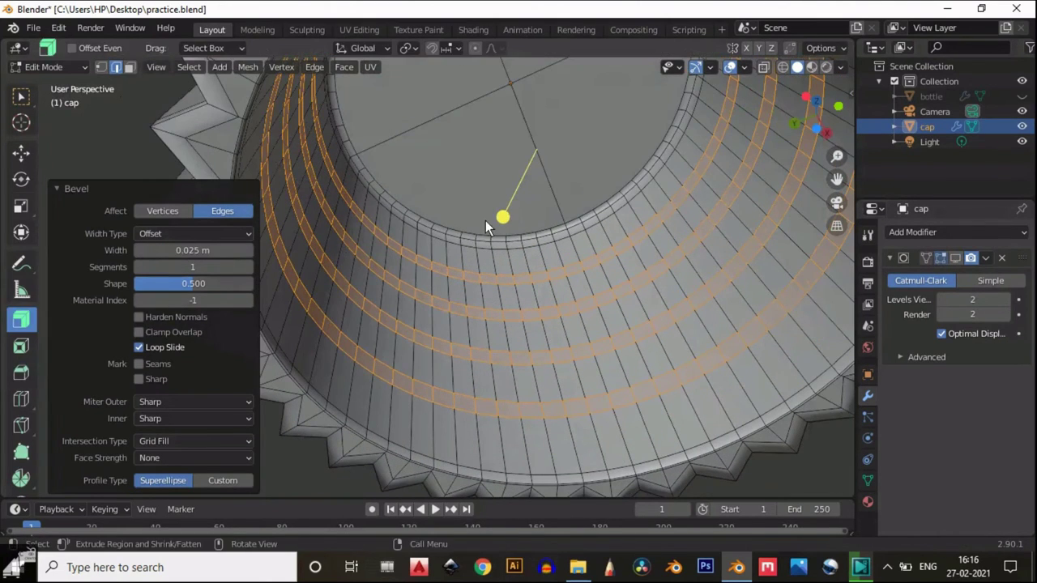
left_click_drag(502, 214, 498, 228)
middle_click_drag(485, 314, 267, 401)
double_click(185, 447)
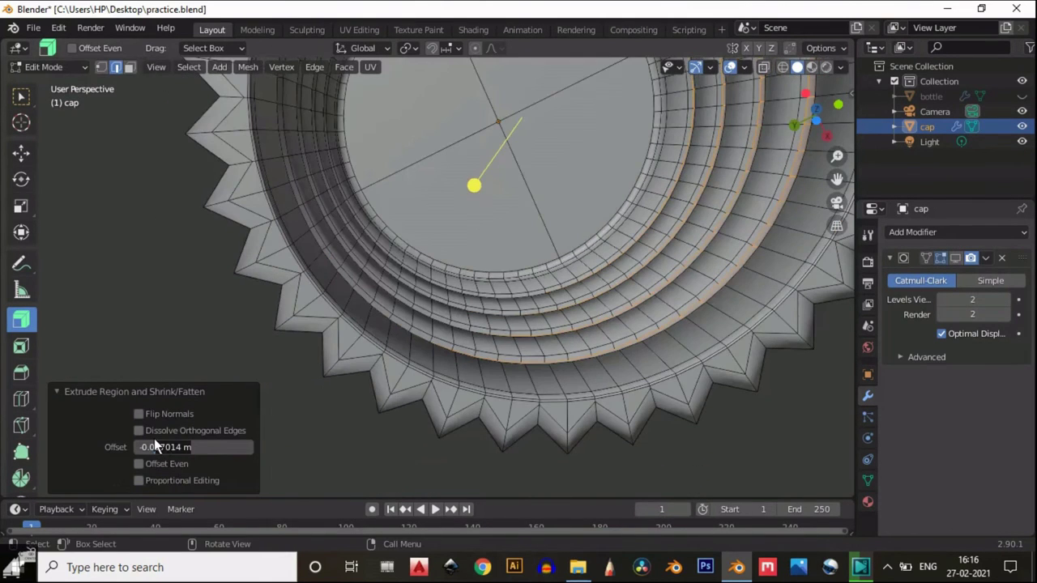
type("-0.05")
key("Return")
scroll(469, 296, "up", 8)
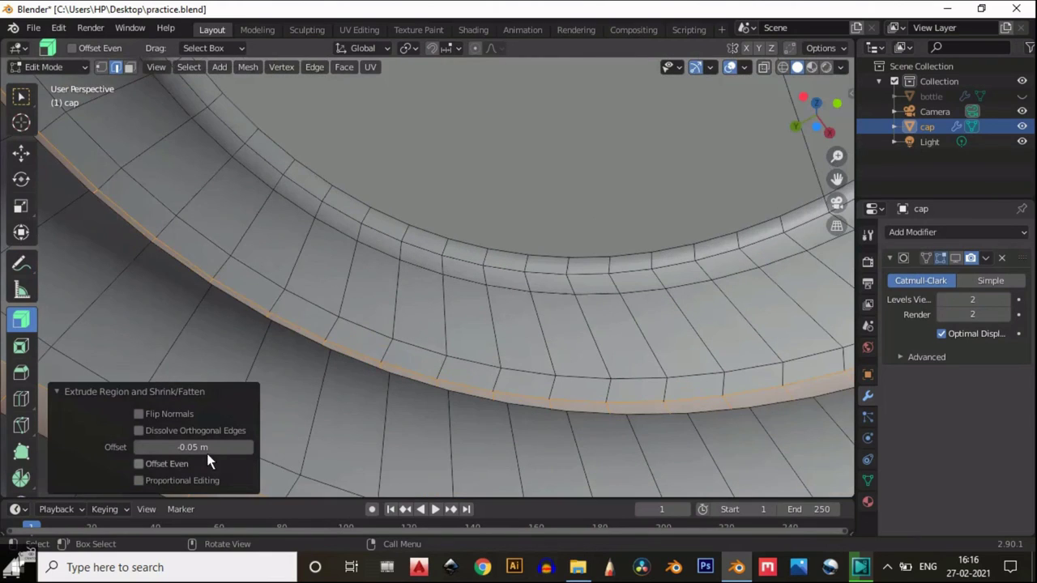
Reduce the extrusion of the cap's four inner bands to an offset of -0.035 m.
left_click(206, 448)
type("3")
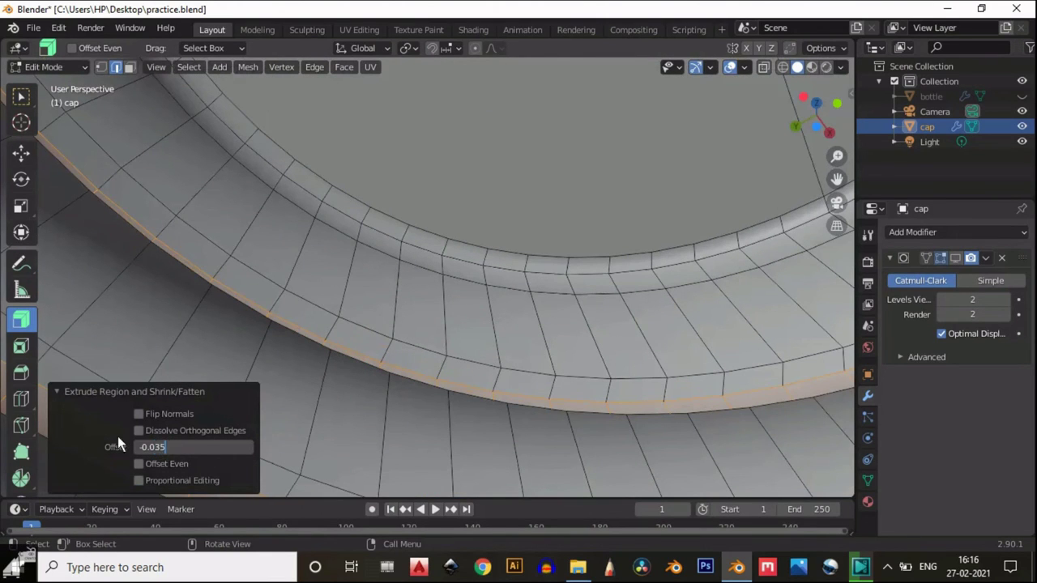
key("Return")
scroll(568, 318, "down", 5)
scroll(568, 317, "down", 4)
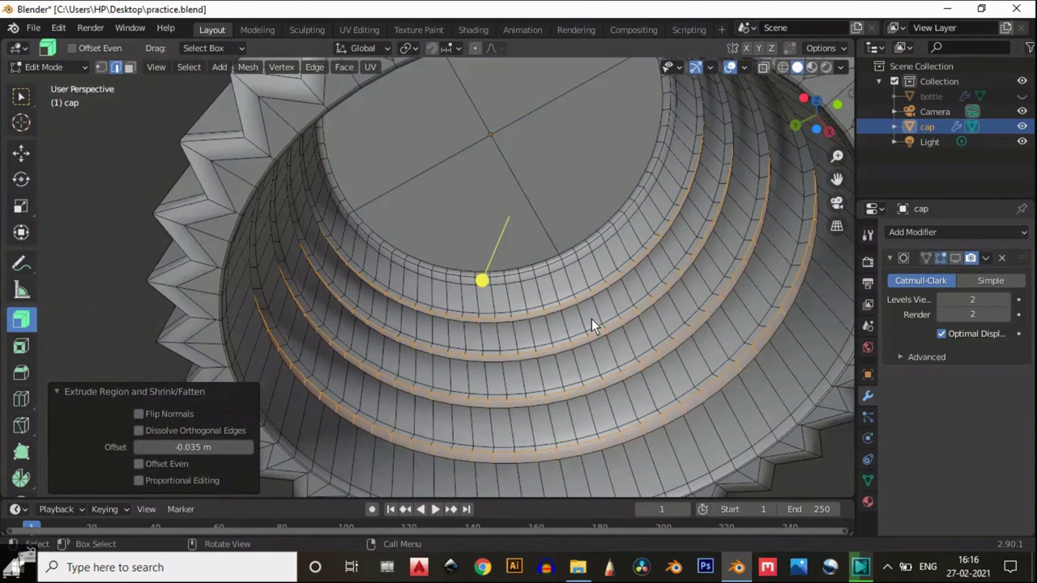
Inset the faces of the cap's four inner bands with a thickness of 0.005 m.
key("i")
left_click(507, 352)
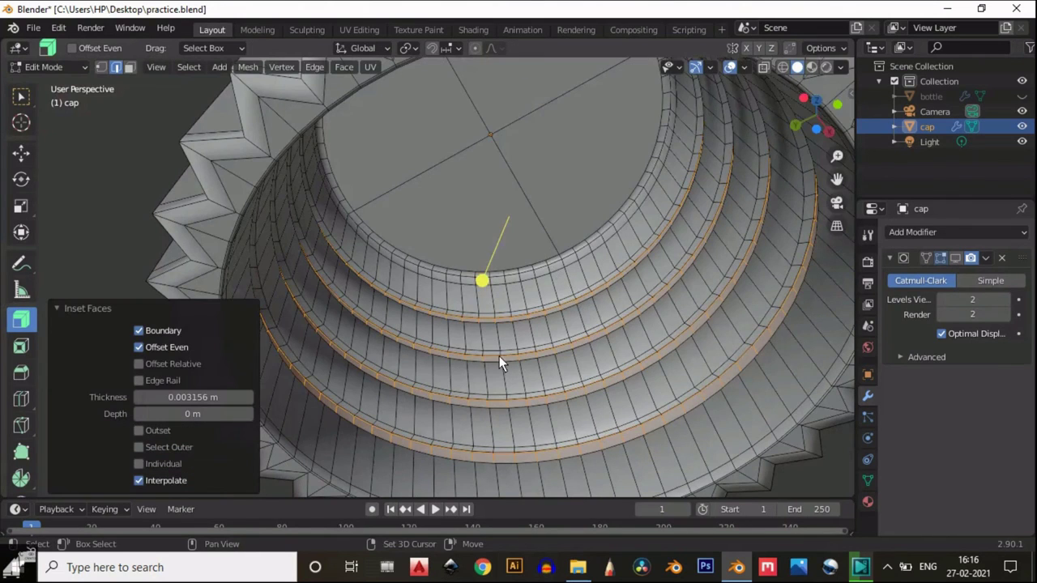
scroll(519, 300, "up", 5)
scroll(513, 362, "up", 3)
left_click(191, 396)
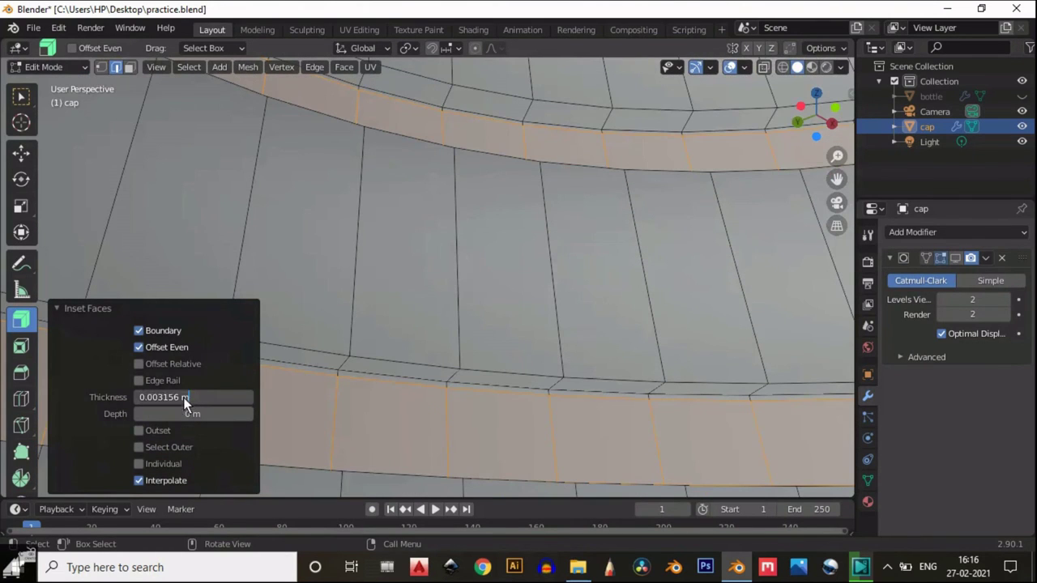
type("0.005")
key("Return")
scroll(545, 343, "down", 8)
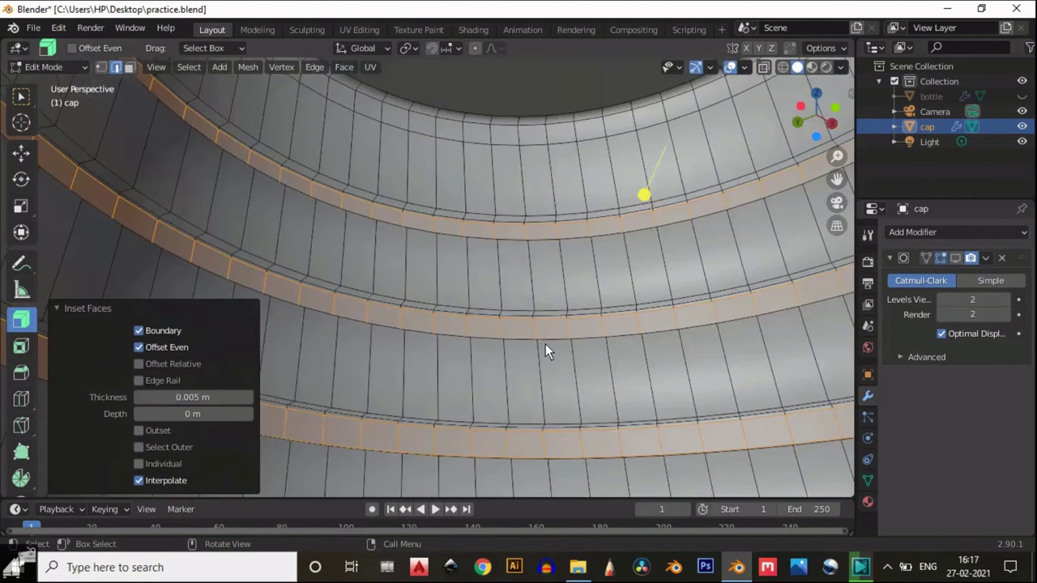
Return the cap to Object Mode and turn on its subdivision modifier's viewport display.
middle_click_drag(559, 324, 611, 377)
key("Tab")
scroll(752, 299, "up", 4)
left_click(956, 255)
scroll(629, 278, "down", 2)
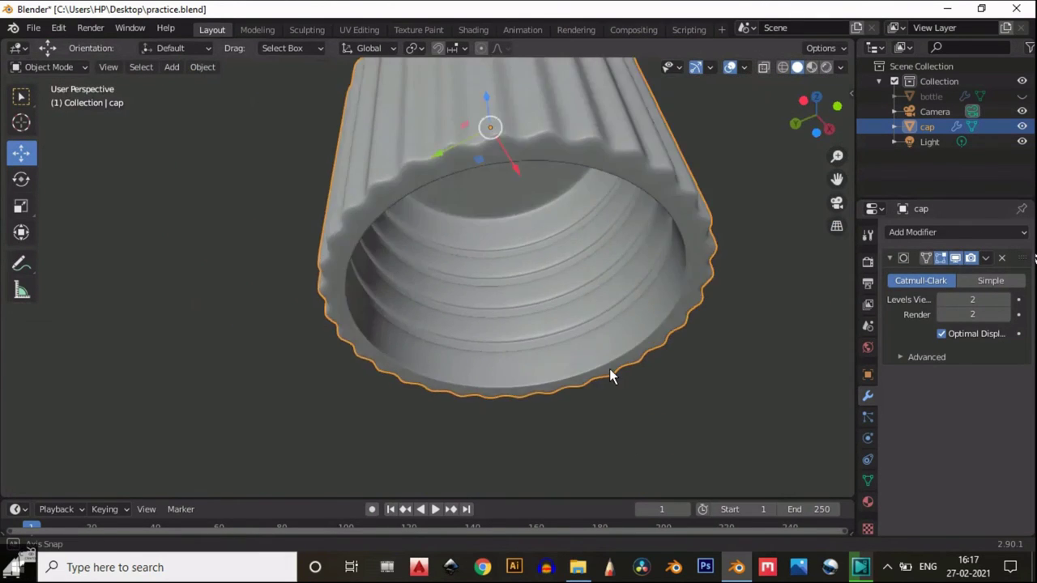
scroll(400, 352, "down", 8)
middle_click_drag(381, 340, 754, 183)
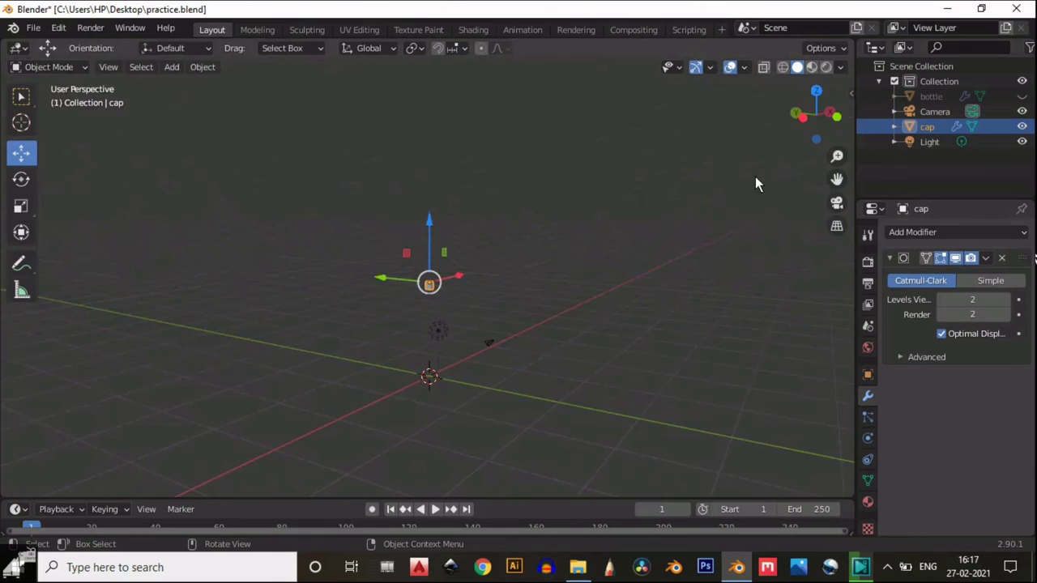
Unhide the bottle in front view, hide the cap and select the bottle.
left_click(839, 121)
scroll(562, 283, "up", 6)
left_click(1021, 96)
middle_click_drag(398, 272, 482, 236, "shift")
scroll(482, 235, "up", 2)
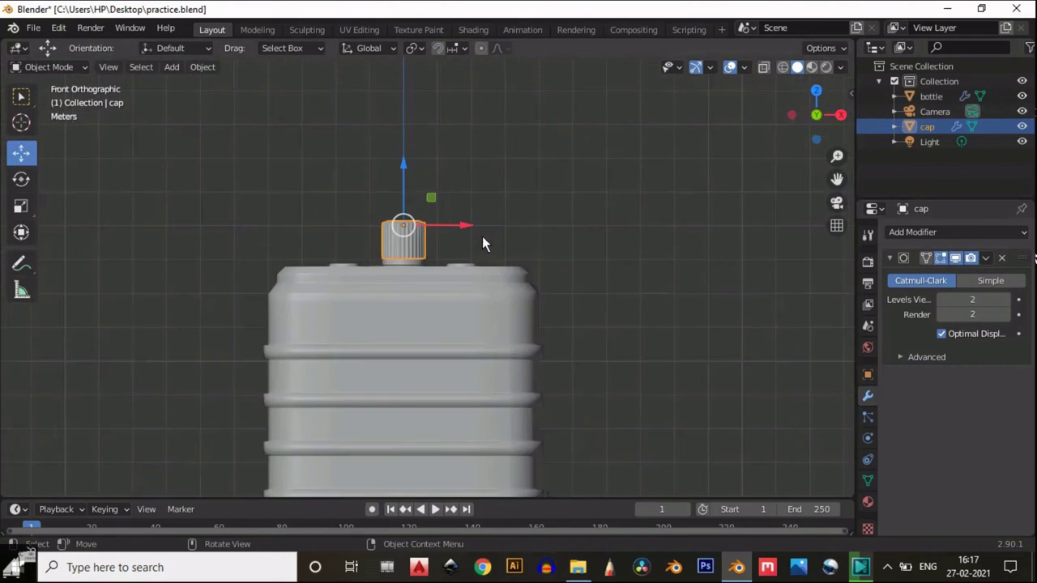
scroll(482, 244, "up", 3)
left_click(1021, 126)
left_click(394, 206)
Add four evenly spaced loop cuts around the bottle's neck without sliding them.
middle_click_drag(414, 240, 456, 268)
scroll(486, 332, "up", 4)
key("Tab")
key("ctrl+r")
scroll(418, 295, "up", 3)
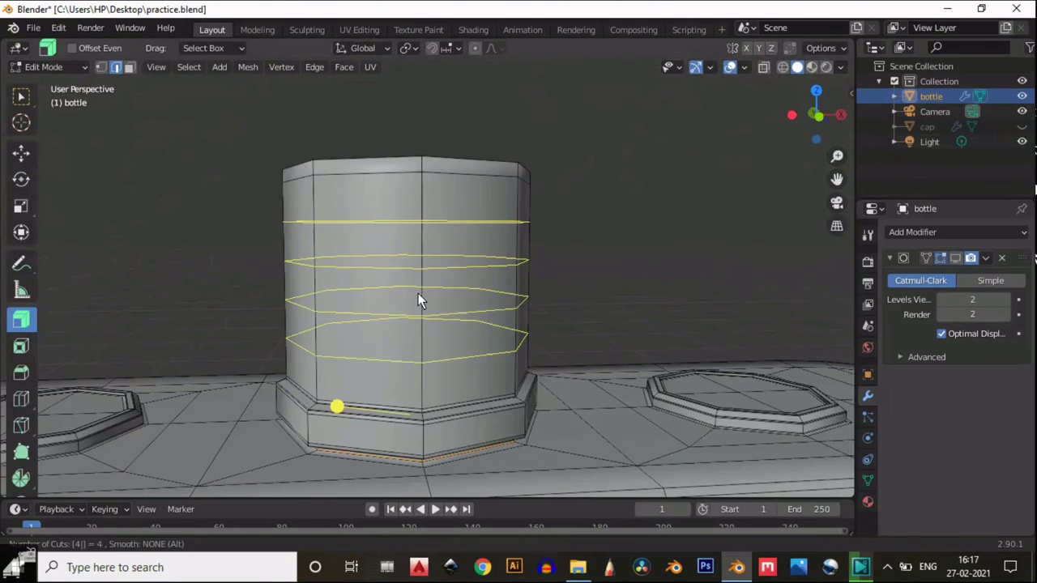
left_click(418, 293)
right_click(418, 293)
Bevel the four neck loops into bands with a width of 0.035 m.
middle_click_drag(533, 295, 576, 319, "shift")
scroll(576, 319, "up", 2)
left_click(22, 373)
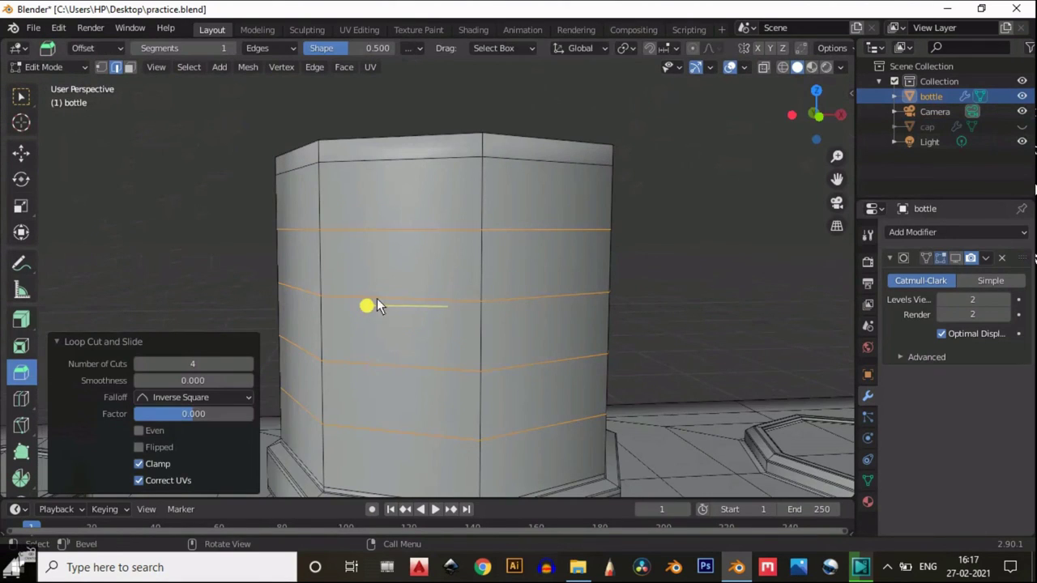
mouse_move(376, 306)
left_mouse_down()
mouse_move(358, 302)
mouse_move(372, 308)
left_mouse_up()
left_click(195, 251)
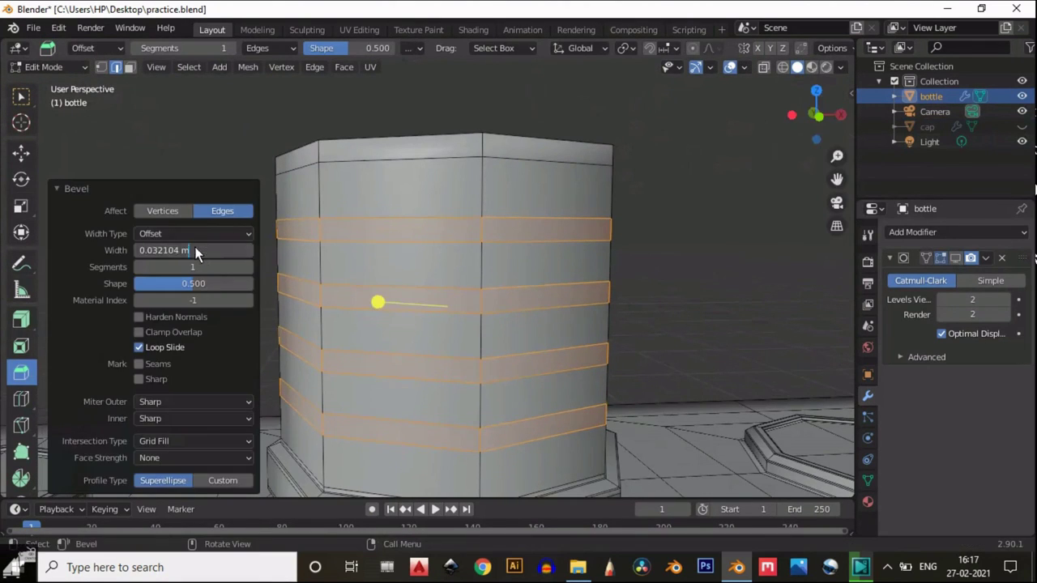
left_click_drag(160, 251, 201, 247)
type("5")
key("Return")
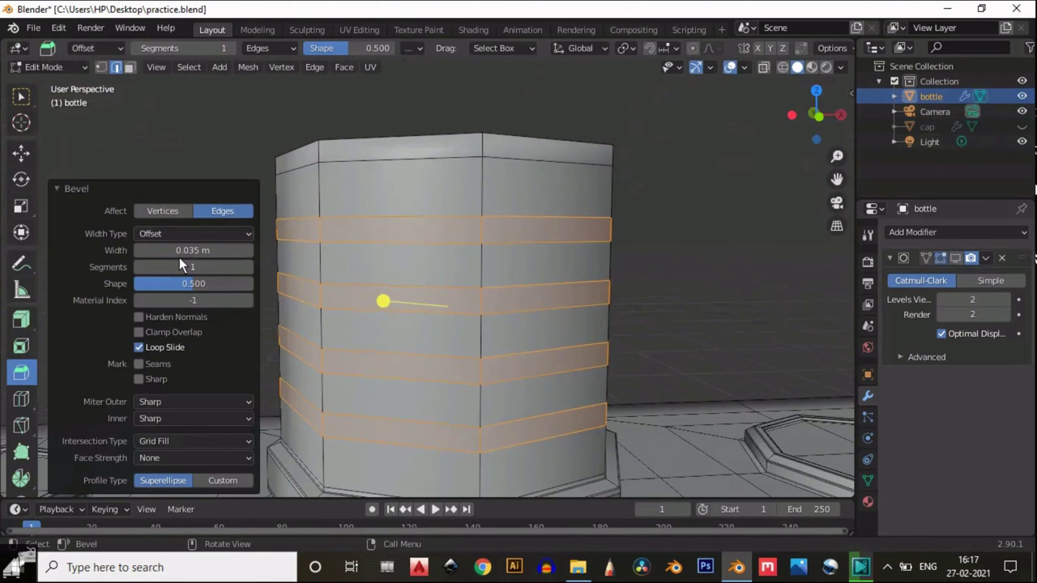
Extrude the four neck bands outward along their normals with an offset of 0.015 m.
scroll(408, 244, "down", 3)
middle_click_drag(408, 245, 481, 268)
scroll(482, 268, "up", 3)
middle_click_drag(351, 262, 404, 262, "shift")
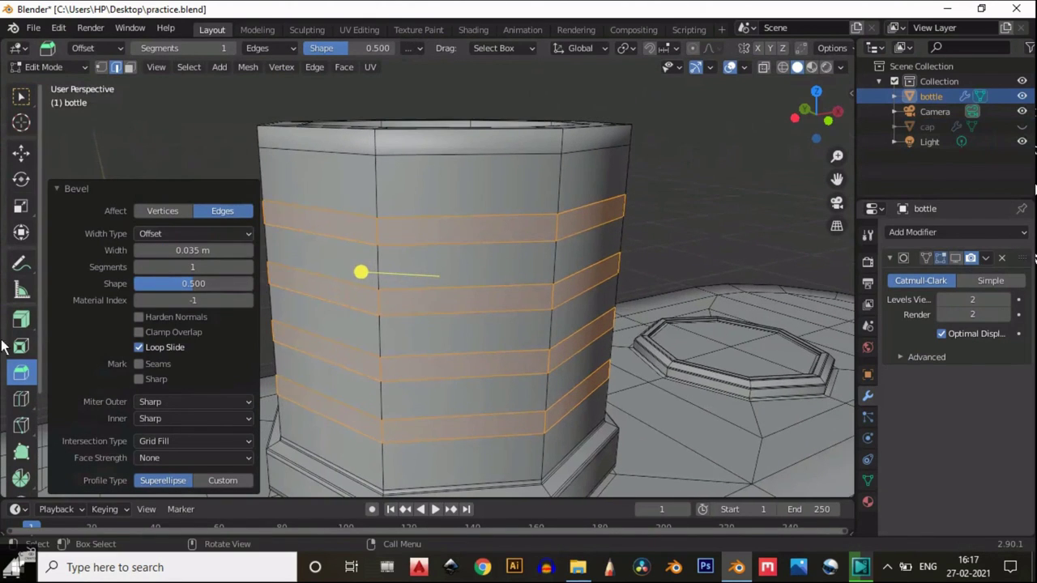
left_click(22, 319)
left_click_drag(361, 272, 352, 265)
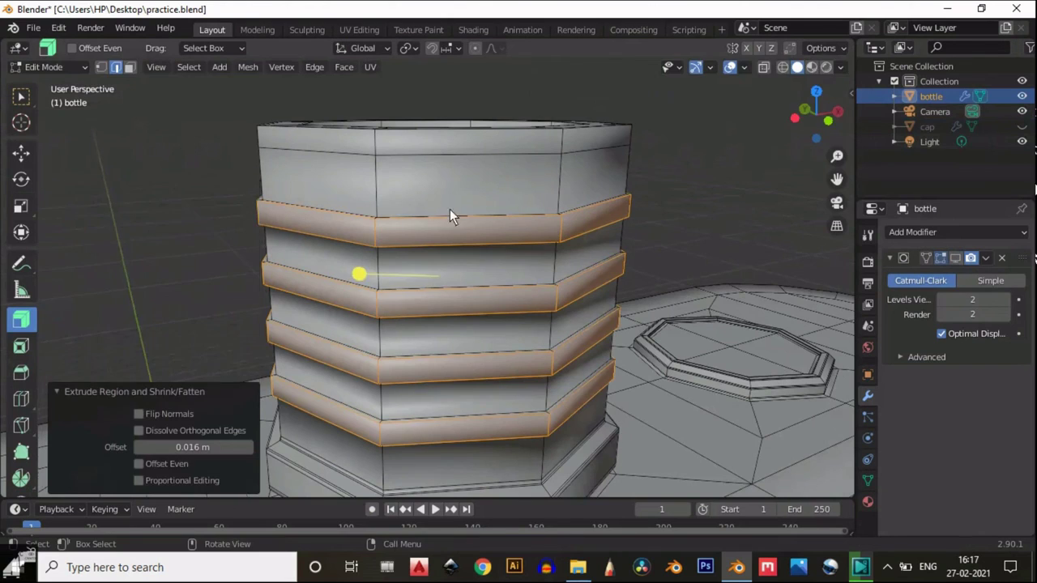
middle_click_drag(451, 212, 386, 251)
scroll(371, 257, "up", 5)
left_click(163, 445)
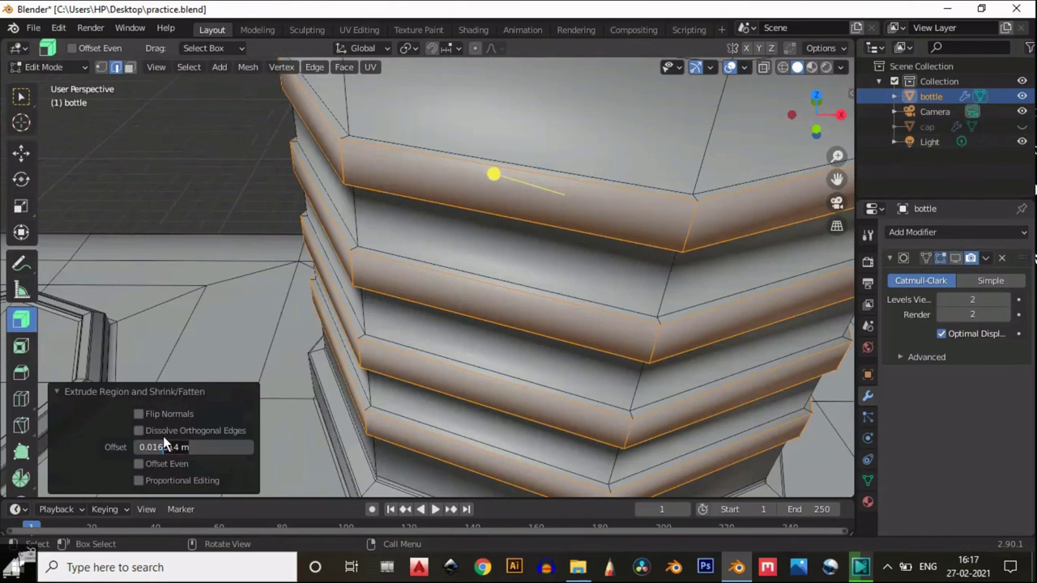
left_click_drag(163, 435, 157, 436)
type("5")
key("Return")
Try to inset the neck bands' faces by about 0.0075 m with the subdivision preview on, and undo the inset.
scroll(495, 274, "down", 4)
middle_click_drag(495, 273, 577, 237)
scroll(577, 237, "up", 2)
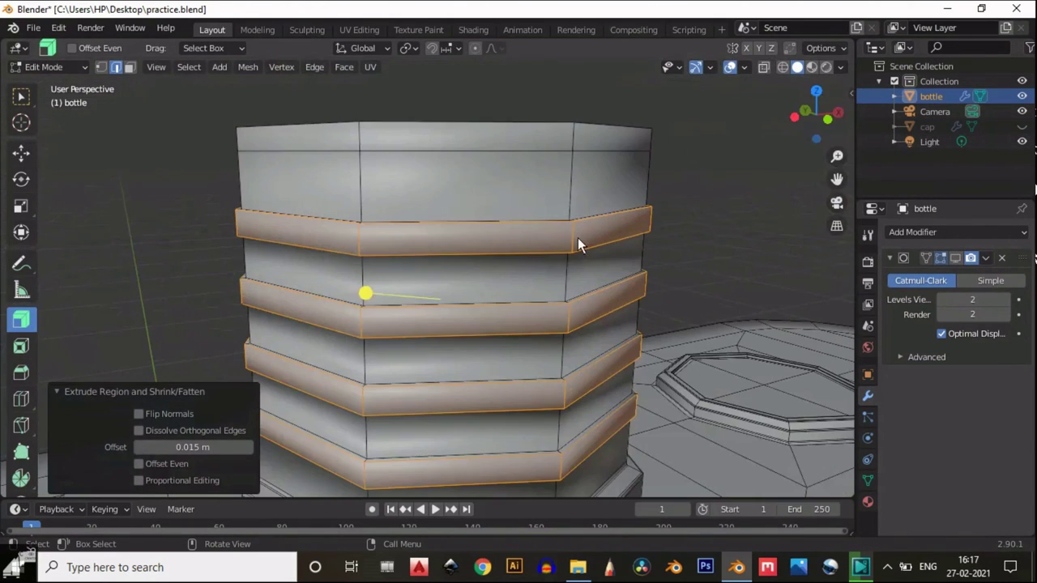
key("i")
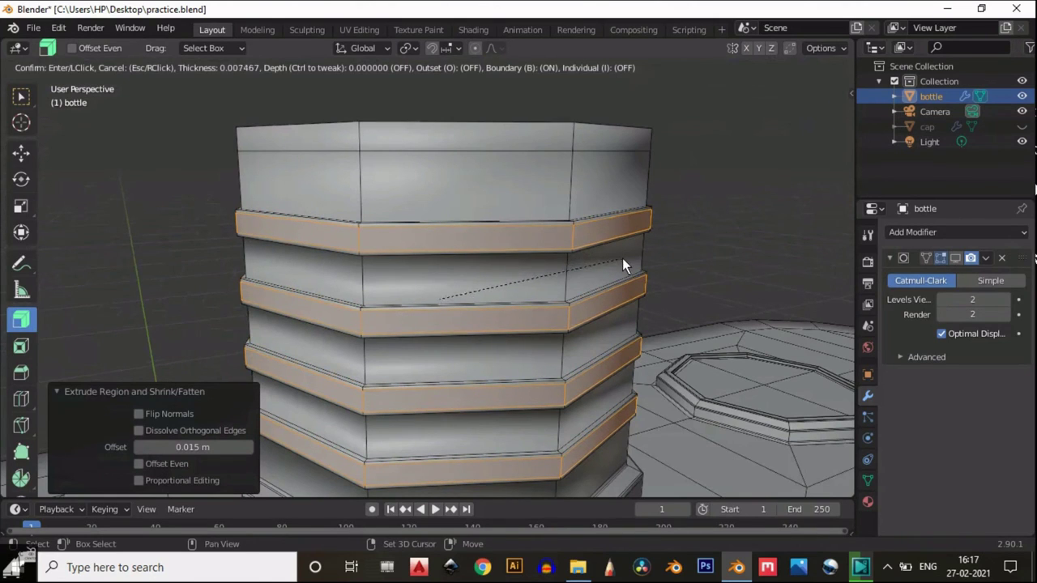
left_click(622, 259)
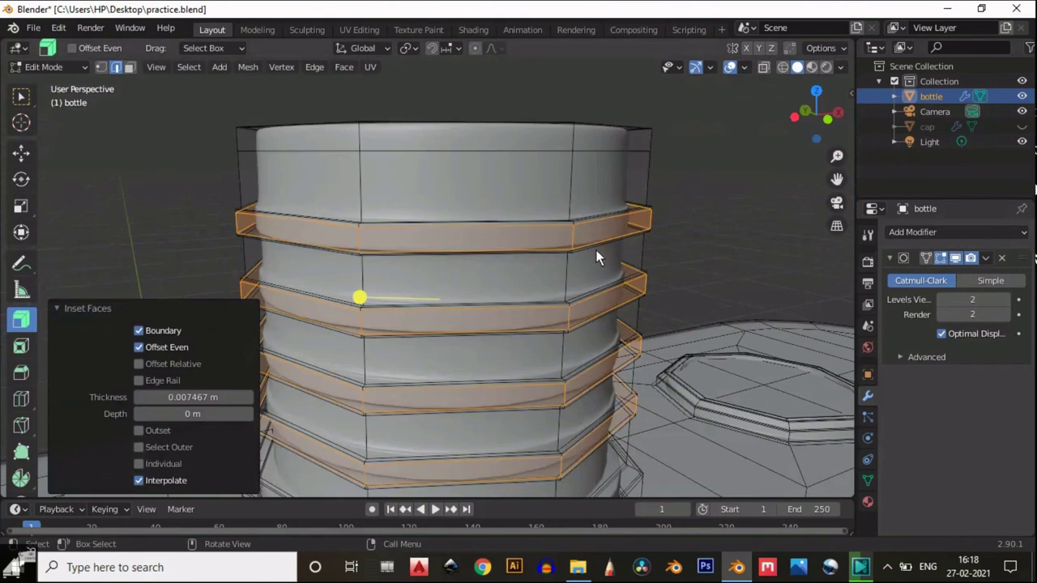
middle_click_drag(596, 258, 623, 297)
scroll(623, 296, "up", 5)
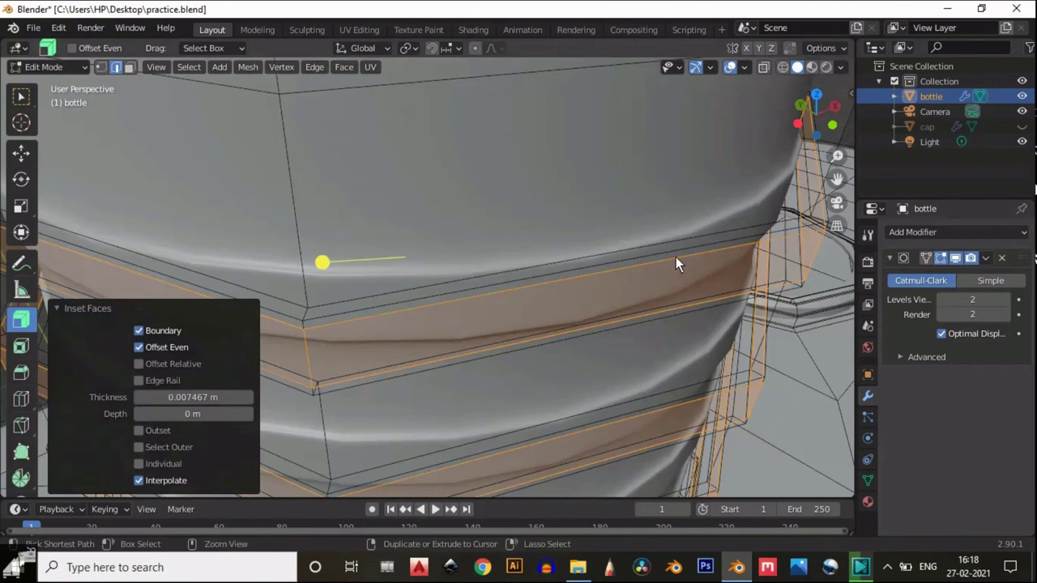
key("ctrl+z")
middle_click_drag(568, 285, 539, 226)
scroll(539, 226, "down", 4)
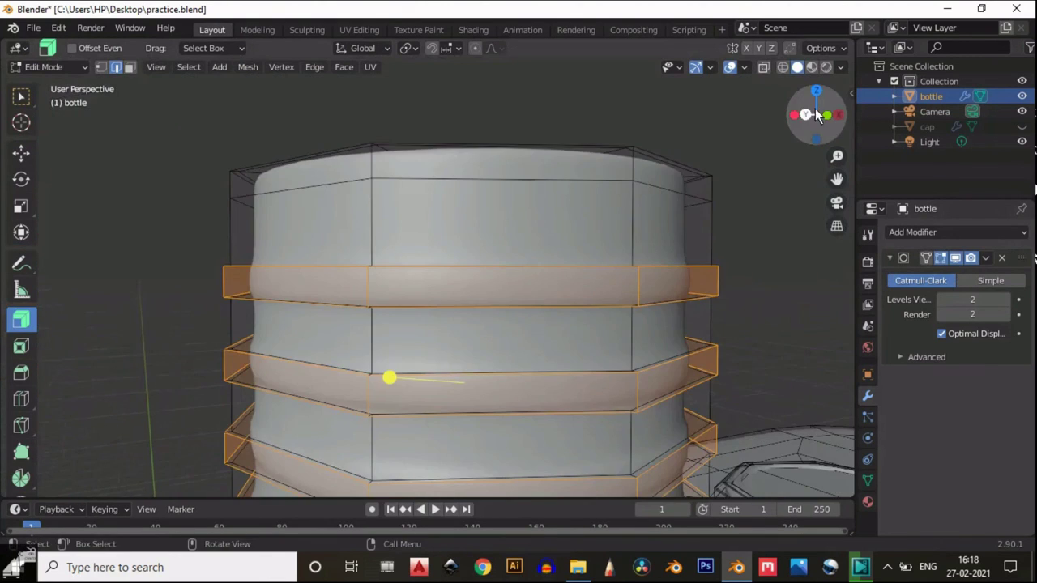
Turn off the bottle's subdivision display and add supporting edge loops just above and below the upper neck bands.
left_click(813, 110)
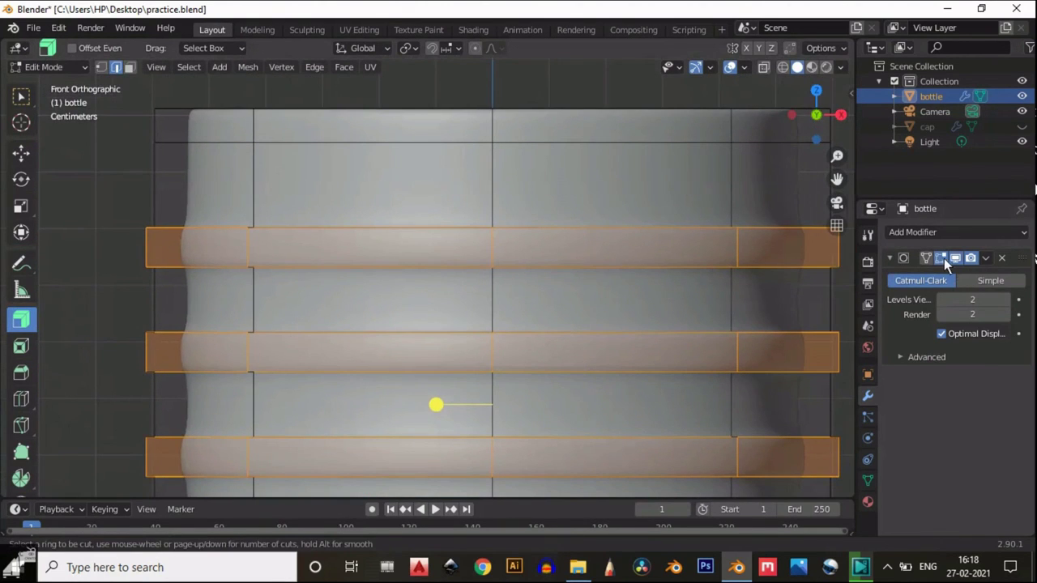
left_click(955, 258)
left_click_drag(507, 172, 507, 211)
left_click_drag(488, 307, 492, 279)
left_click(494, 291)
left_click(497, 318)
middle_click_drag(496, 318, 531, 214, "shift")
Add supporting edge loops beside the remaining neck bands, sliding them close to the band edges with a factor of about 0.9.
key("ctrl+r")
left_click(525, 292)
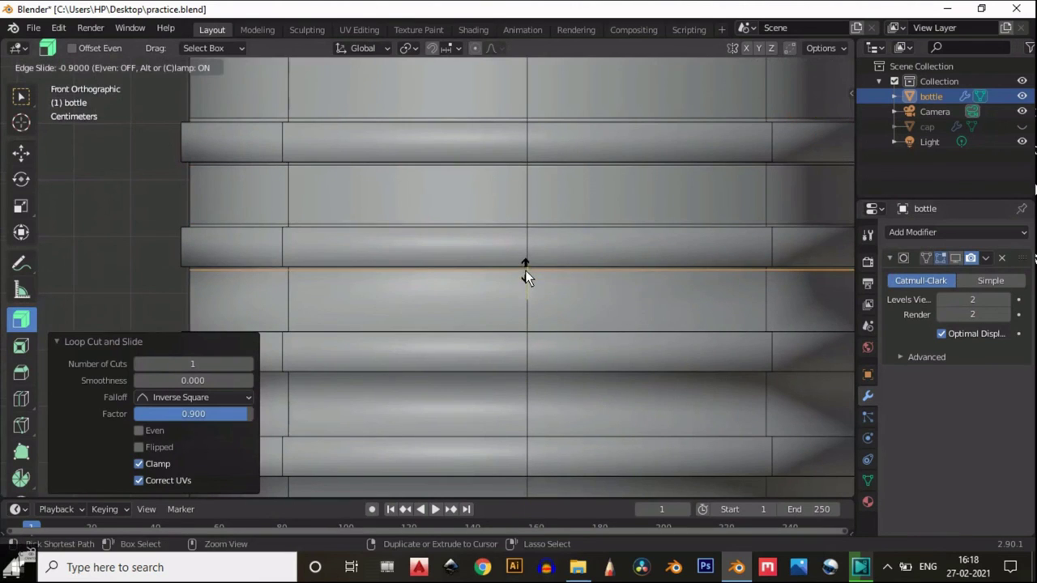
left_click(524, 270)
middle_click_drag(519, 296, 529, 236, "shift")
left_click_drag(530, 235, 529, 276)
scroll(533, 243, "down", 5, "shift")
scroll(533, 251, "down", 1)
scroll(535, 219, "down", 3, "shift")
middle_click_drag(529, 277, 641, 292)
scroll(641, 292, "down", 5)
scroll(641, 292, "up", 4)
Return to Object Mode, turn on the bottle's subdivision display and unhide the cap.
key("Tab")
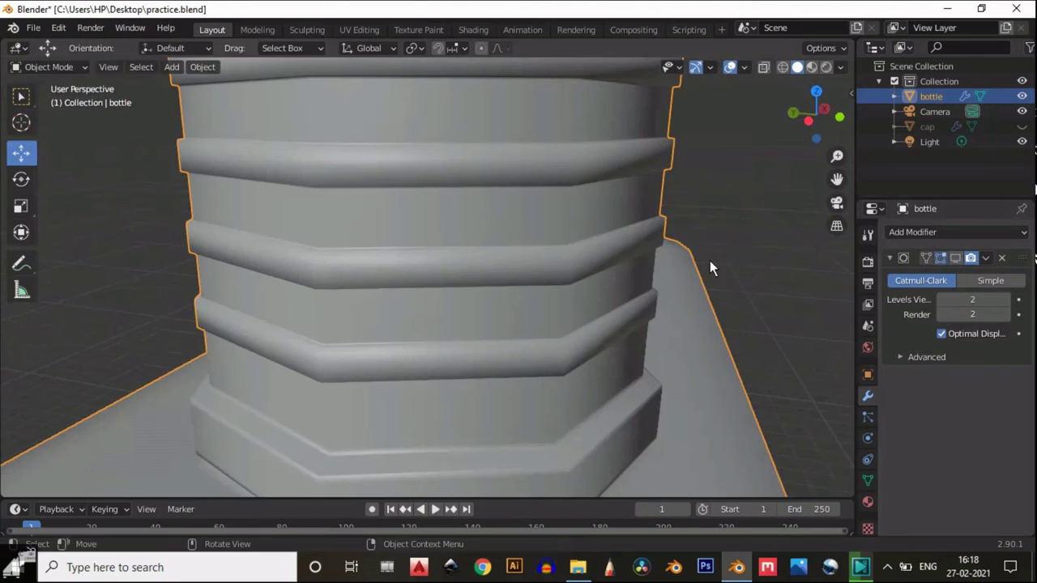
left_click(955, 257)
scroll(763, 241, "down", 7)
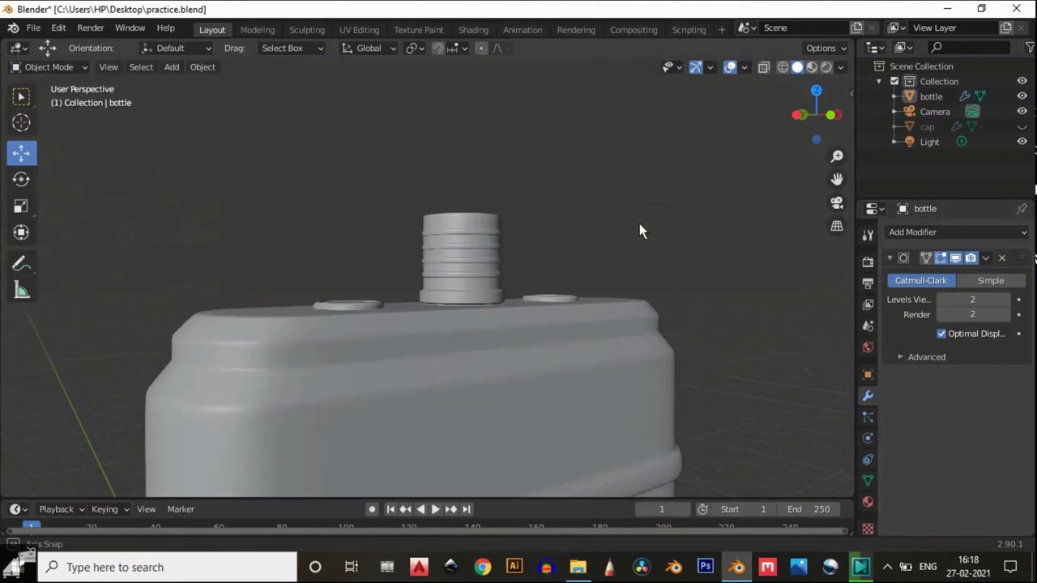
left_click(1021, 126)
scroll(698, 172, "down", 3)
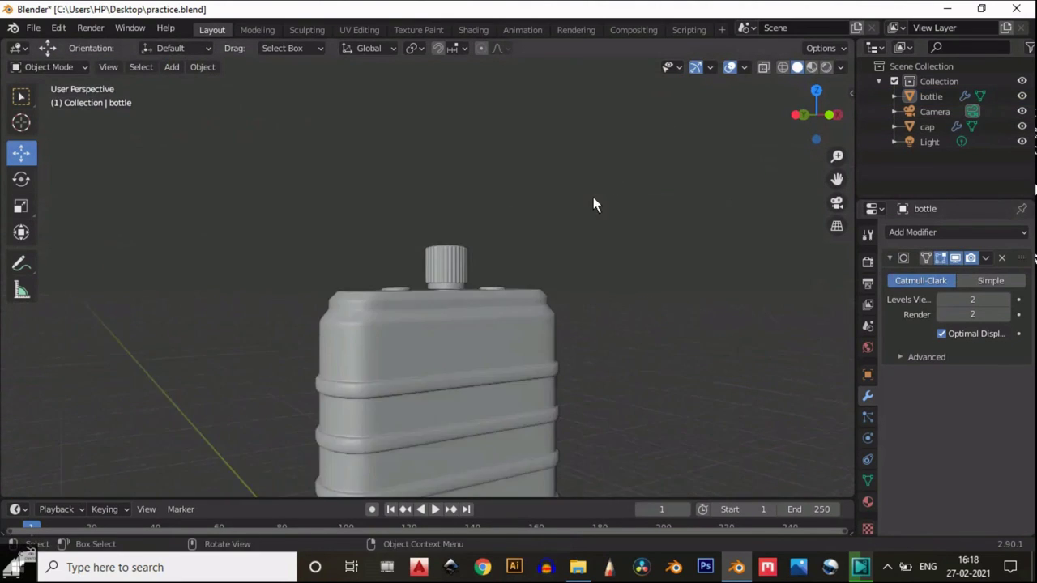
Examine the whole bottle and cap with the viewport overlays temporarily hidden.
middle_click_drag(592, 196, 408, 217)
left_click(730, 66)
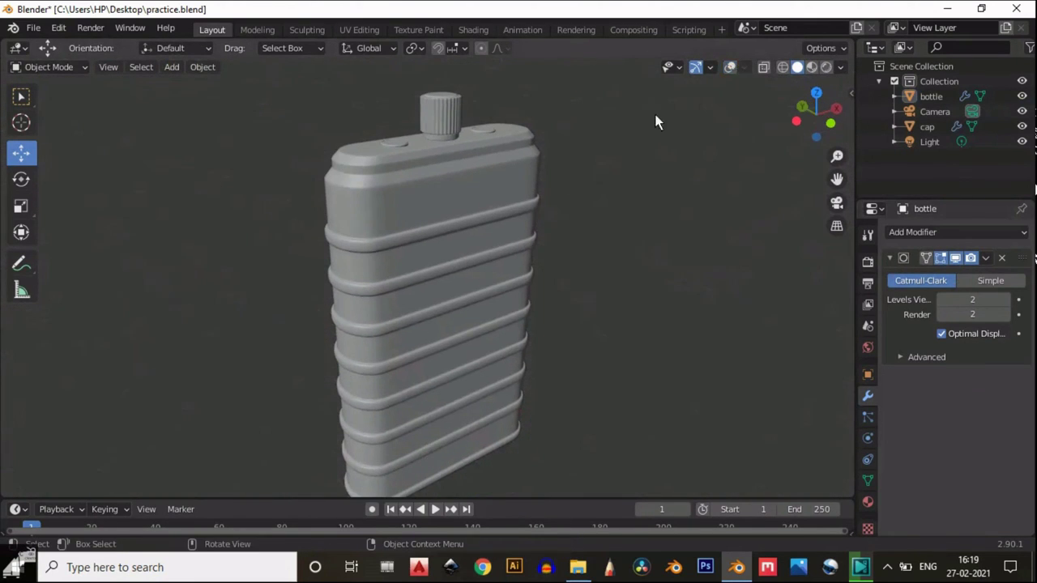
scroll(632, 141, "up", 2)
scroll(632, 146, "down", 1)
scroll(634, 144, "up", 1)
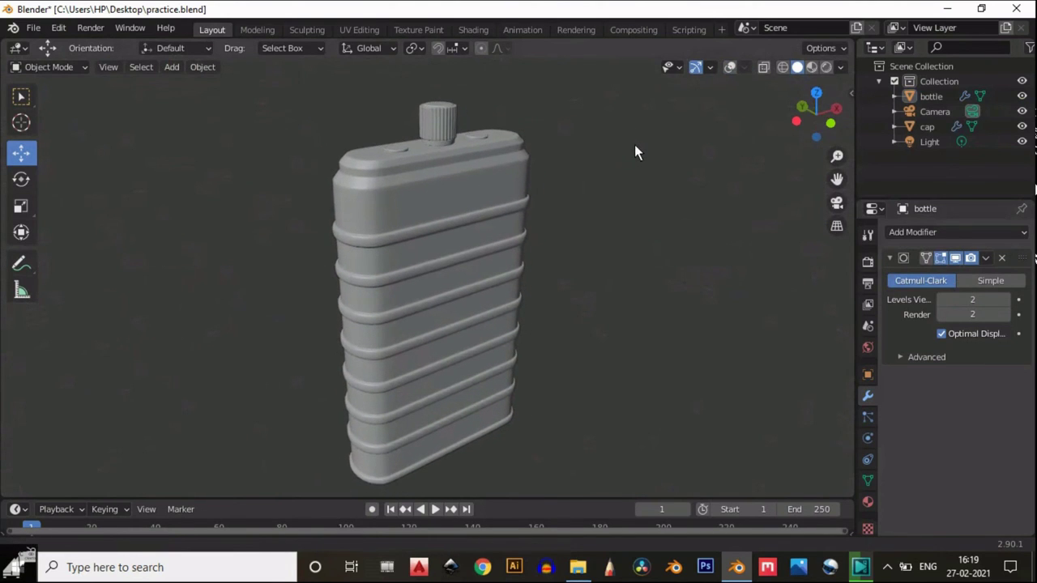
left_click(730, 67)
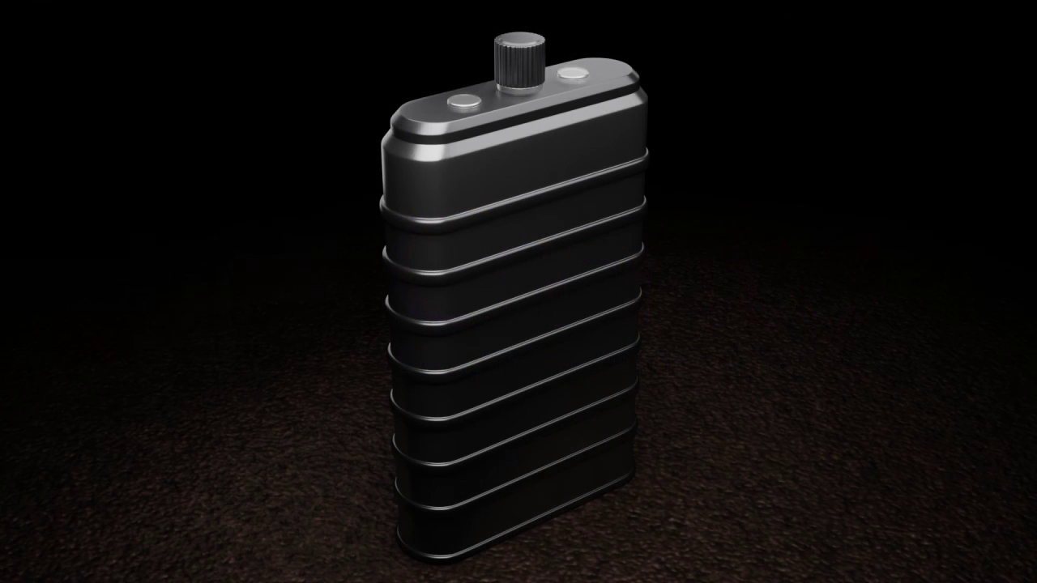